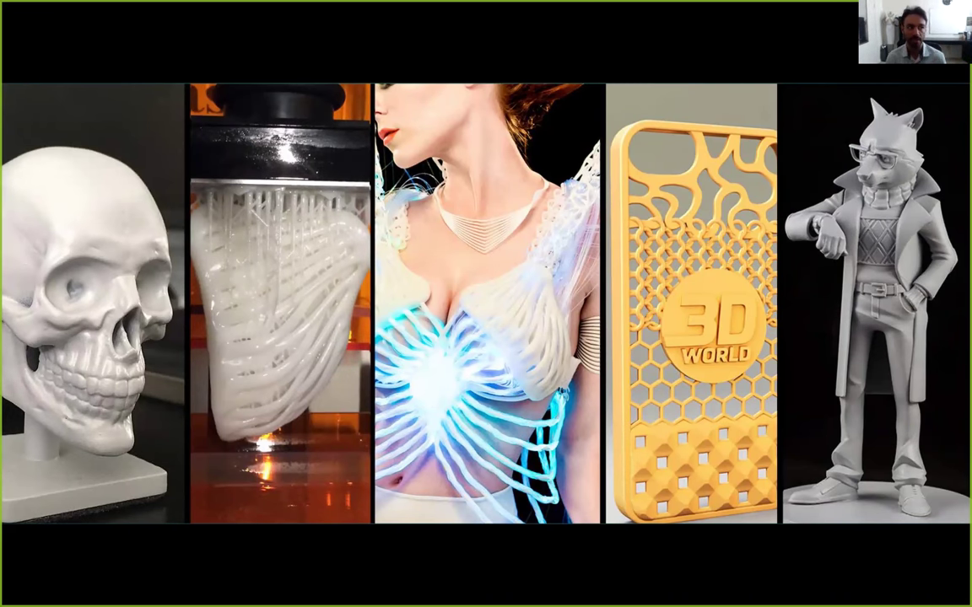
Page through the full-screen portfolio slideshow from the 3D printing banner to the dinosaur wedding picture
key("Right")
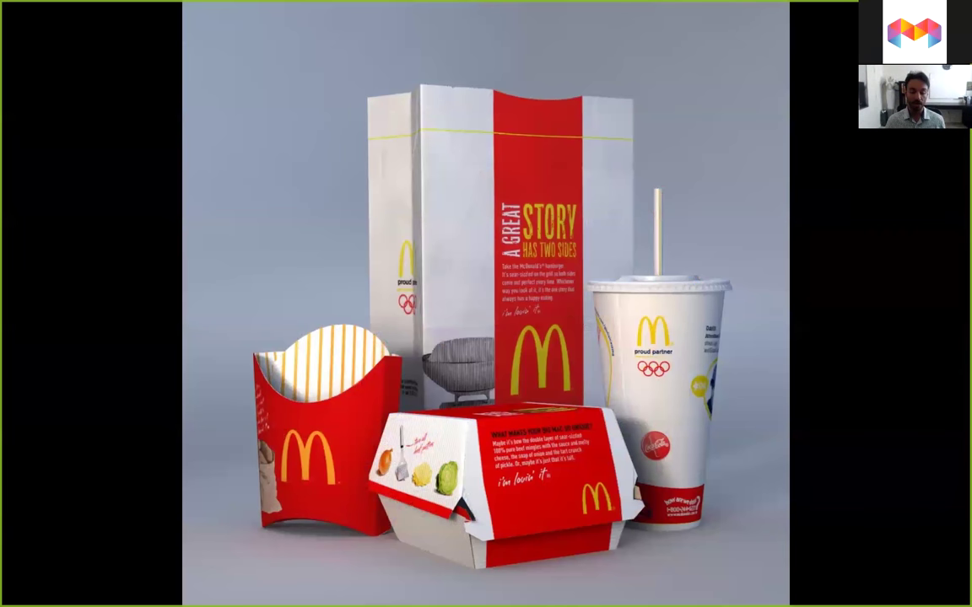
key("Right")
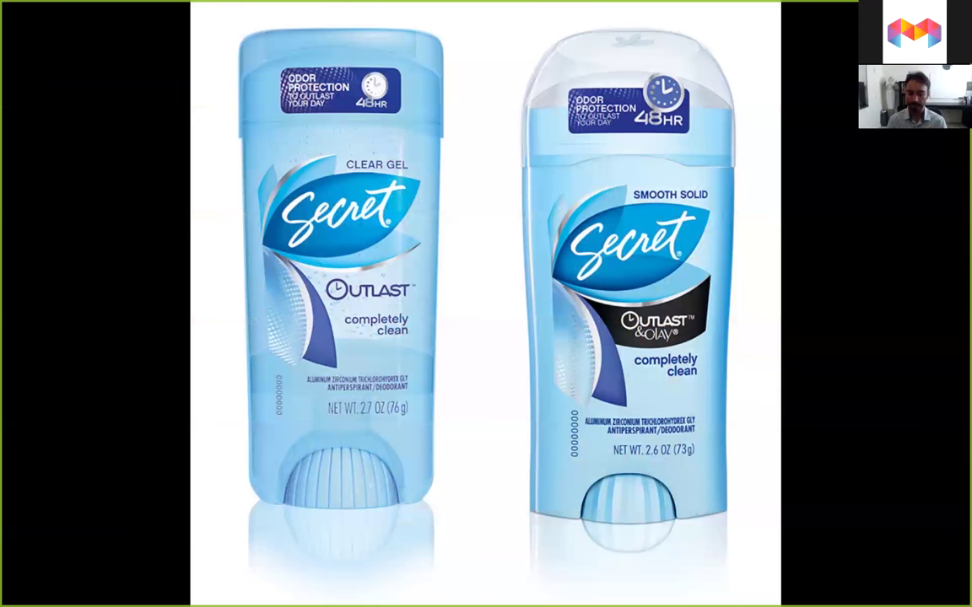
key("Right")
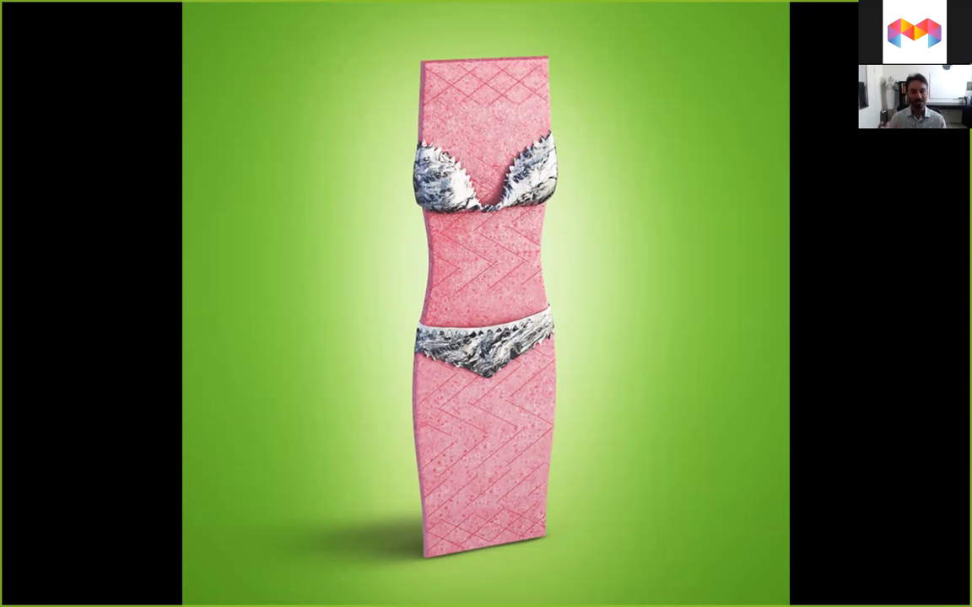
key("Right")
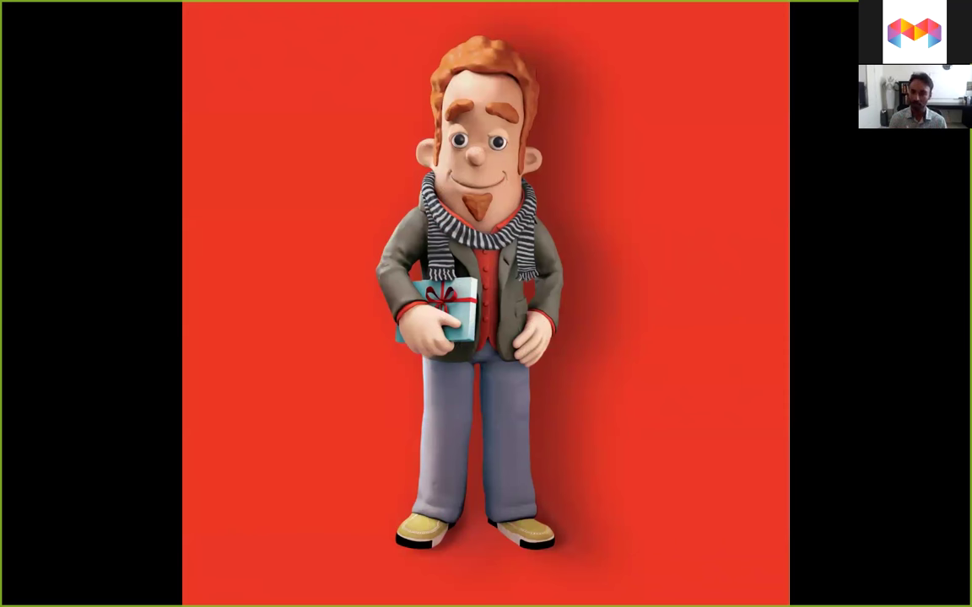
key("Right")
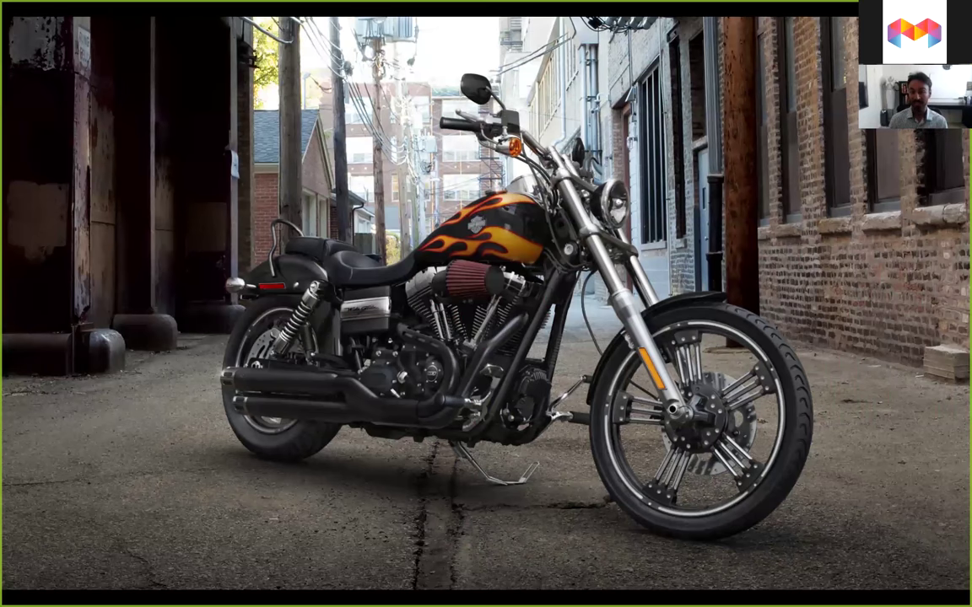
key("Right")
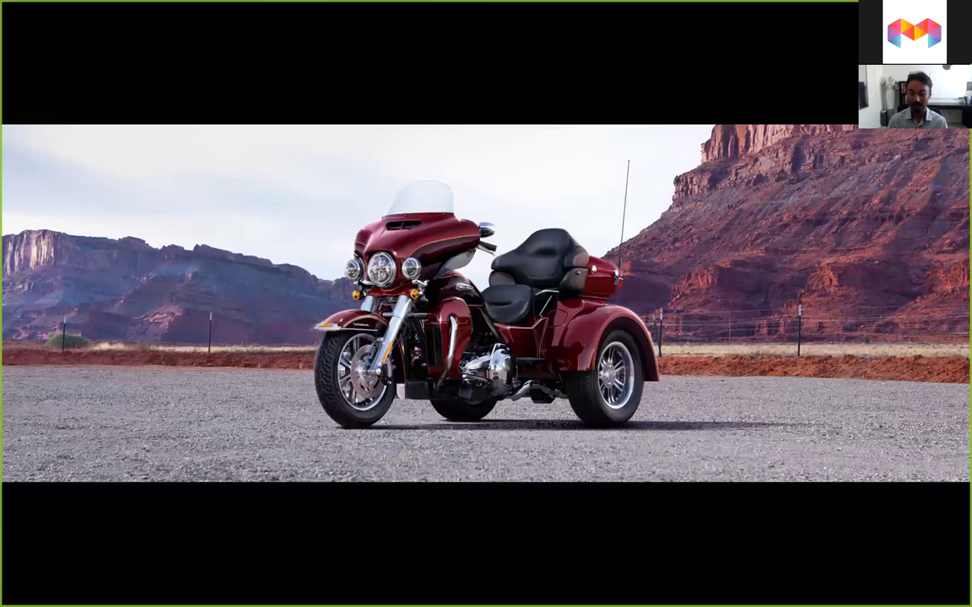
key("Right")
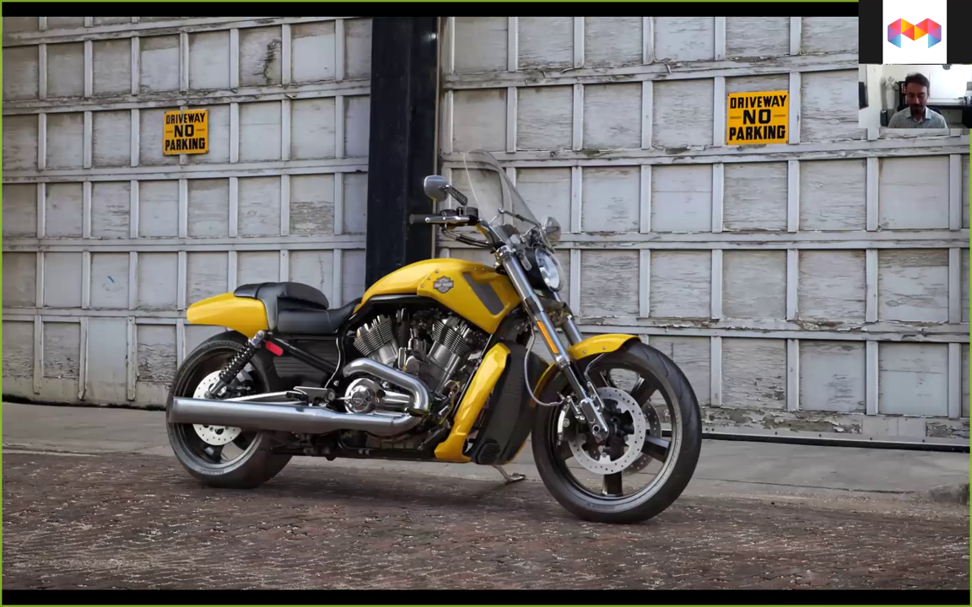
key("Right")
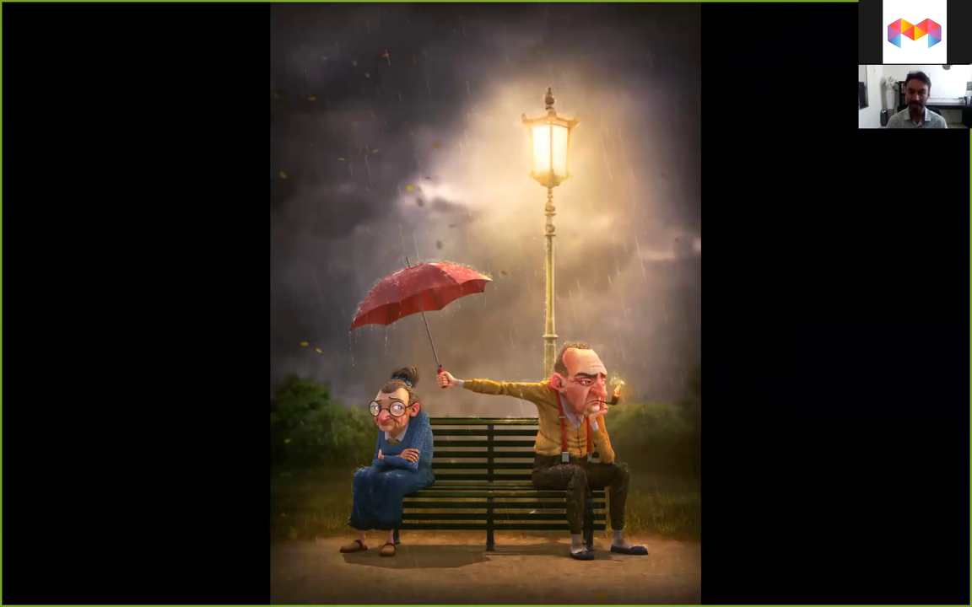
key("Right")
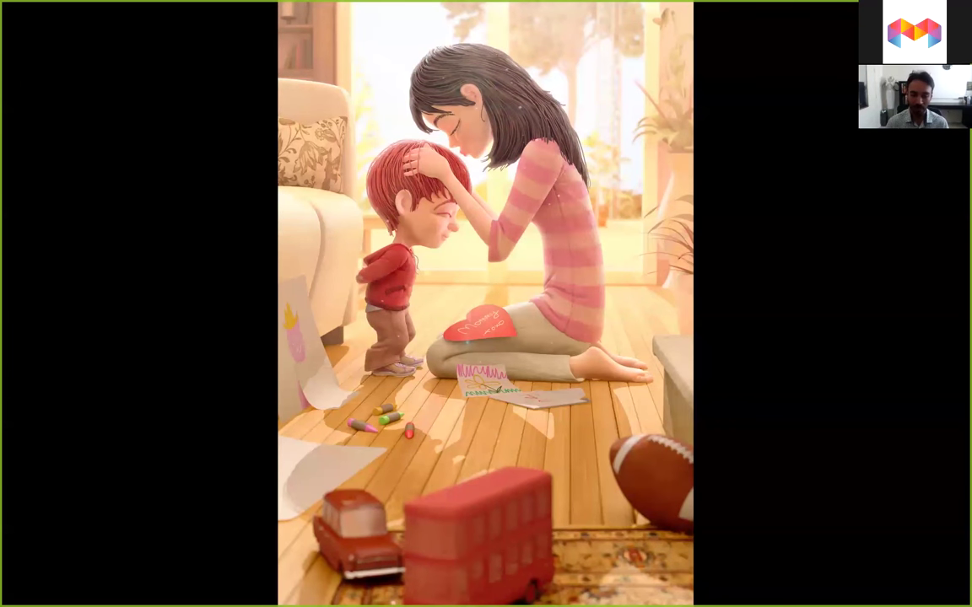
key("Right")
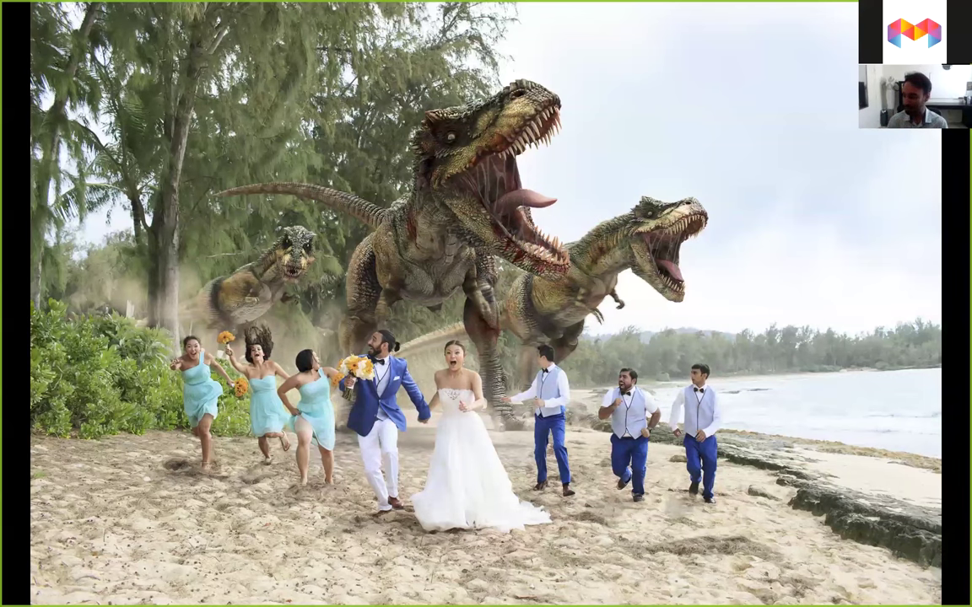
Exit the full-screen slideshow, view the 3D-printed cake topper picture and close the photo viewer
key("Escape")
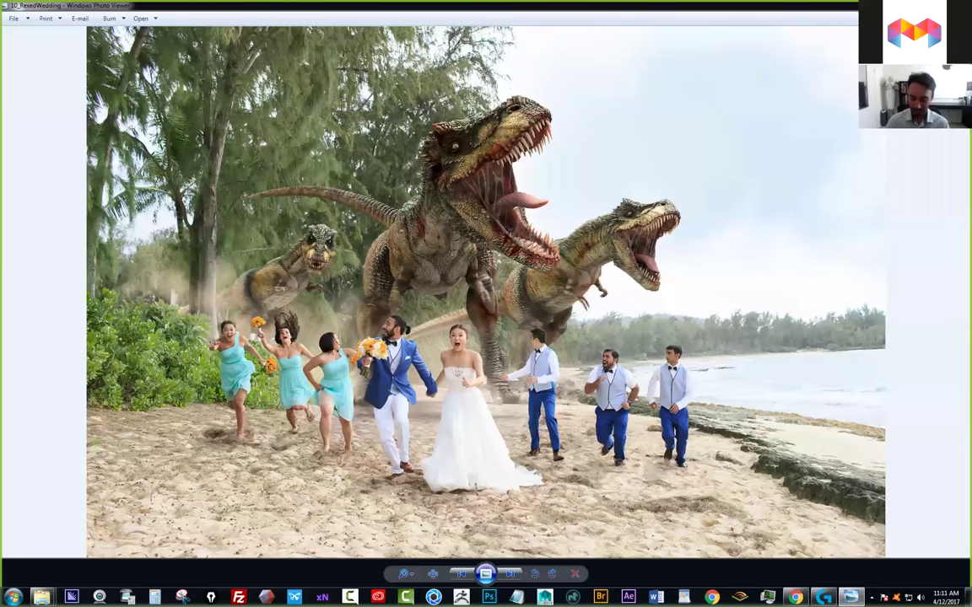
key("Right")
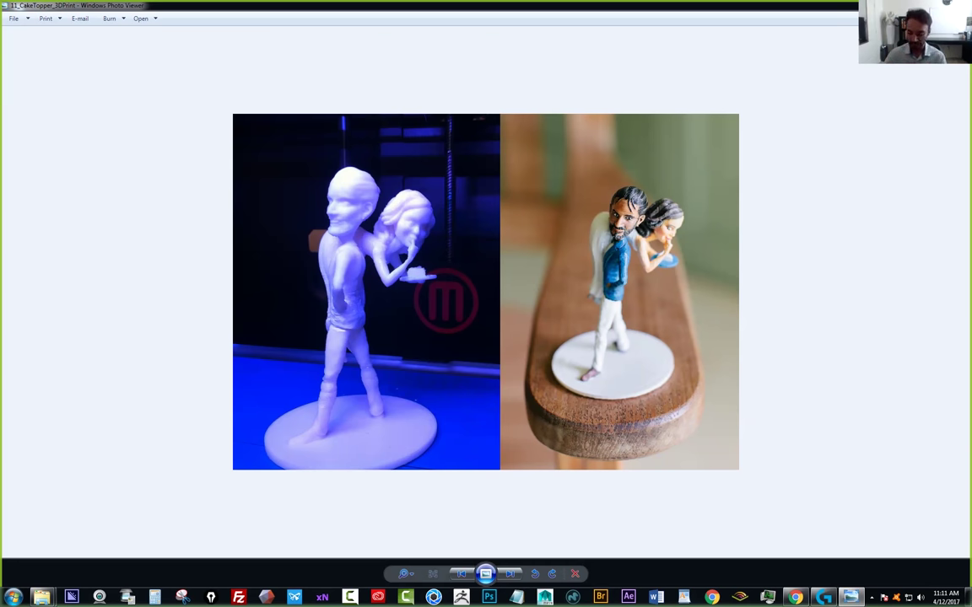
key("Escape")
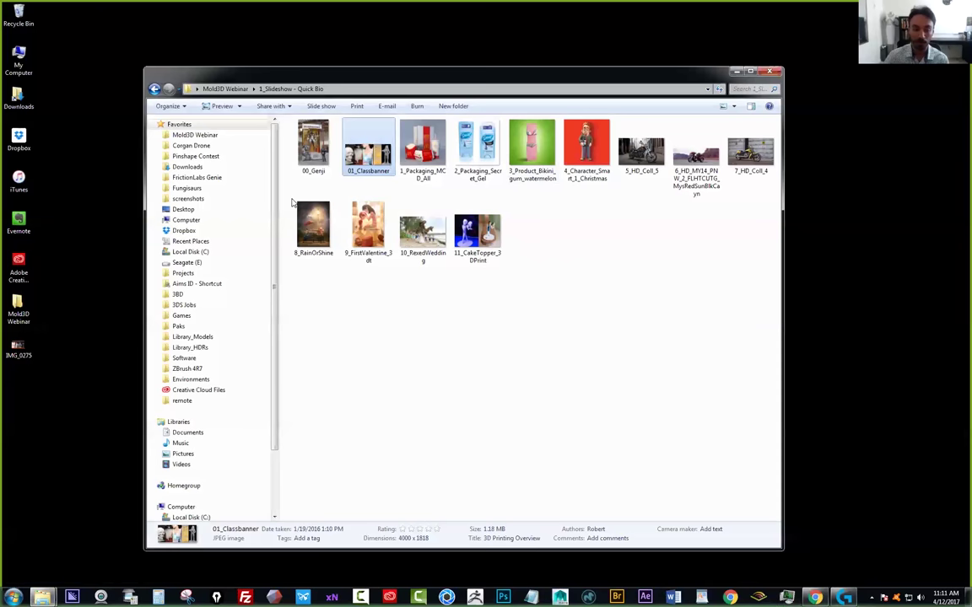
Go up to the Mold3D Webinar folder and open Alliance - Overwatch inside 2_Pro Projects Highlight
key("BackSpace")
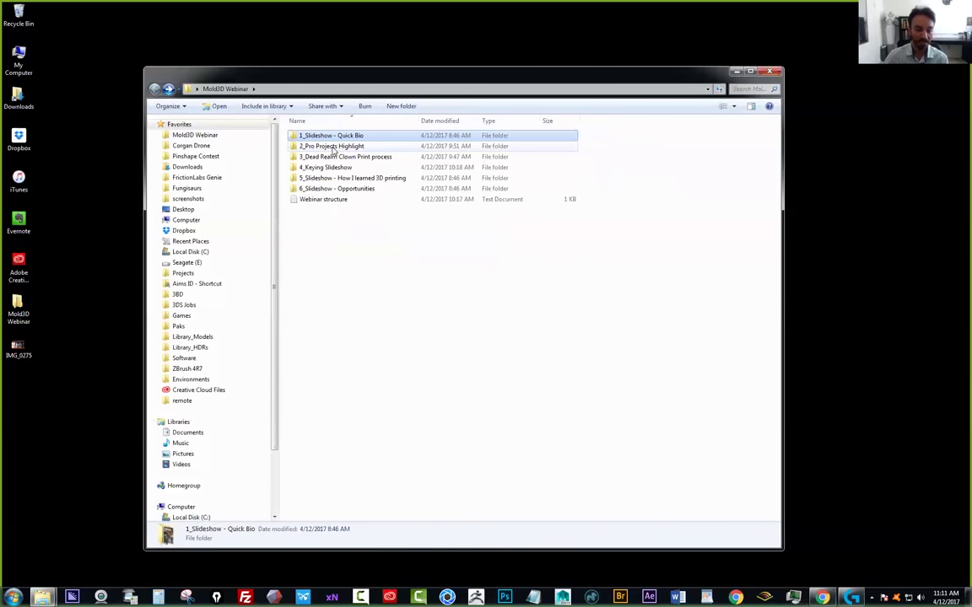
double_click(333, 150)
double_click(329, 136)
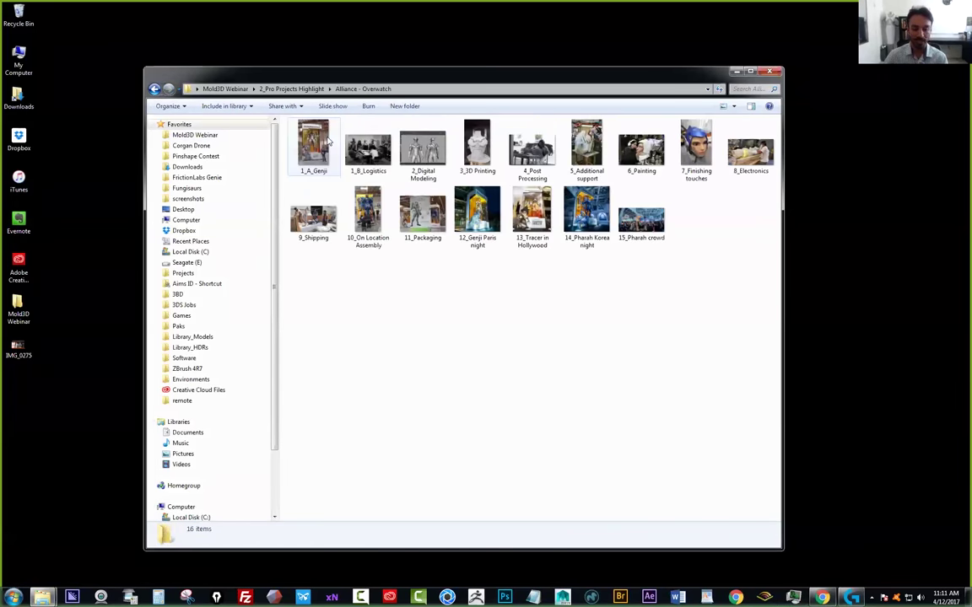
Return to 2_Pro Projects Highlight and open the 1_Maquette Design2 image from the Nickelodeon Trophy folder
key("BackSpace")
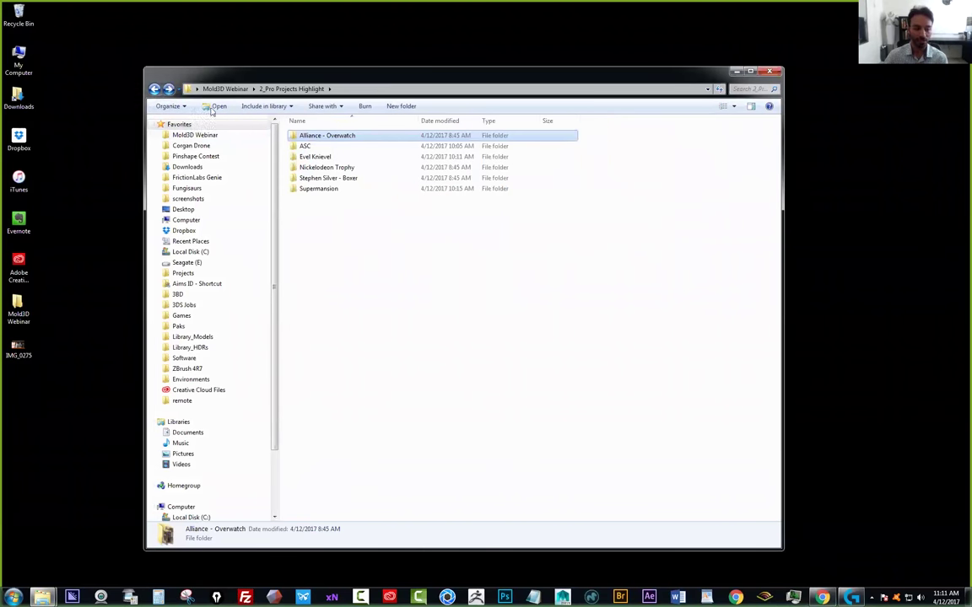
key("Down")
key("Down")
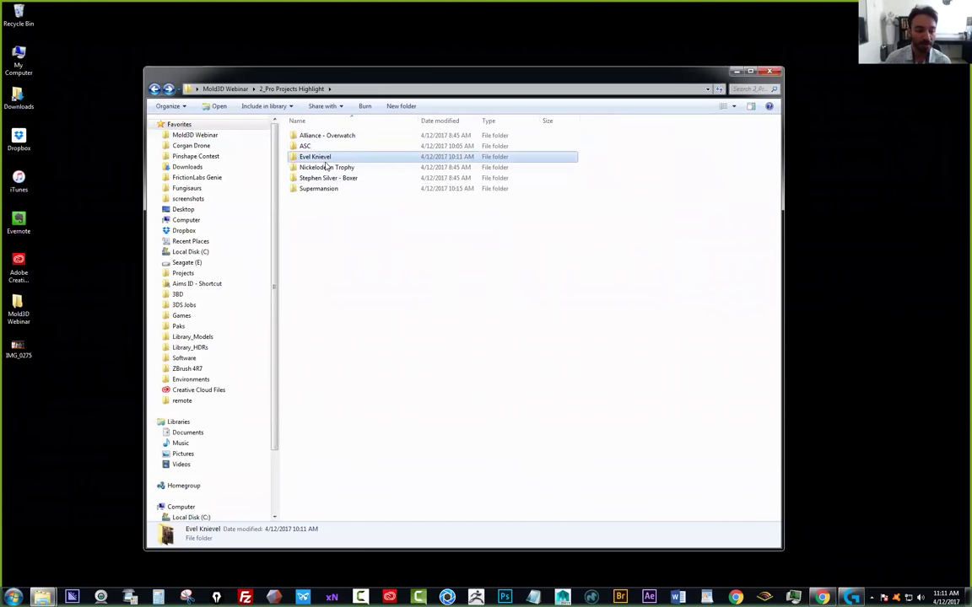
double_click(329, 168)
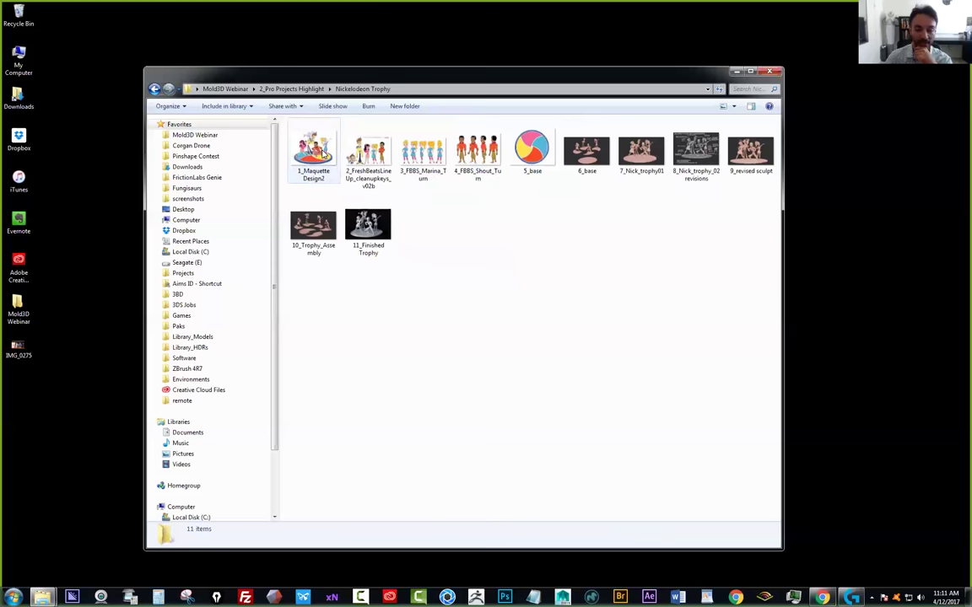
double_click(324, 150)
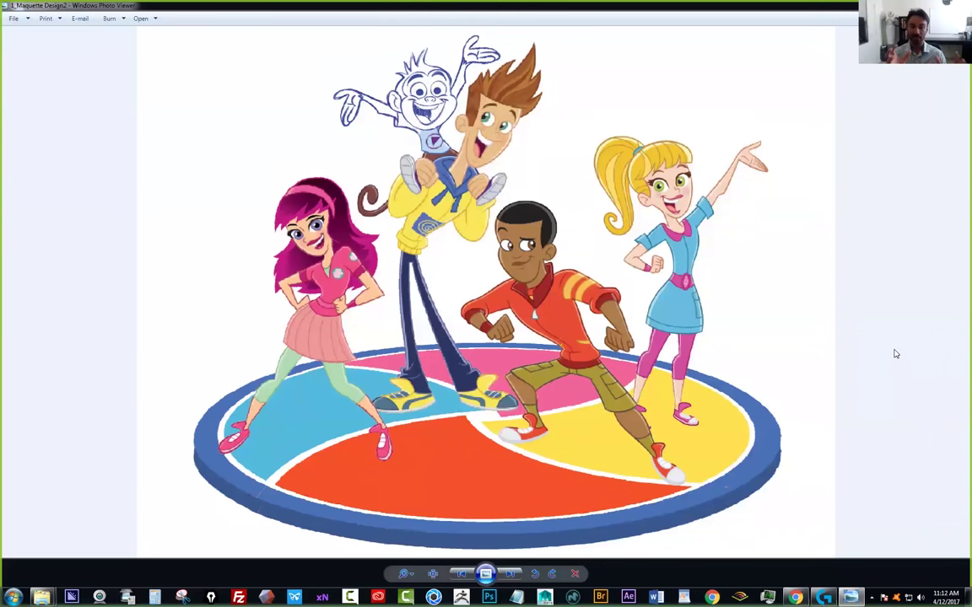
Page through the trophy's character line-up and the Marina and Shout turnarounds to the flat base design
key("Right")
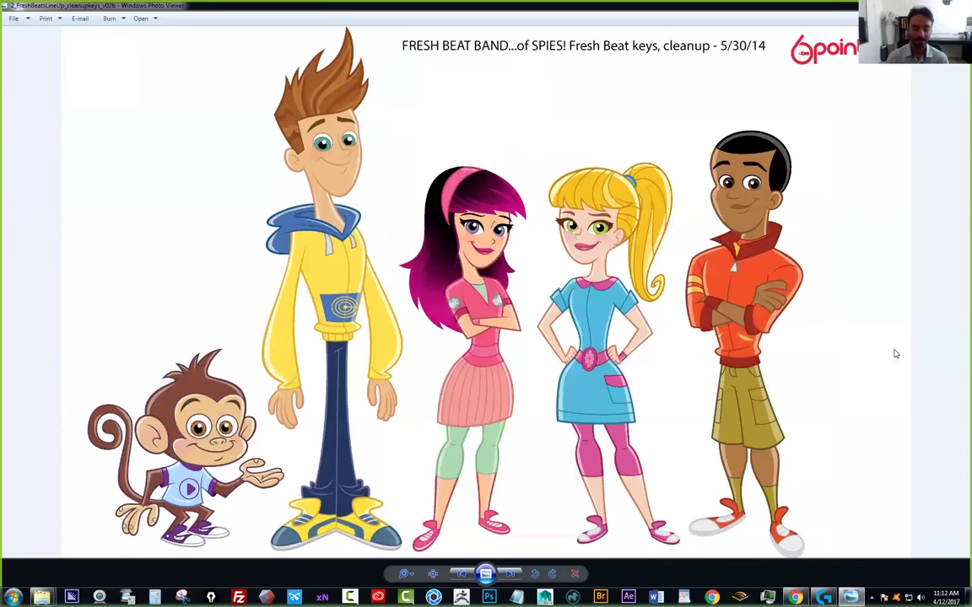
key("Right")
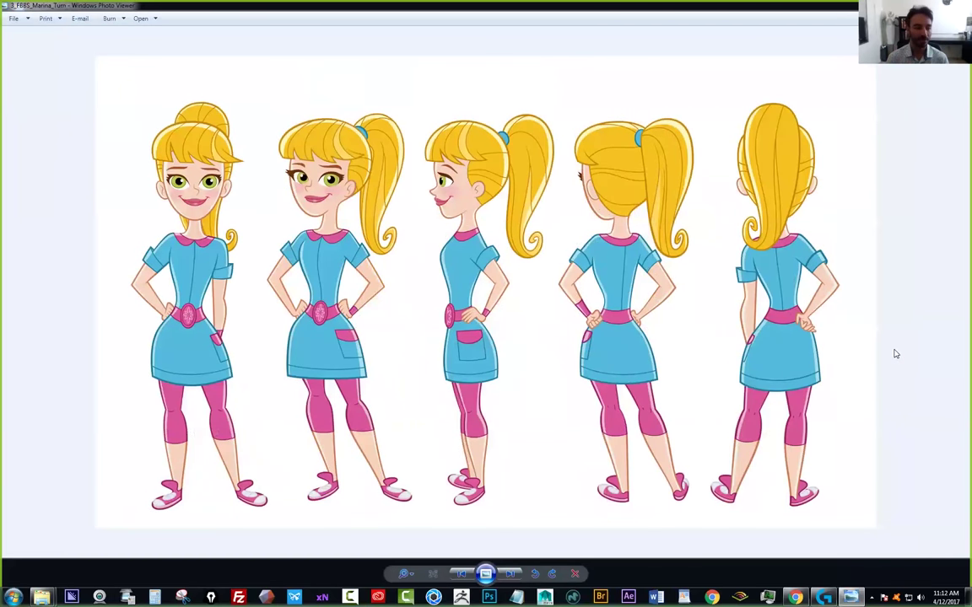
key("Right")
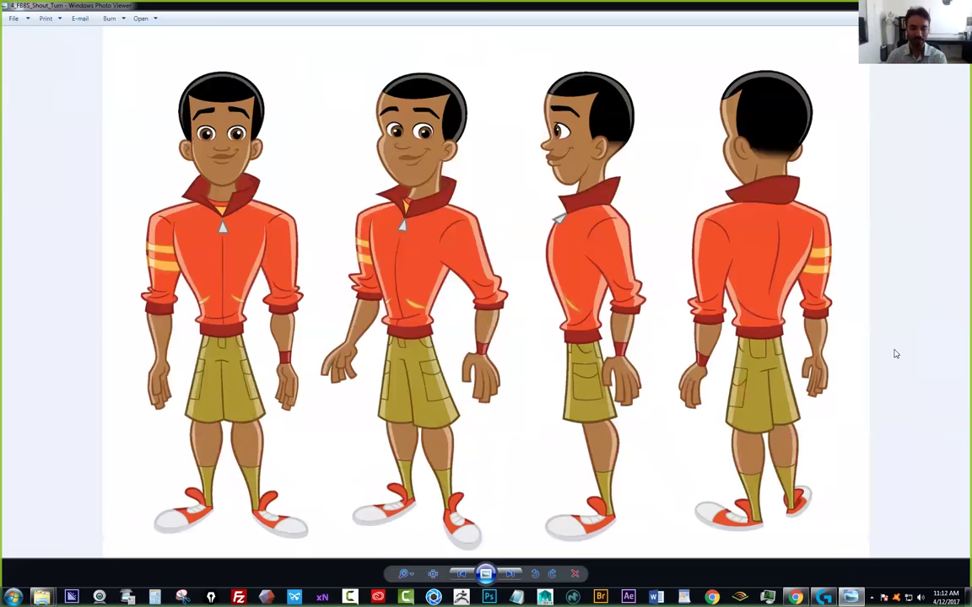
key("Right")
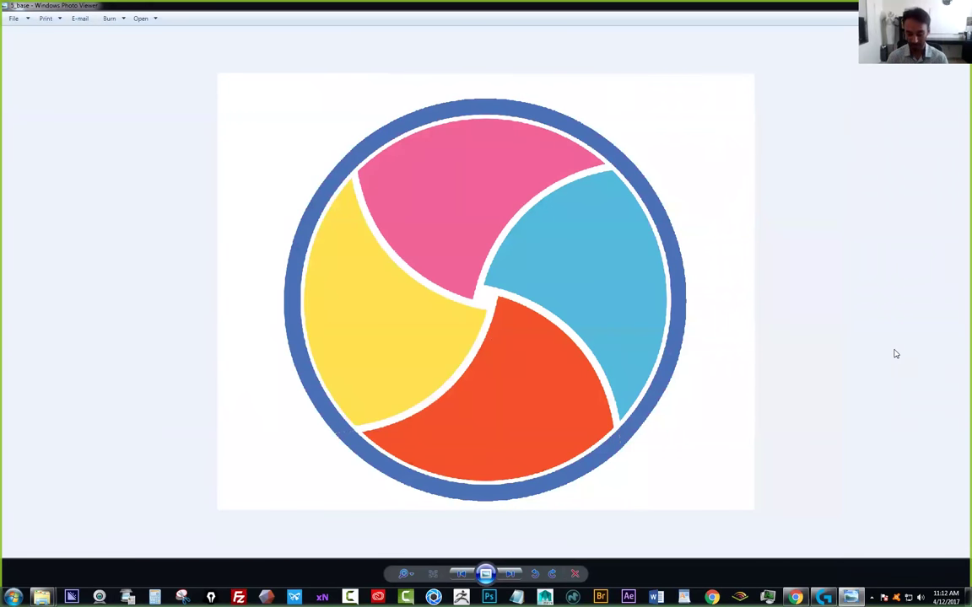
Compare the separated figures in 6_base with the 7_Nick_trophy01 sculpt and advance to the annotated revision notes
key("Right")
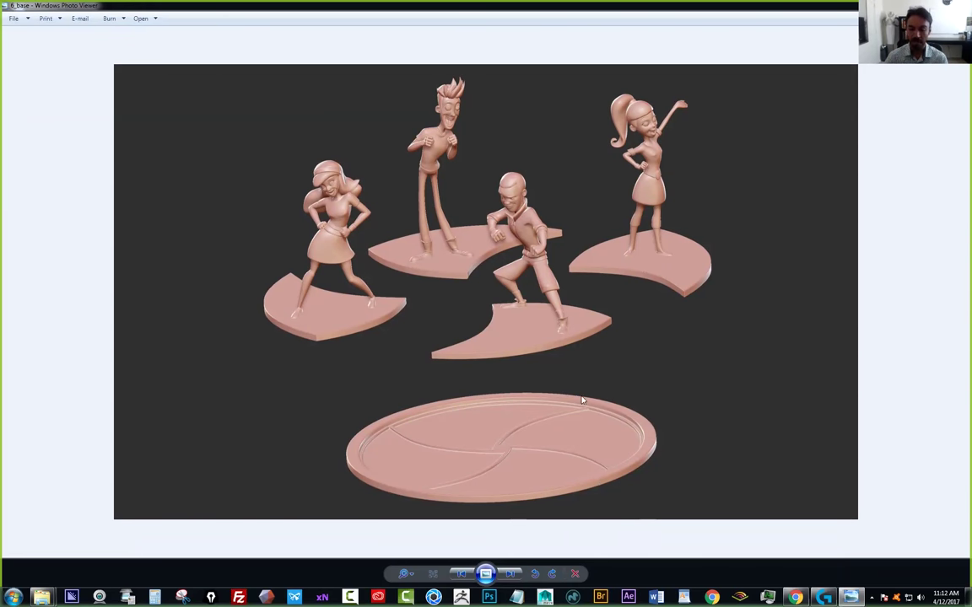
key("Right")
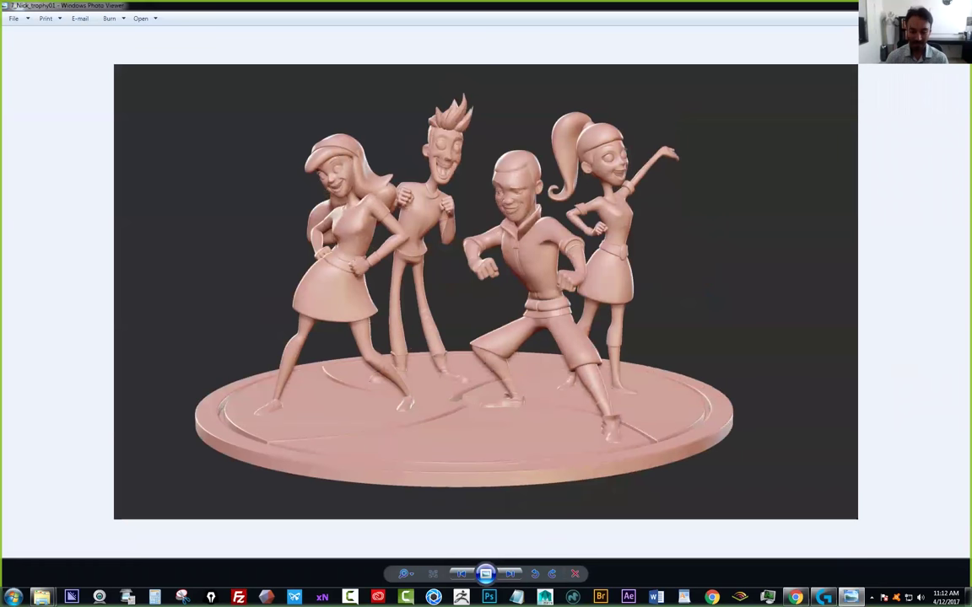
key("Left")
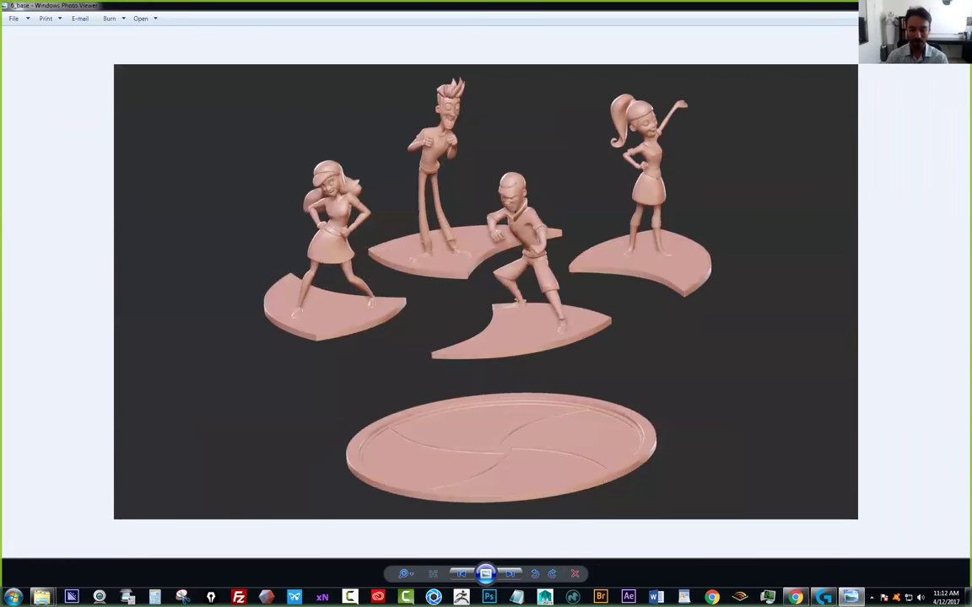
key("Right")
key("Right")
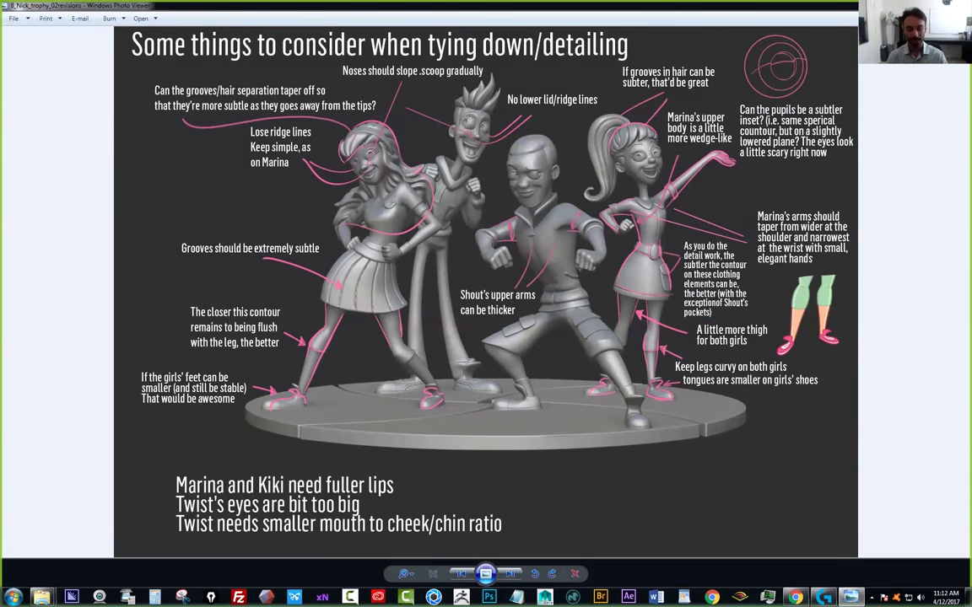
Advance through the revised sculpt and trophy assembly images to the finished trophy picture
key("Right")
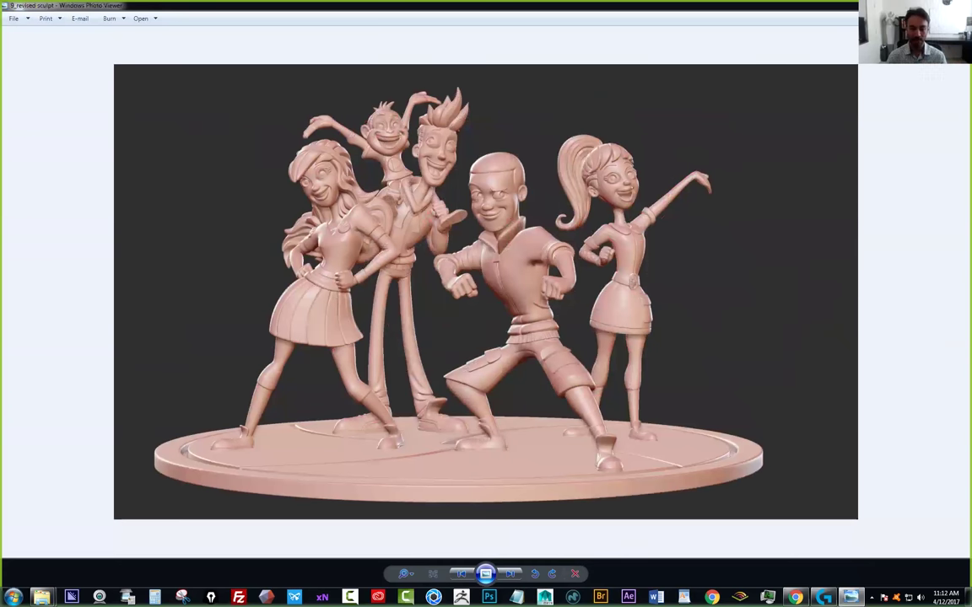
key("Right")
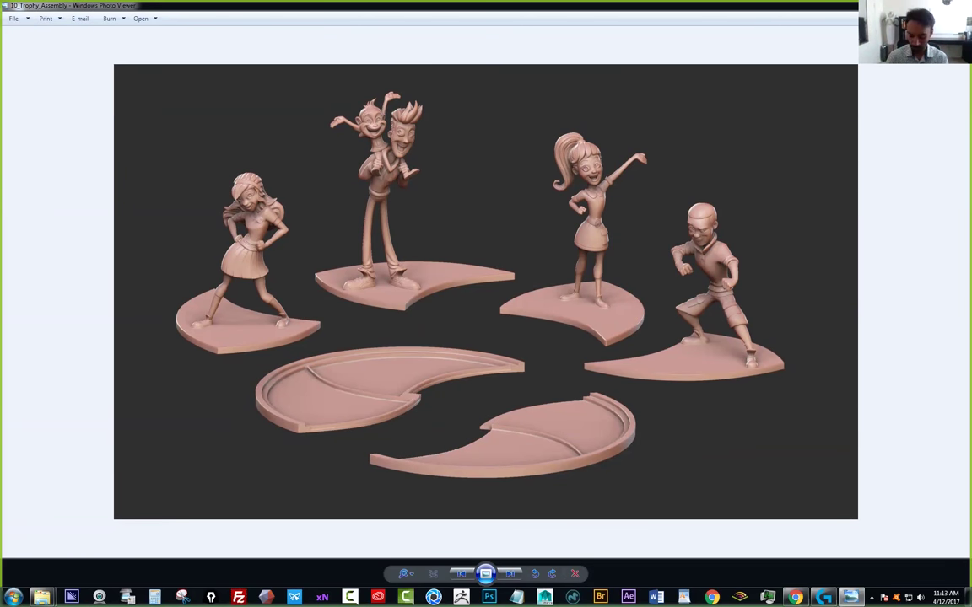
key("Right")
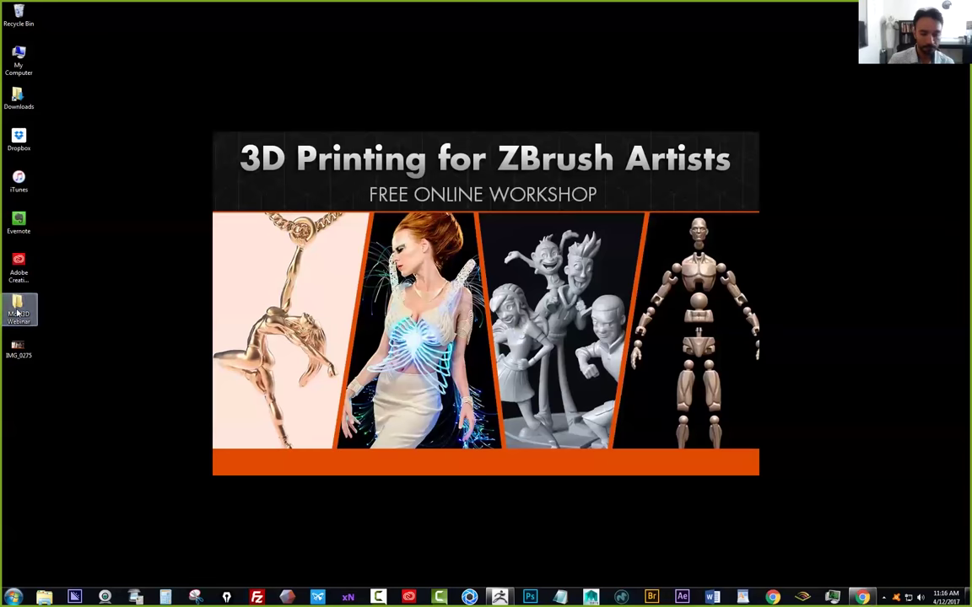
Open the 1_A_Genji image from the Alliance - Overwatch folder in Mold3D Webinar's 2_Pro Projects Highlight
double_click(17, 312)
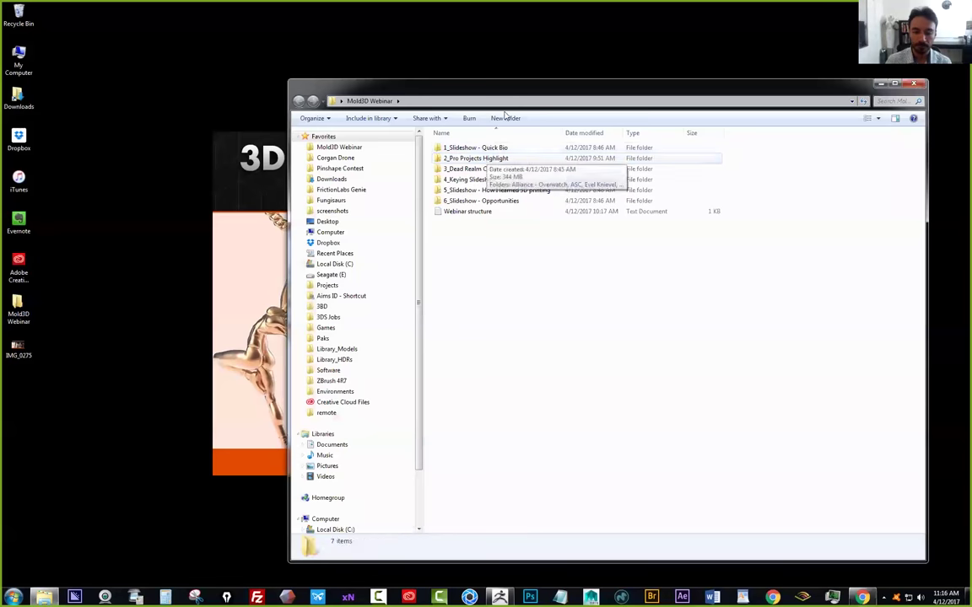
double_click(455, 158)
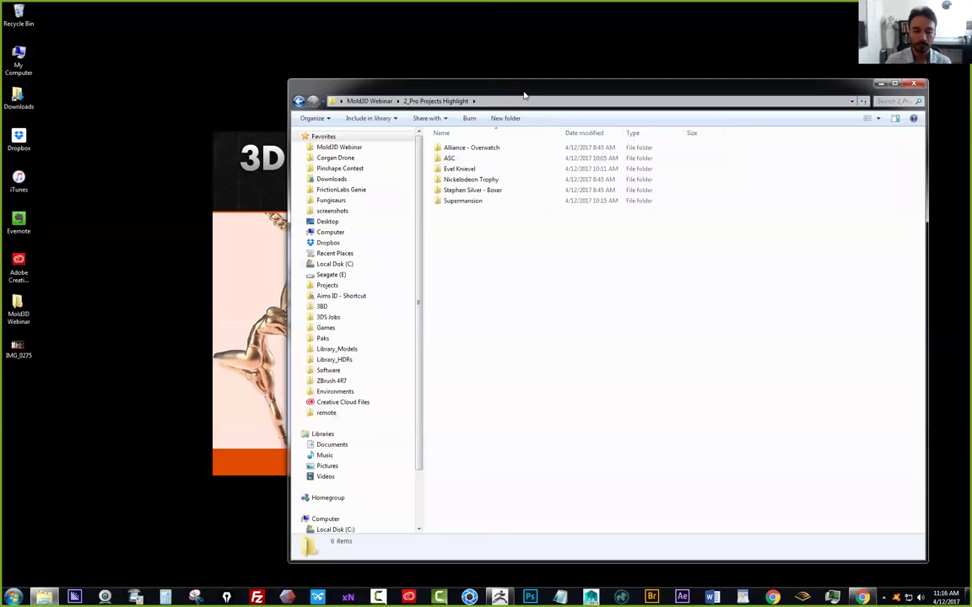
left_click_drag(523, 96, 366, 100)
double_click(309, 154)
double_click(308, 166)
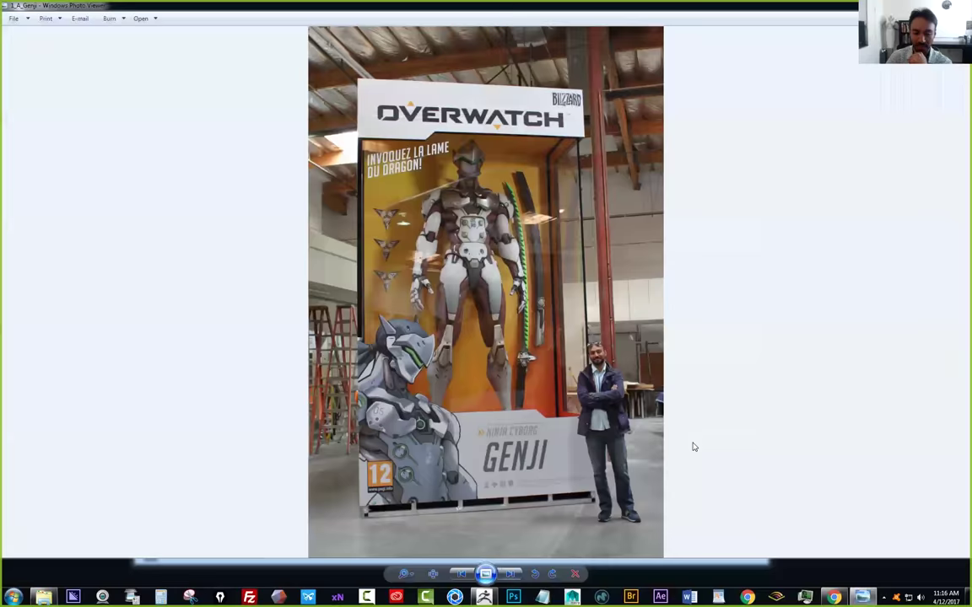
Start a full-screen slideshow at the Genji image and pause its automatic playback
key("F11")
right_click(696, 445)
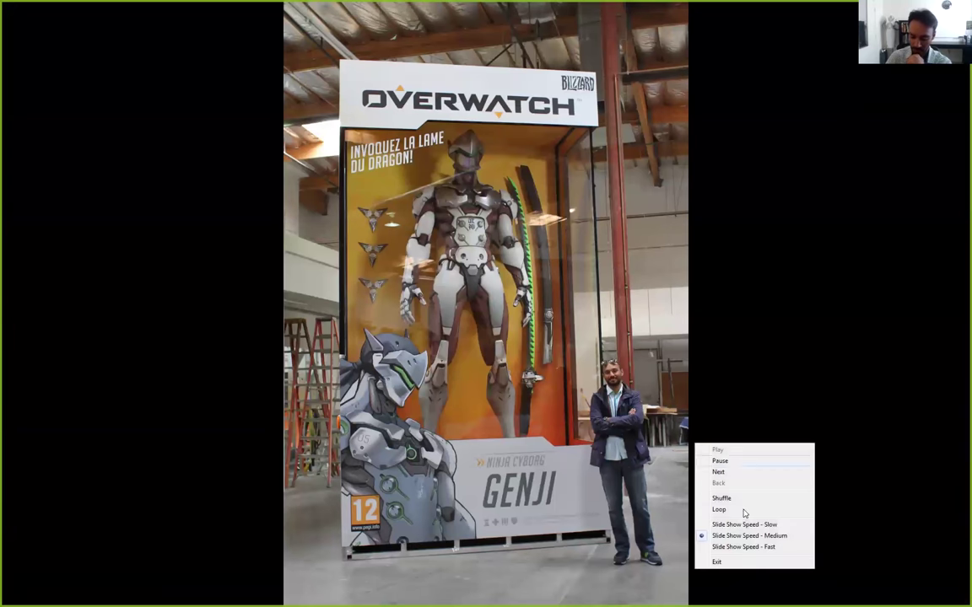
left_click(726, 462)
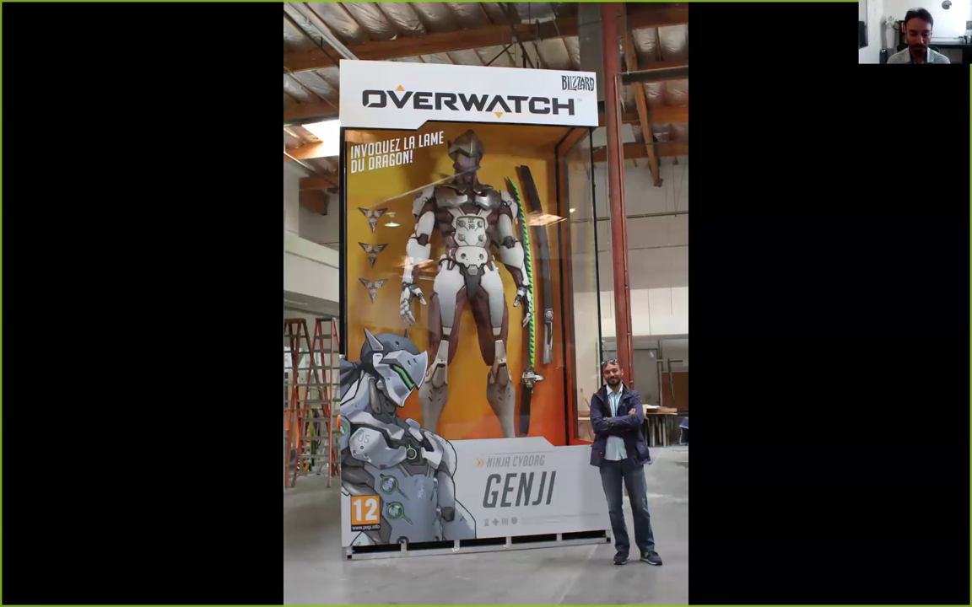
Advance the Overwatch slideshow from the Genji display through 3D printing, post processing and painting to the electronics photo
key("Right")
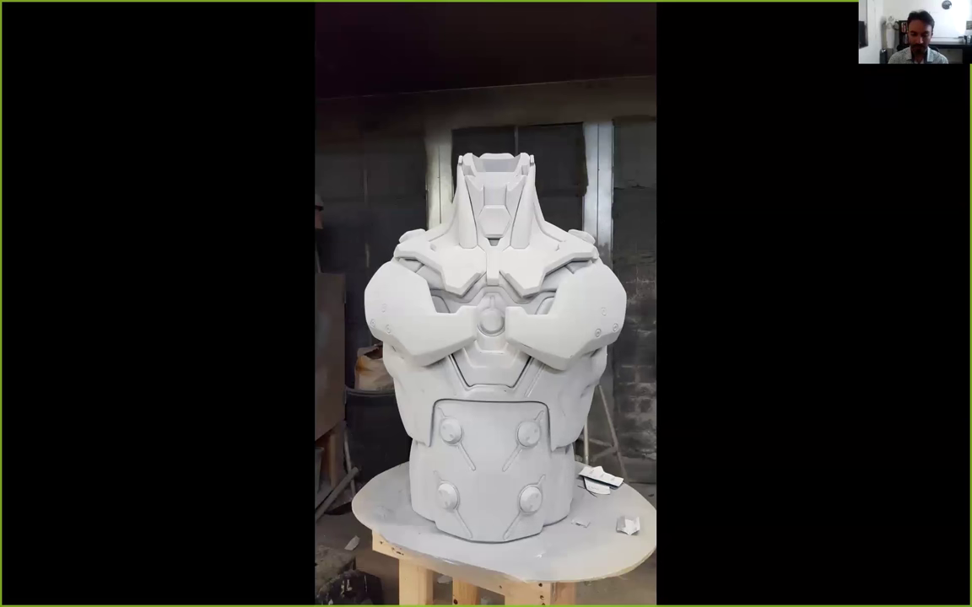
key("Right")
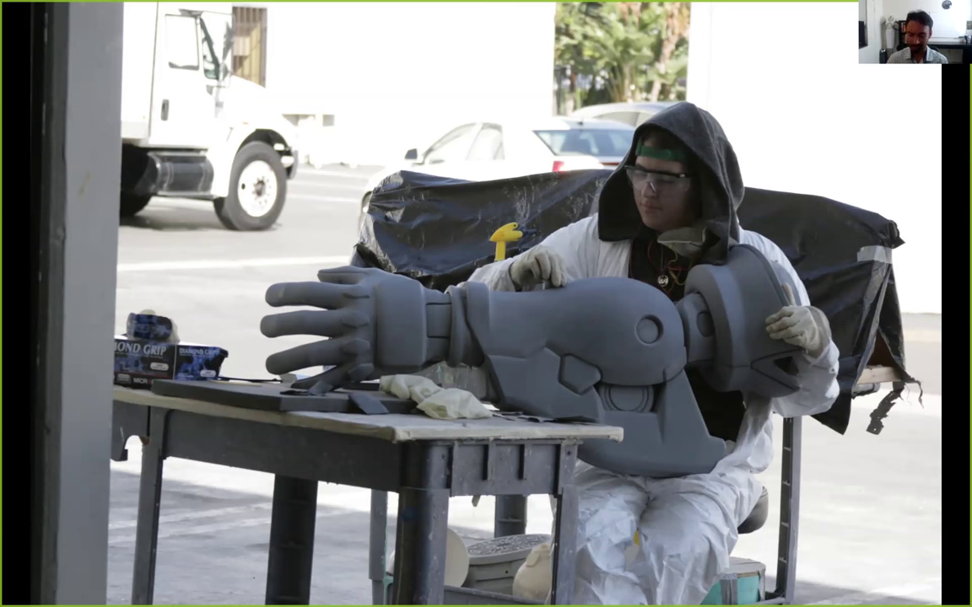
key("Right")
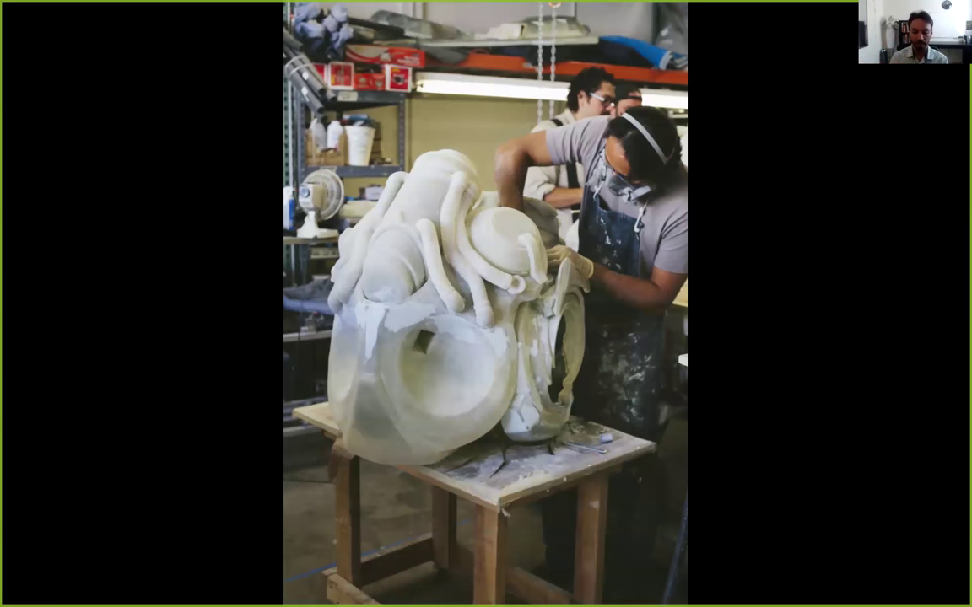
left_click(902, 459)
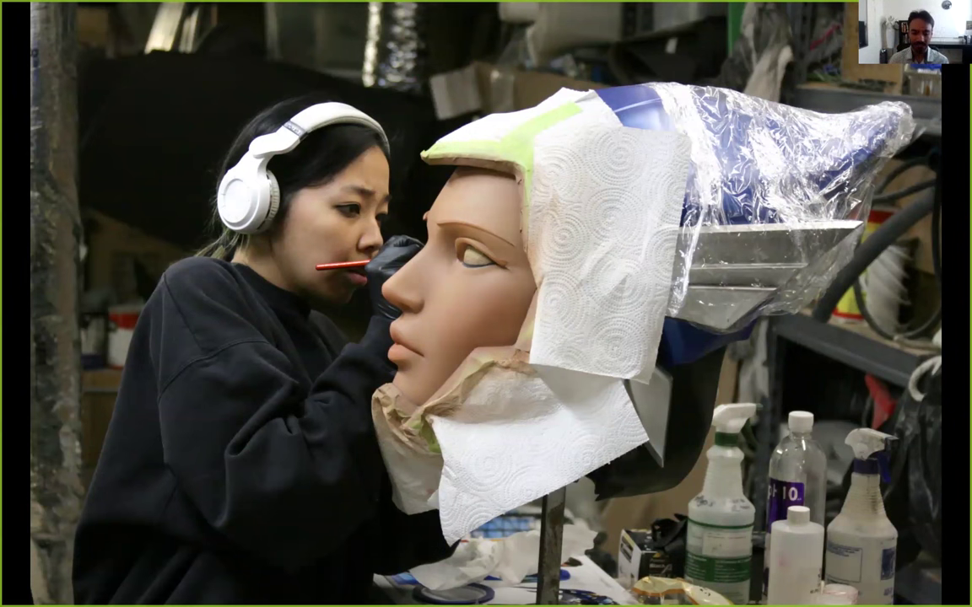
left_click(768, 479)
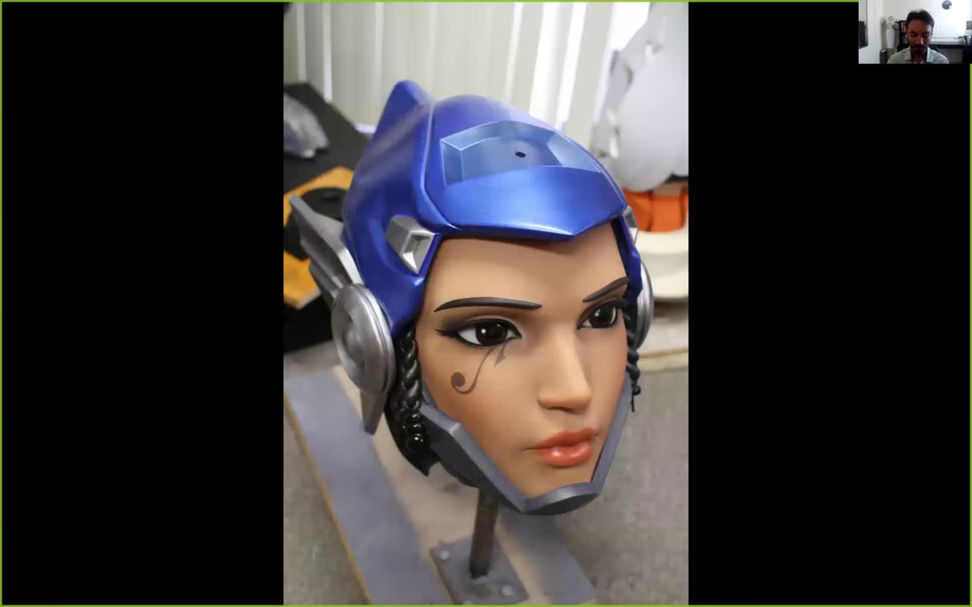
key("Right")
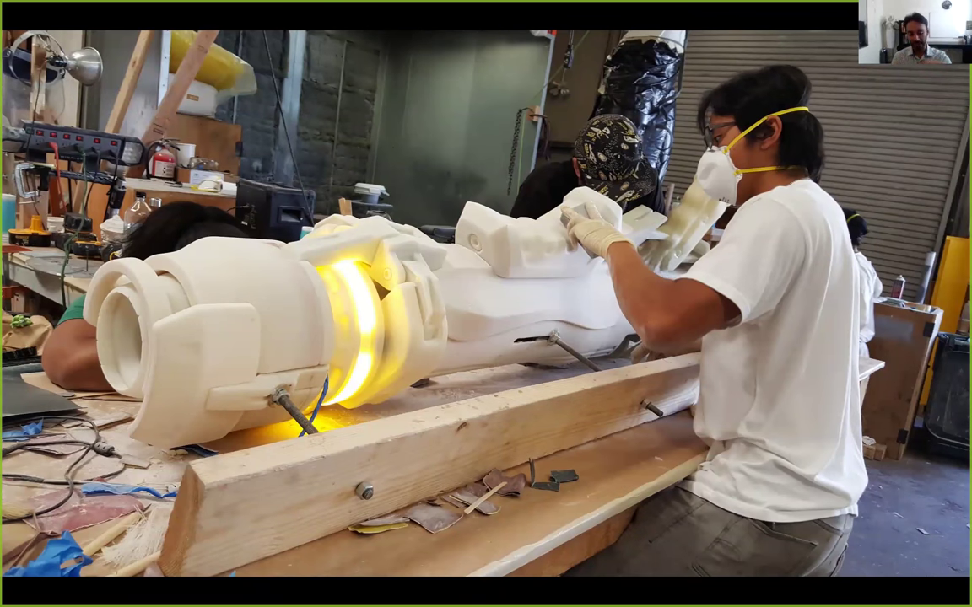
Advance through the shipping and on-location assembly photos to the Overwatch packaging image
key("Right")
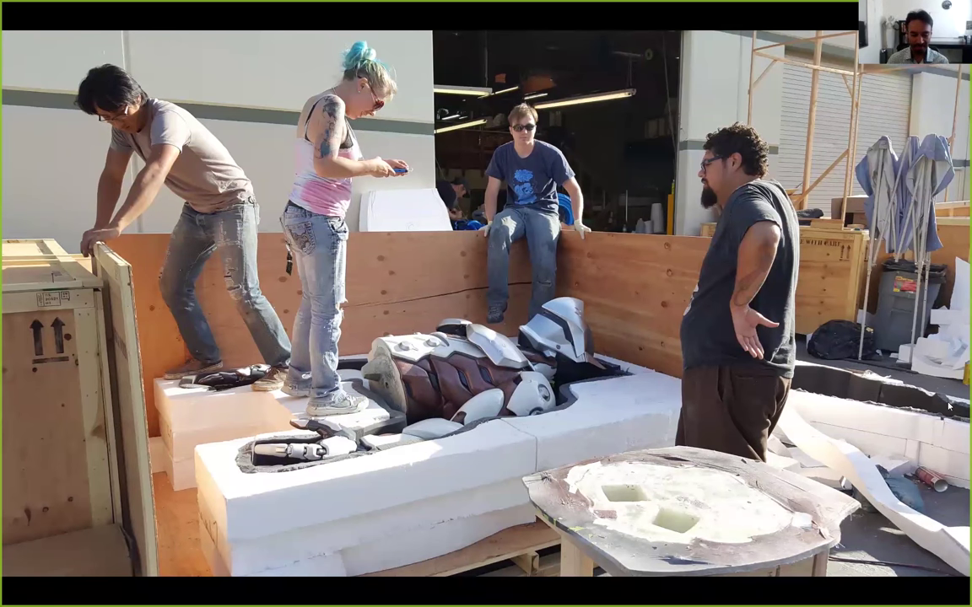
key("Right")
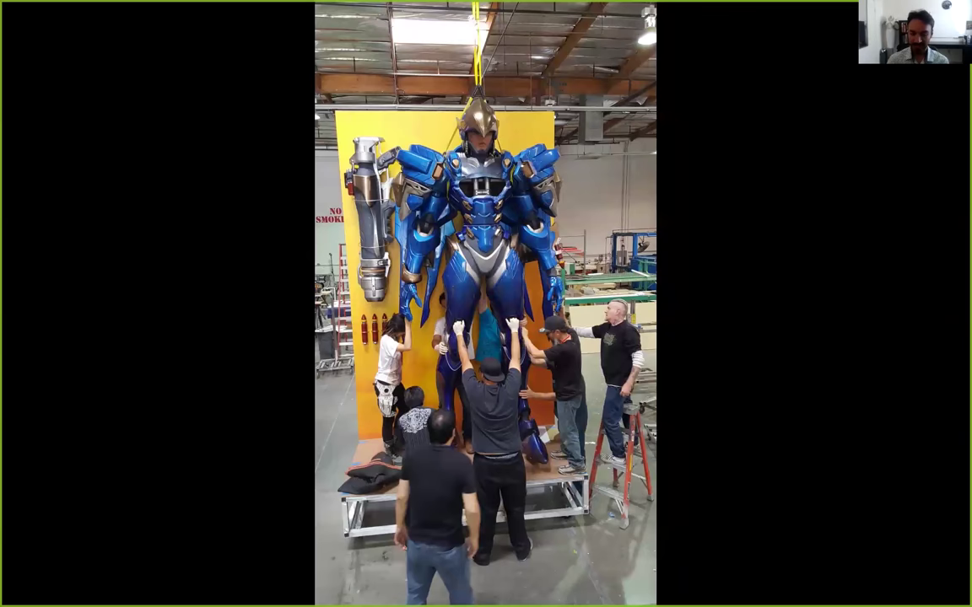
key("Right")
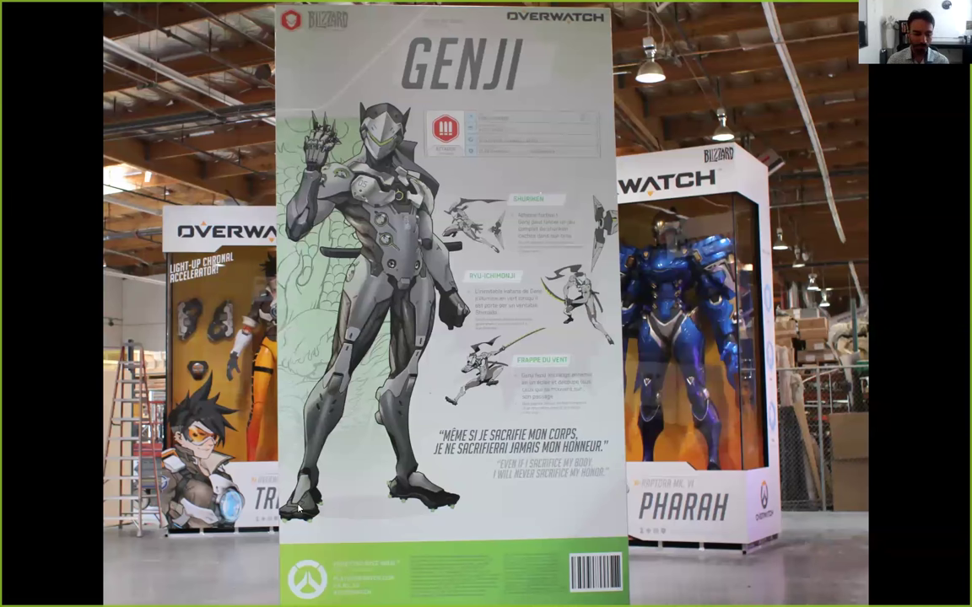
Show the Genji Paris, Tracer Hollywood and Pharah Korea displays, revisiting the Genji night photo, and end on the Pharah crowd
key("Right")
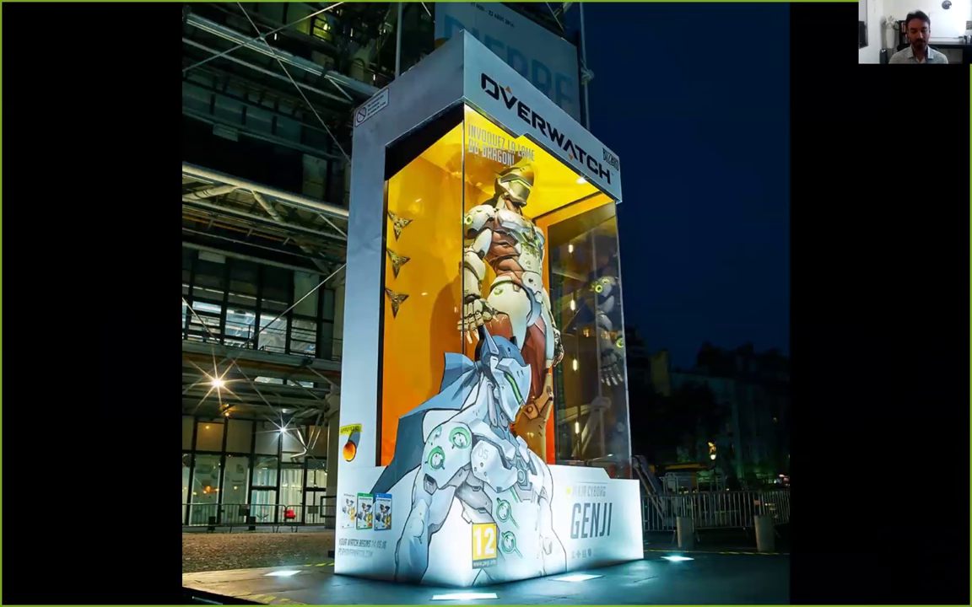
key("Right")
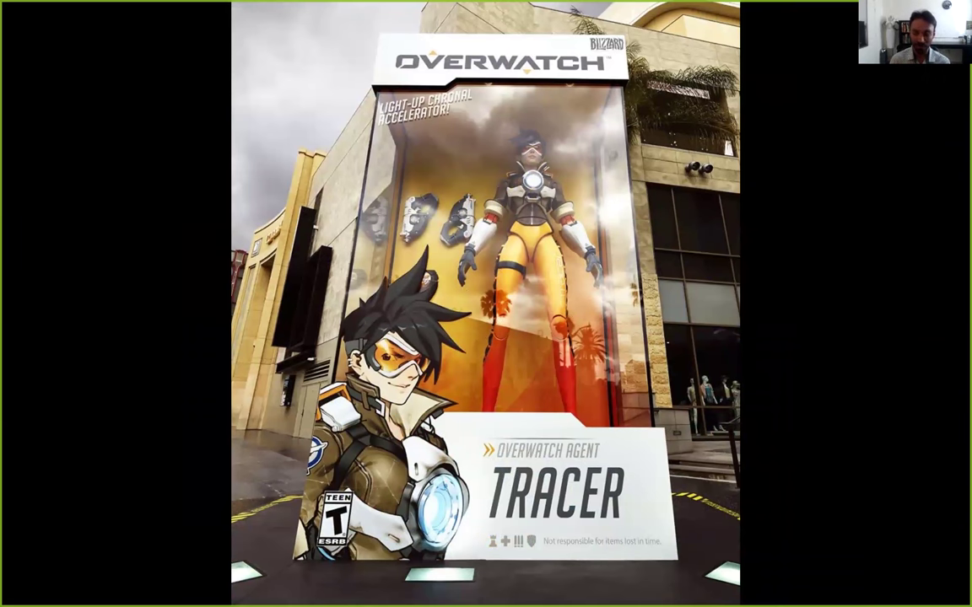
key("Left")
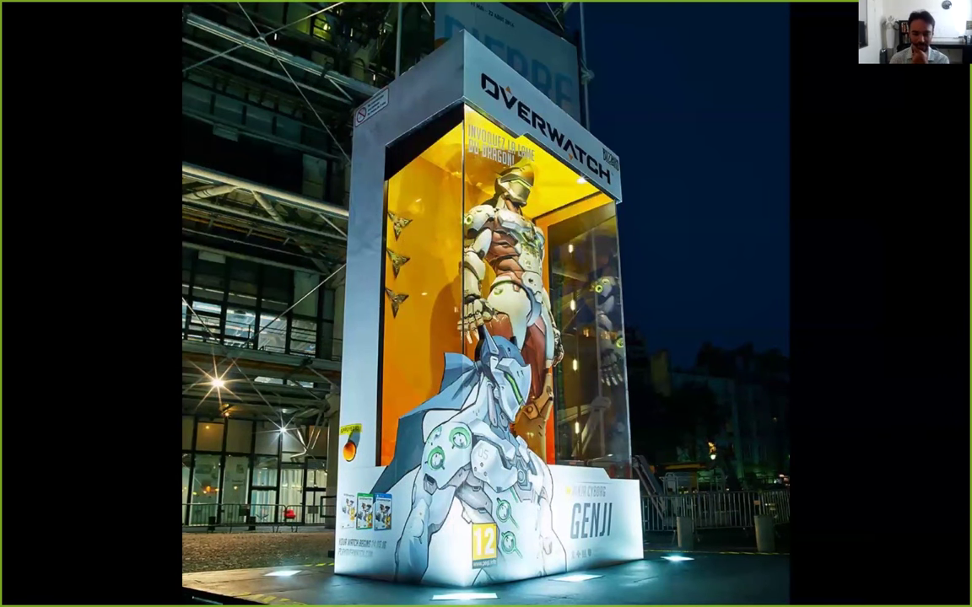
key("Right")
key("Right")
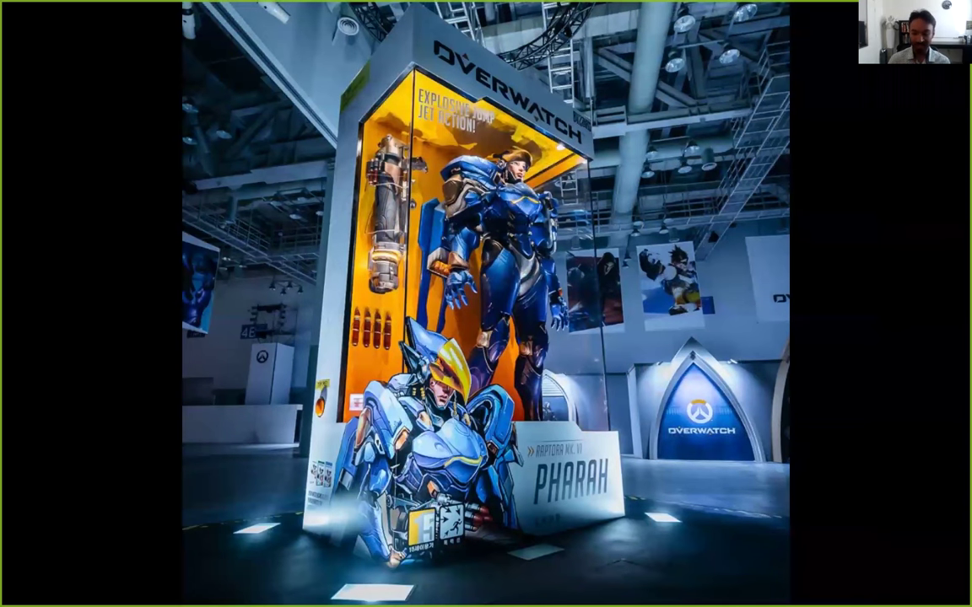
key("Right")
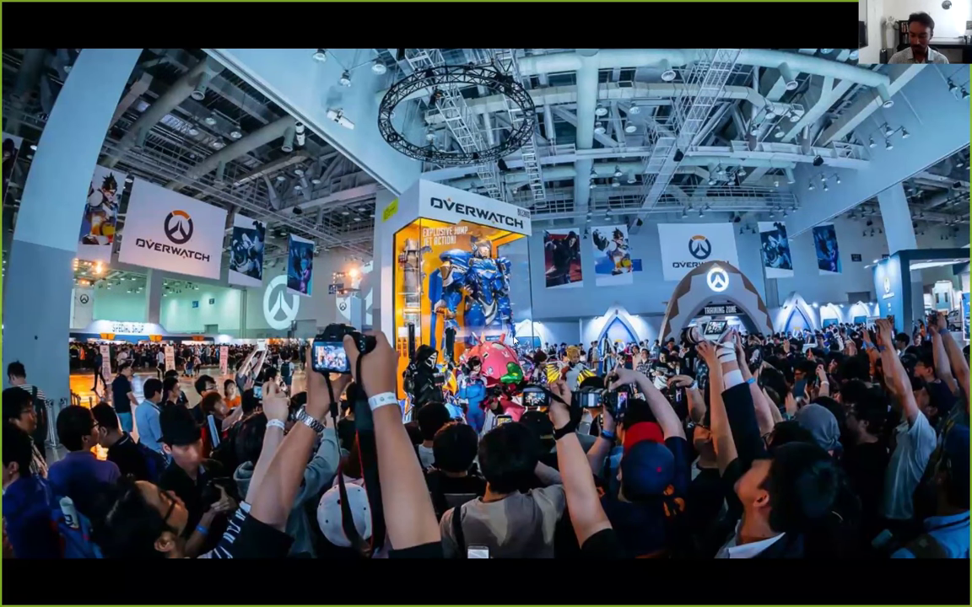
End the Overwatch slideshow and return to the 2_Pro Projects Highlight folder
key("Escape")
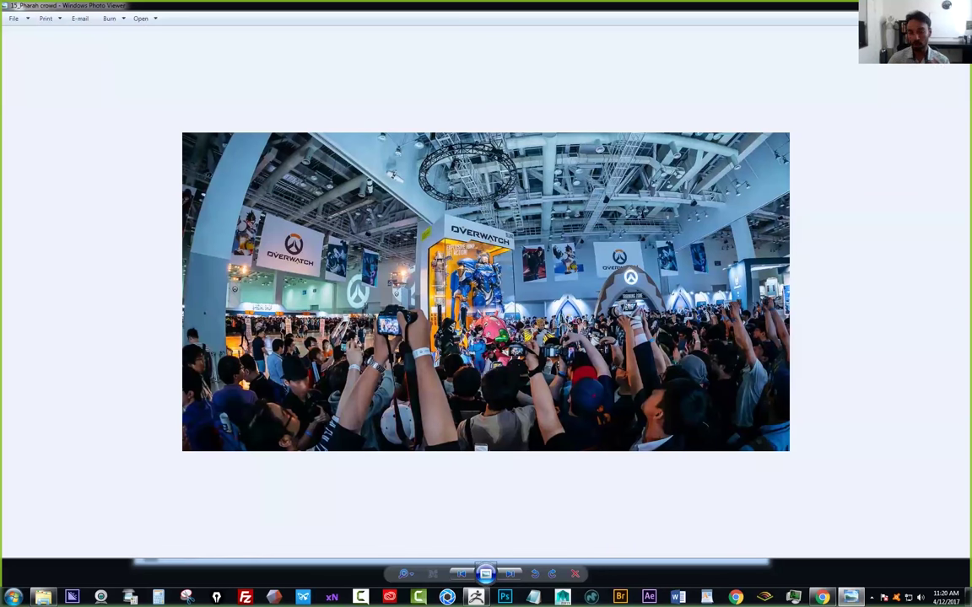
left_click(952, 6)
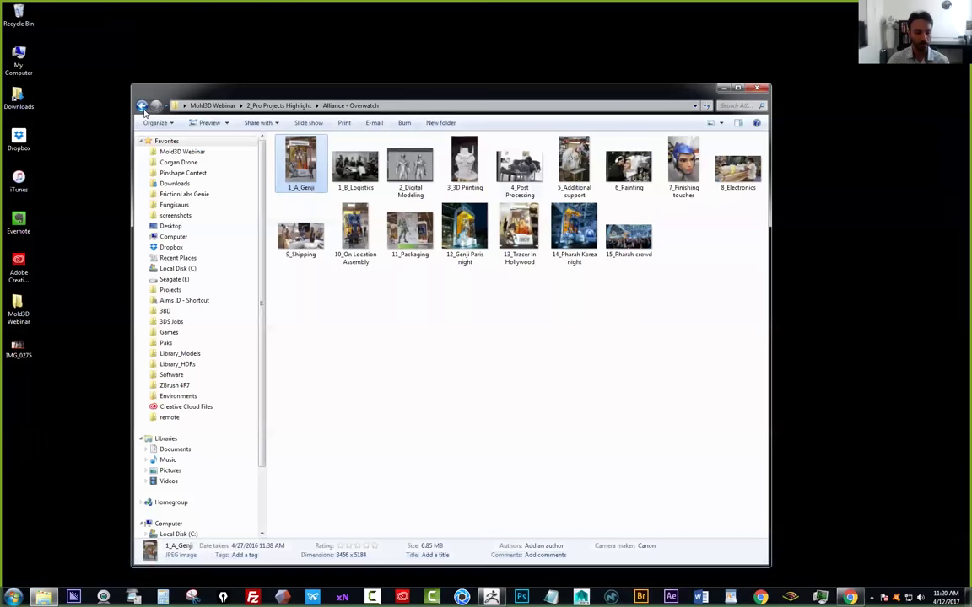
left_click(143, 105)
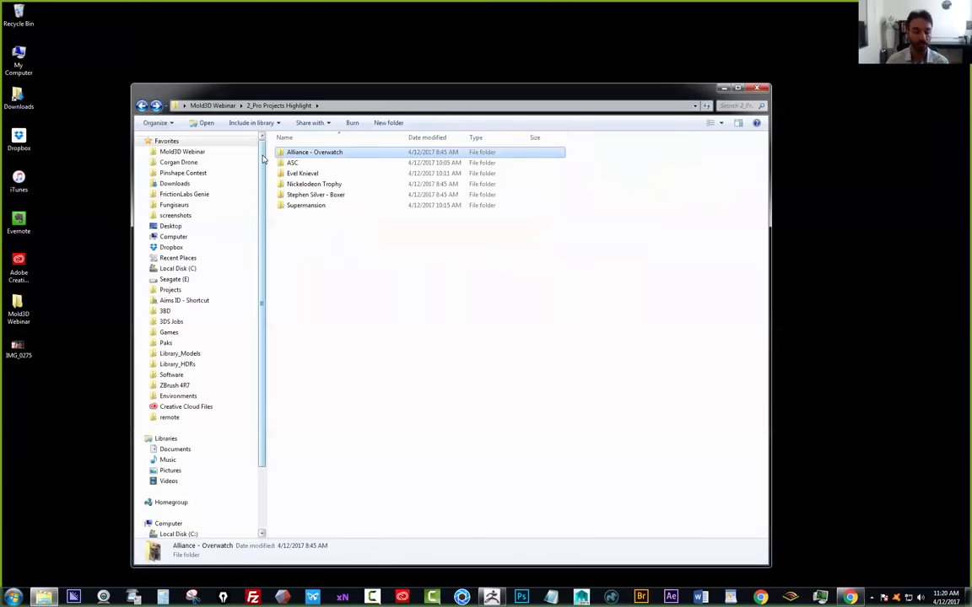
Open the 1_EvilK_pose image from the Evel Knievel folder
left_click(295, 163)
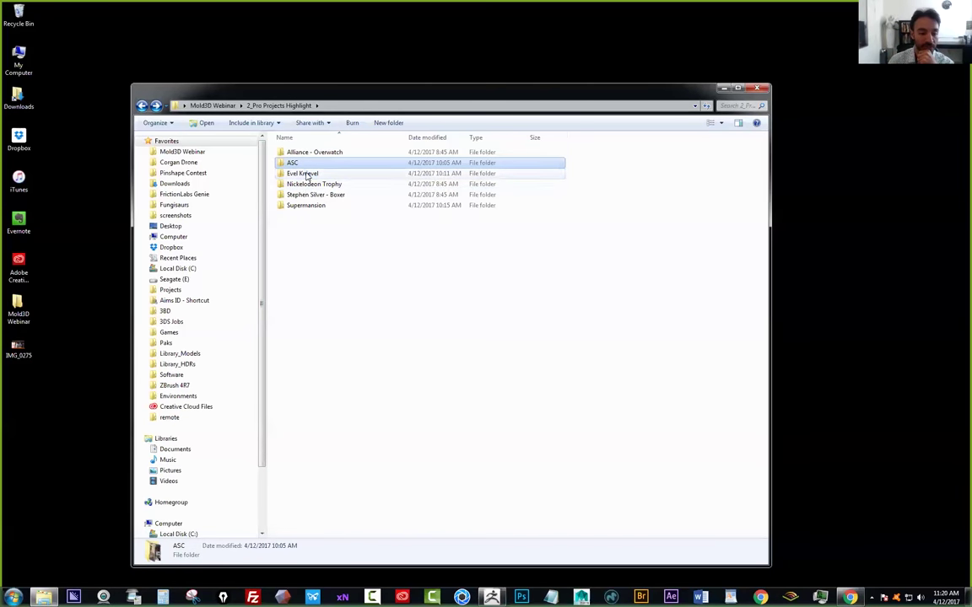
double_click(305, 173)
double_click(307, 175)
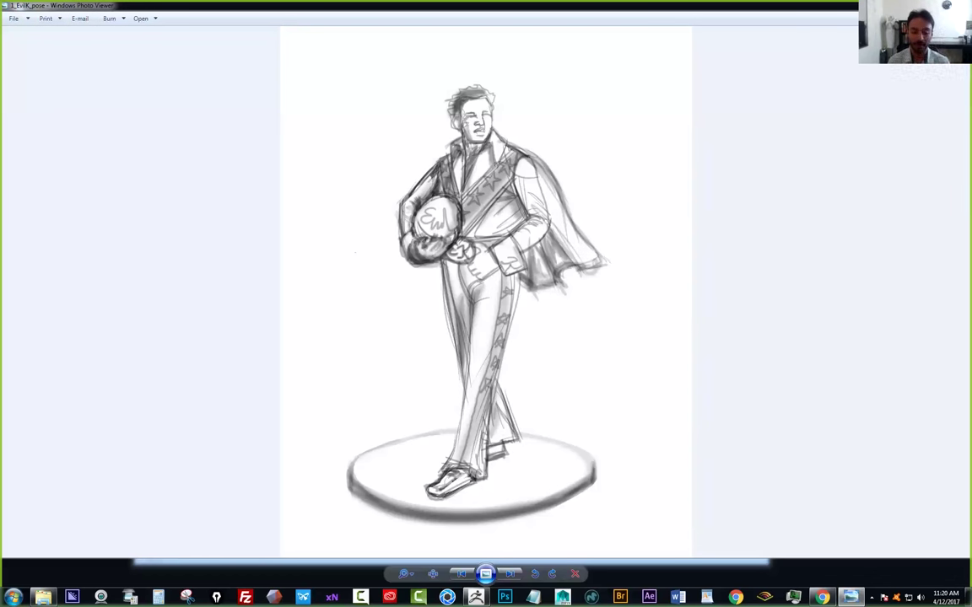
Advance from the pose sketch through the sculpt renders to the finished statue photo 6_IMG_6164
key("Right")
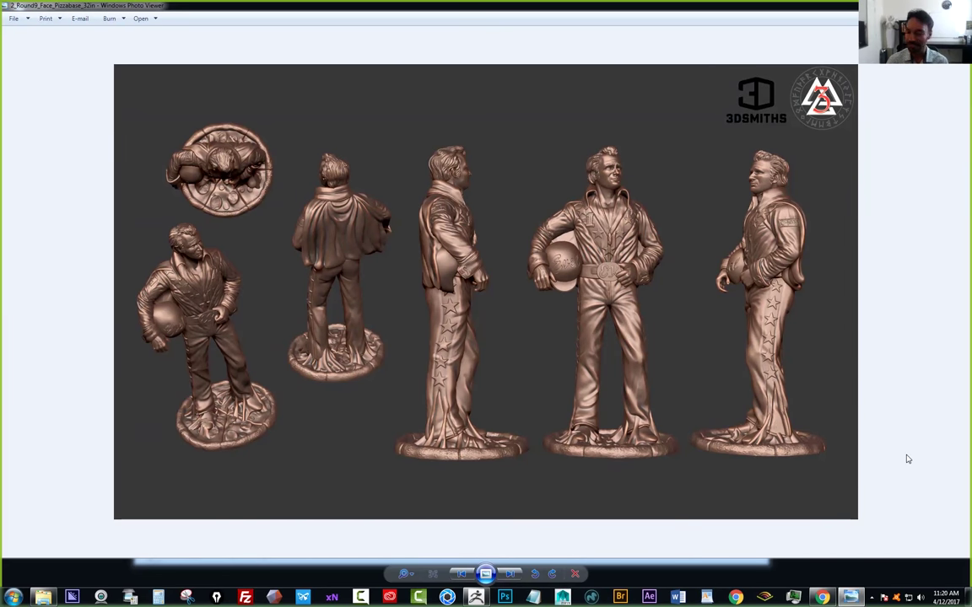
key("Right")
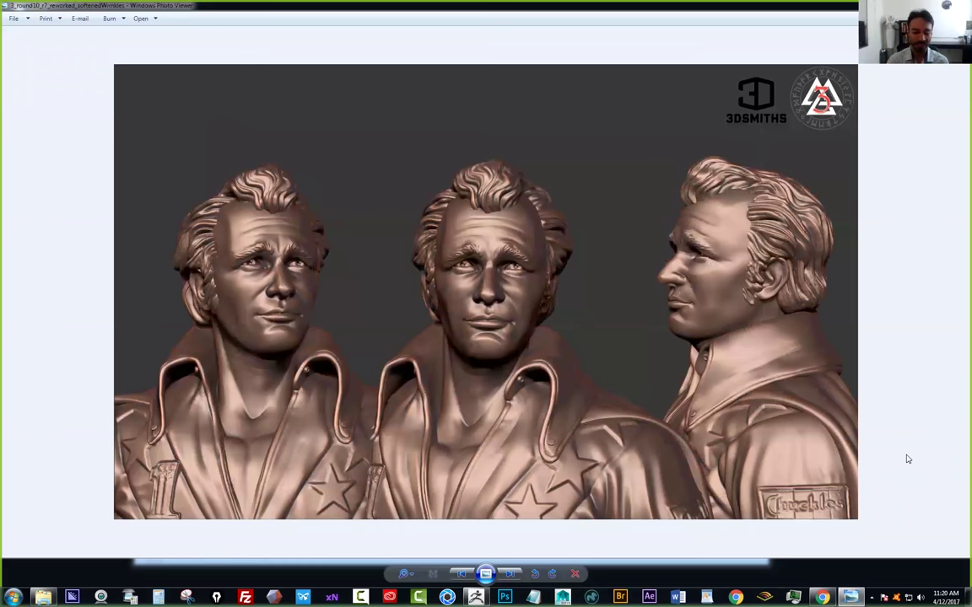
key("Right")
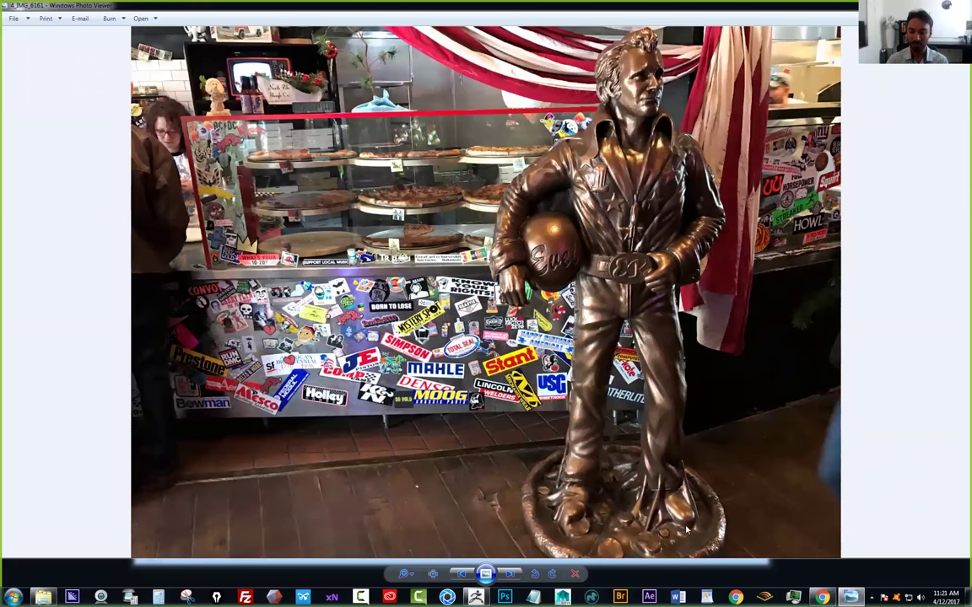
key("Right")
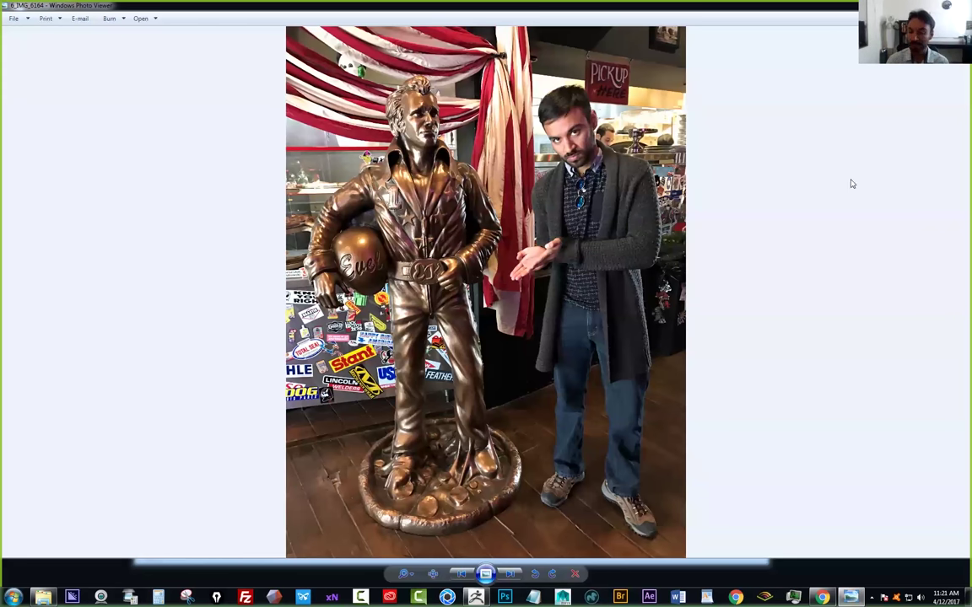
Close the statue photo and open IMG_8819 from the ASC folder in 2_Pro Projects Highlight
key("alt+F4")
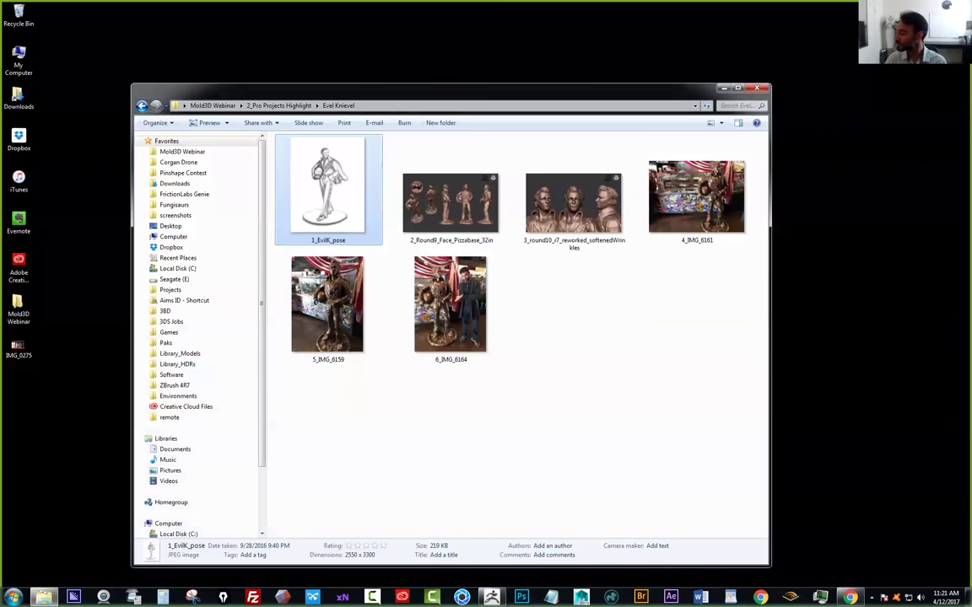
left_click(142, 105)
left_click(314, 184)
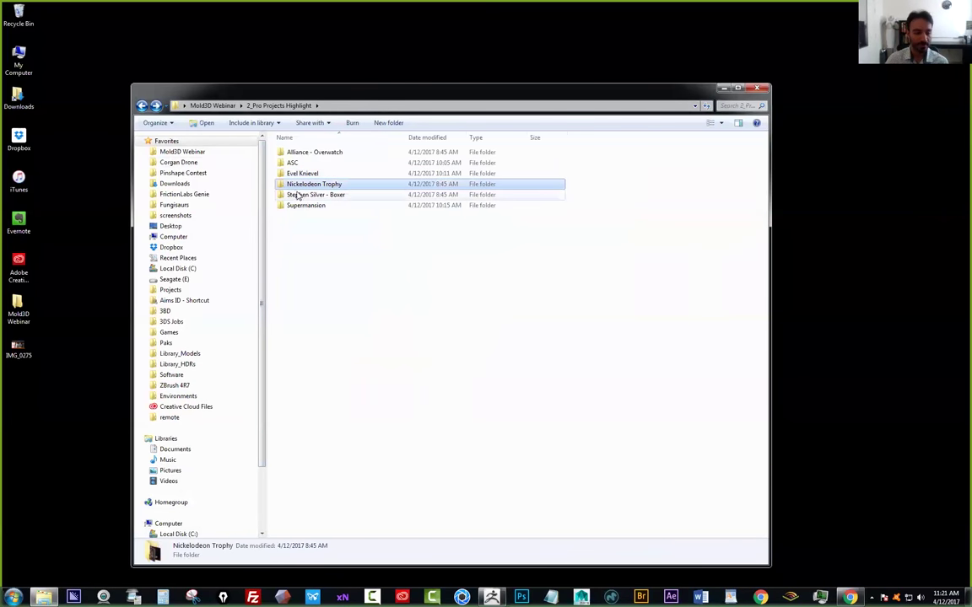
left_click(319, 206)
double_click(309, 167)
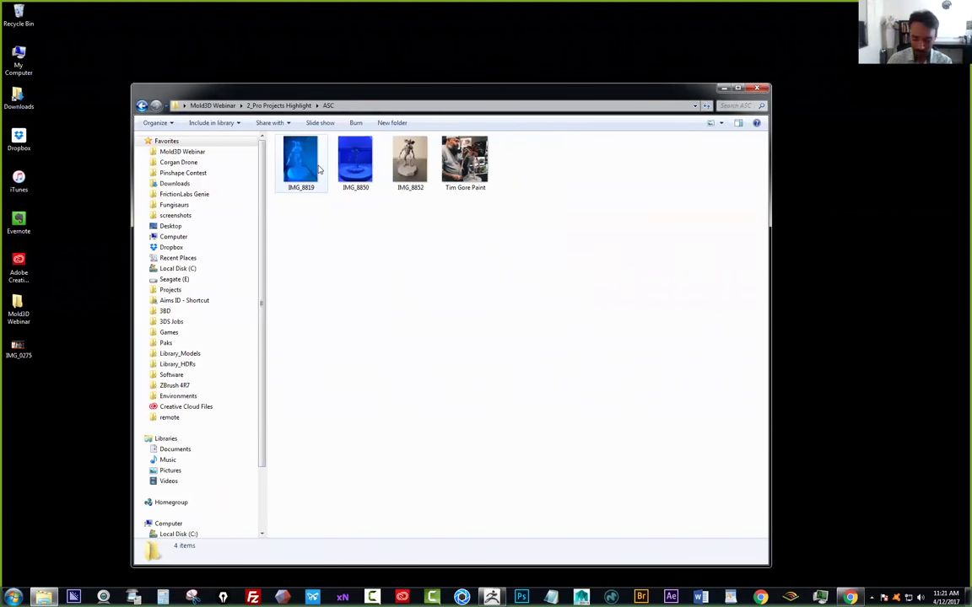
double_click(306, 167)
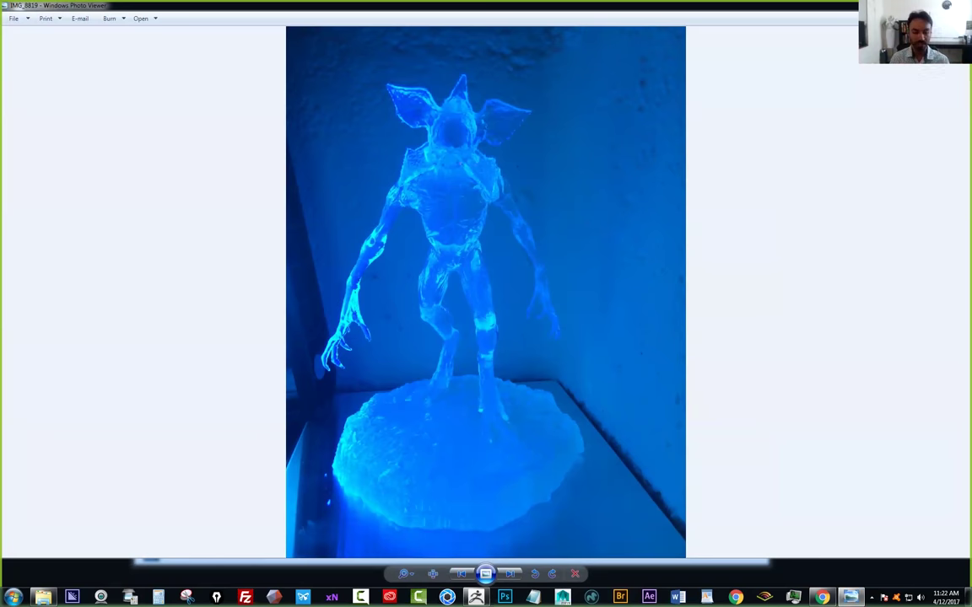
Advance through IMG_8850 to the Stranger Things figure in IMG_8852 and close the image viewer
key("Right")
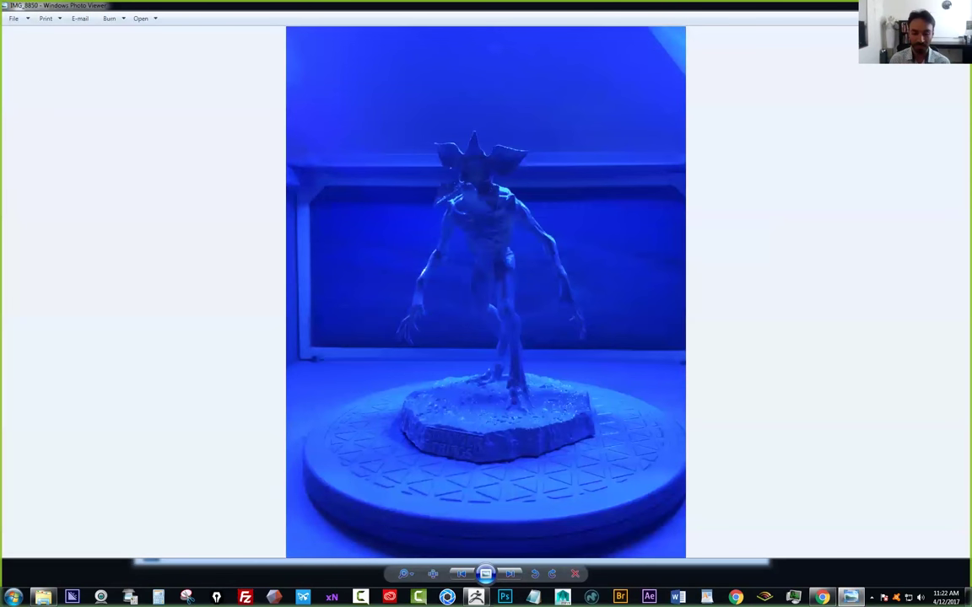
key("Right")
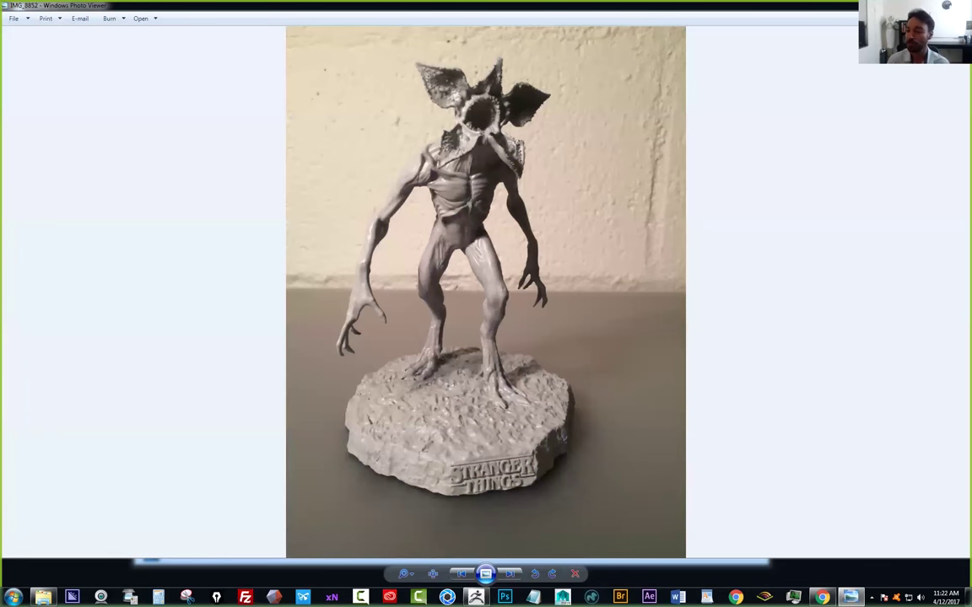
key("Escape")
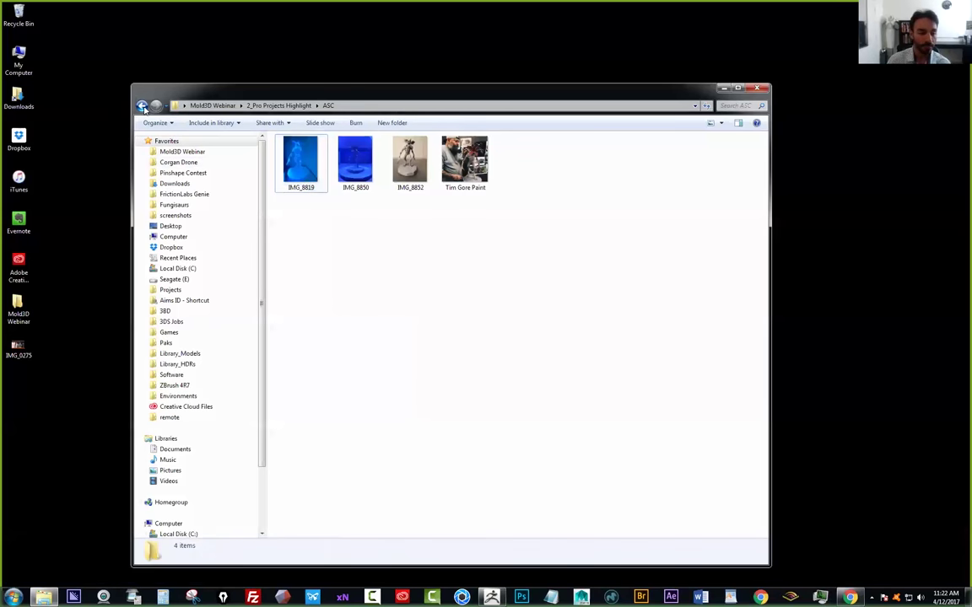
Return to 2_Pro Projects Highlight and open the 1_SBS poster image from the Supermansion folder
left_click(141, 105)
left_click(141, 106)
left_click(156, 106)
left_click(297, 206)
double_click(297, 206)
double_click(358, 169)
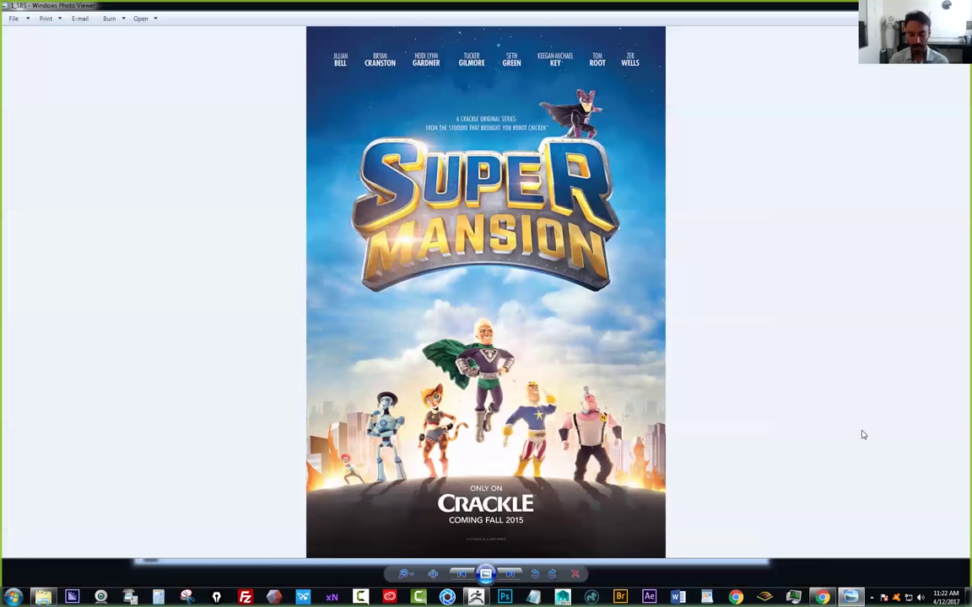
Start a full-screen slideshow at the Super Mansion poster and pause its automatic playback
left_click(485, 573)
right_click(752, 473)
left_click(774, 360)
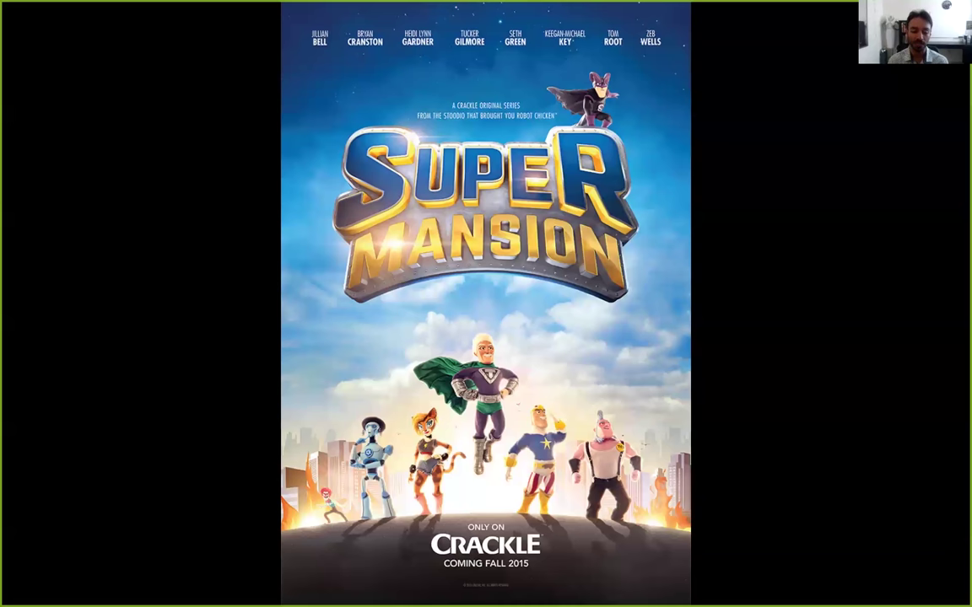
Advance through the Supermansion puppets and the cast photo to the artist sculpting a character on a pen display
key("Right")
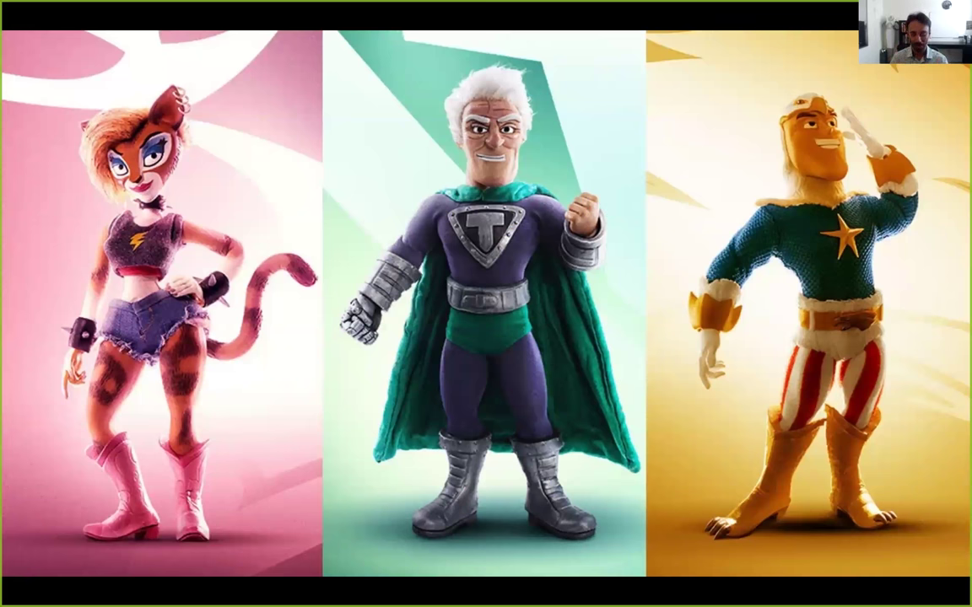
key("Right")
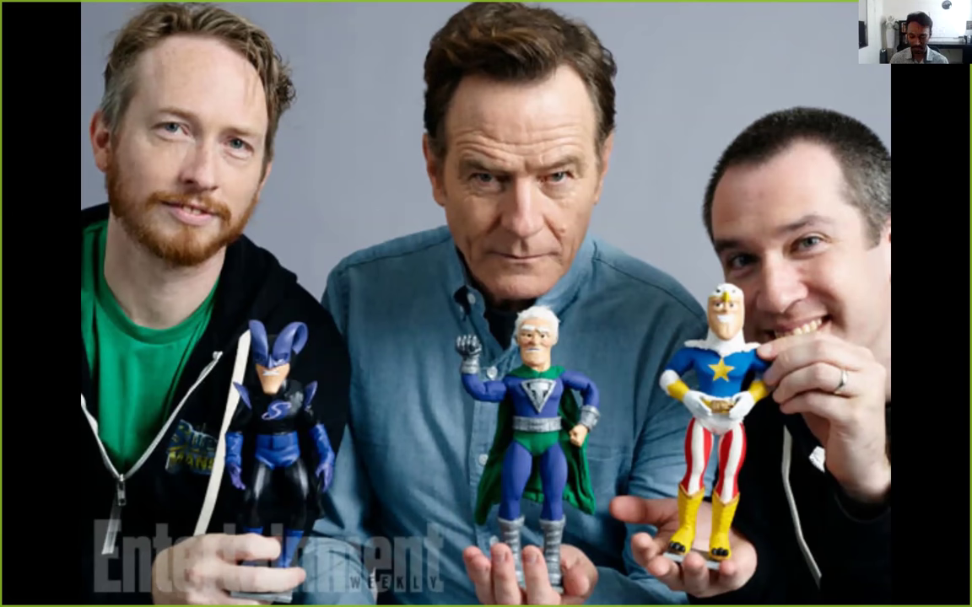
key("Right")
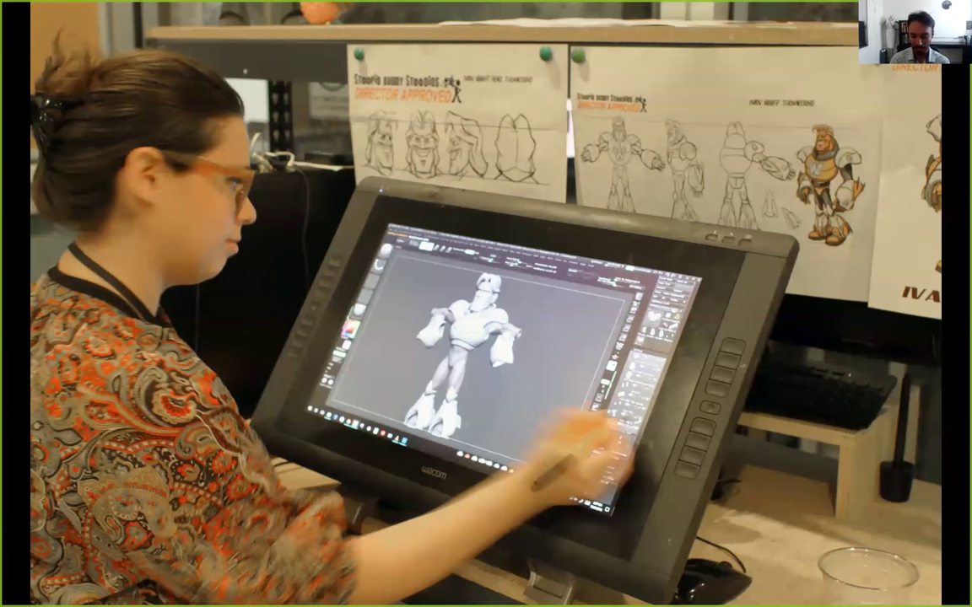
Advance the slideshow through the digital head and weapon sculpts to the loose 3D-printed hands
key("Right")
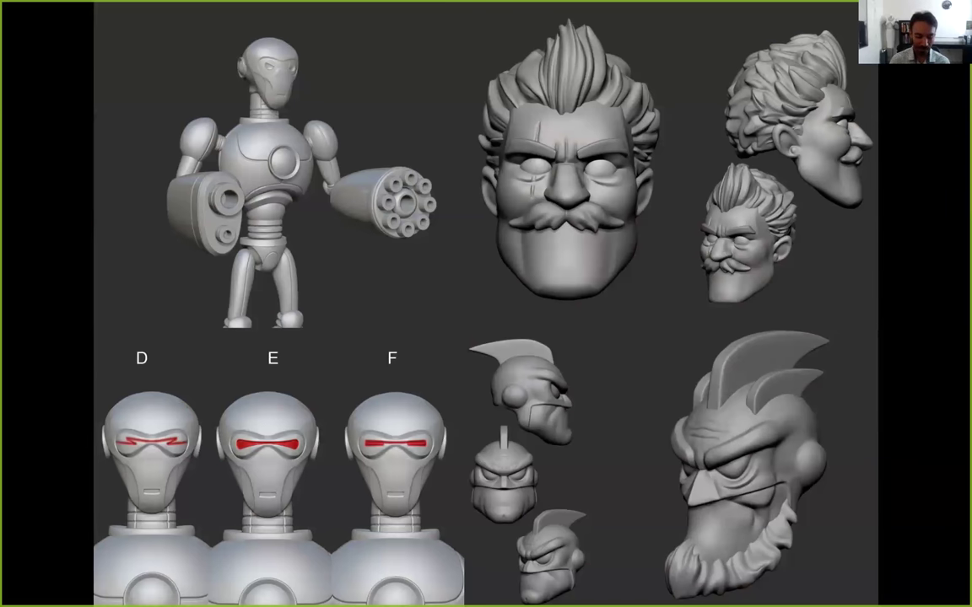
key("Right")
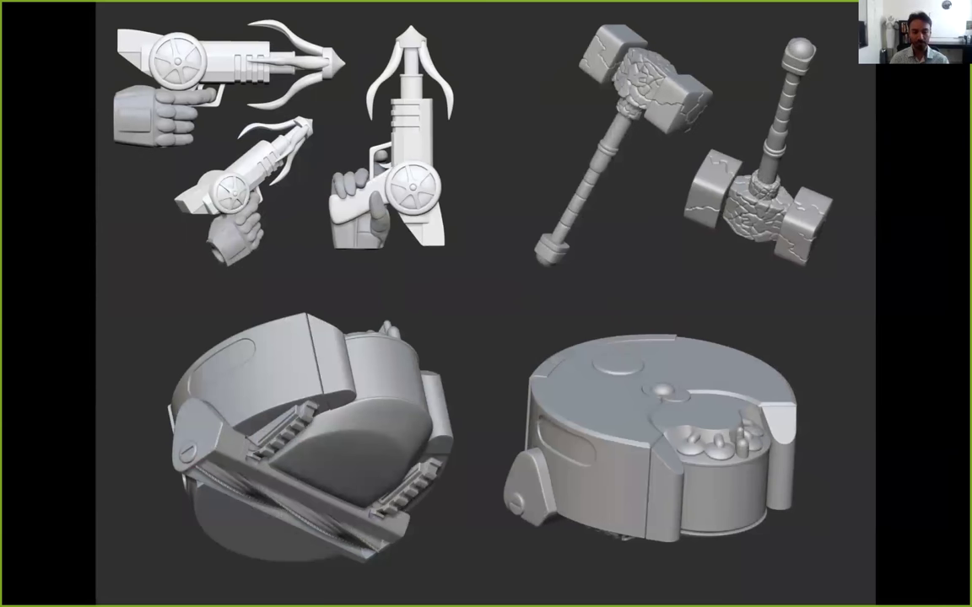
key("Right")
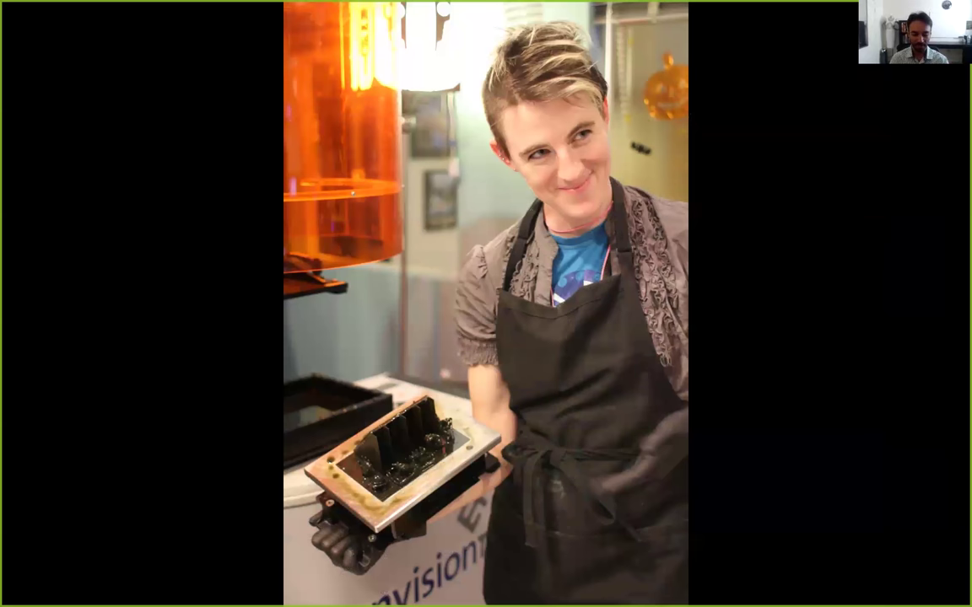
key("Right")
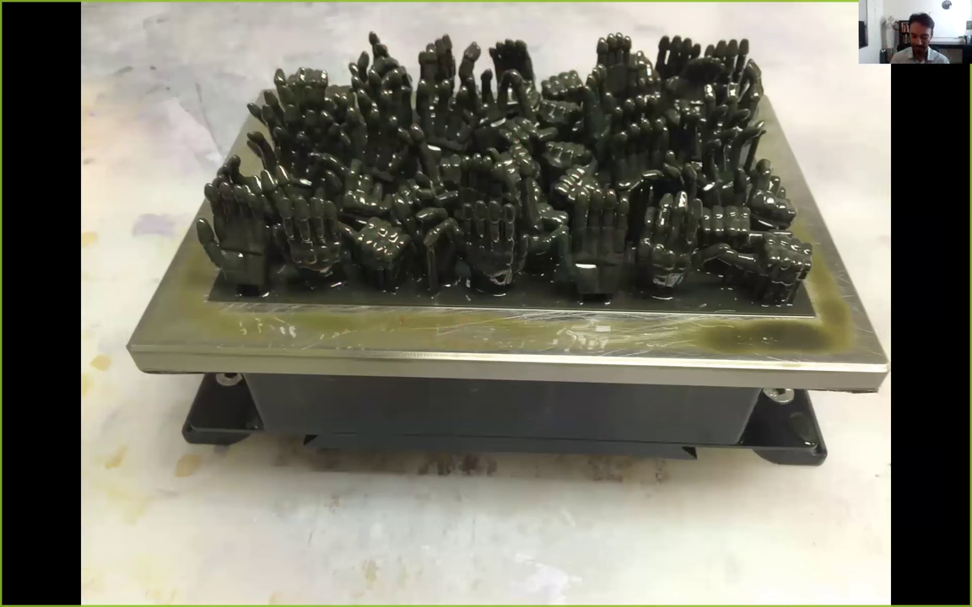
key("Right")
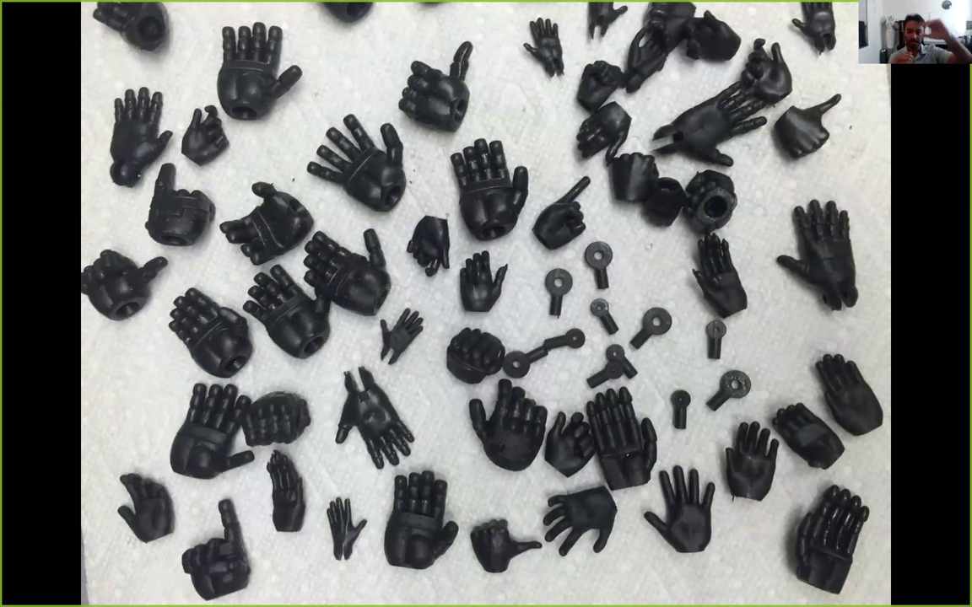
Advance past the puppet molds and the Supermansion heroes and villains lineup to the miniature filming set
key("Right")
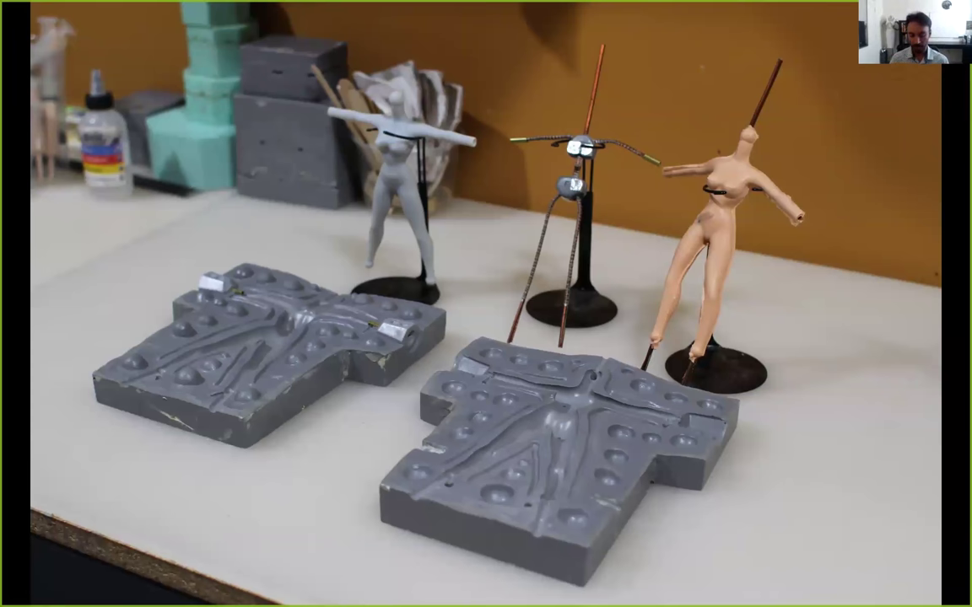
key("Right")
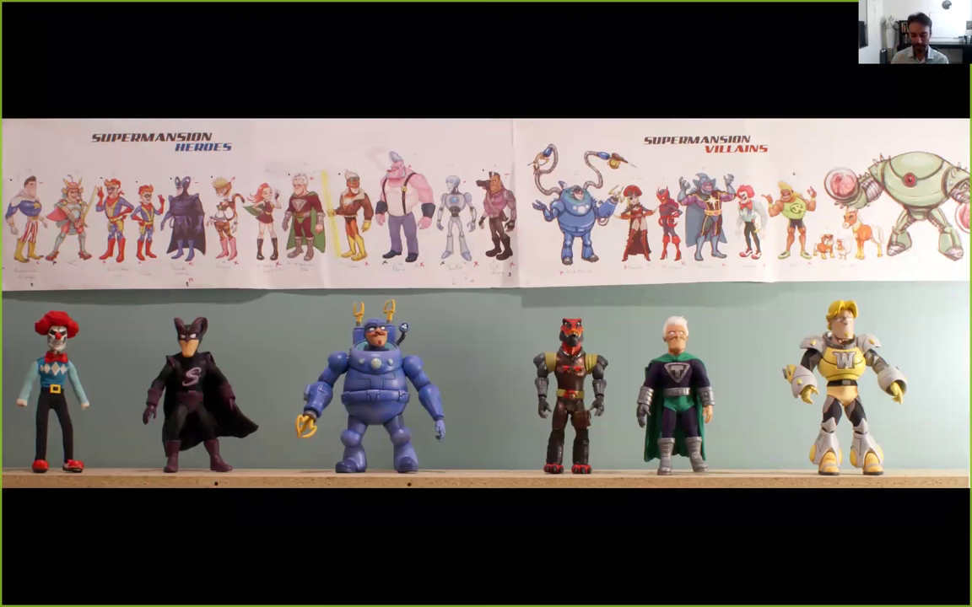
key("Right")
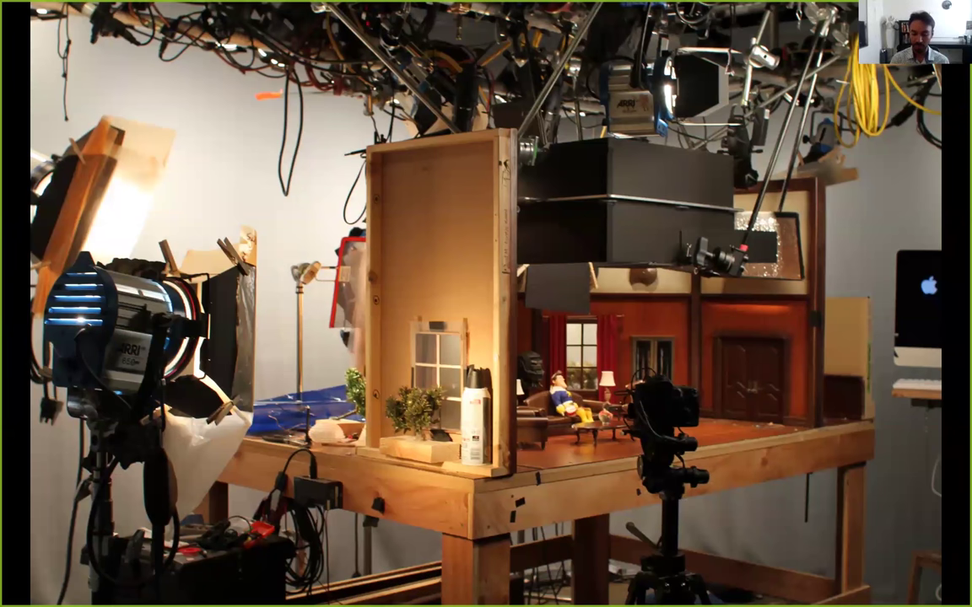
key("Right")
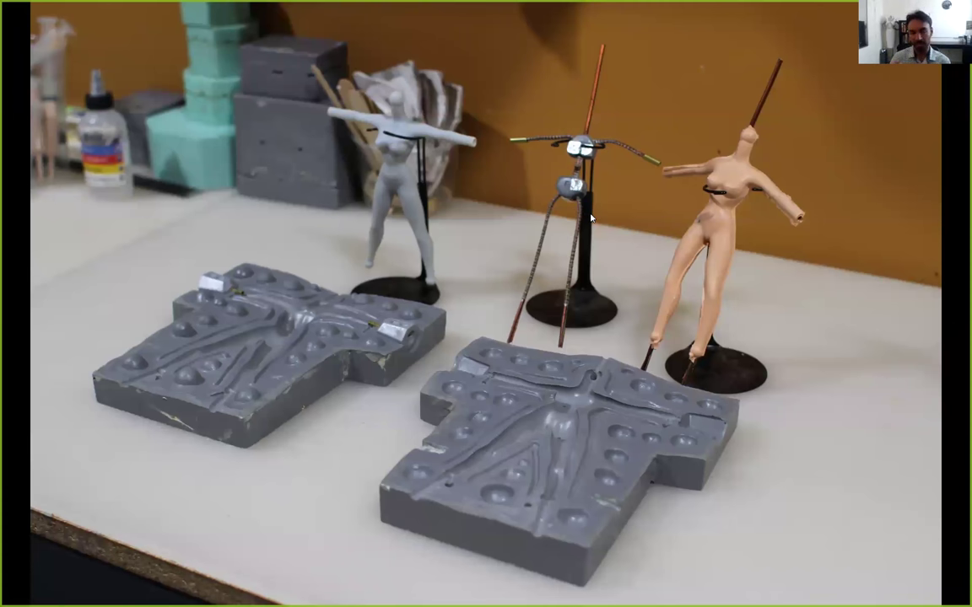
Show the character lineup and filming set again, continue to the following image and end the slideshow
left_click(741, 412)
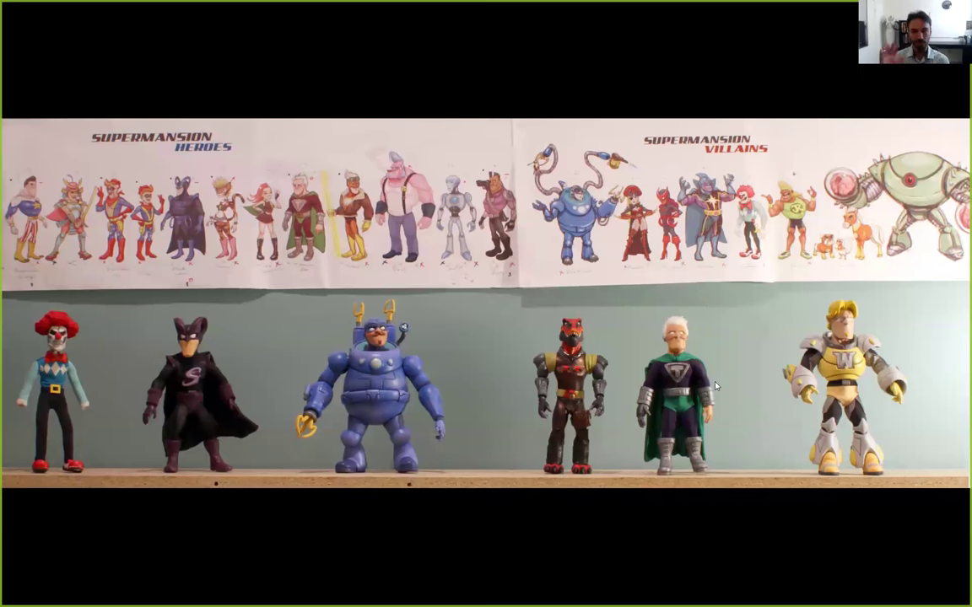
key("Right")
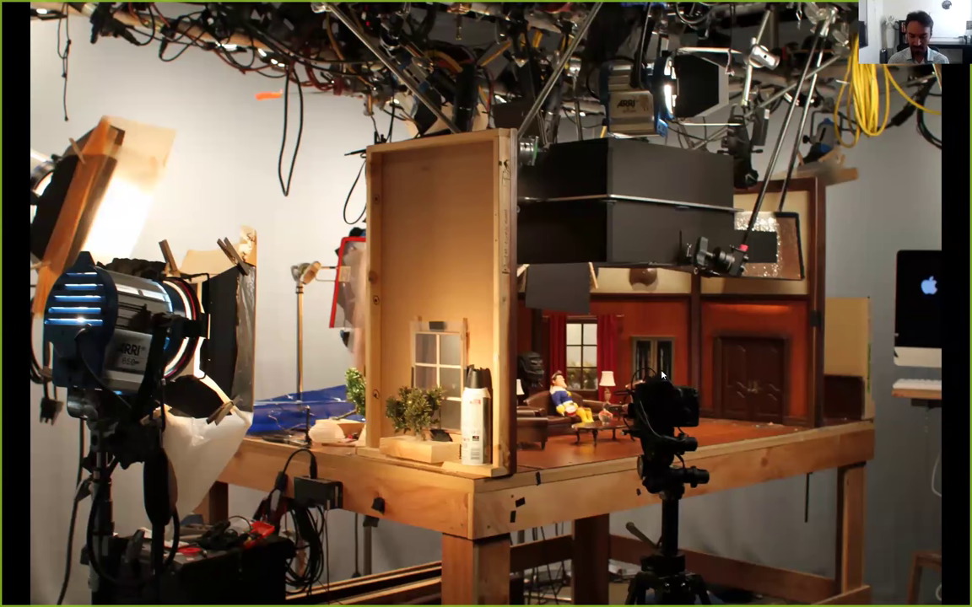
key("Right")
key("Escape")
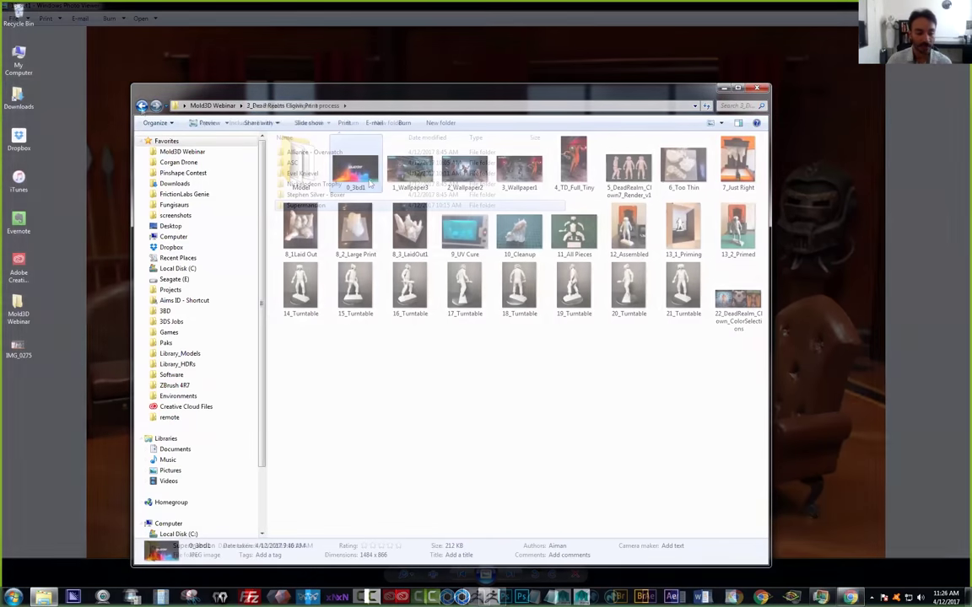
Open the 0_3bd1 image from the Dead Realm Clown Print process folder and start a paused full-screen slideshow
double_click(369, 183)
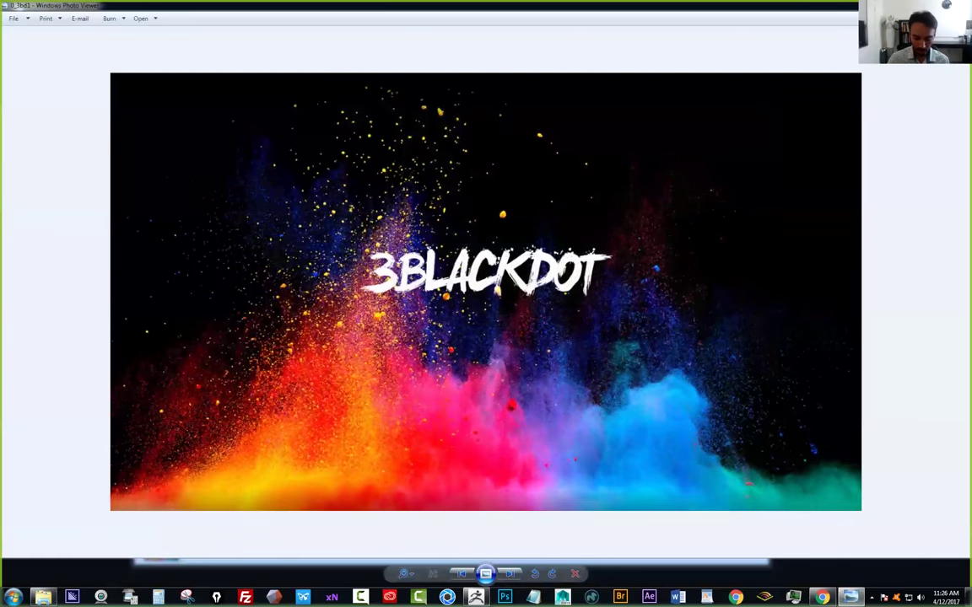
left_click(486, 575)
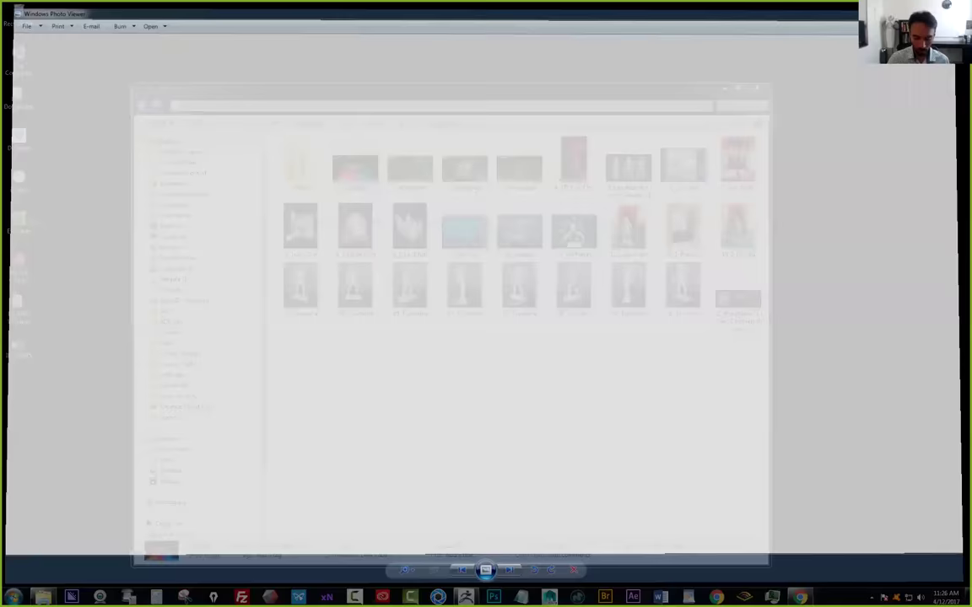
right_click(566, 489)
left_click(601, 375)
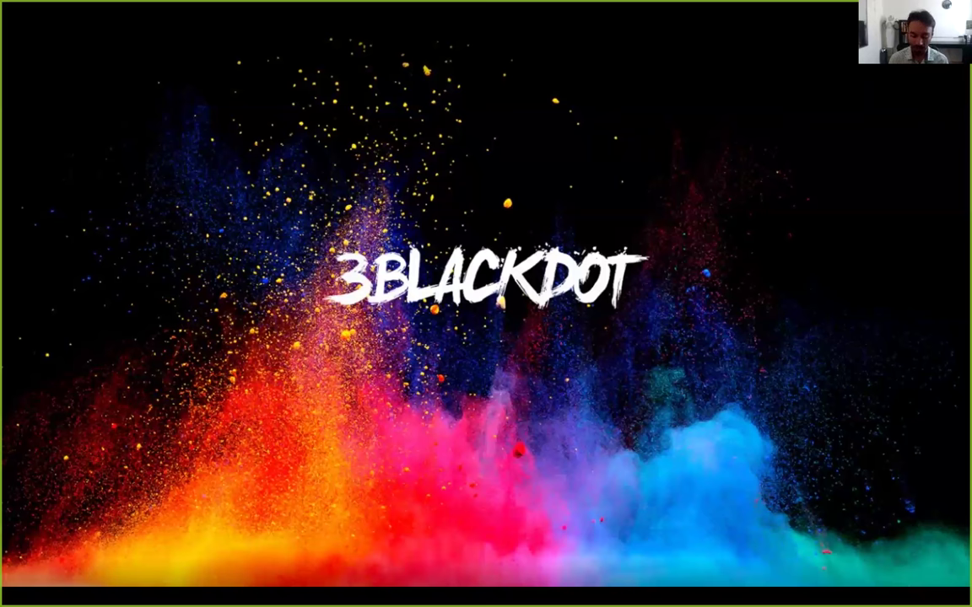
Advance through the Dead Realm character wallpapers and past the full-length clown artwork
key("Right")
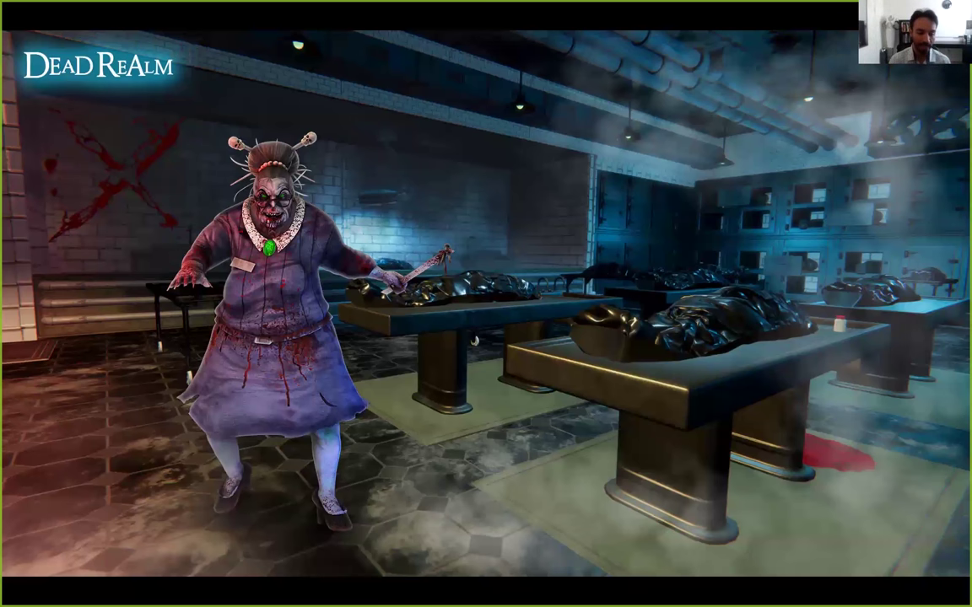
key("Right")
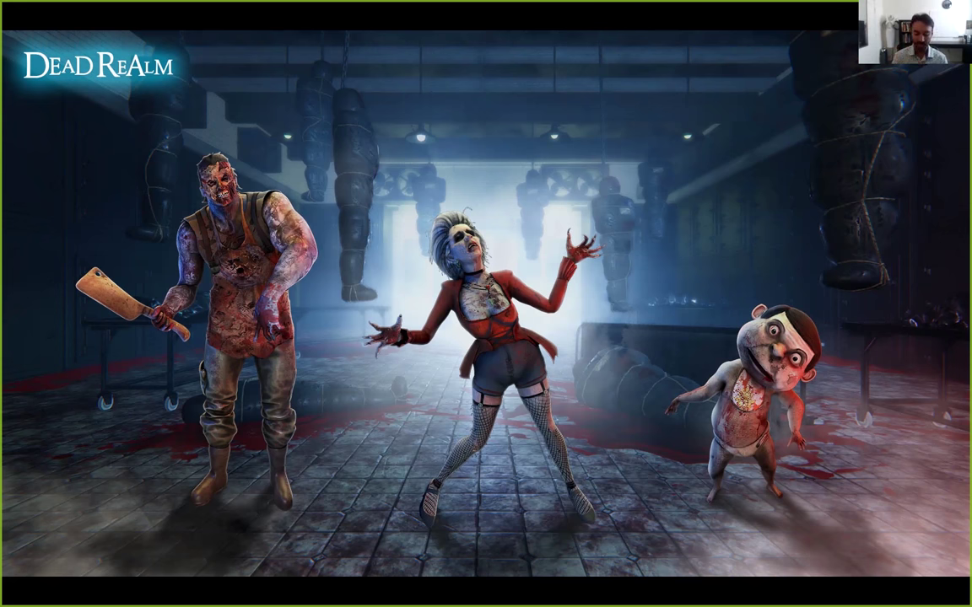
key("Right")
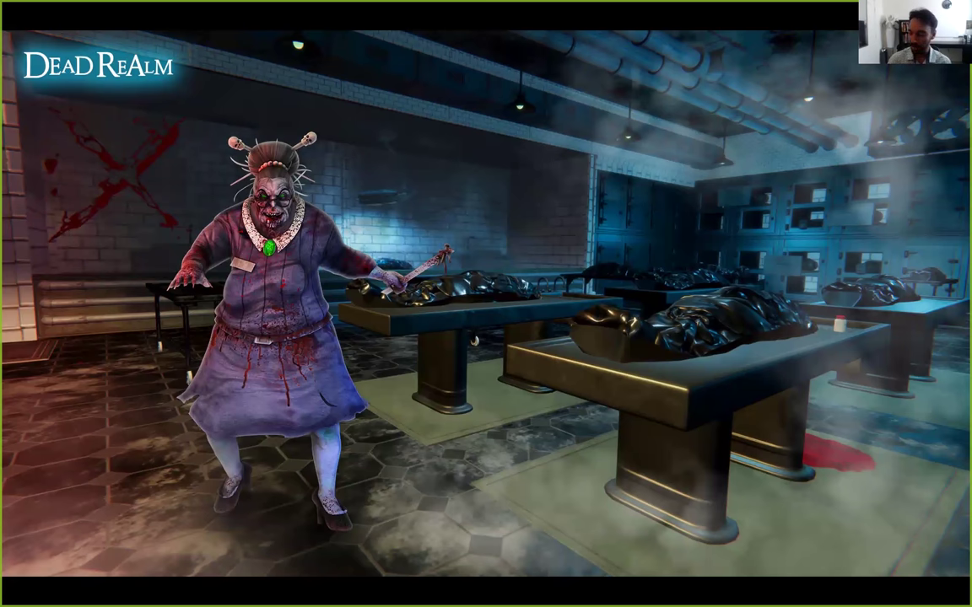
key("Right")
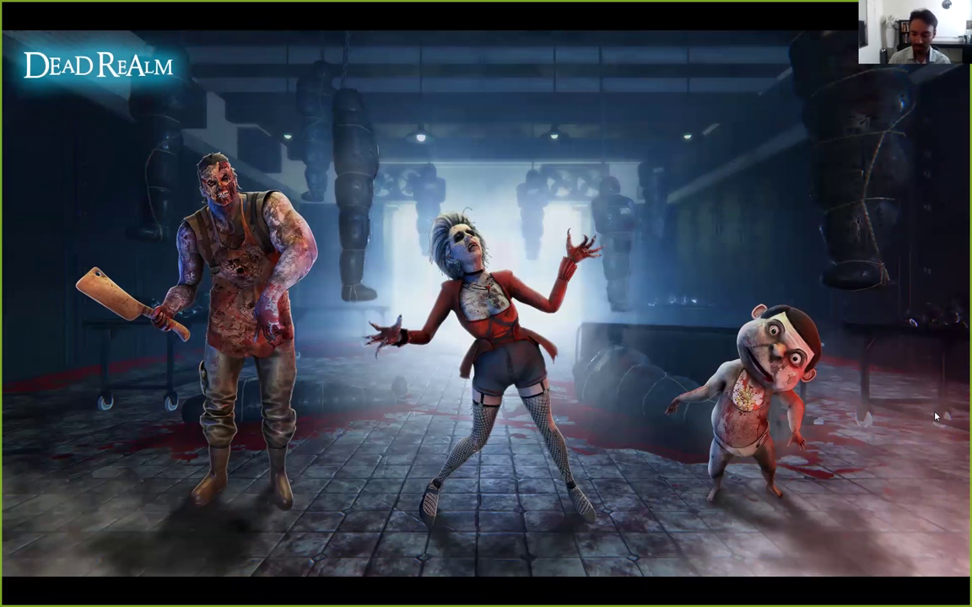
key("Right")
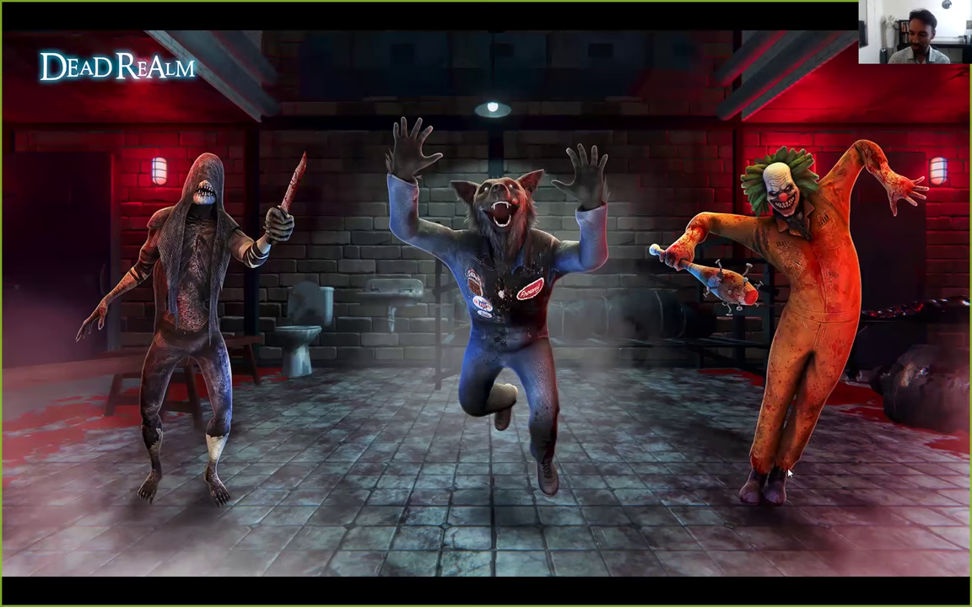
left_click(867, 371)
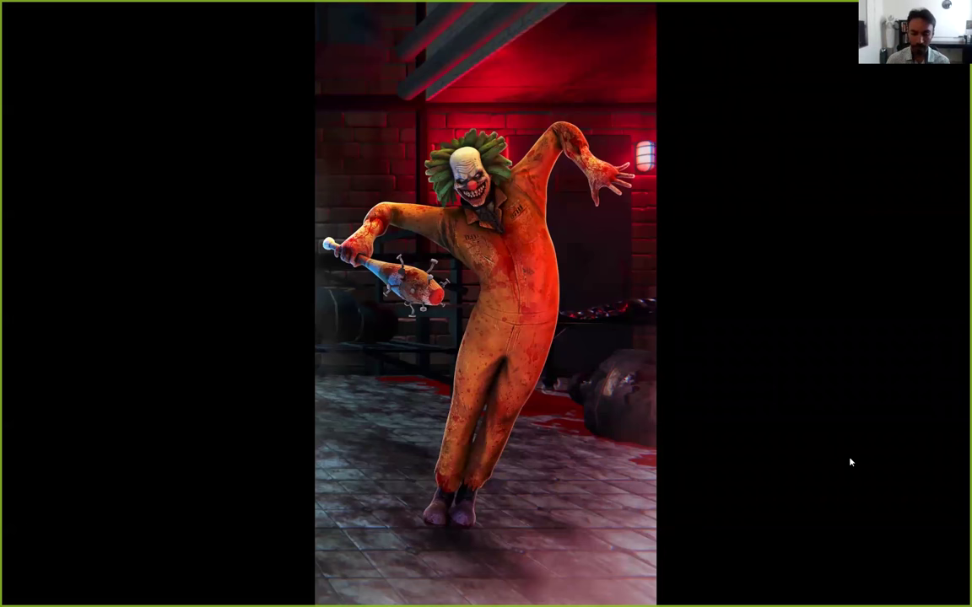
key("Right")
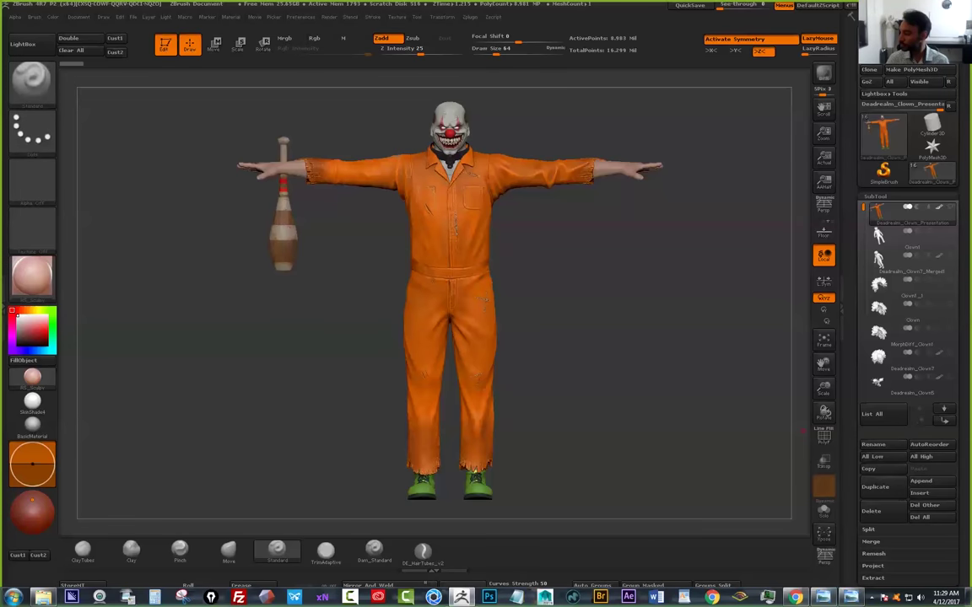
Switch to ZBrush and examine the T-posed clown in the orange jumpsuit from head to shoes
left_click_drag(643, 379, 523, 409)
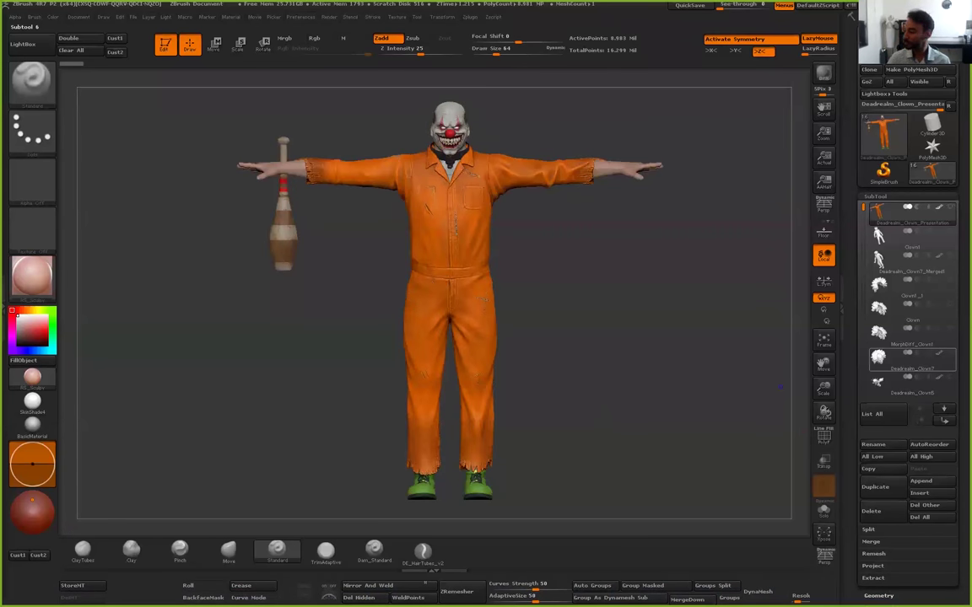
mouse_move(912, 359)
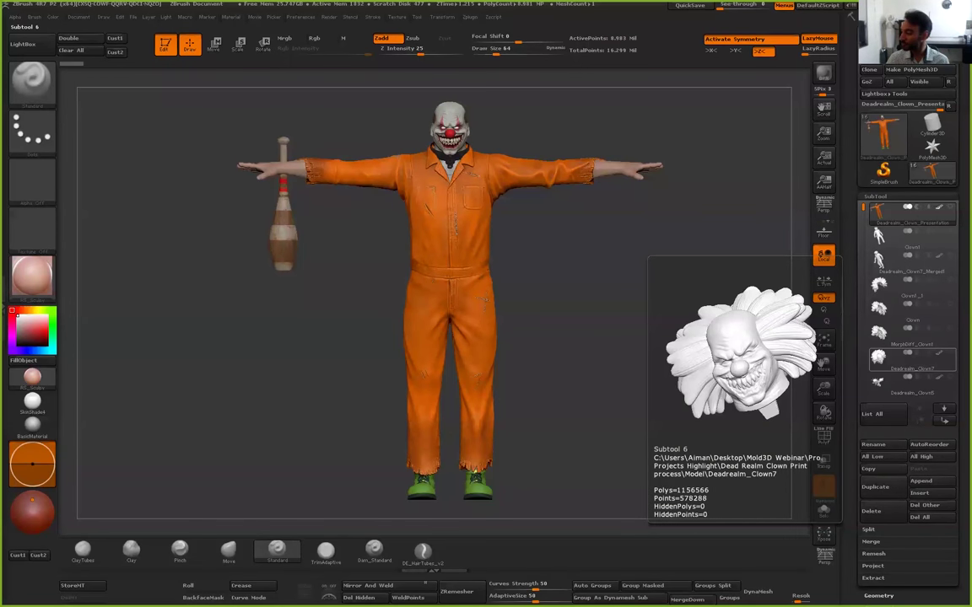
left_click_drag(627, 276, 588, 425)
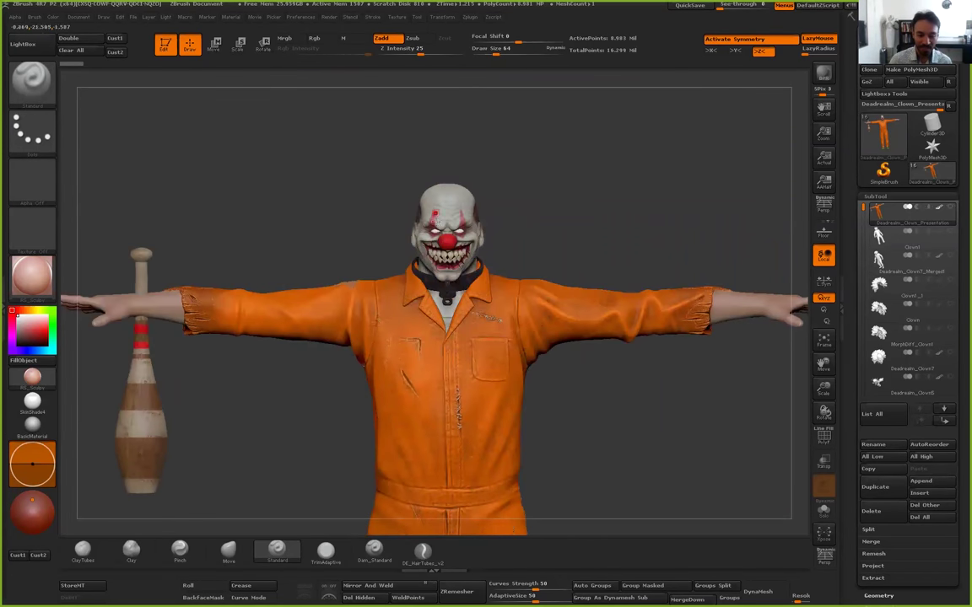
left_click_drag(590, 254, 562, 305, "alt")
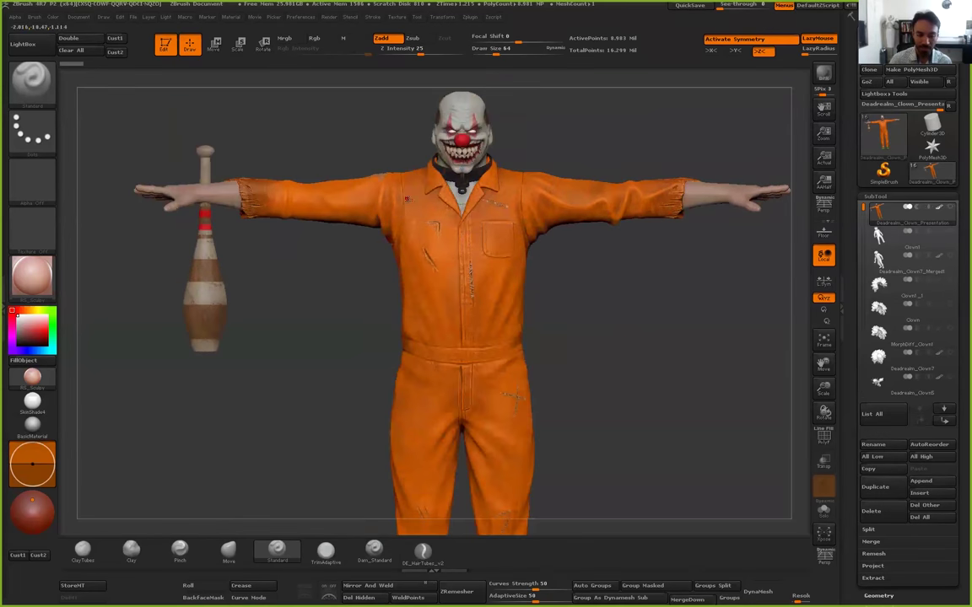
left_click_drag(615, 432, 412, 243, "alt")
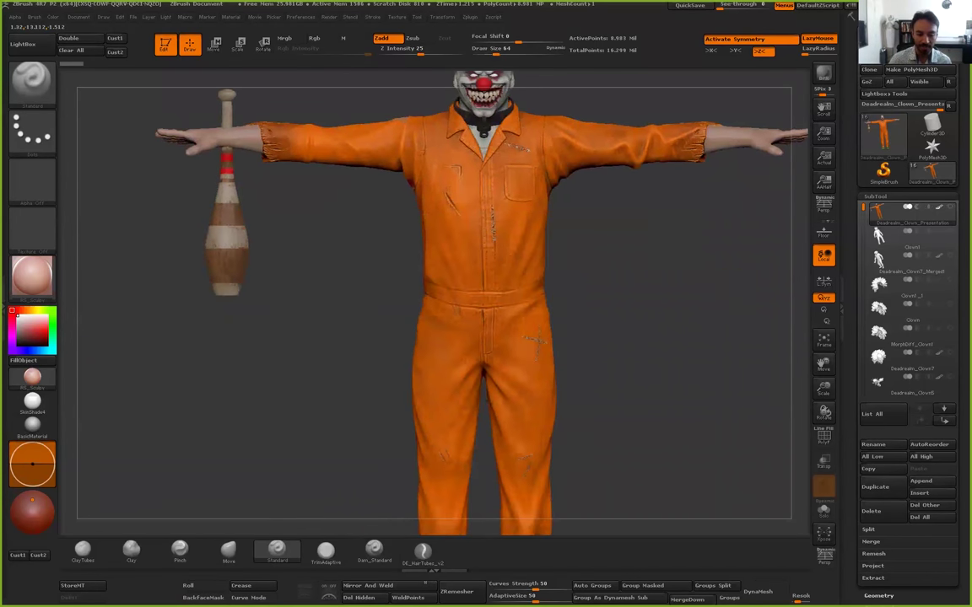
left_click_drag(591, 244, 631, 325, "alt")
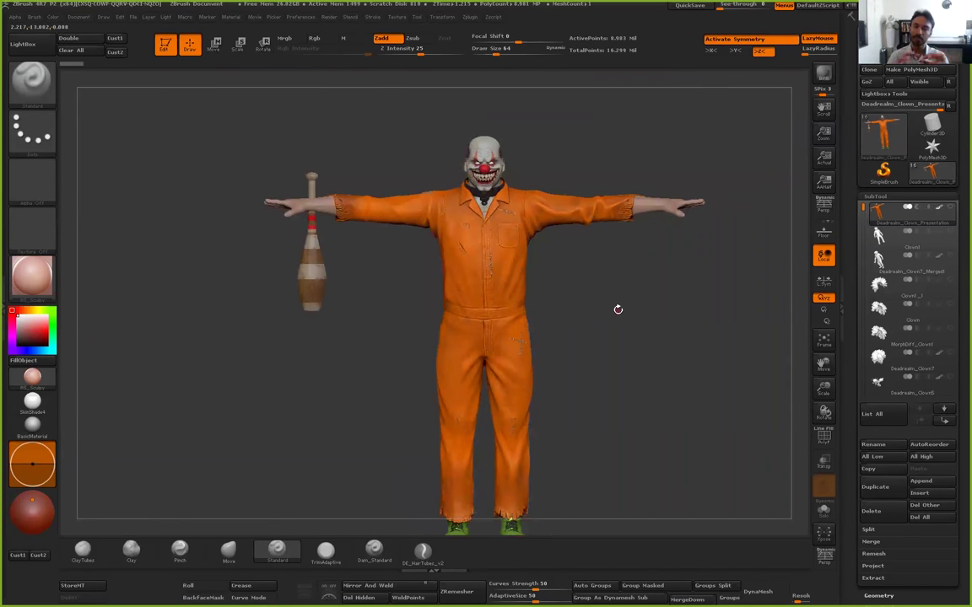
left_click_drag(617, 310, 573, 309)
left_click_drag(598, 357, 594, 288, "alt")
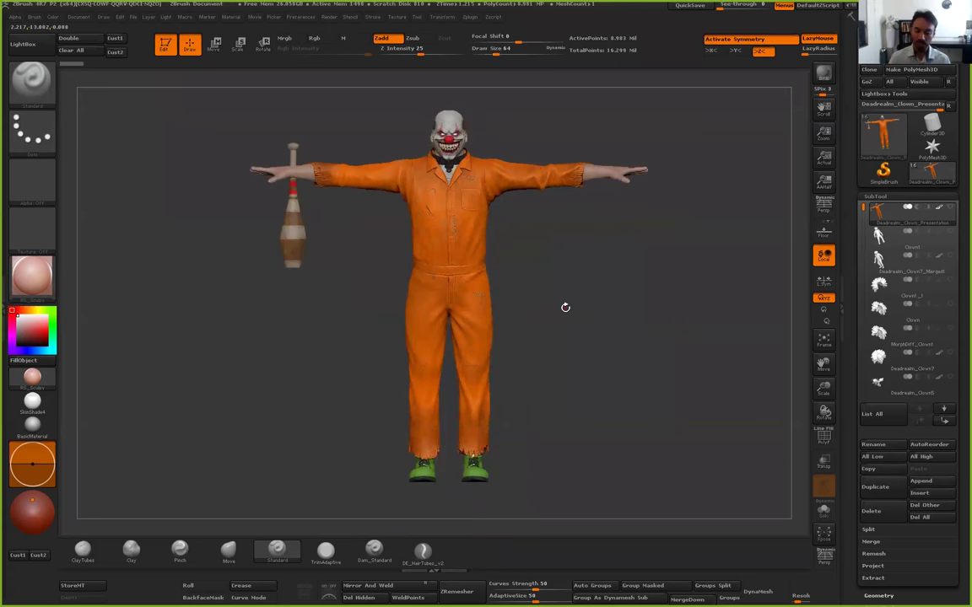
Mask the clown's outstretched arm beside the juggling pin and clear the mask
mouse_move(589, 352)
left_mouse_down()
mouse_move(853, 353)
mouse_move(570, 355)
mouse_move(588, 355)
left_mouse_up()
left_click_drag(229, 107, 402, 204, "ctrl")
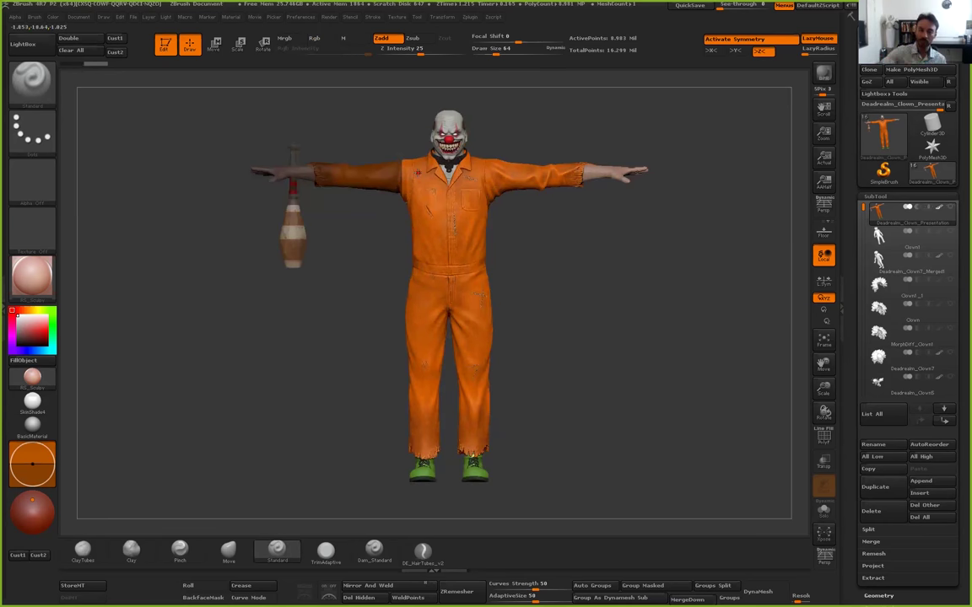
left_click_drag(603, 254, 641, 272, "ctrl")
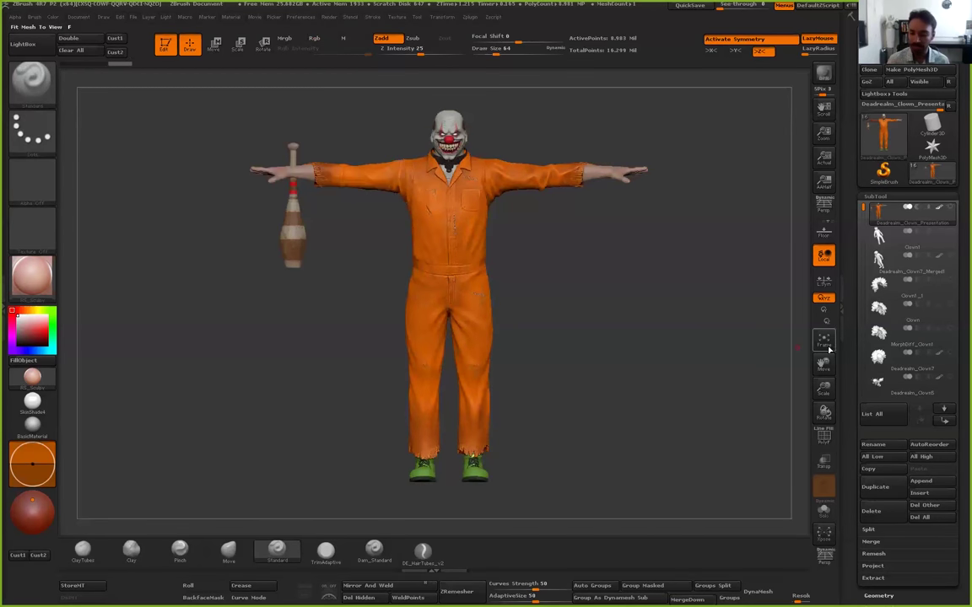
Select the Clown1 subtool and inspect the posed clown base mesh from several angles
mouse_move(877, 213)
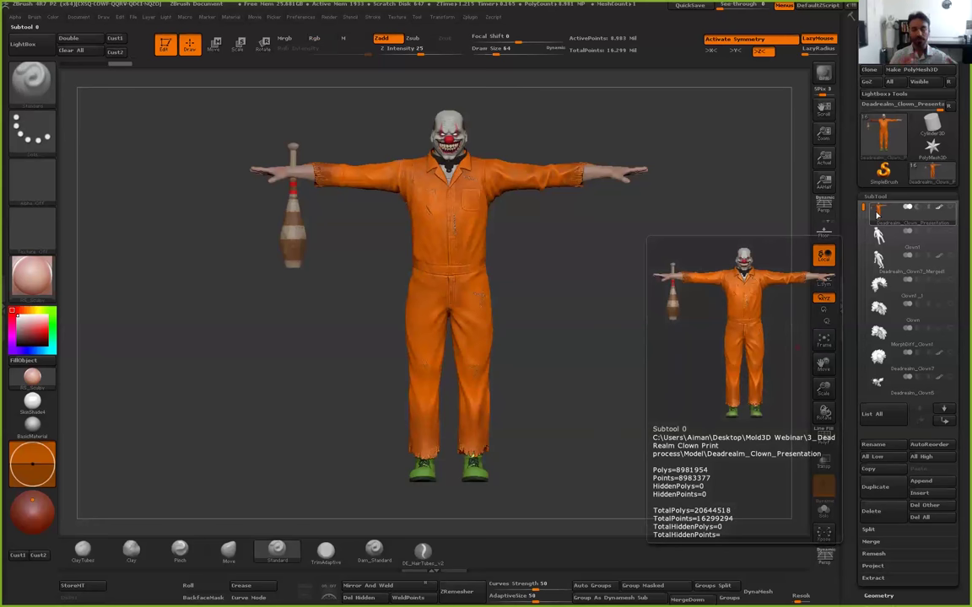
left_click(877, 237)
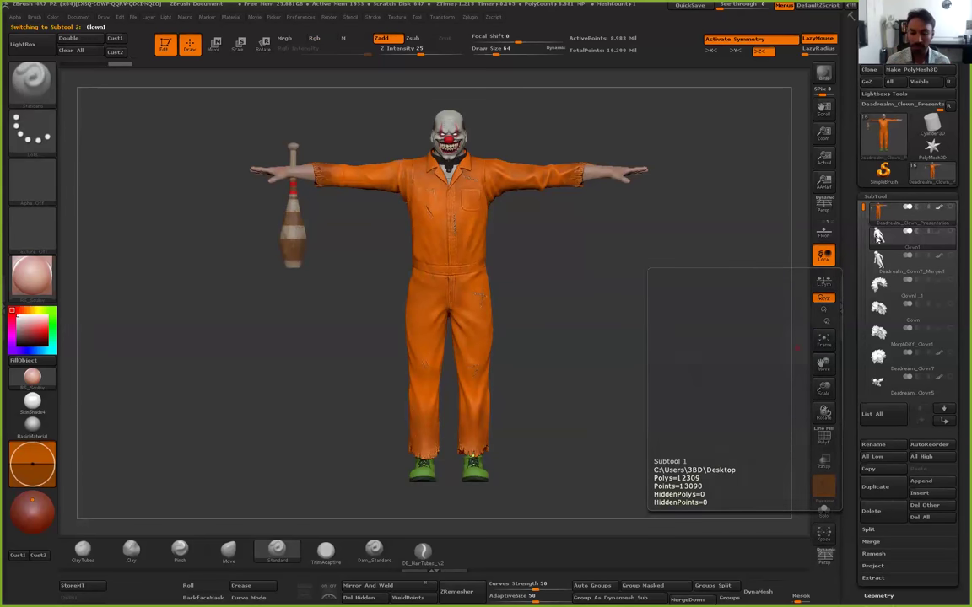
left_click_drag(563, 359, 403, 362)
left_click_drag(627, 352, 814, 376)
left_click_drag(581, 245, 669, 389, "alt")
left_click_drag(675, 236, 666, 206)
left_click_drag(665, 321, 674, 197, "alt")
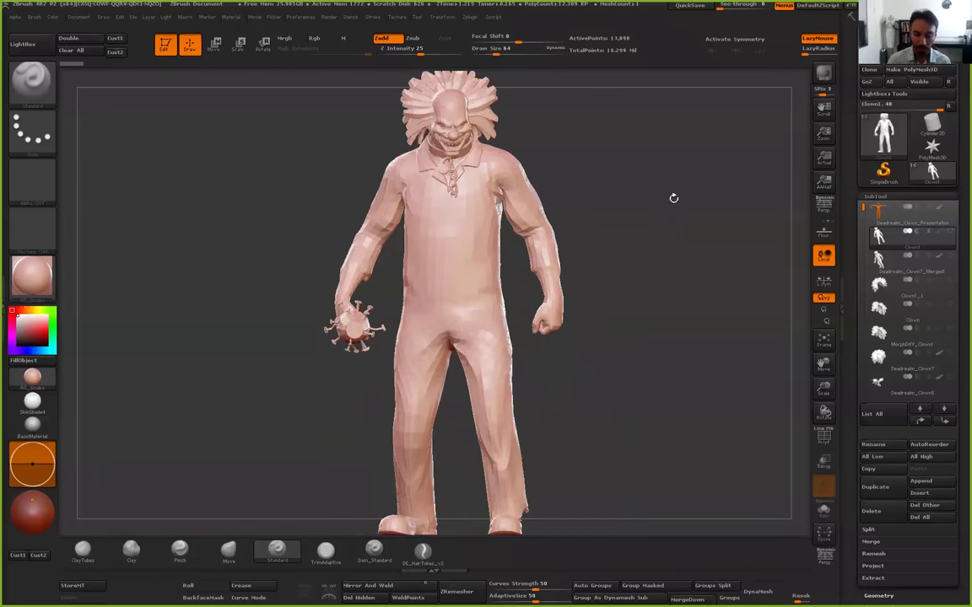
left_click_drag(724, 393, 687, 373)
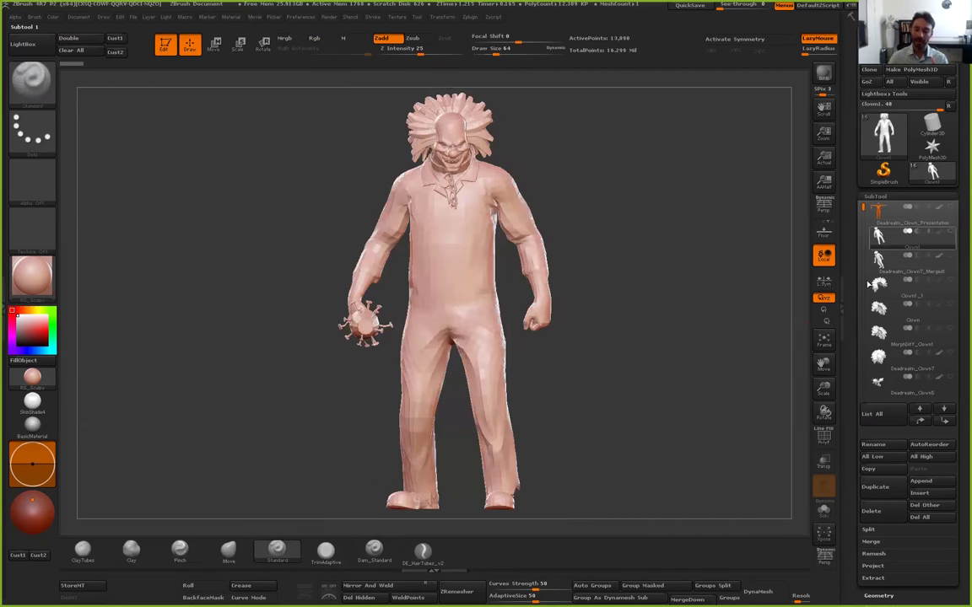
Compare the T-posed Deadrealm_Clown_Presentation, the Clown1 base mesh and the detailed Deadrealm_Clown7_Merged1 subtools
left_click(879, 215)
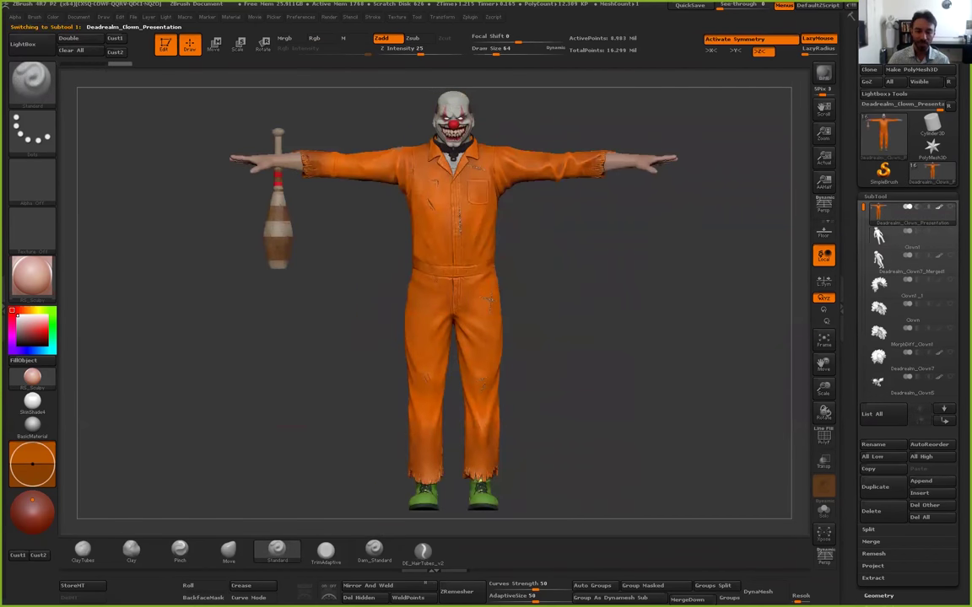
left_click_drag(564, 291, 901, 258)
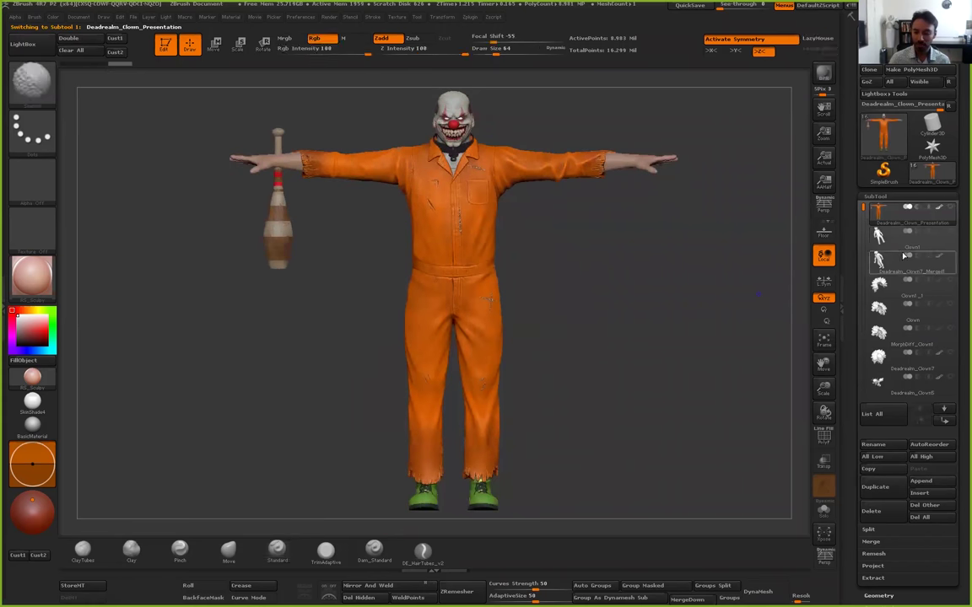
left_click(882, 238)
left_click_drag(618, 306, 759, 289)
left_click(877, 267)
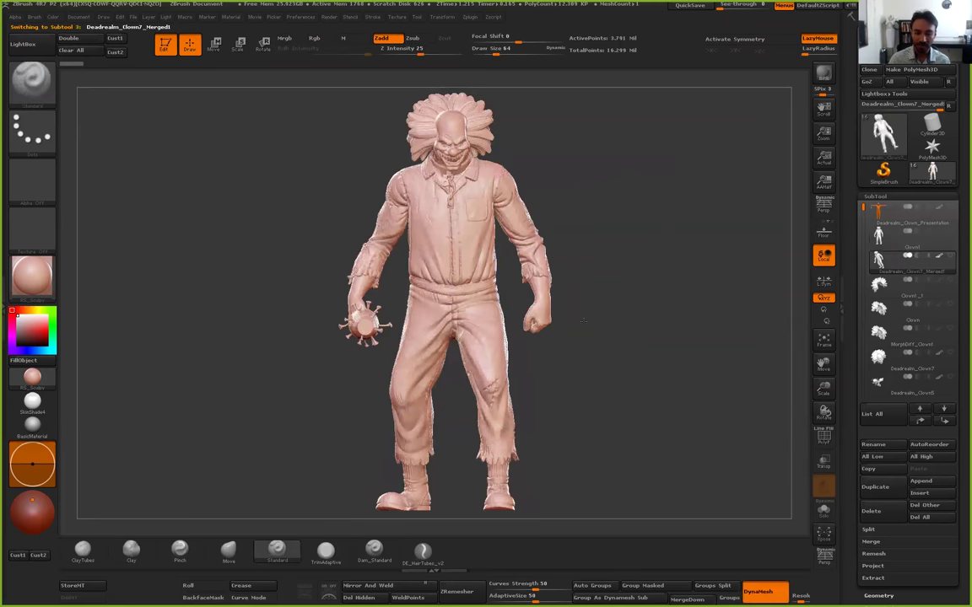
mouse_move(687, 412)
left_mouse_down()
mouse_move(664, 413)
mouse_move(693, 413)
left_mouse_up()
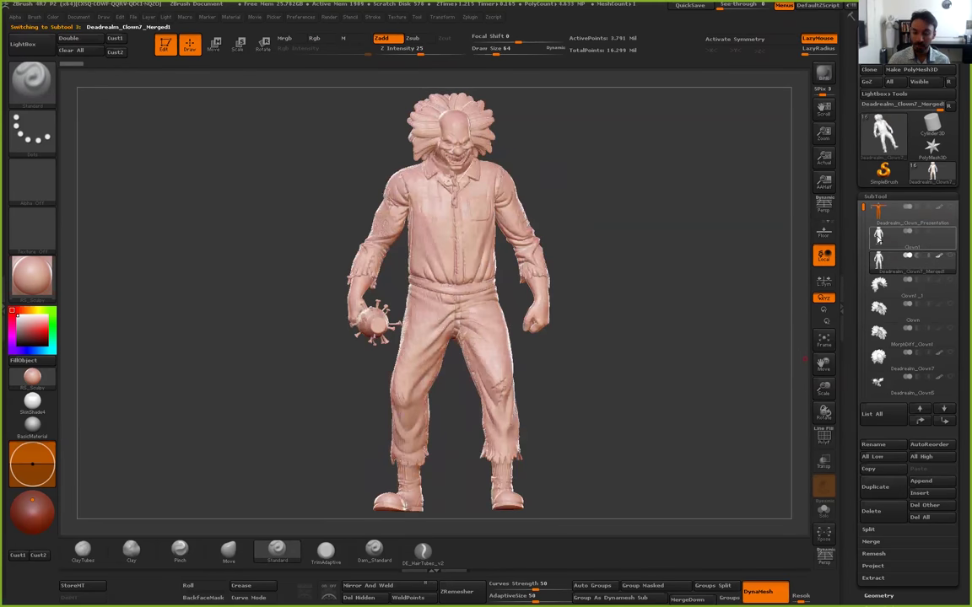
left_click(877, 237)
left_click(882, 266)
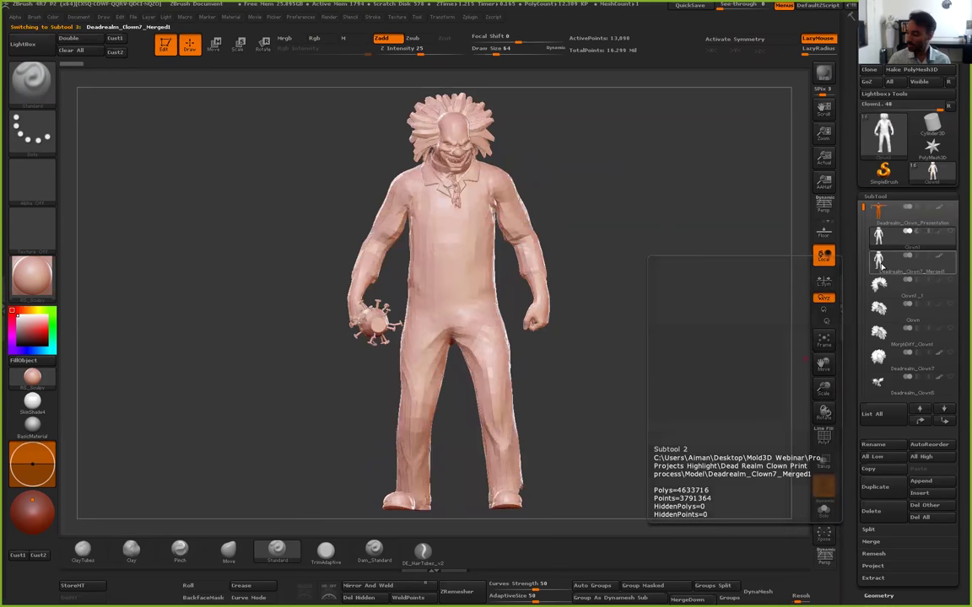
Alternate between the T-posed orange clown and the posed Clown1 base mesh to compare their poses
left_click(881, 242)
left_click(879, 216)
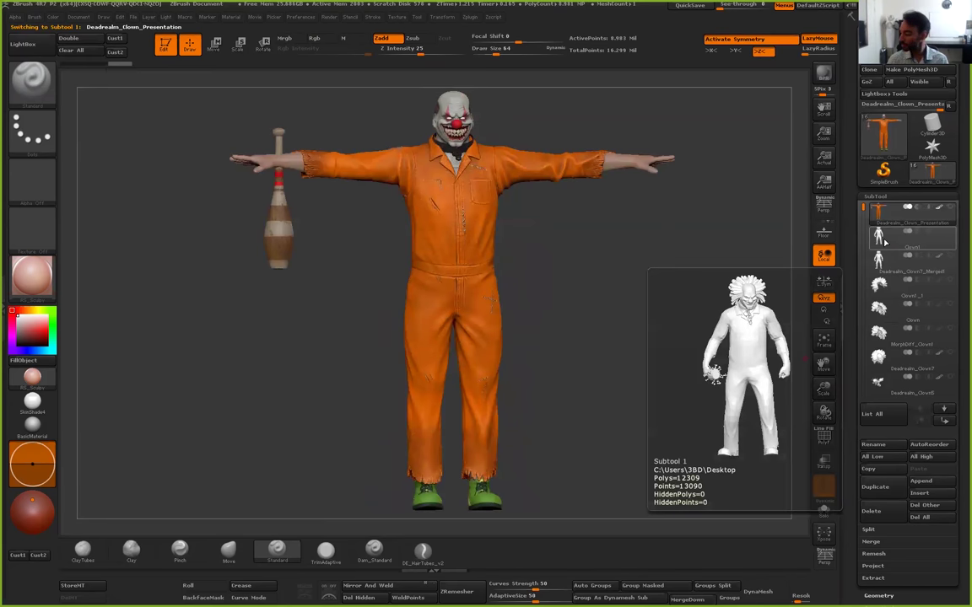
left_click(884, 242)
mouse_move(882, 240)
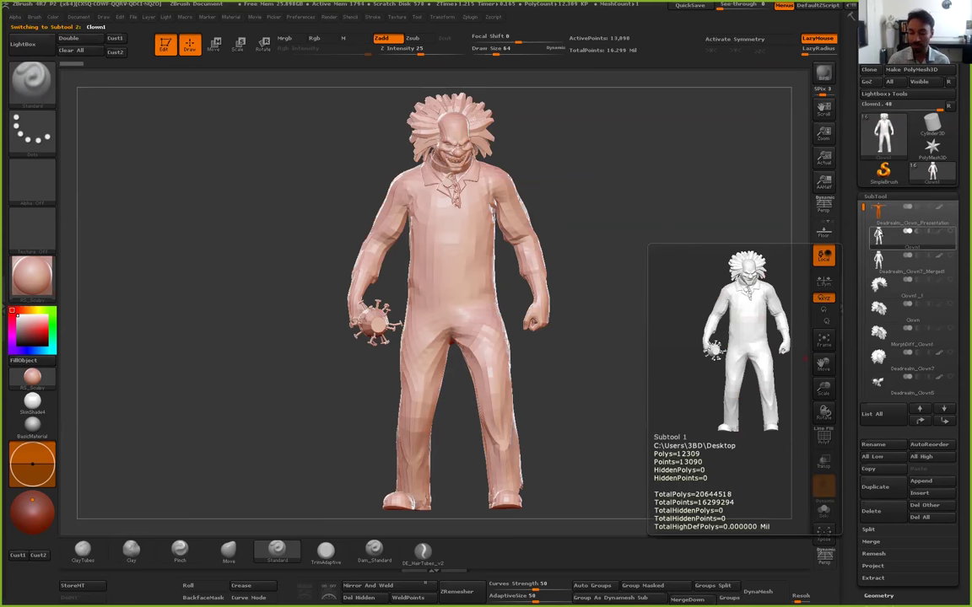
left_click(877, 213)
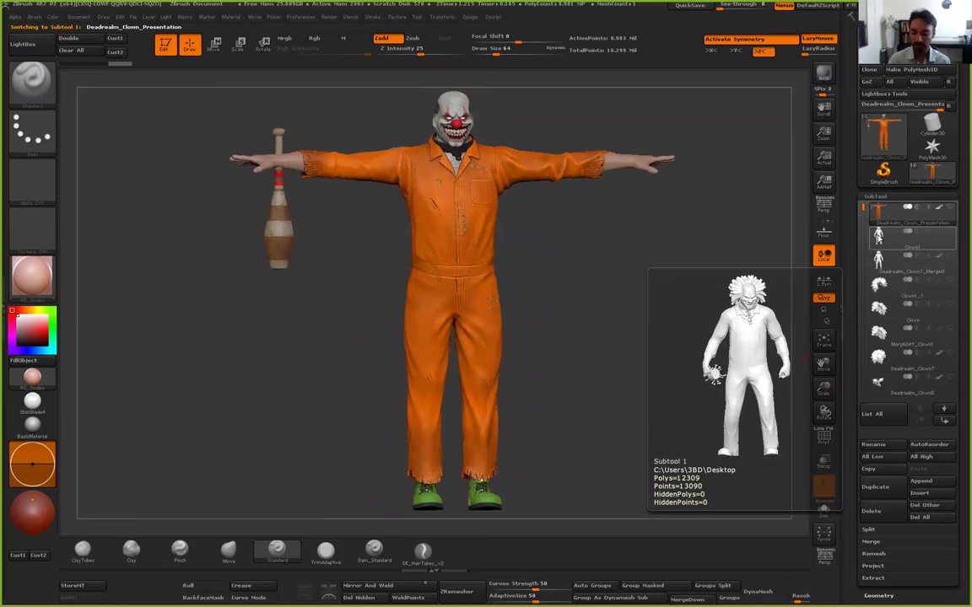
left_click(878, 236)
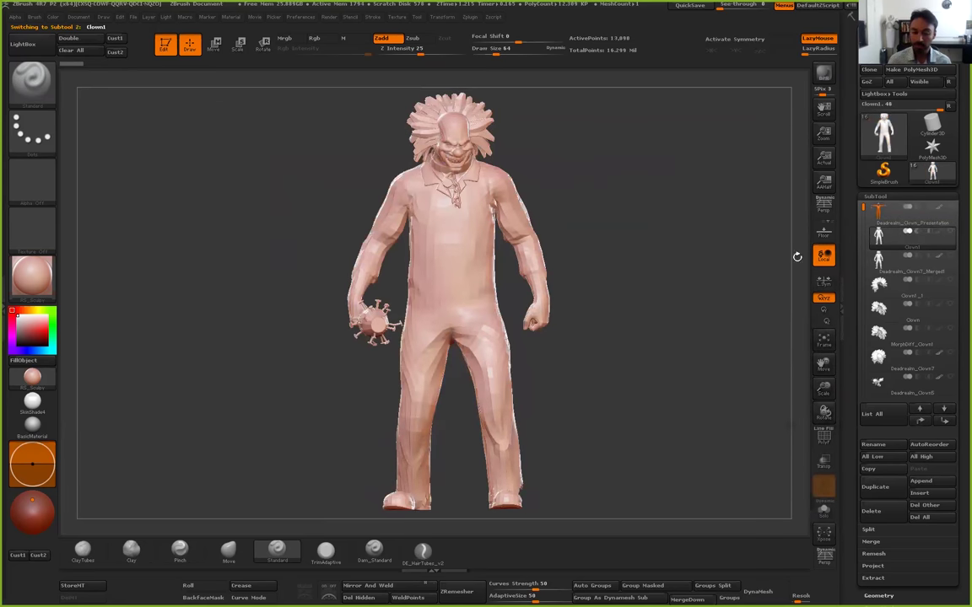
Make Clown1 visible alongside the T-posed orange clown and move the orange clown down to line up the shoulders
left_click(881, 221)
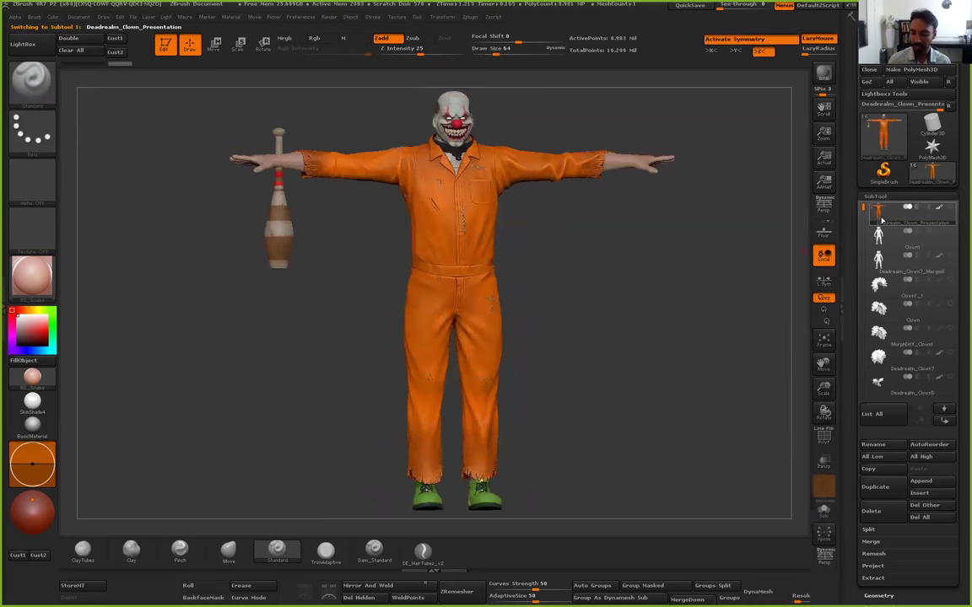
left_click(951, 232)
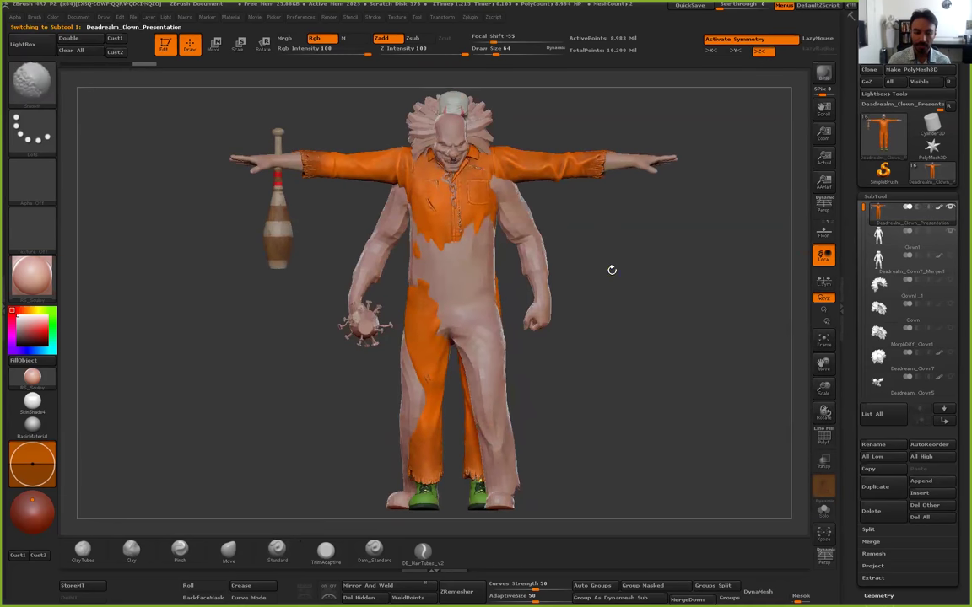
key("w")
left_click_drag(465, 295, 465, 92, "shift")
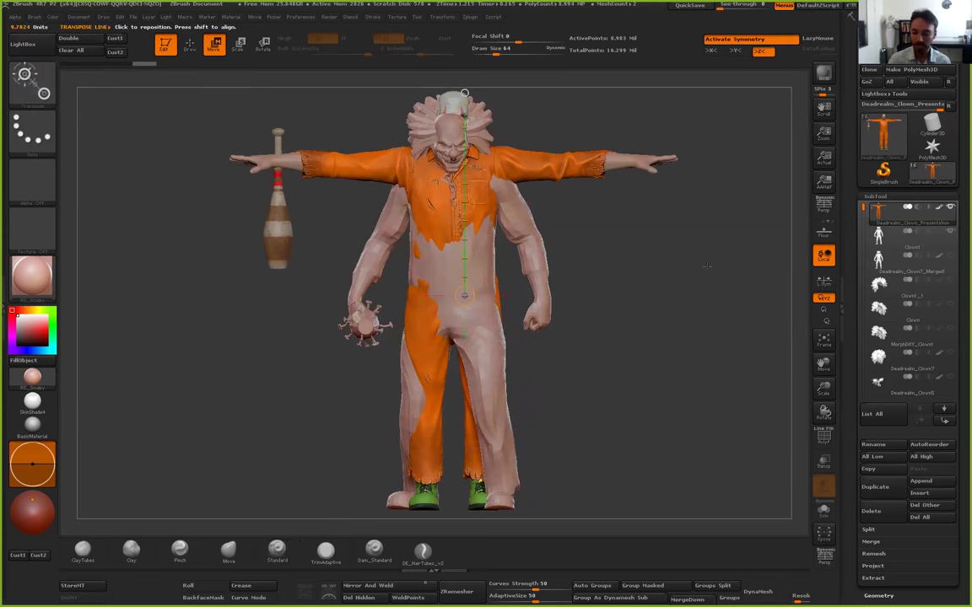
left_click_drag(464, 200, 464, 225)
Mask the orange clown's outstretched arm opposite the juggling pin, invert the mask and rotate the arm down toward Clown1's pose
key("ctrl")
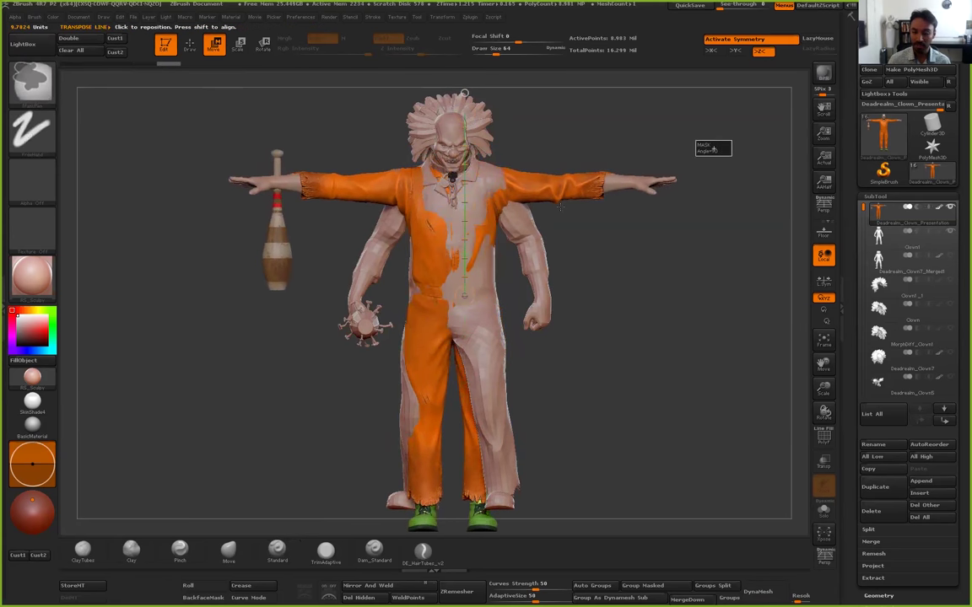
left_click_drag(609, 195, 609, 195, "ctrl")
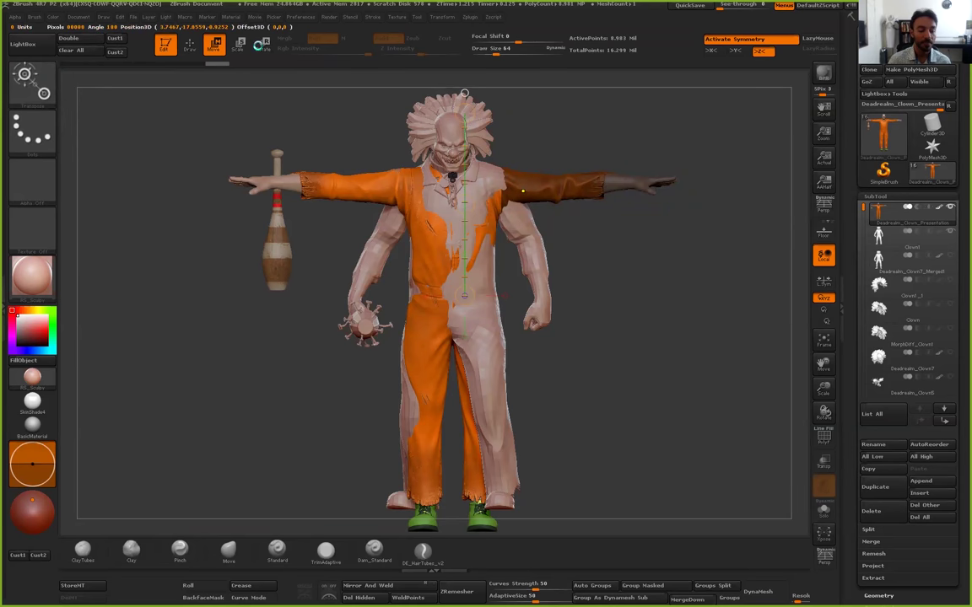
left_click(267, 46)
left_click_drag(496, 186, 587, 134, "shift")
key("ctrl+i")
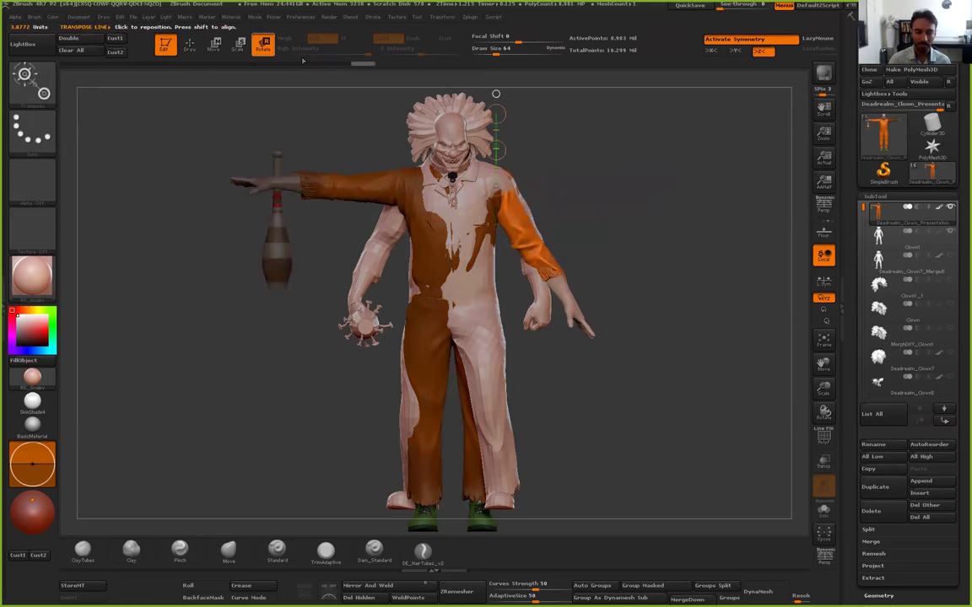
Hide the Clown1 overlay and clear the mask from the orange clown
key("w")
left_click_drag(497, 149, 496, 149)
left_click(950, 232)
left_click_drag(654, 221, 489, 220)
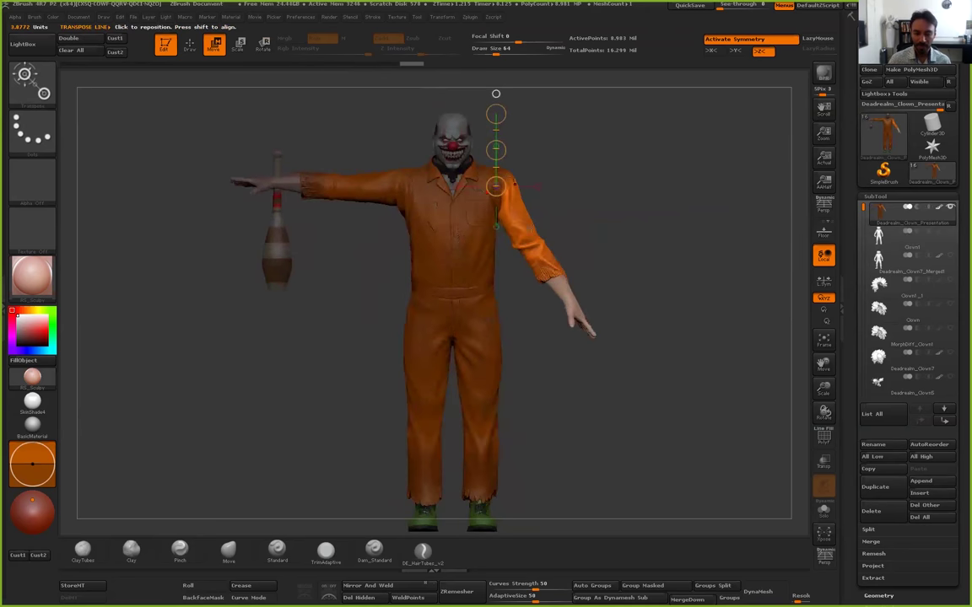
key("ctrl")
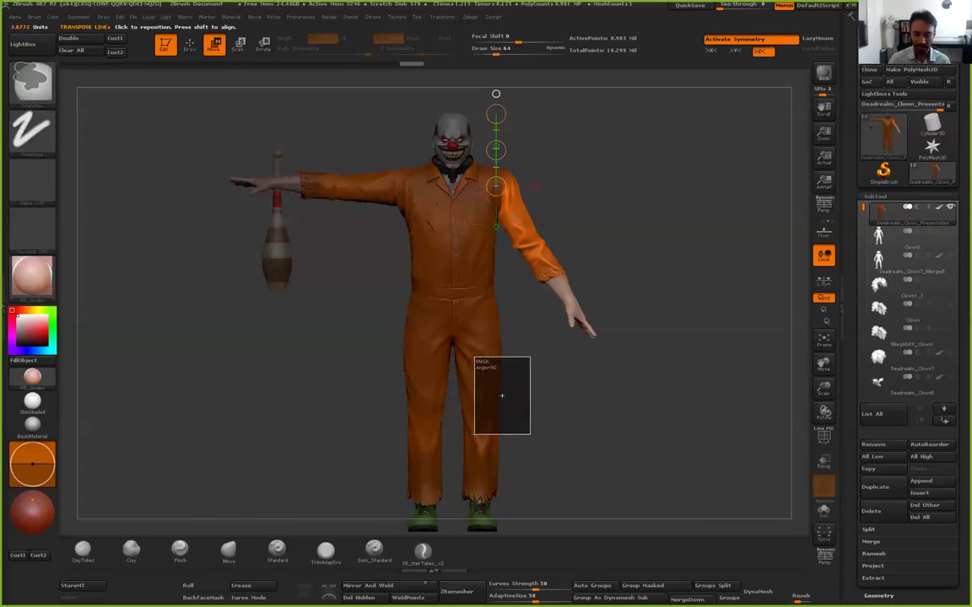
left_click_drag(527, 444, 453, 355, "ctrl")
left_click_drag(550, 428, 566, 433, "ctrl")
Examine the head and upper body of Deadrealm_Clown7_Merged1 in Draw mode and compare them with the orange presentation clown
left_click(881, 259)
left_click(189, 45)
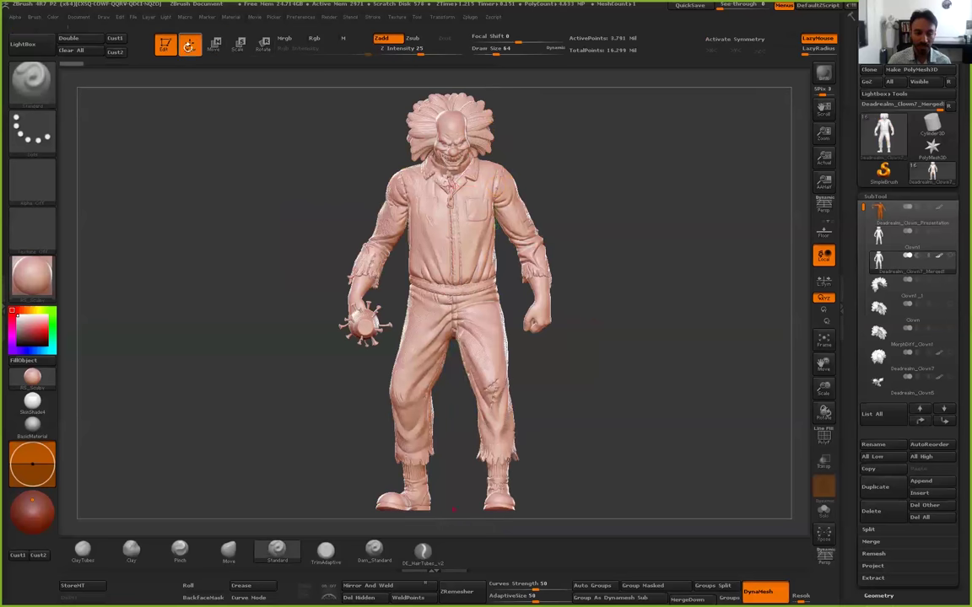
left_click_drag(596, 367, 654, 438, "alt")
mouse_move(609, 212)
left_mouse_down("alt")
mouse_move(658, 336)
mouse_move(743, 311)
mouse_move(476, 288)
left_mouse_up("alt")
left_click_drag(386, 385, 498, 183)
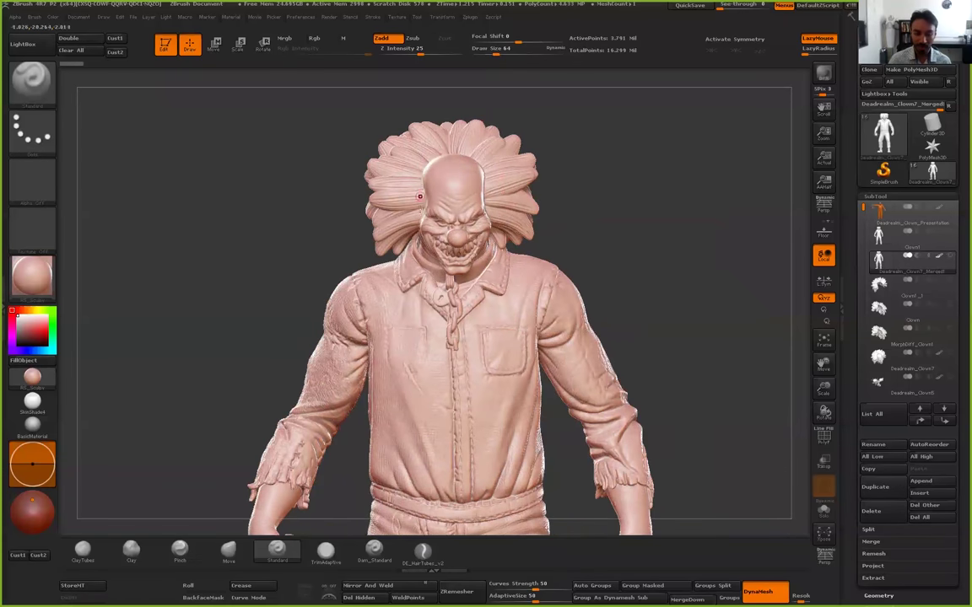
left_click(881, 241)
left_click(880, 222)
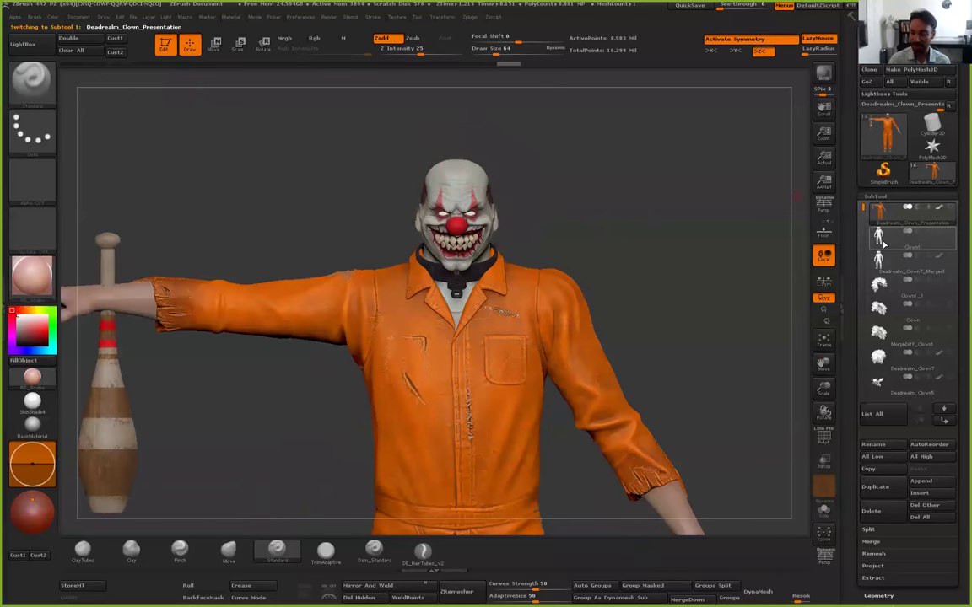
Select Clown1, turn off its double-sided display and inspect the hair strips from both sides of the head
left_click(883, 243)
left_click_drag(564, 188, 734, 364)
scroll(895, 425, "down", 10)
scroll(896, 424, "down", 5)
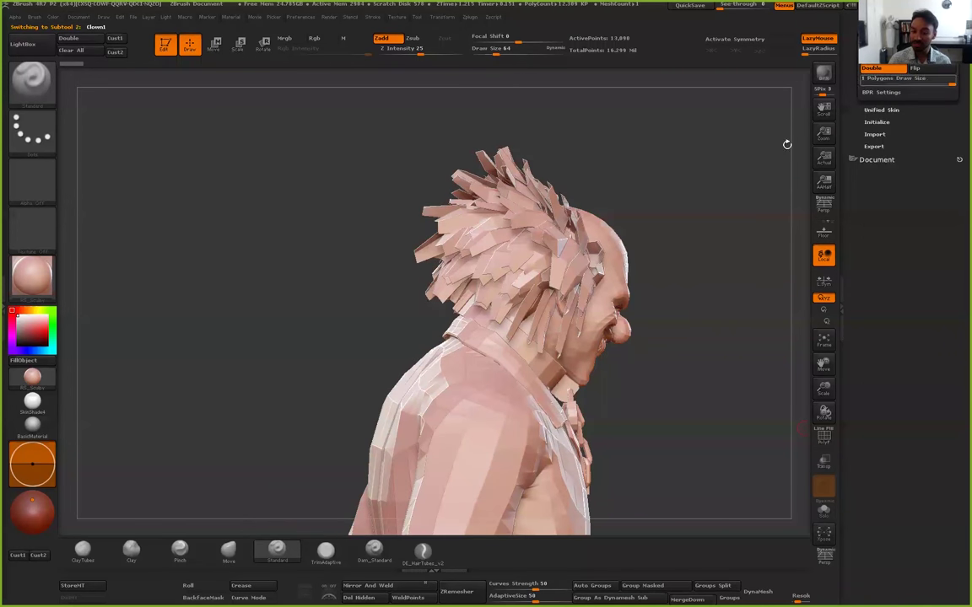
left_click_drag(711, 179, 801, 135)
left_click(884, 68)
left_click_drag(742, 182, 567, 256, "alt")
left_click_drag(902, 244, 918, 348)
left_click(890, 195)
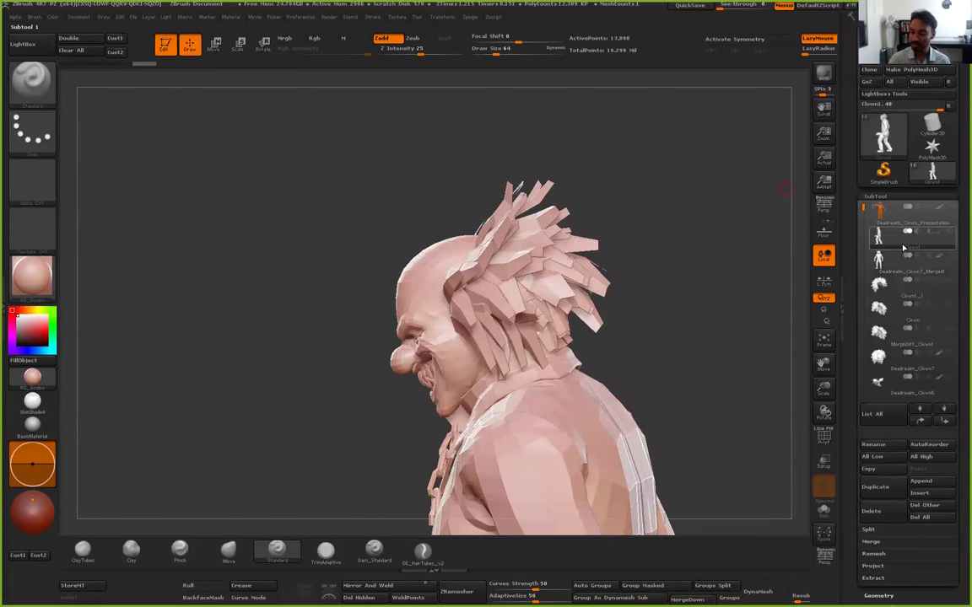
left_click_drag(673, 278, 697, 290)
Select the Clown1_1 hair subtool, inspect its strips and turn on the PolyFrame display
left_click(877, 285)
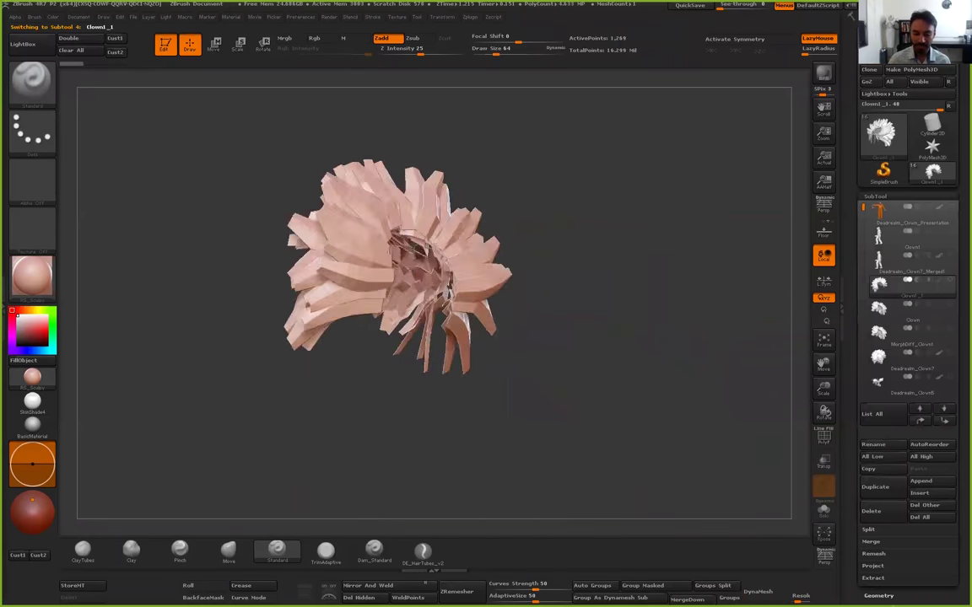
left_click_drag(529, 379, 594, 423)
left_click_drag(624, 291, 653, 314)
left_click_drag(662, 434, 582, 397)
left_click(830, 442)
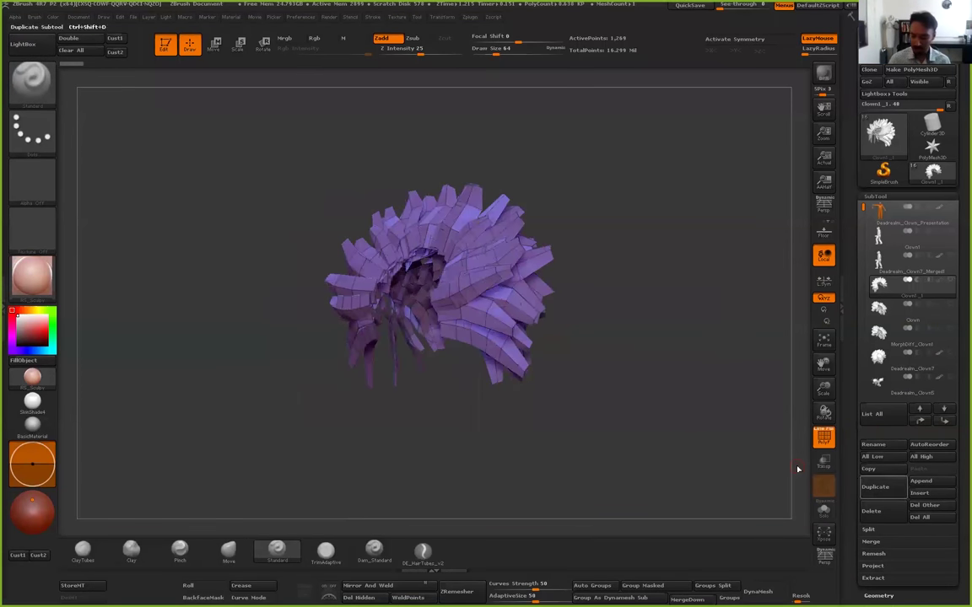
Store a morph target for the hair mesh
scroll(957, 459, "down", 6)
scroll(957, 459, "down", 1)
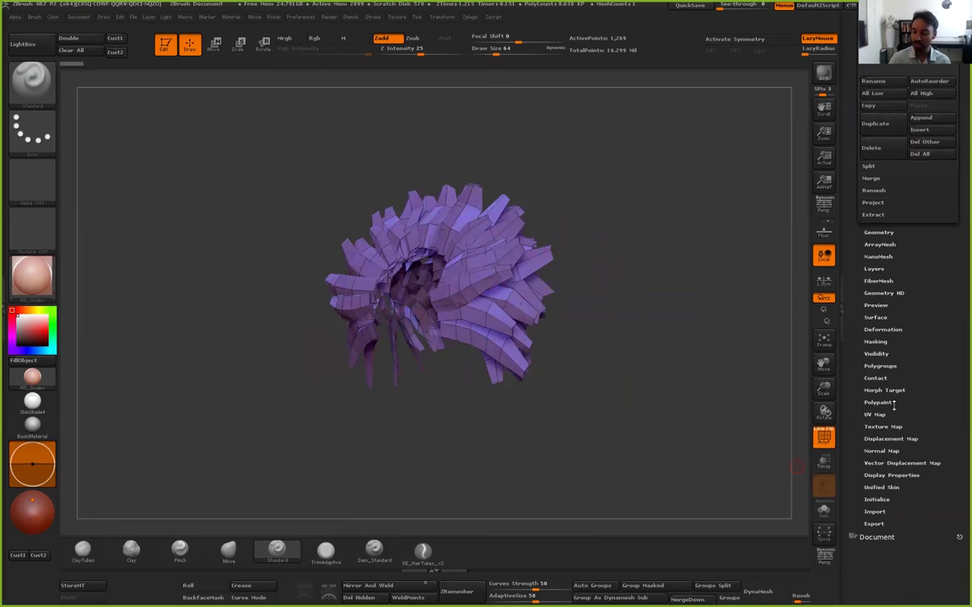
left_click(891, 389)
scroll(940, 143, "up", 5)
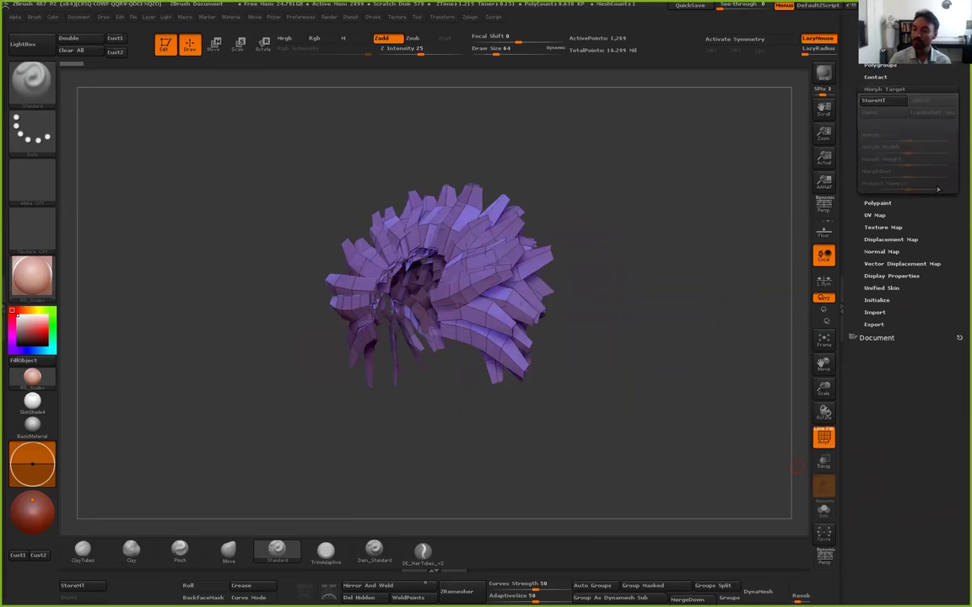
left_click(880, 102)
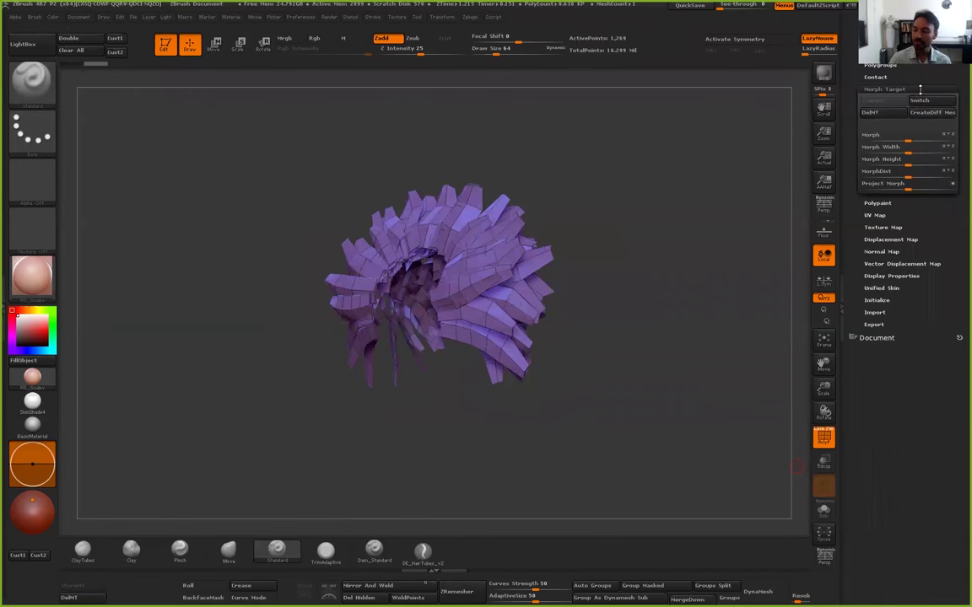
Inflate the hair mesh with the Inflate deformation and inspect its strips from the side and front
scroll(898, 227, "up", 5)
left_click(881, 95)
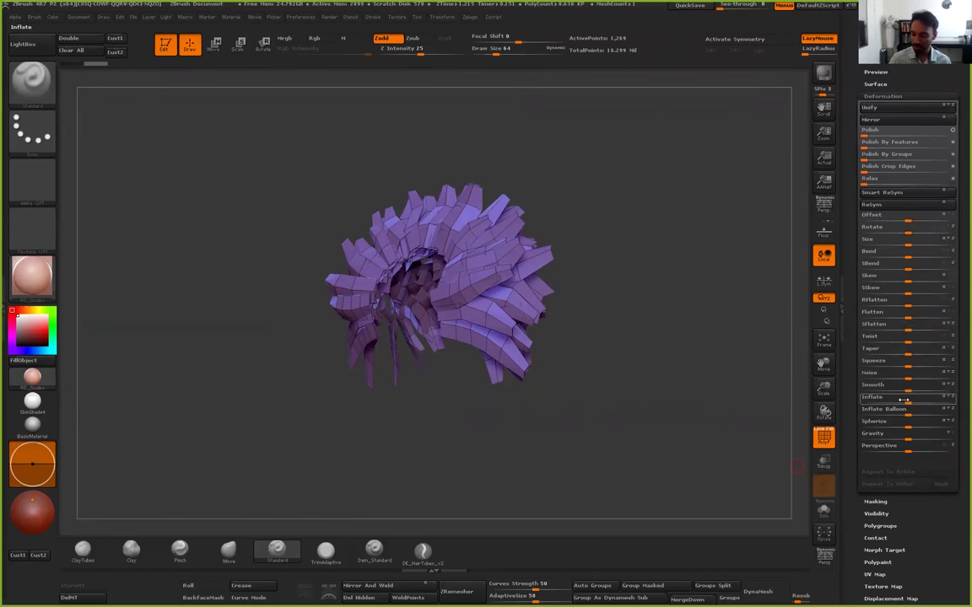
left_click_drag(906, 403, 957, 395)
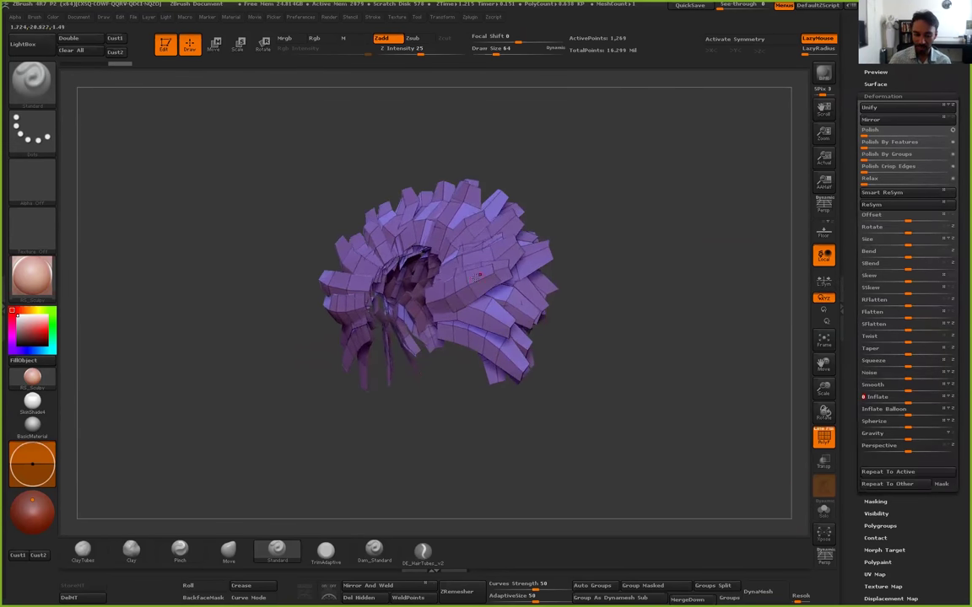
left_click_drag(624, 315, 500, 251)
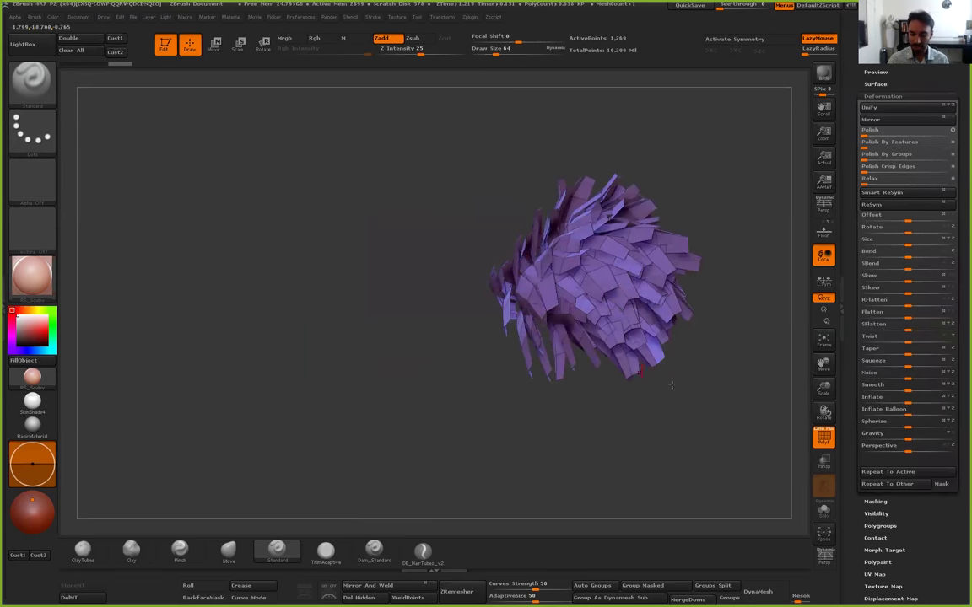
left_click_drag(667, 448, 540, 404)
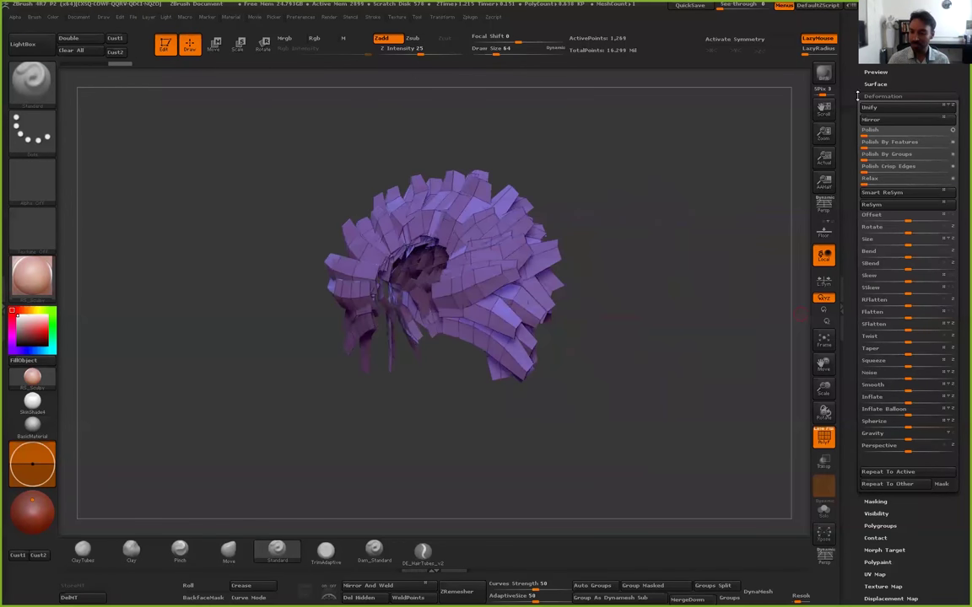
Create a difference mesh from the hair's morph target and switch to the resulting thickened hair tool
left_click(896, 96)
left_click(886, 156)
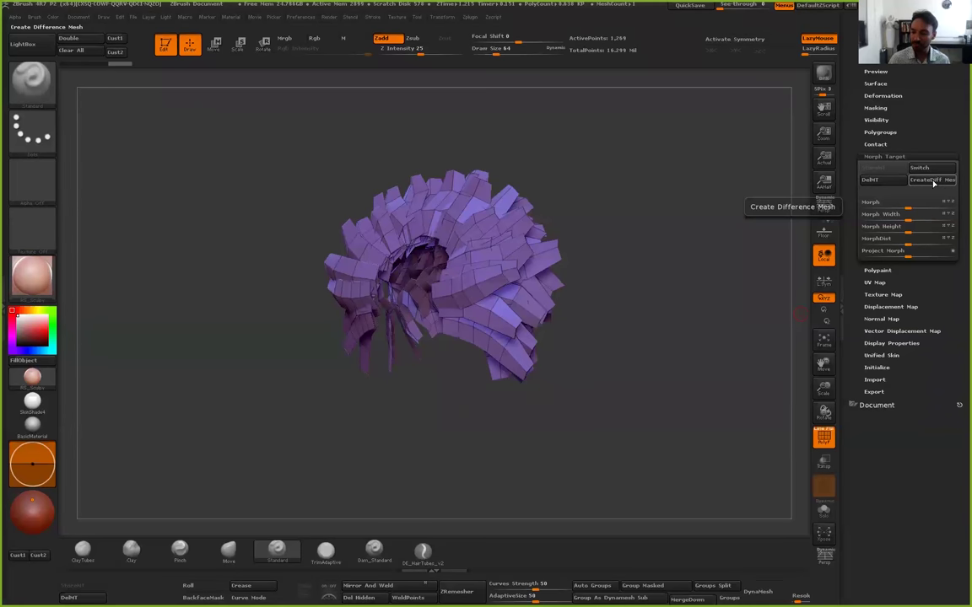
left_click(932, 180)
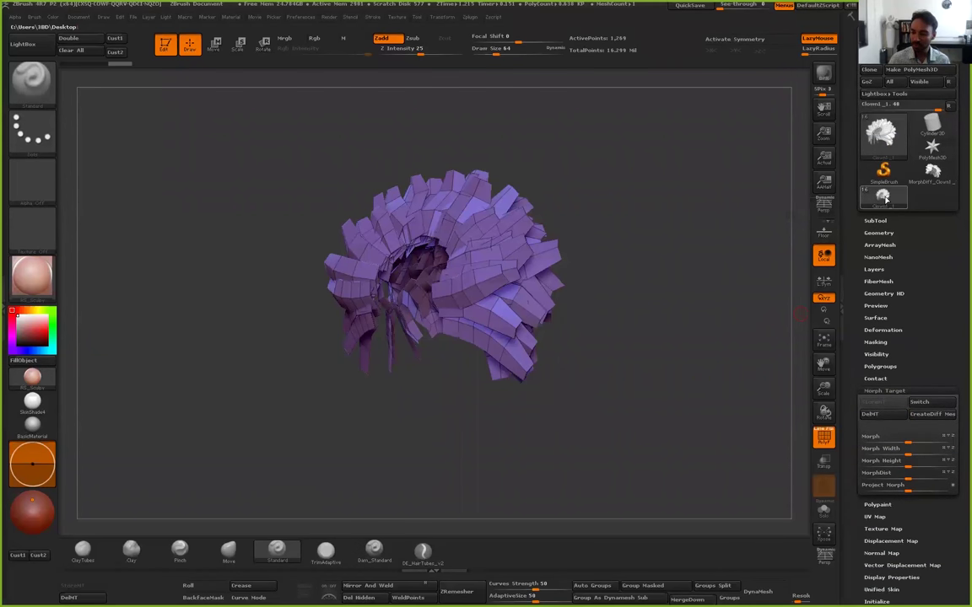
mouse_move(609, 282)
left_mouse_down()
mouse_move(590, 297)
mouse_move(604, 313)
mouse_move(486, 275)
left_mouse_up()
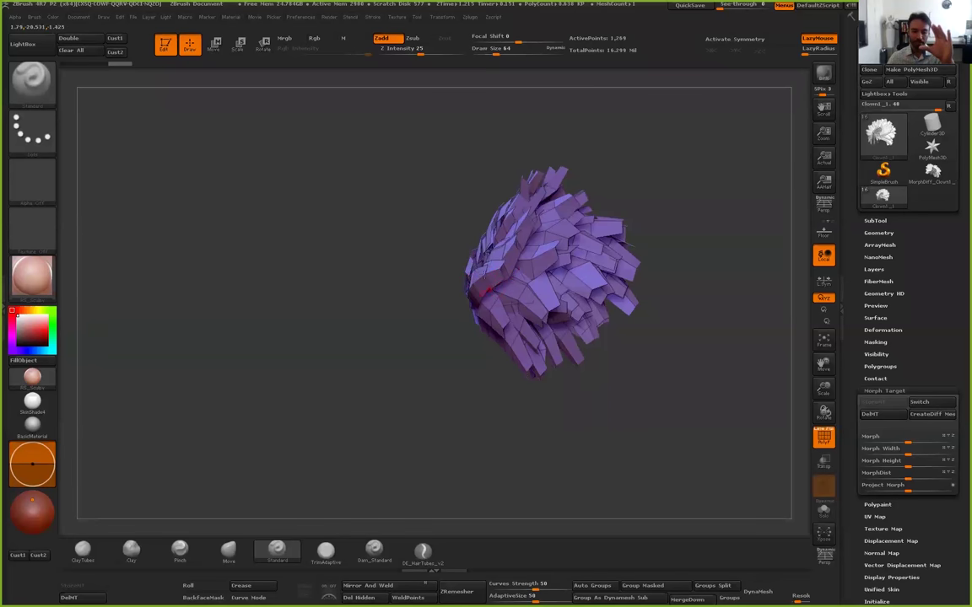
left_click(932, 173)
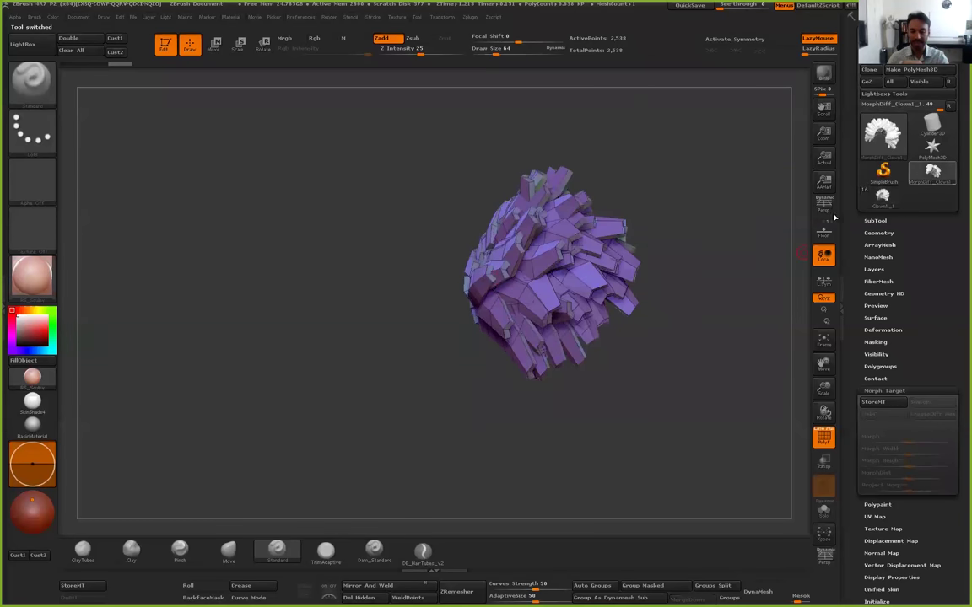
Examine the thickened hair difference mesh from the side, below and front
left_click_drag(716, 306, 635, 222)
left_click_drag(472, 135, 607, 498, "alt")
left_click_drag(608, 413, 472, 384)
key("f")
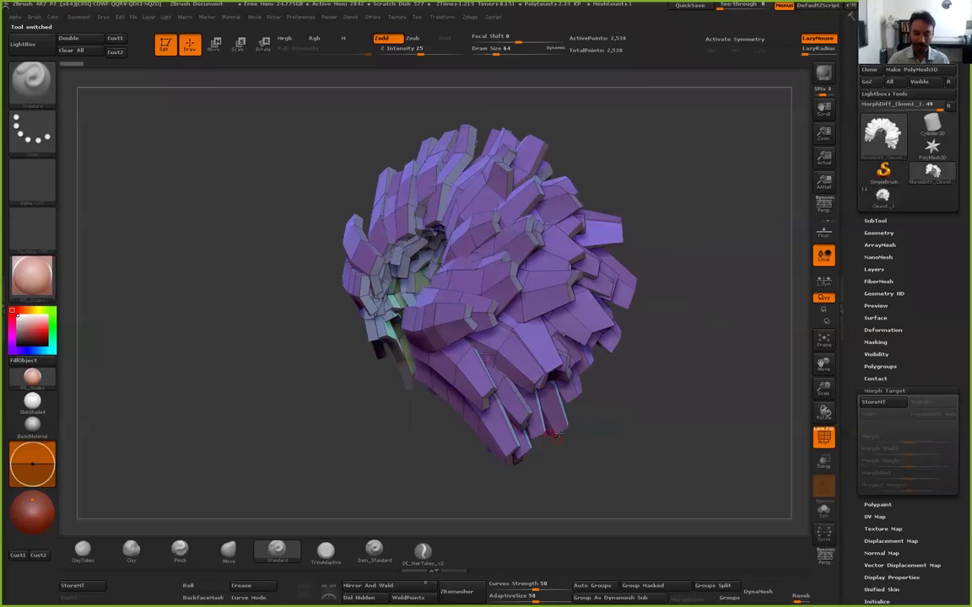
left_click_drag(645, 422, 613, 440)
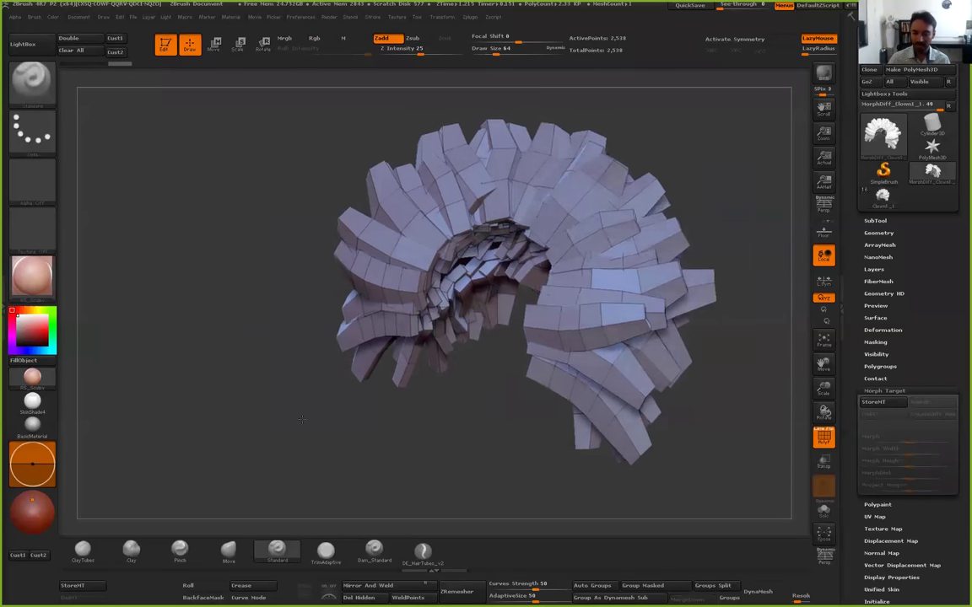
Return to the Clown1_1 tool, append the MorphDiff_Clown1_1 hair mesh as a subtool and select it
left_click(882, 200)
left_click(877, 220)
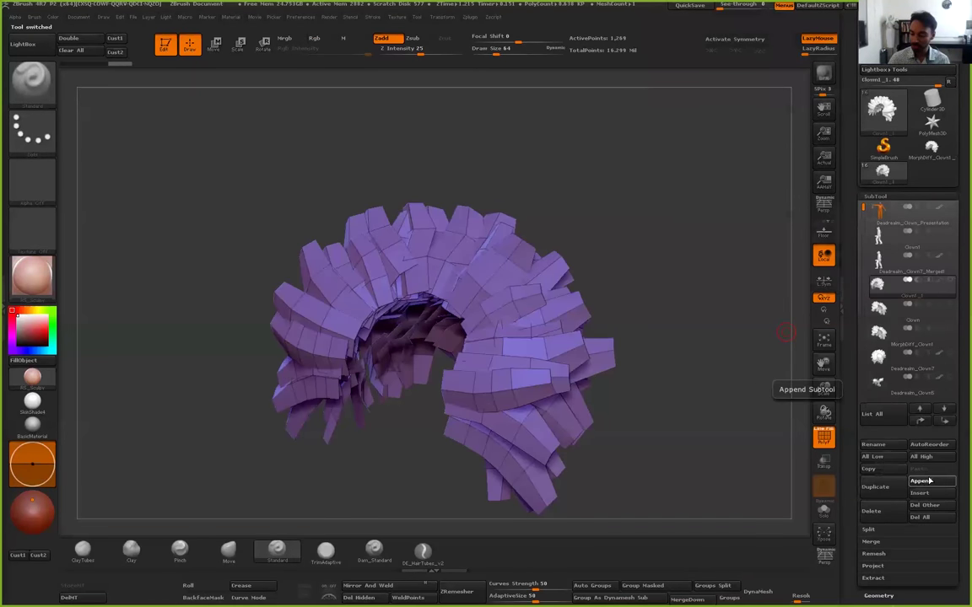
left_click(929, 480)
left_click(563, 385)
left_click_drag(861, 207, 862, 344)
left_click(877, 307)
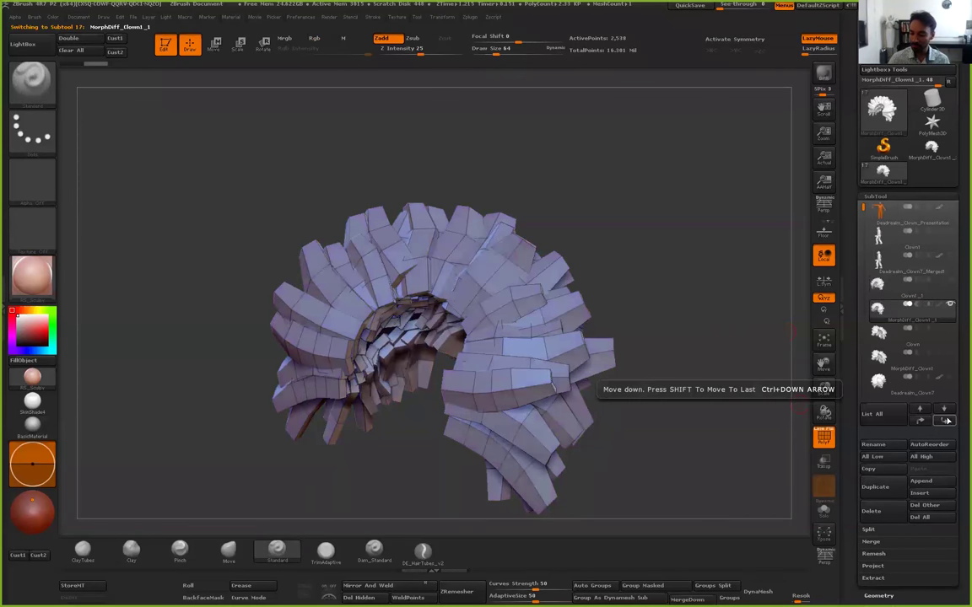
left_click_drag(716, 342, 869, 320)
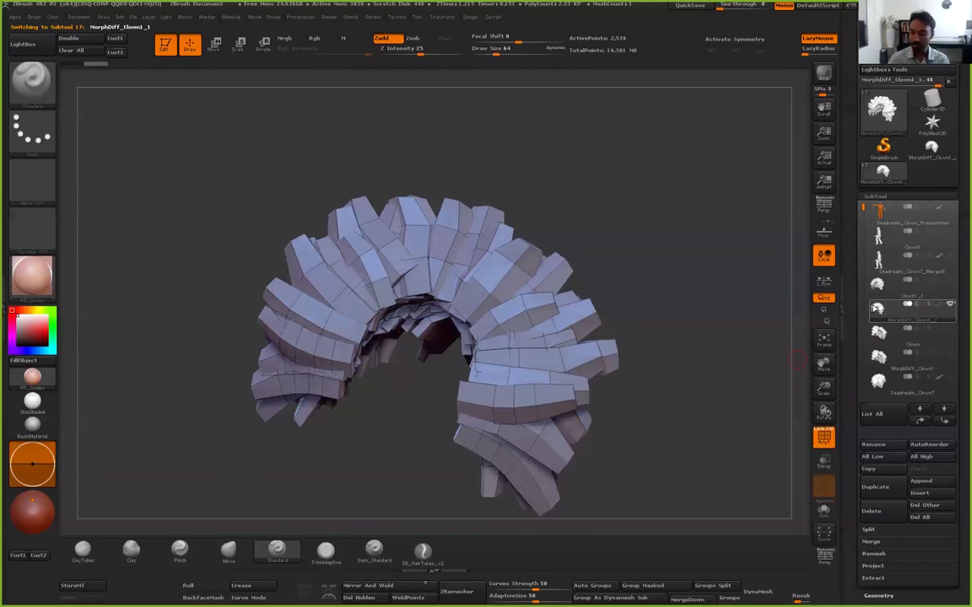
Switch to the Deadrealm_Clown7_Merged1 subtool, turn off PolyFrame, and examine its hair and full figure
left_click(877, 382)
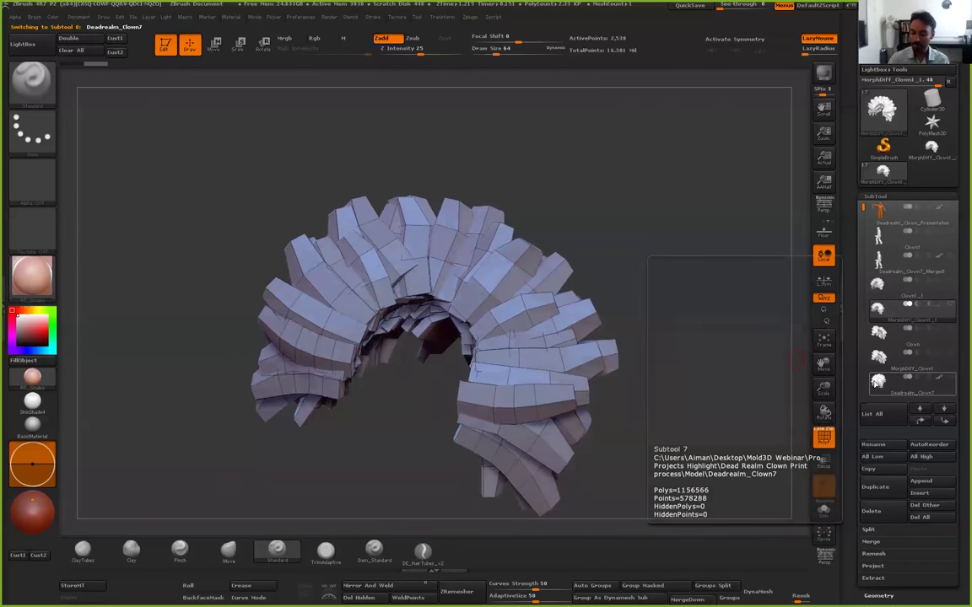
left_click(877, 262)
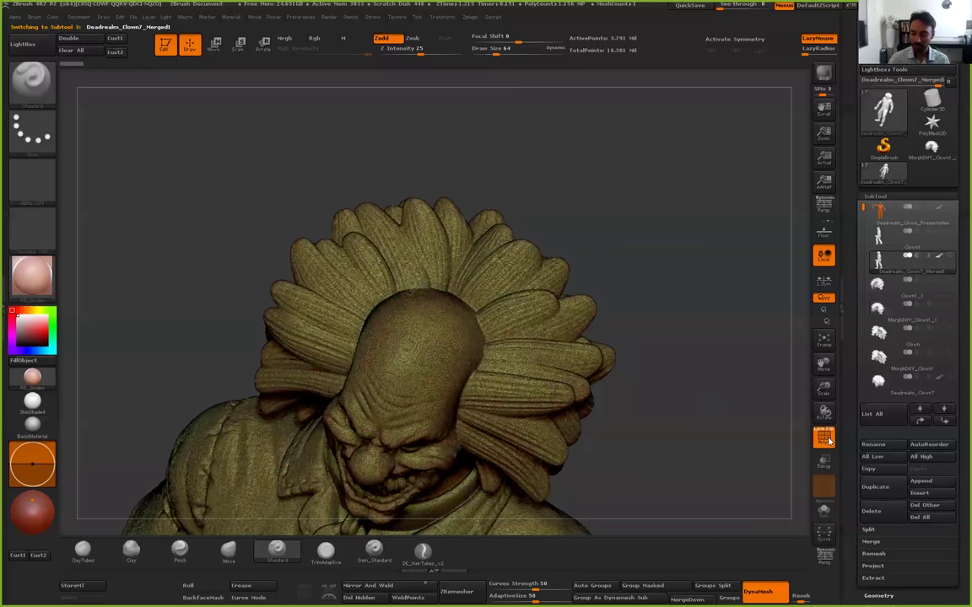
left_click_drag(648, 342, 685, 413)
left_click_drag(624, 443, 520, 413, "alt")
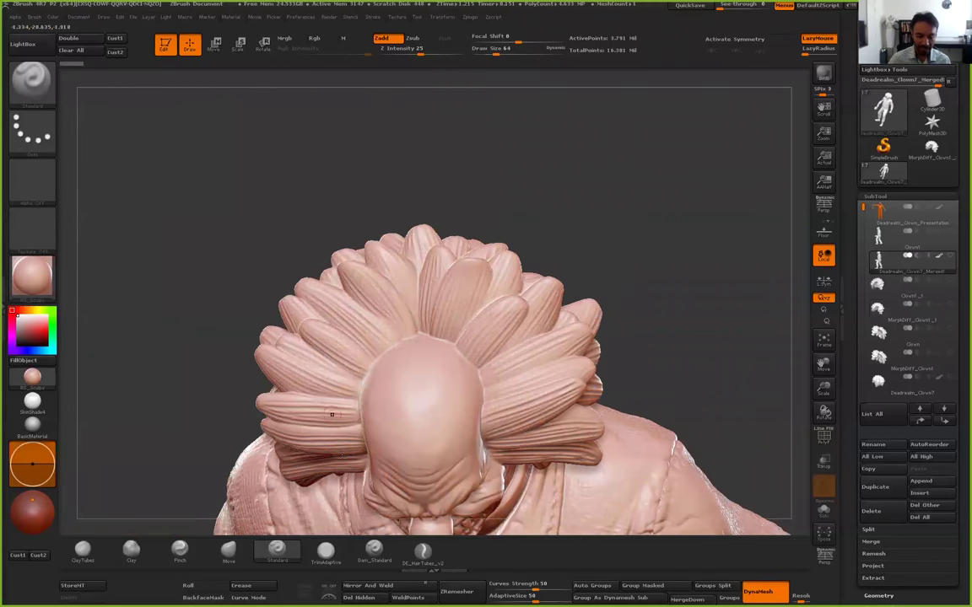
left_click_drag(526, 326, 823, 348)
left_click(823, 342)
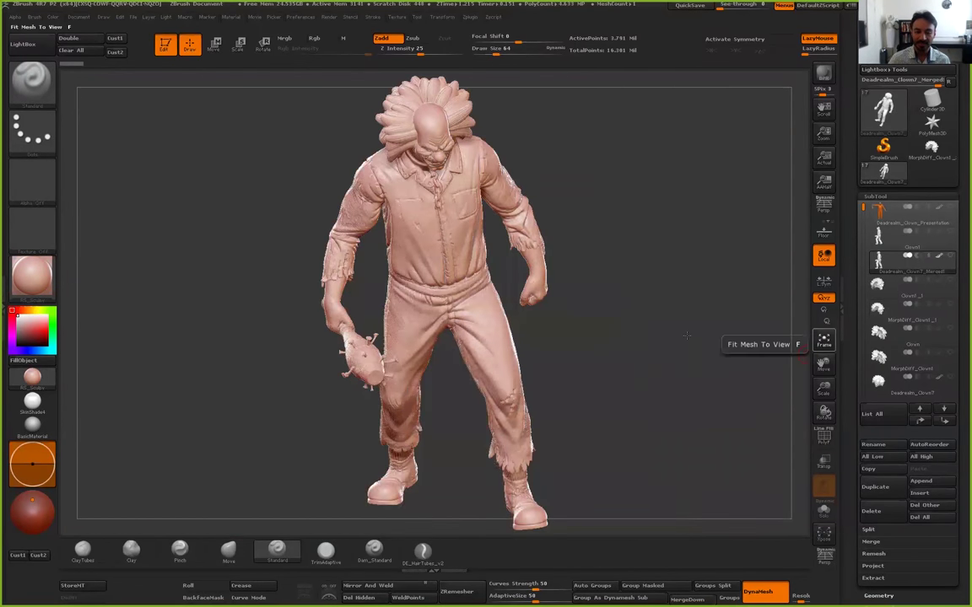
left_click_drag(665, 363, 646, 421, "alt")
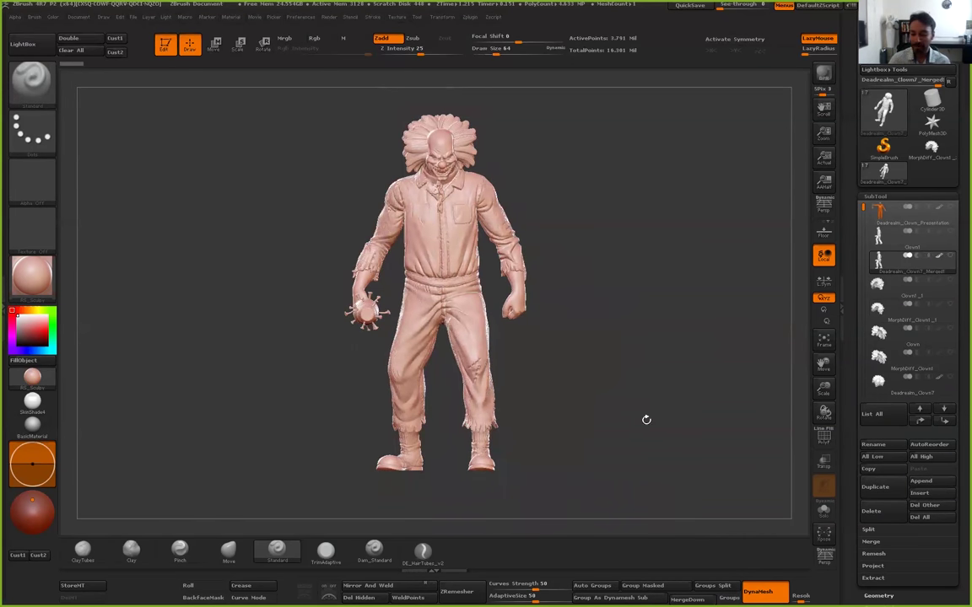
left_click_drag(574, 365, 716, 399)
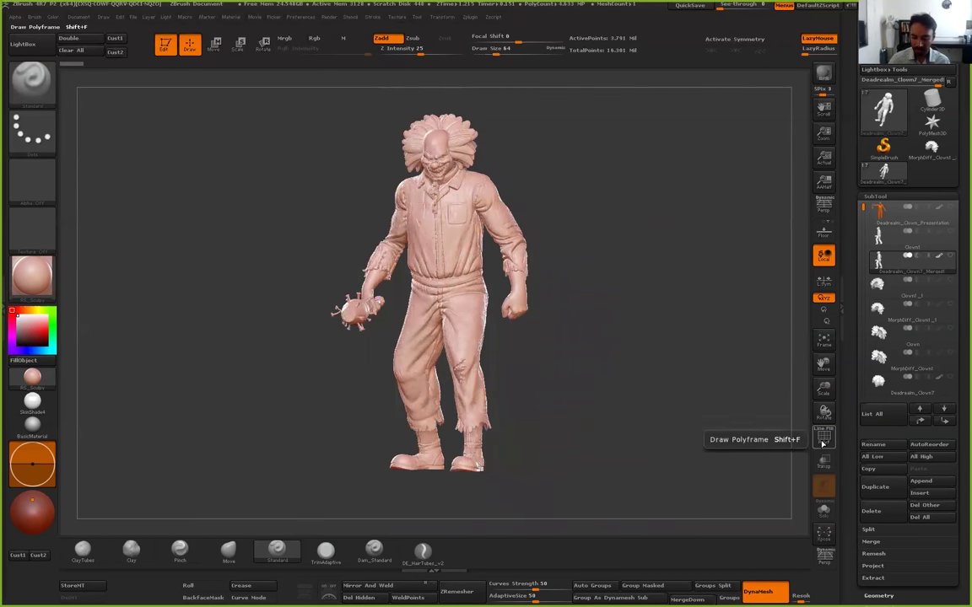
Examine the merged clown's mesh with the PolyFrame display on, and turn the display off again
left_click(821, 436)
mouse_move(607, 375)
left_mouse_down()
mouse_move(593, 422)
mouse_move(456, 396)
mouse_move(640, 379)
mouse_move(585, 349)
left_mouse_up()
left_click_drag(611, 399, 604, 515, "alt")
key("shift+f")
left_click_drag(709, 414, 741, 369)
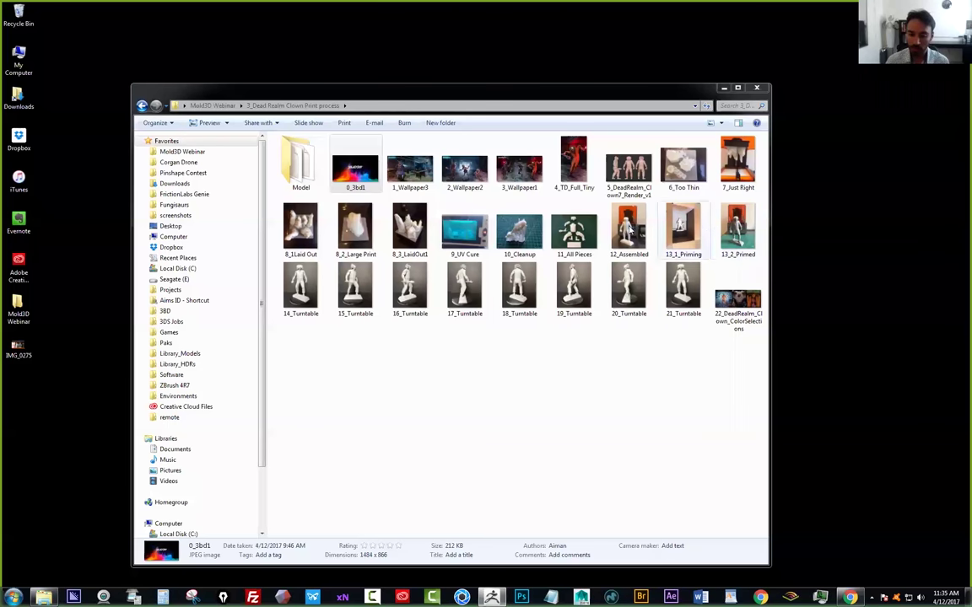
View the 12_Assembled photo in the clown print folder, and open 5_DeadRealm_Clown7_Render_v1 in Photoshop
double_click(628, 230)
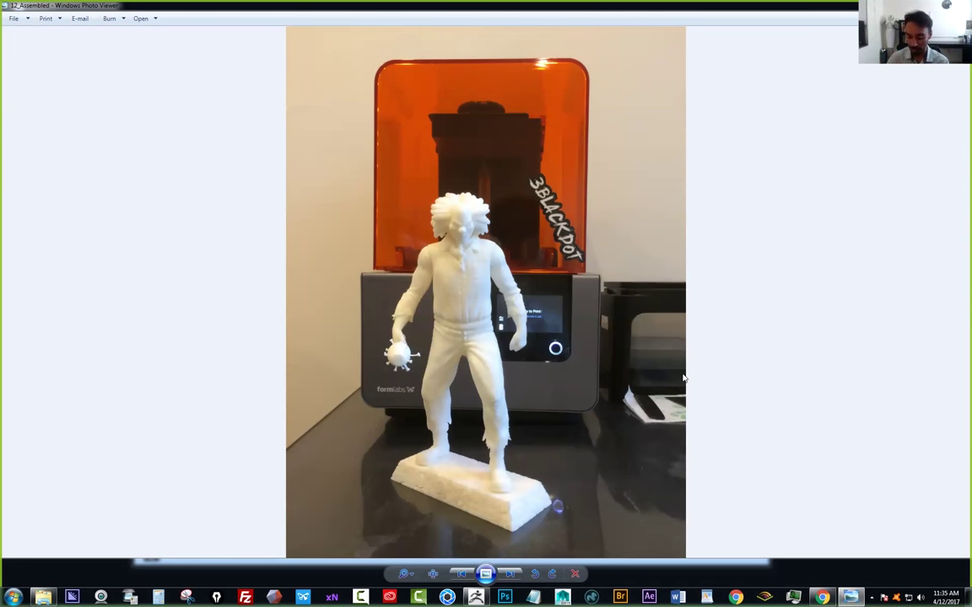
left_click(953, 6)
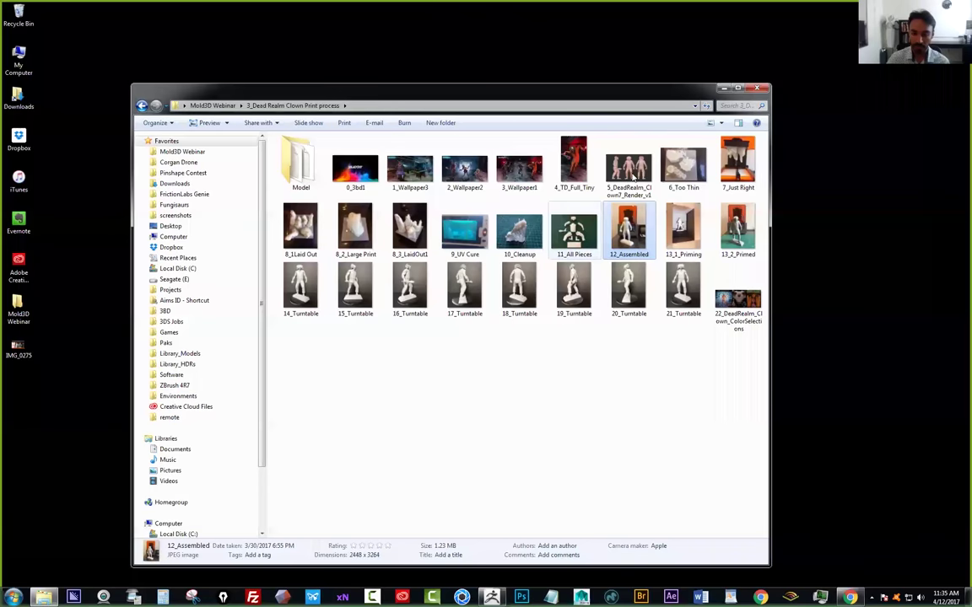
left_click(628, 179)
double_click(628, 173)
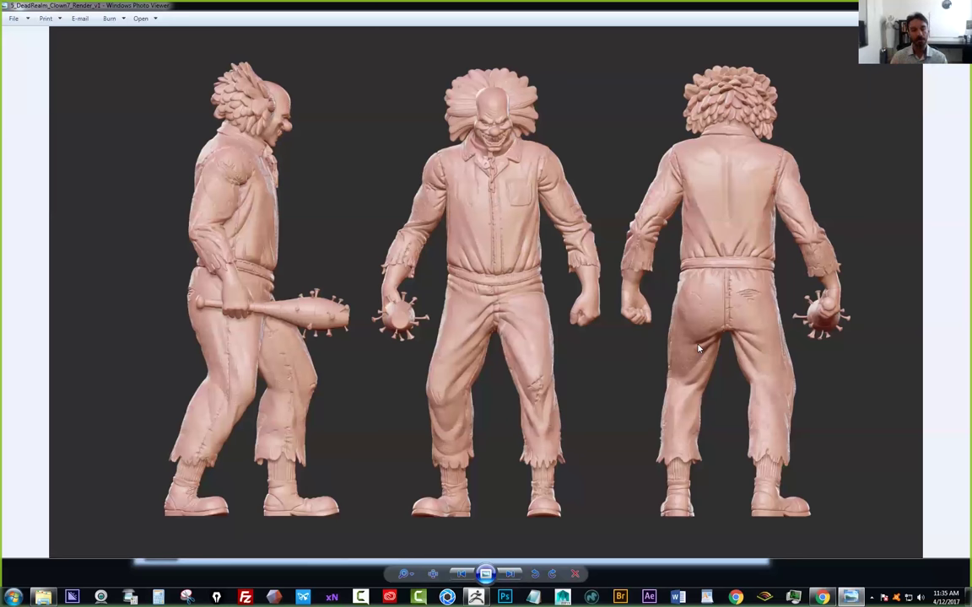
right_click(511, 292)
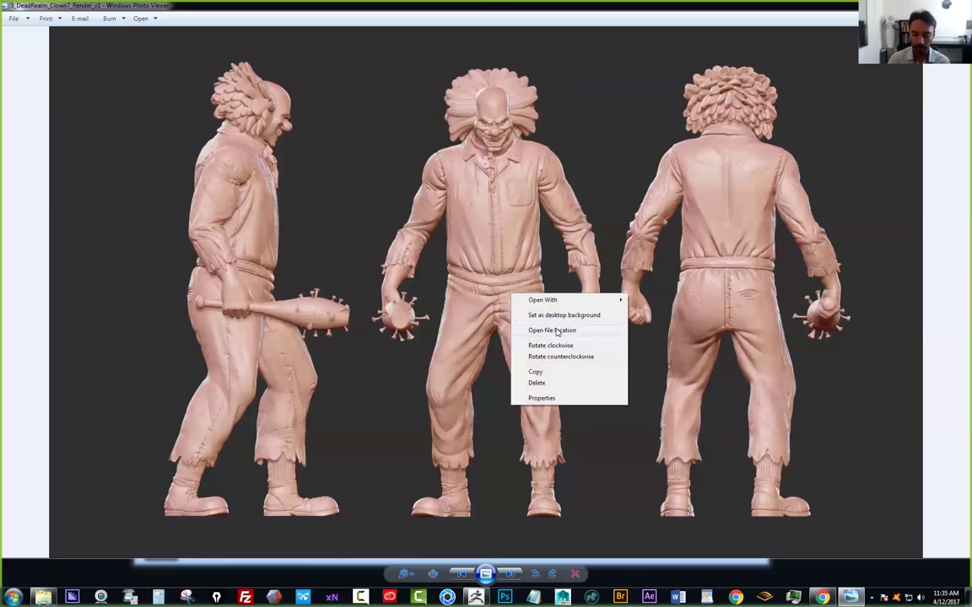
mouse_move(569, 306)
left_click(685, 316)
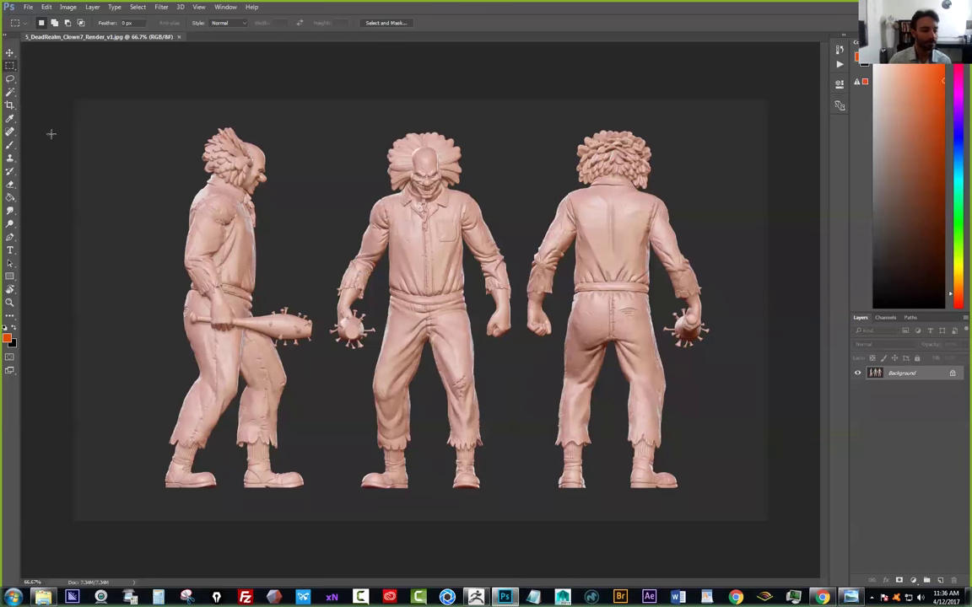
Add a new layer above the render and set up the Brush tool at 100% opacity, undoing the test stroke
left_click(9, 133)
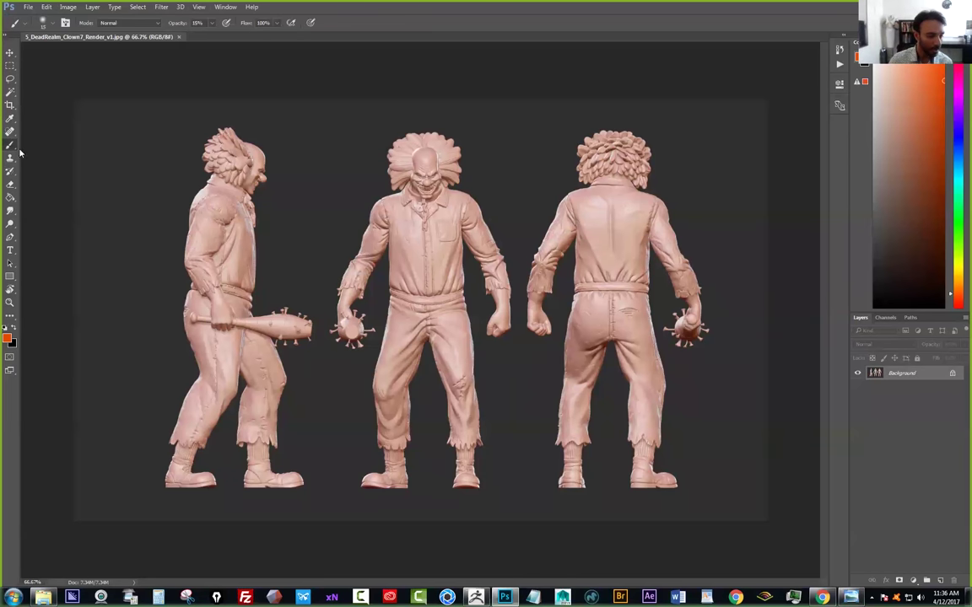
key("ctrl+shift+alt+n")
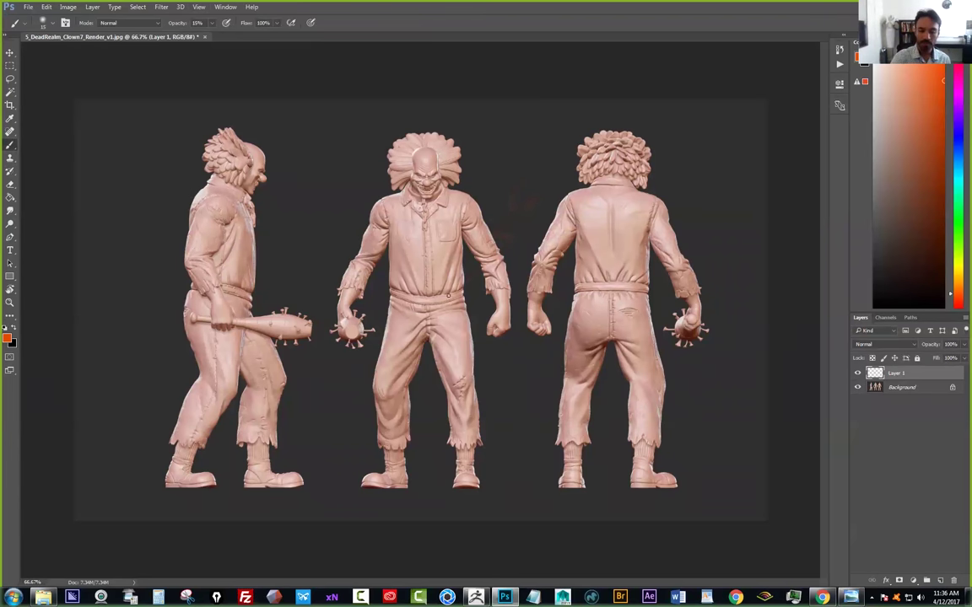
key("0")
left_click_drag(503, 180, 341, 331)
key("ctrl+z")
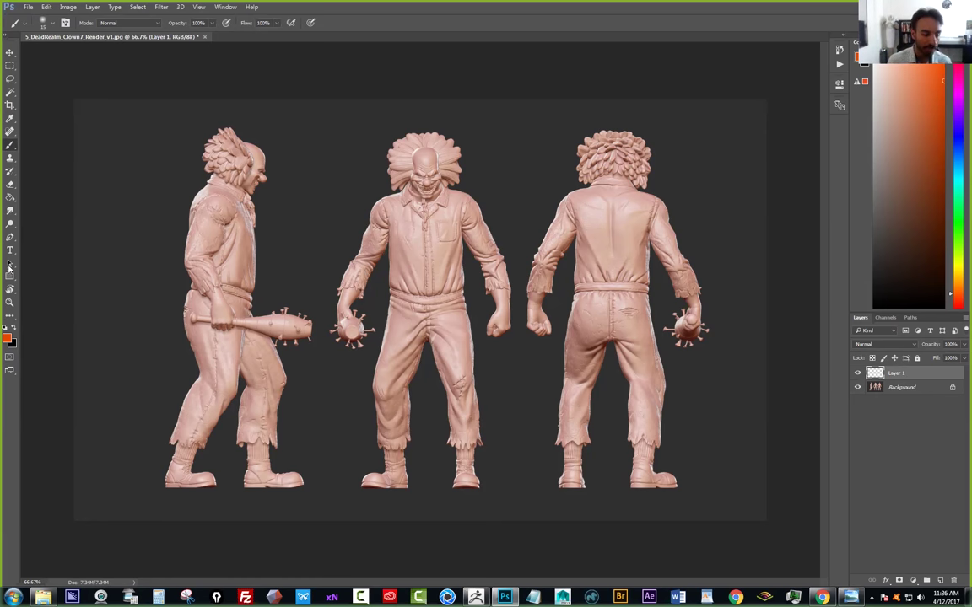
Paint an orange cut line across each shoulder of the front-view clown at 200% zoom
left_click(9, 302)
left_click_drag(458, 210, 639, 266)
key("b")
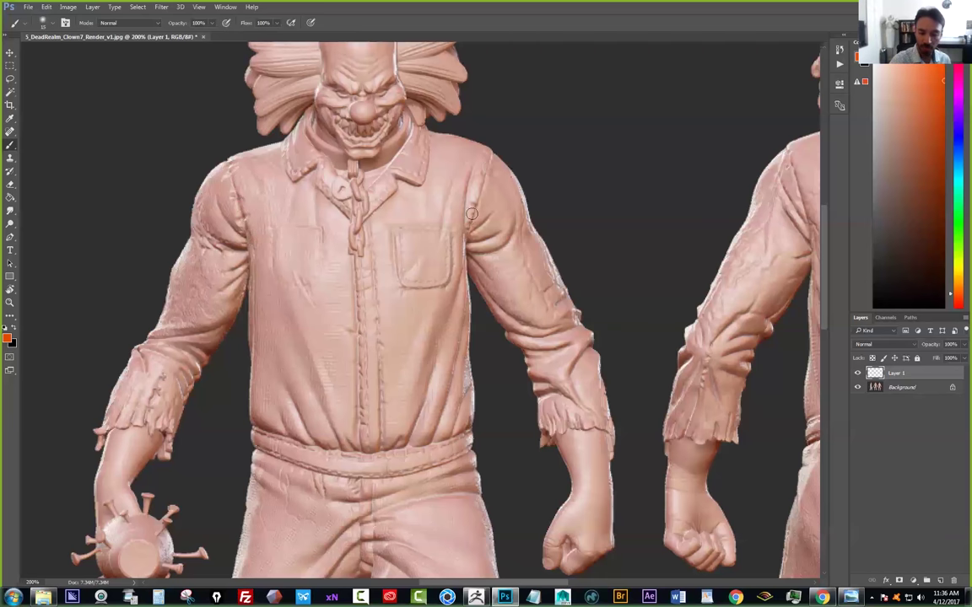
left_click_drag(497, 141, 462, 250)
left_click_drag(220, 135, 253, 250)
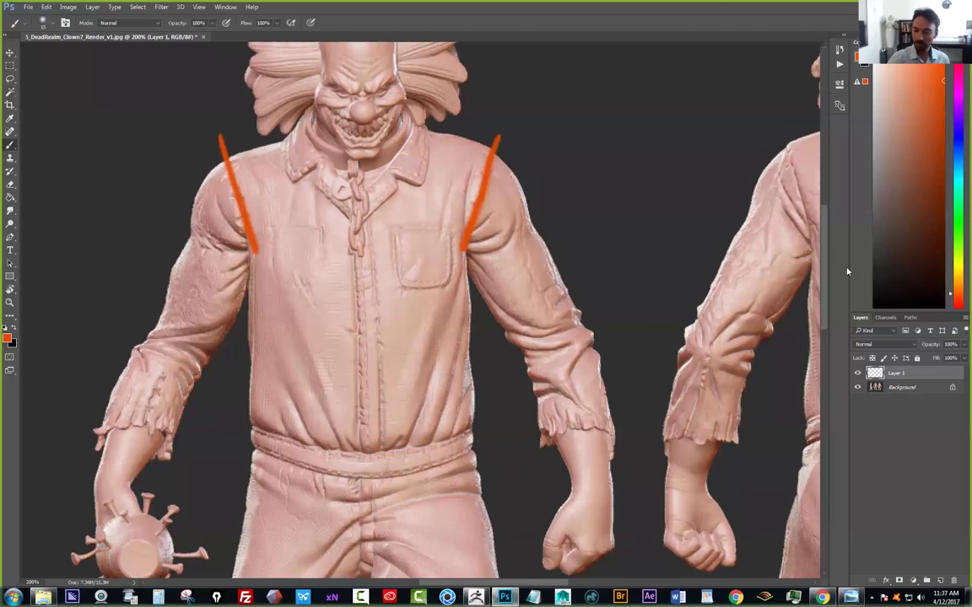
Paint a curved orange cut line along the front-view clown's waistband, redoing the first attempt
scroll(825, 268, "down", 4)
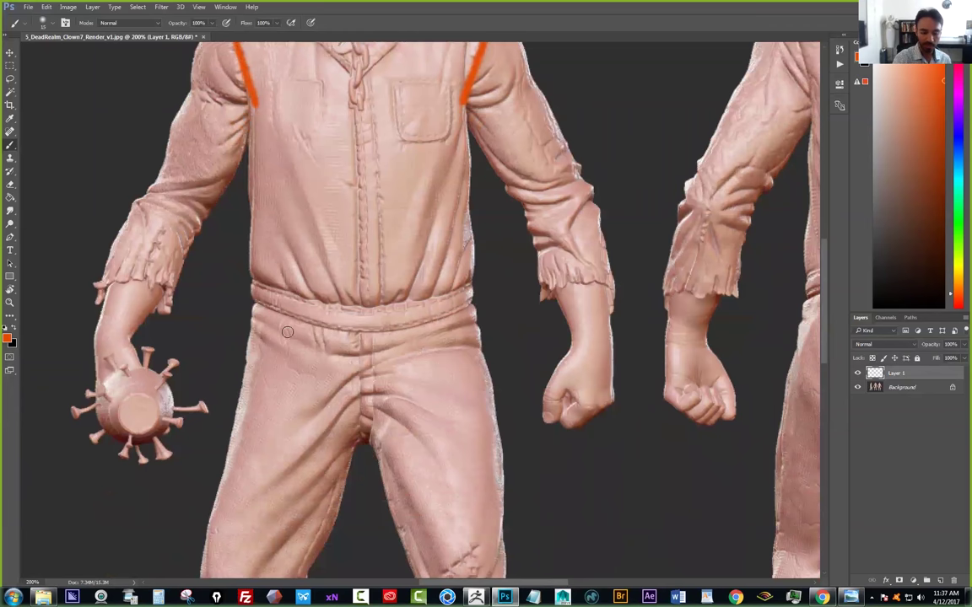
mouse_move(483, 297)
left_mouse_down()
mouse_move(406, 320)
mouse_move(315, 320)
mouse_move(220, 294)
left_mouse_up()
key("ctrl+z")
mouse_move(486, 297)
left_mouse_down()
mouse_move(412, 321)
mouse_move(305, 316)
mouse_move(216, 277)
left_mouse_up()
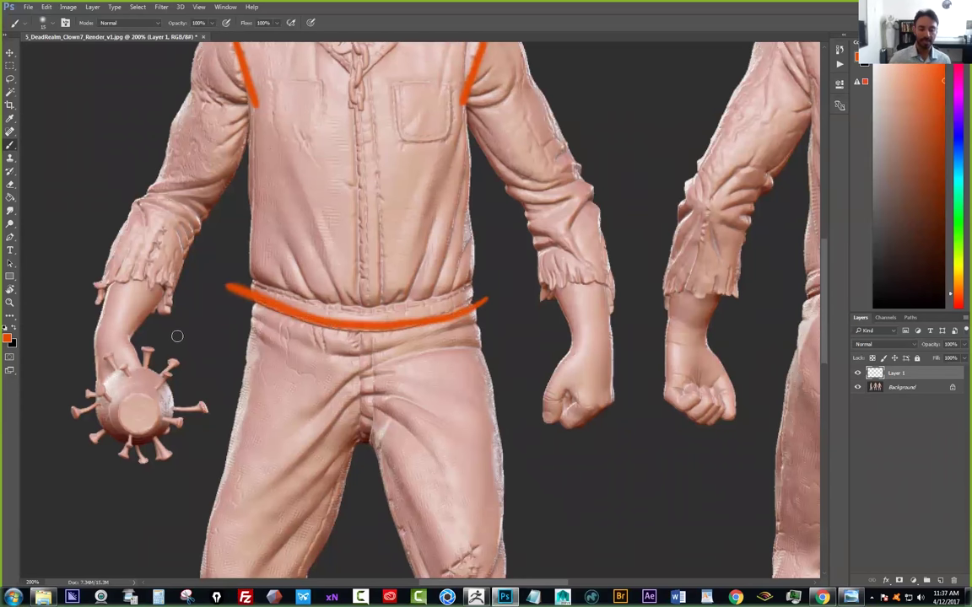
Paint orange cut lines along both sides of the front-view clown's neck, inside the collar
scroll(467, 407, "up", 2)
scroll(467, 407, "up", 6)
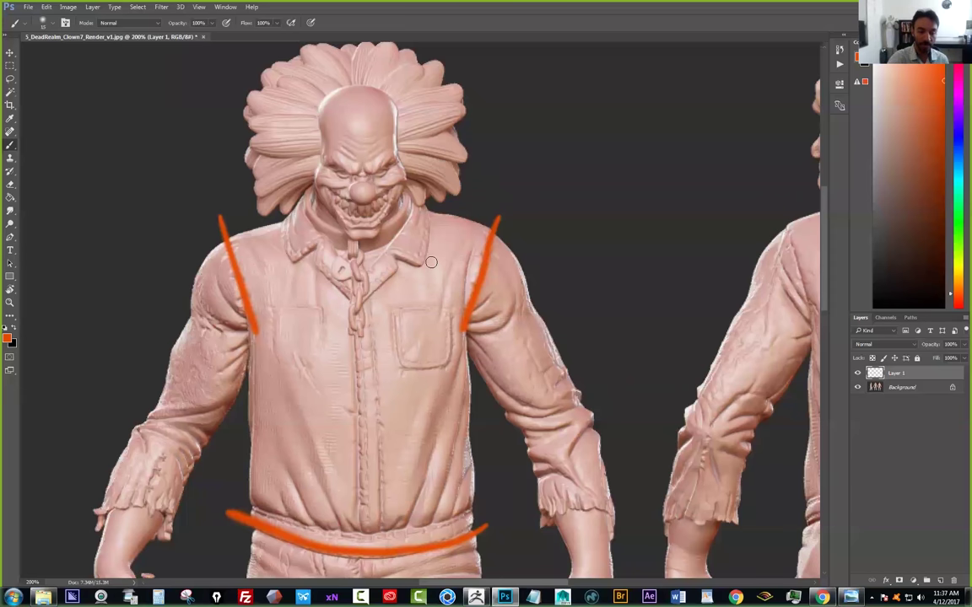
mouse_move(305, 194)
left_mouse_down()
mouse_move(331, 222)
mouse_move(382, 226)
left_mouse_up()
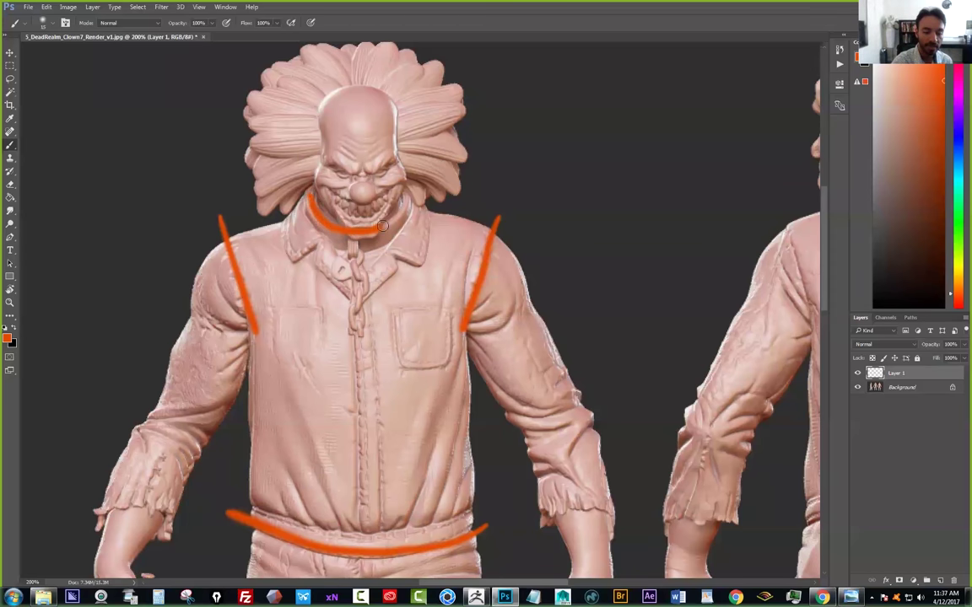
key("ctrl+z")
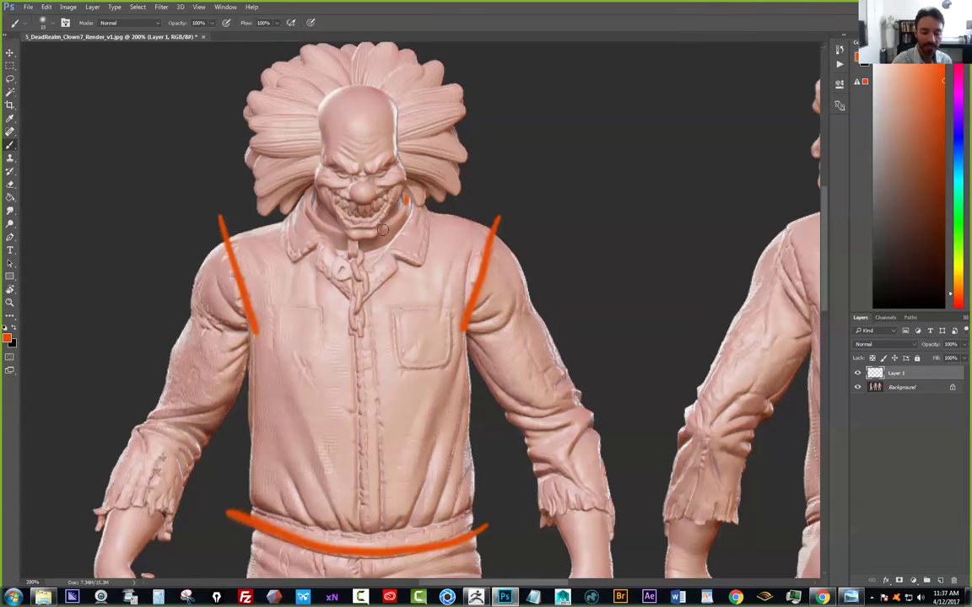
key("ctrl+z")
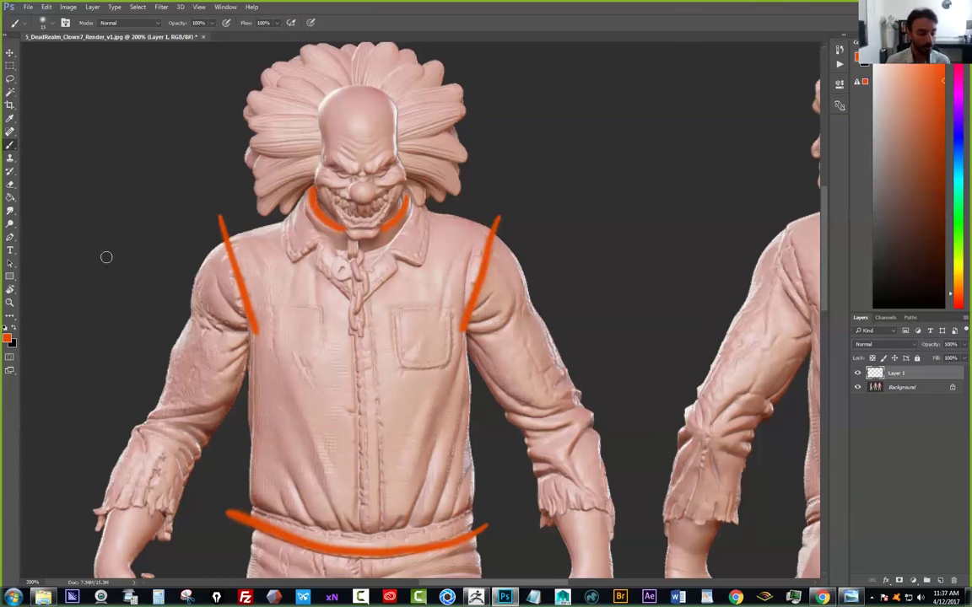
Paint an orange cut line at the sleeve cuff of the bat-holding arm, and outline the opposite arm down to the fist
key("z")
left_click(330, 288, "alt")
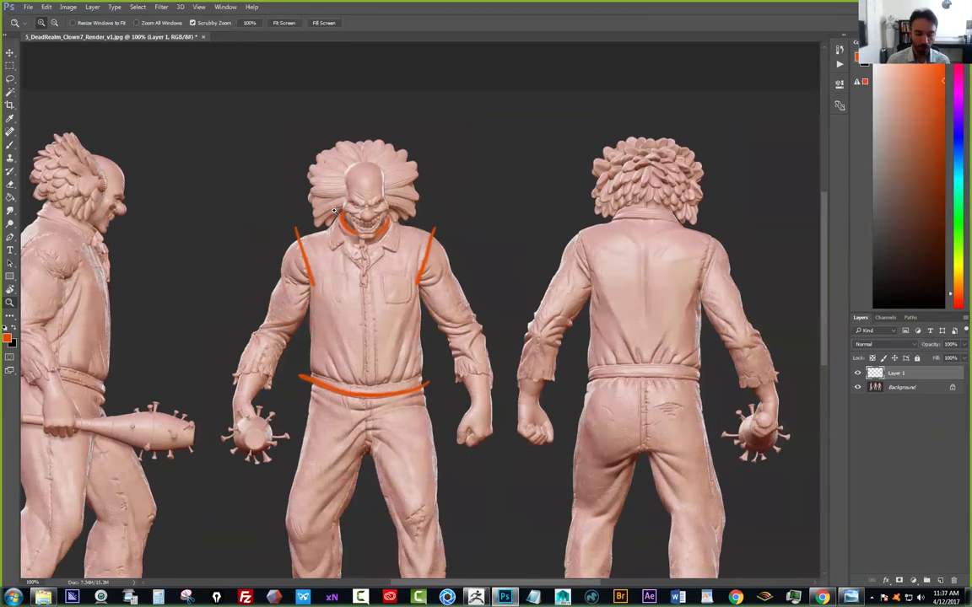
scroll(304, 220, "down", 3)
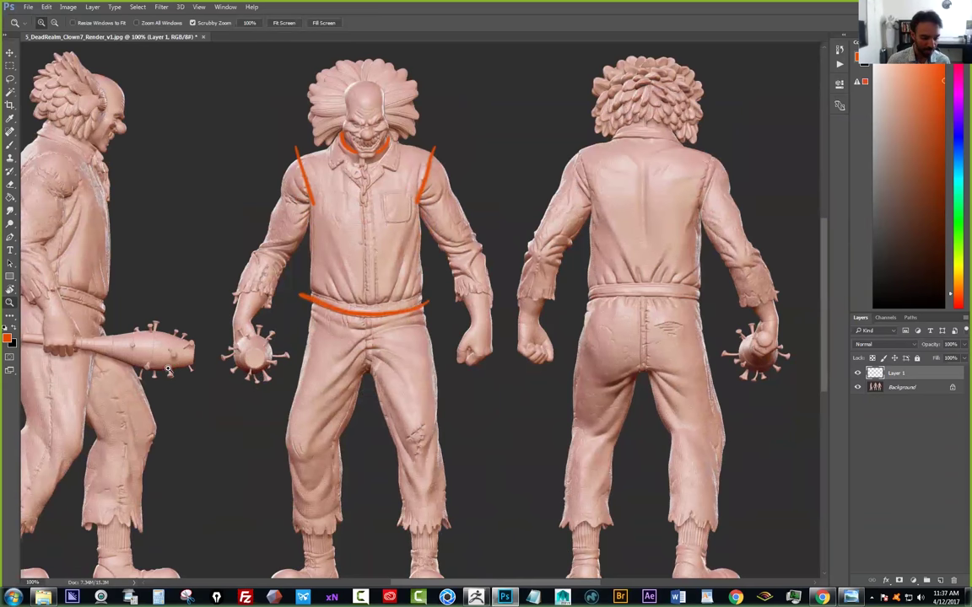
left_click(10, 144)
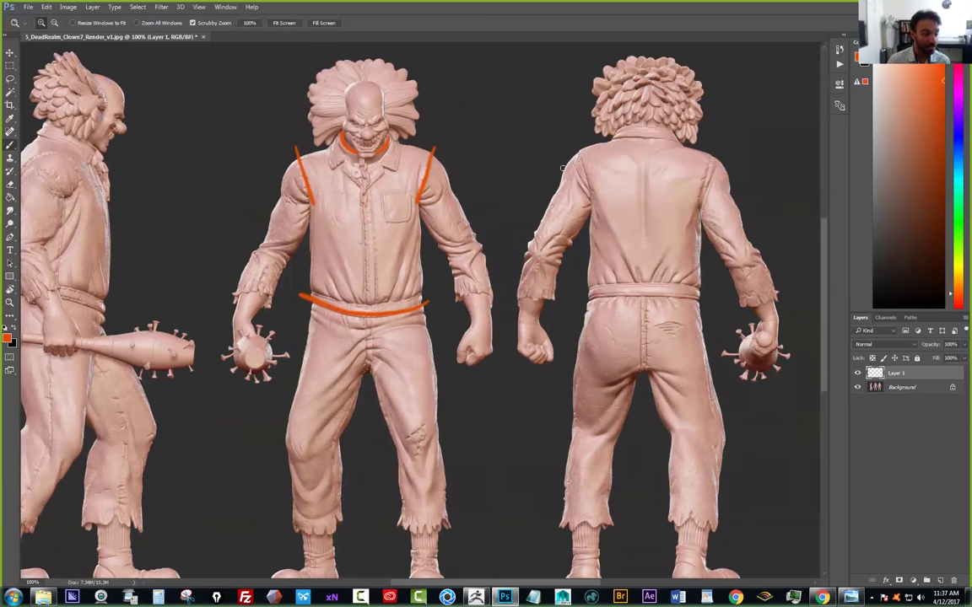
left_click_drag(269, 297, 255, 291)
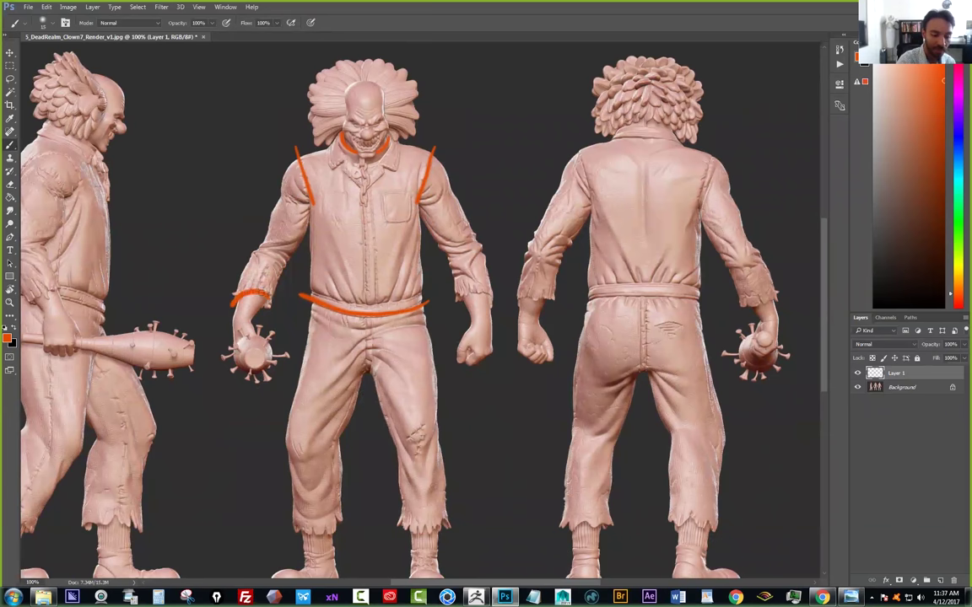
key("ctrl+z")
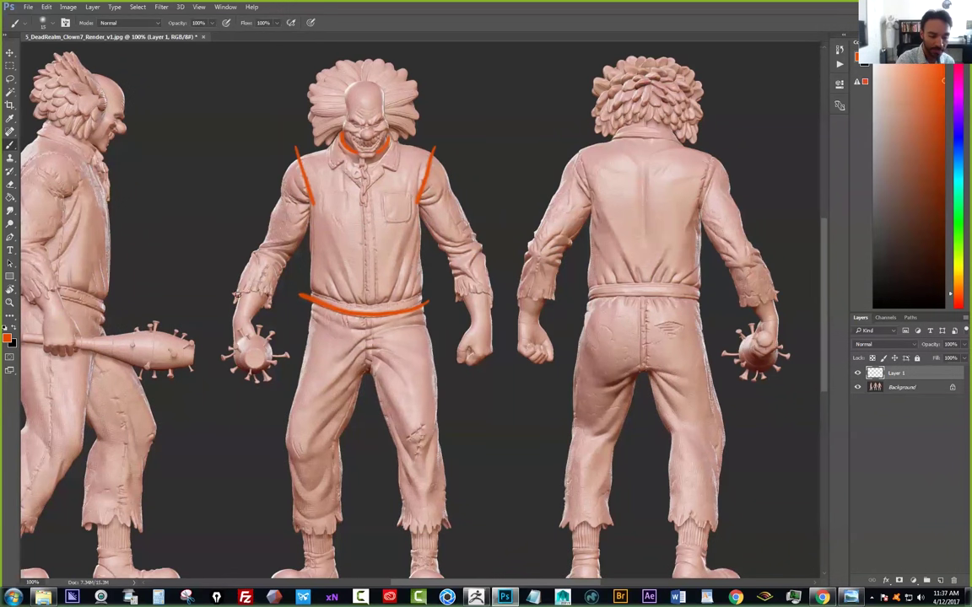
mouse_move(268, 299)
left_mouse_down()
mouse_move(247, 294)
mouse_move(224, 314)
left_mouse_up()
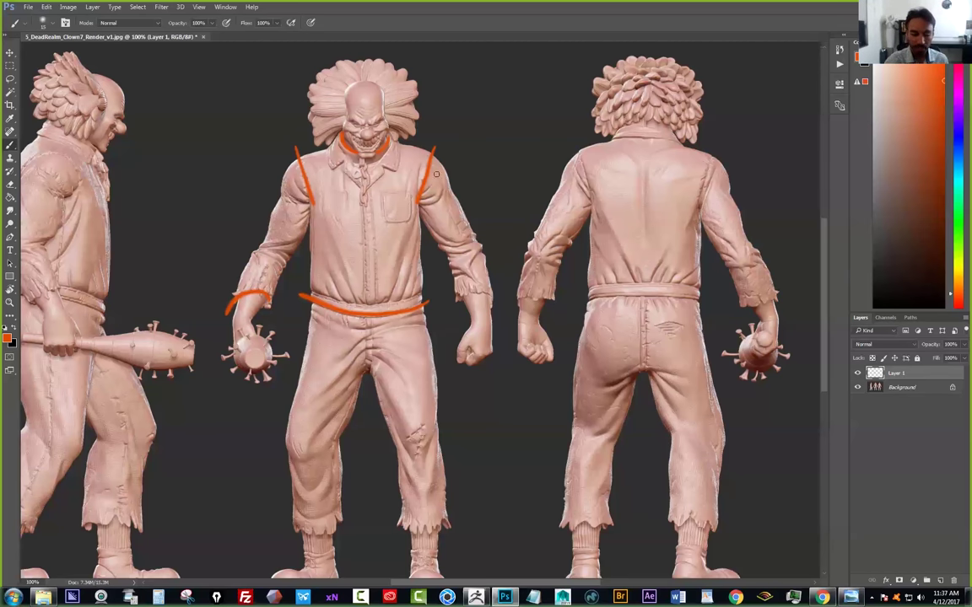
mouse_move(441, 155)
left_mouse_down()
mouse_move(488, 304)
mouse_move(467, 357)
left_mouse_up()
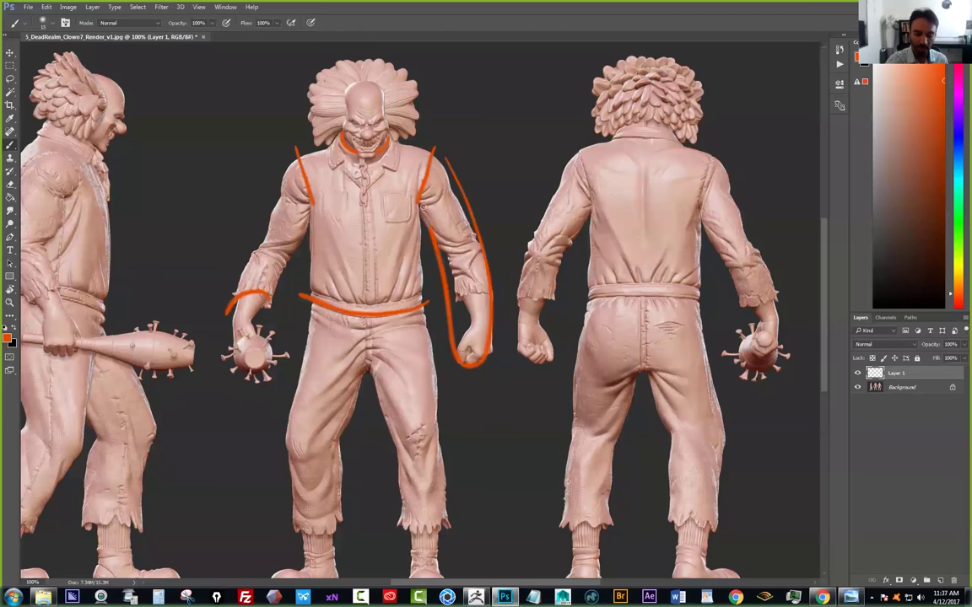
Undo the orange outline around the front-view clown's empty-fisted arm, leaving the cuff line on the bat-holding arm
key("ctrl+z")
left_click_drag(240, 224, 259, 232)
left_click_drag(224, 310, 200, 318)
key("ctrl+z")
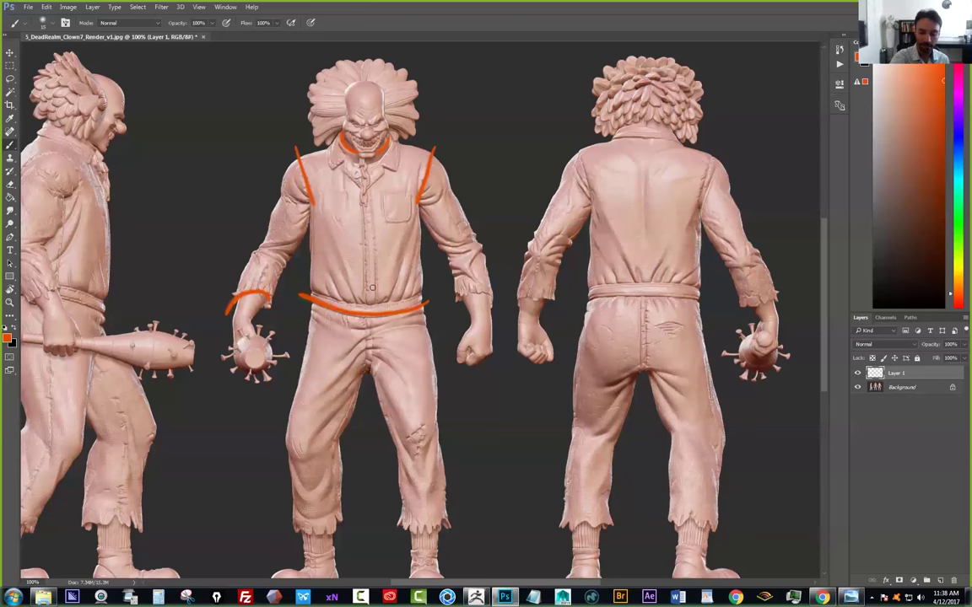
Paint orange cut lines across both ragged trouser hems of the front-view clown, above the boots
left_click_drag(826, 289, 827, 311)
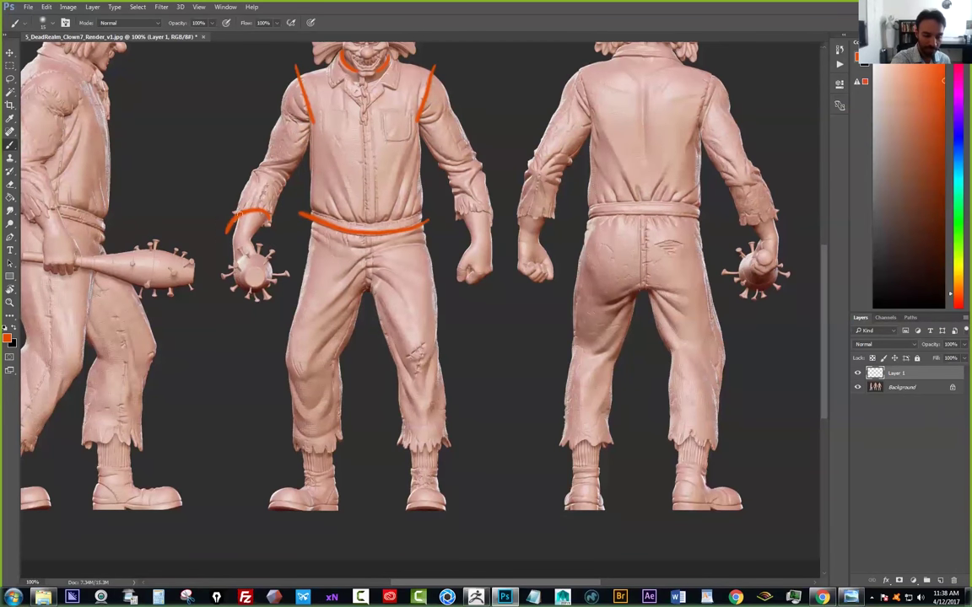
left_click_drag(443, 446, 279, 451)
scroll(285, 417, "up", 3)
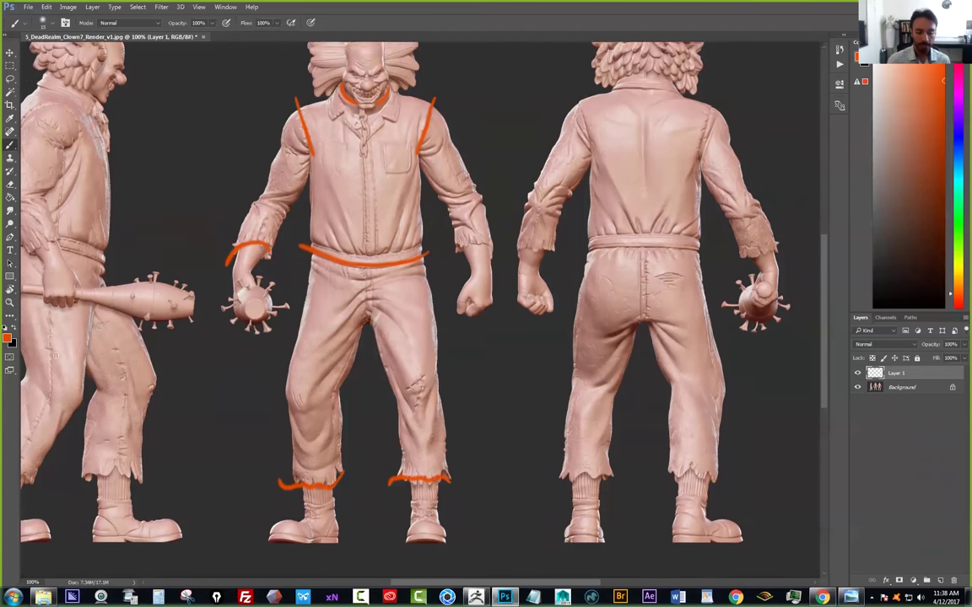
Paint a vertical orange cut line from the front-view clown's waistband down between the legs, redoing the first attempt
left_click(10, 302)
left_click(265, 316, "alt")
left_click(264, 316, "alt")
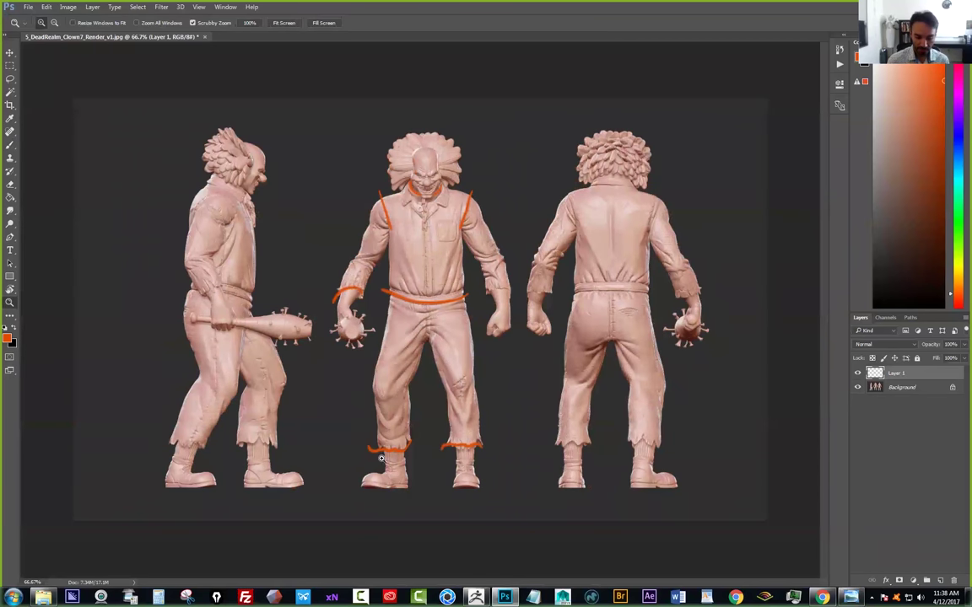
left_click(450, 394)
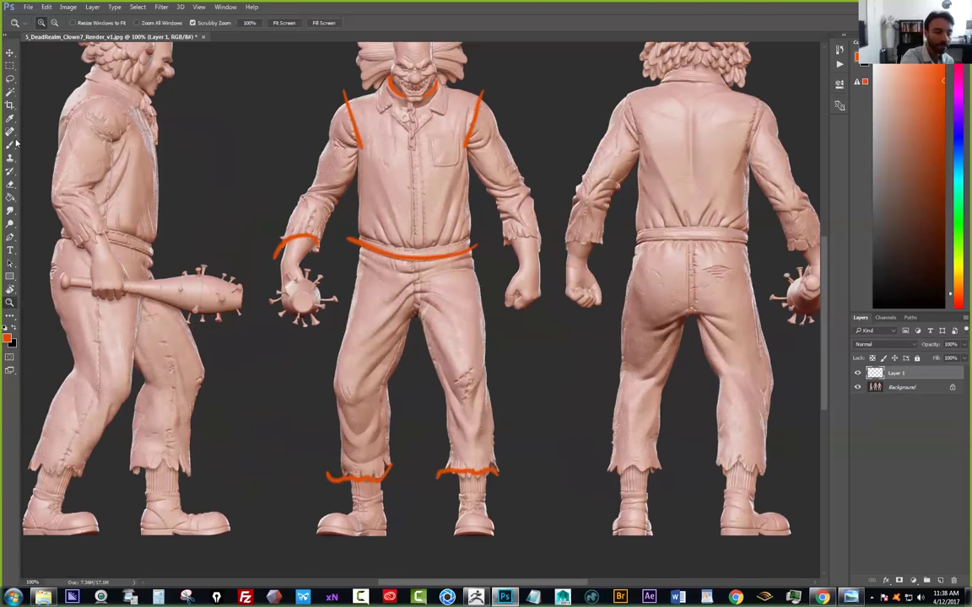
key("b")
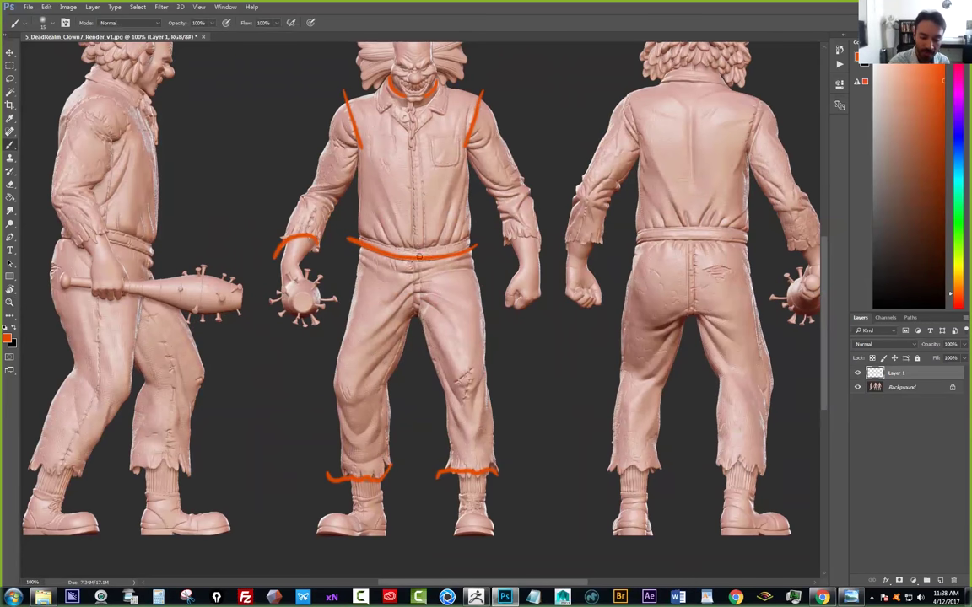
left_click_drag(420, 257, 419, 366)
key("ctrl+z")
left_click_drag(412, 260, 414, 342)
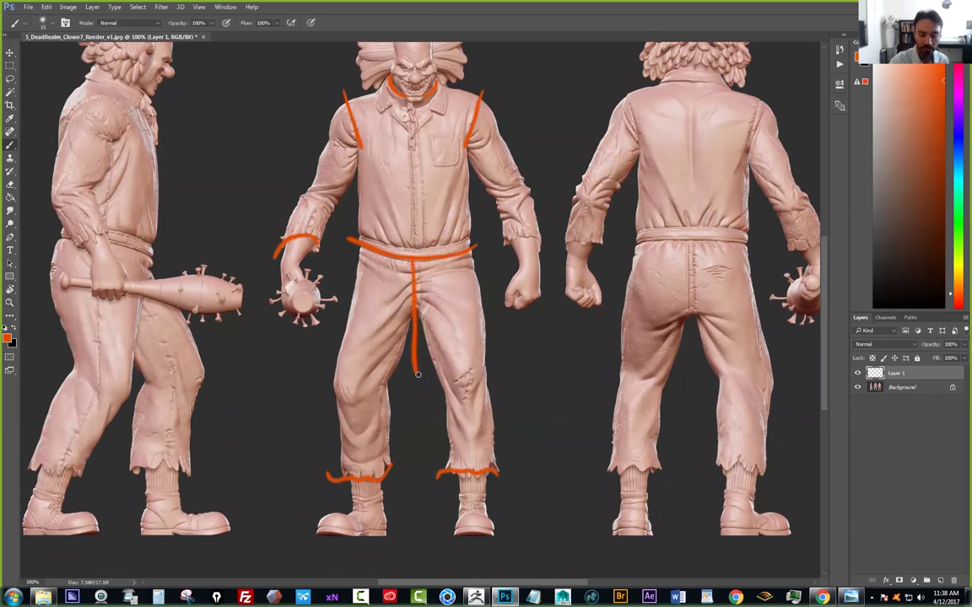
Mark the front-view clown's legs, boots, arms, torso, bat and head with short orange strokes, and write 9 beside the head
scroll(396, 328, "up", 2)
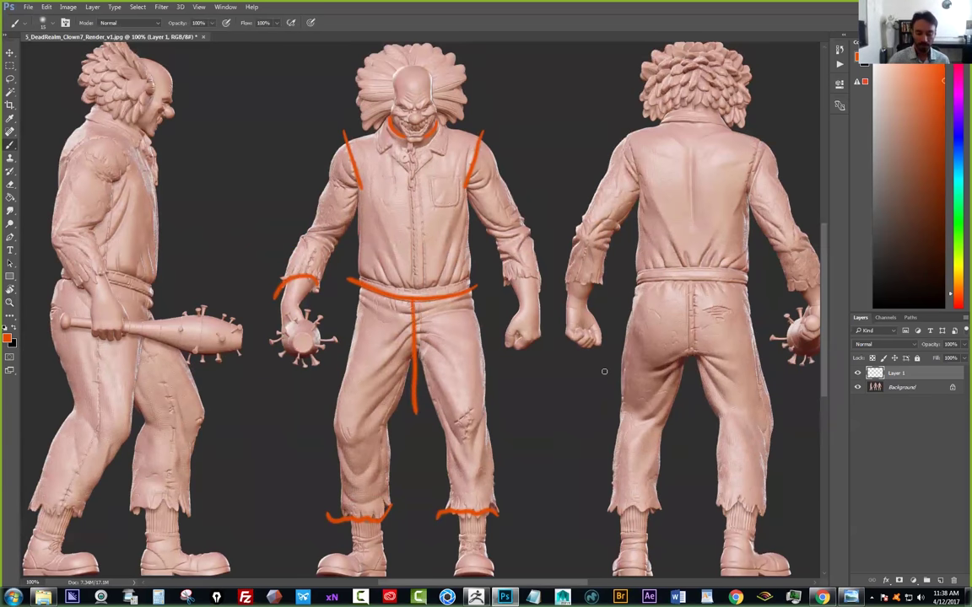
left_click_drag(477, 389, 518, 406)
left_click_drag(296, 417, 339, 408)
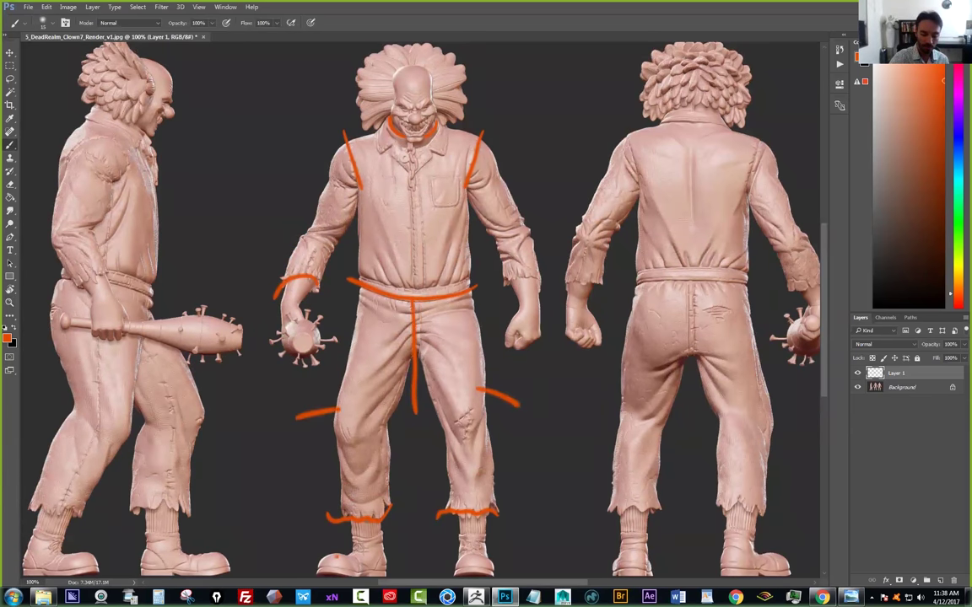
left_click_drag(288, 527, 336, 556)
left_click_drag(493, 563, 537, 546)
left_click_drag(505, 200, 540, 177)
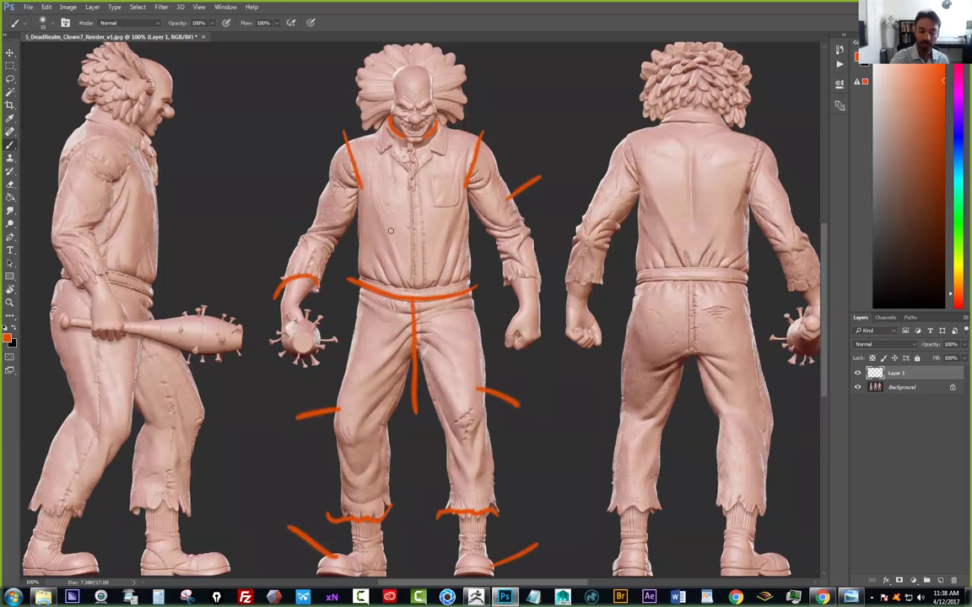
left_click_drag(462, 254, 486, 270)
left_click_drag(289, 201, 316, 216)
left_click_drag(253, 328, 282, 334)
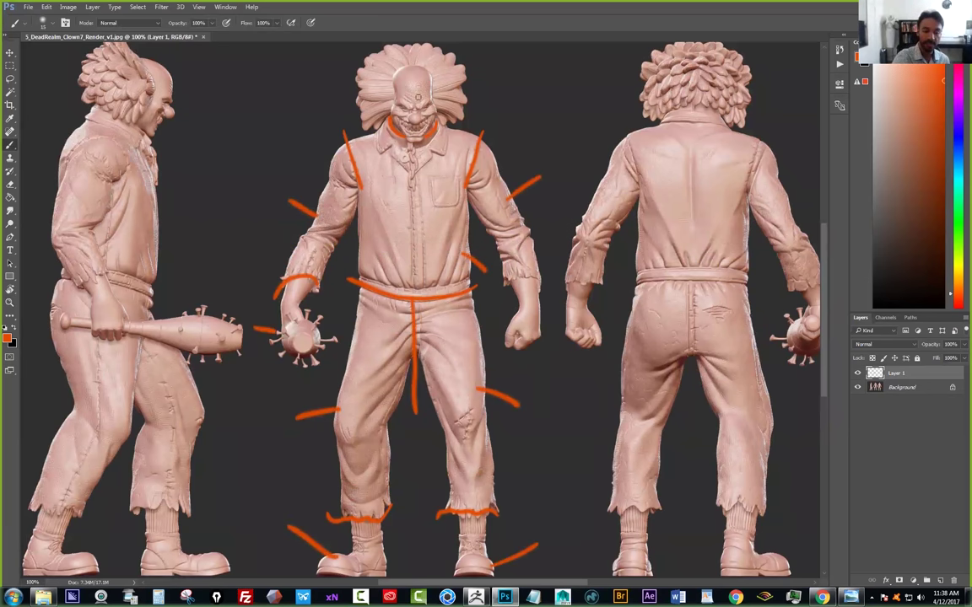
mouse_move(440, 84)
left_mouse_down()
mouse_move(504, 65)
mouse_move(532, 93)
left_mouse_up()
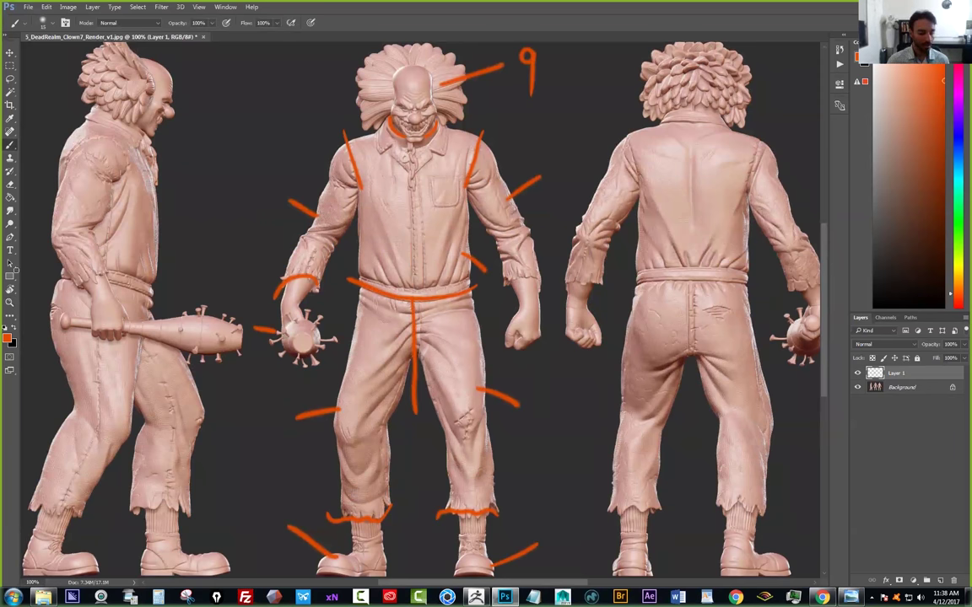
Paint orange cut lines on the back-view clown across both shoulders, the waistband, the bat arm's cuff and both trouser hems
left_click(9, 302)
left_click(428, 328, "alt")
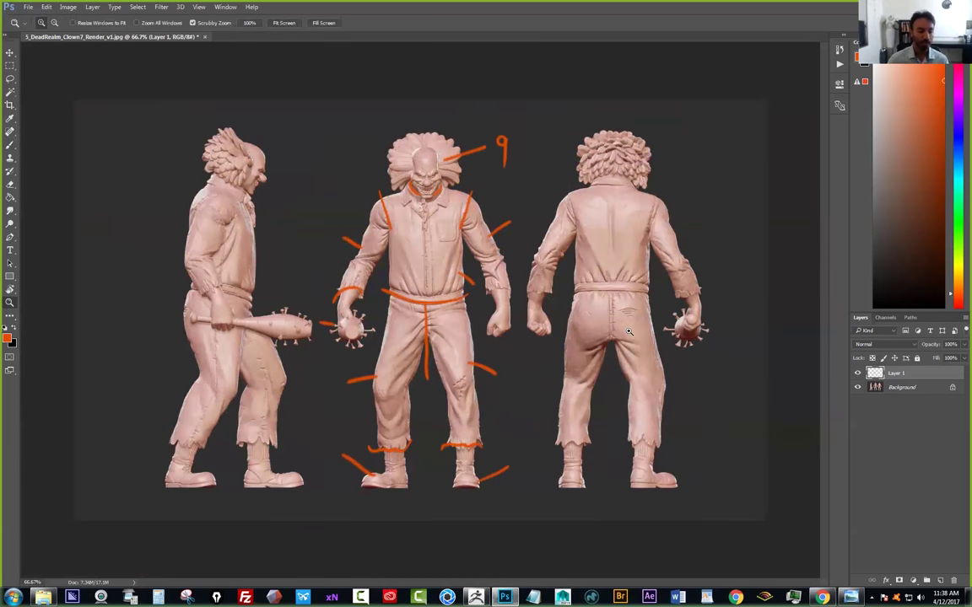
key("b")
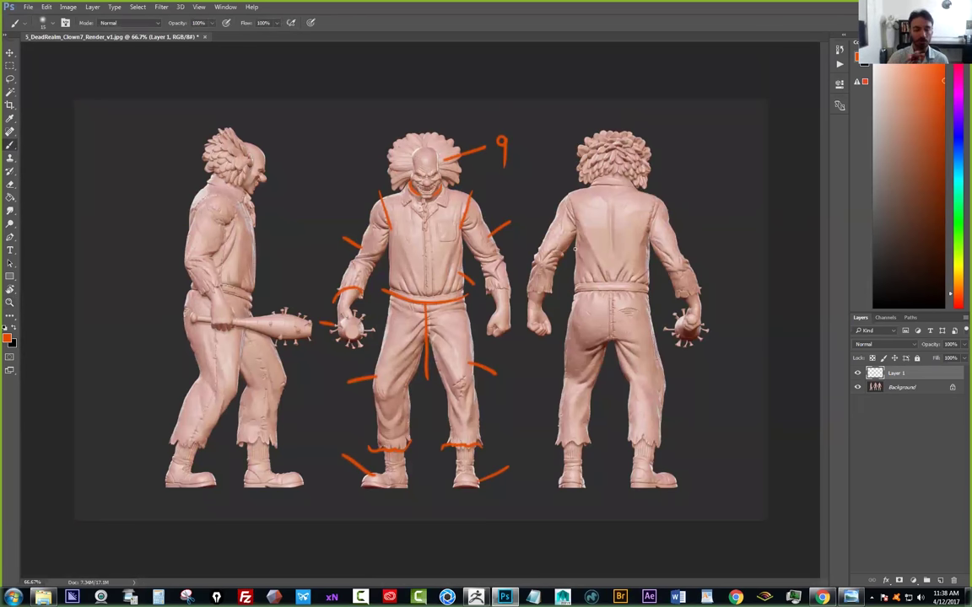
left_click_drag(564, 181, 576, 228)
left_click_drag(661, 185, 648, 233)
left_click_drag(604, 292, 651, 294)
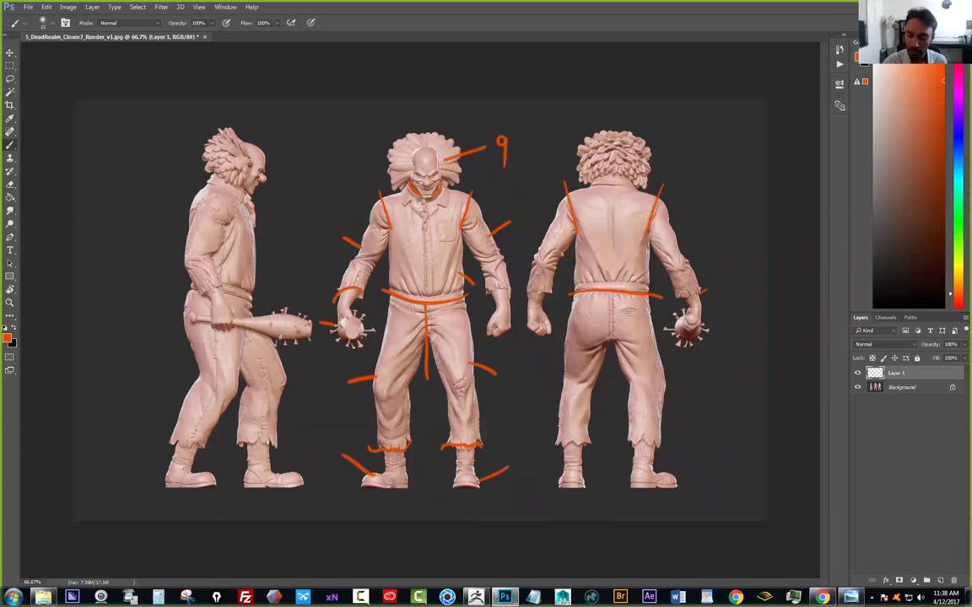
left_click_drag(625, 439, 672, 456)
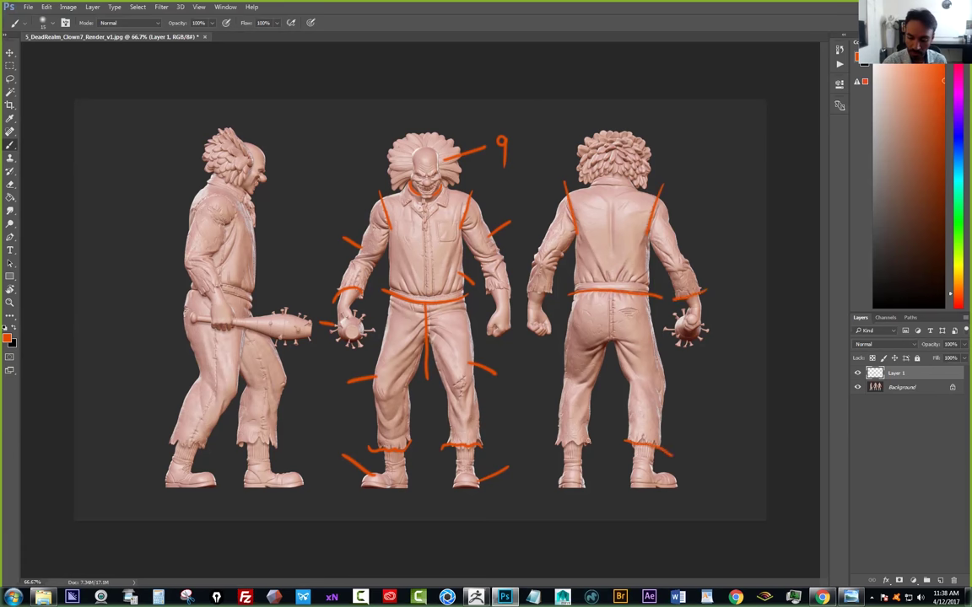
left_click_drag(548, 447, 592, 442)
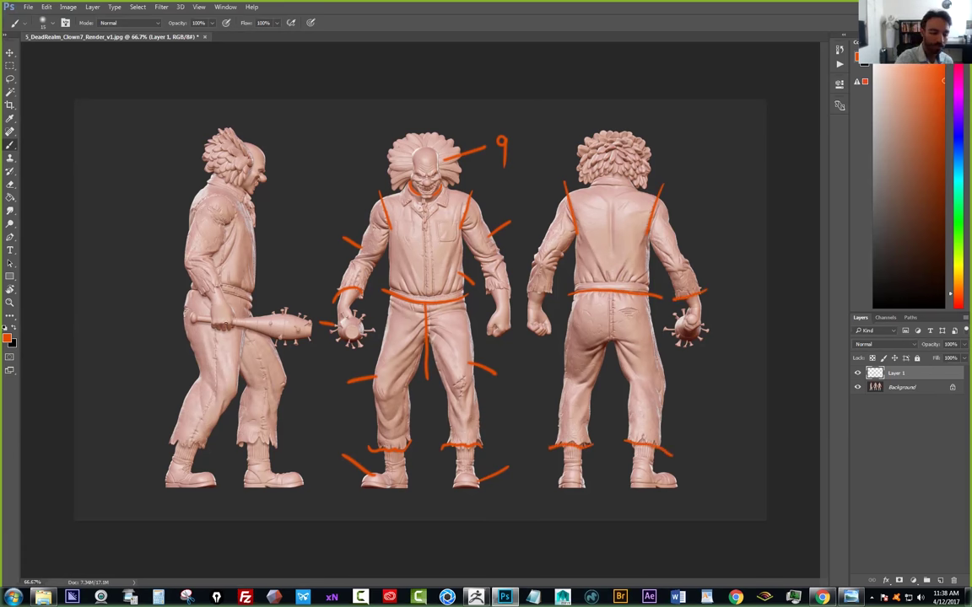
Paint orange cut lines on the side-view clown at both trouser hems, the waist, sleeve cuff, shoulder and neck
left_click_drag(260, 448, 240, 444)
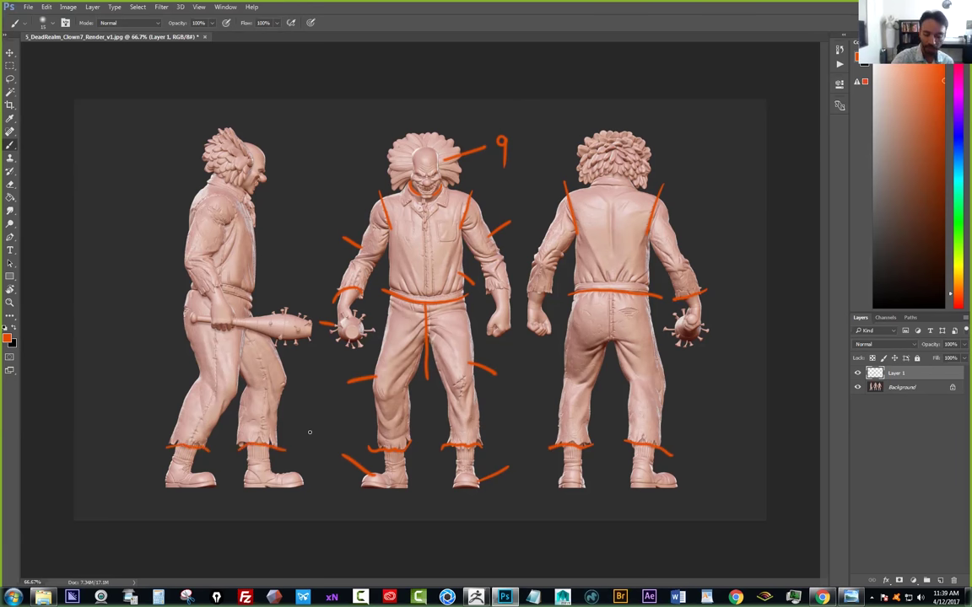
mouse_move(216, 331)
left_mouse_down()
mouse_move(212, 396)
mouse_move(194, 426)
left_mouse_up()
key("ctrl+z")
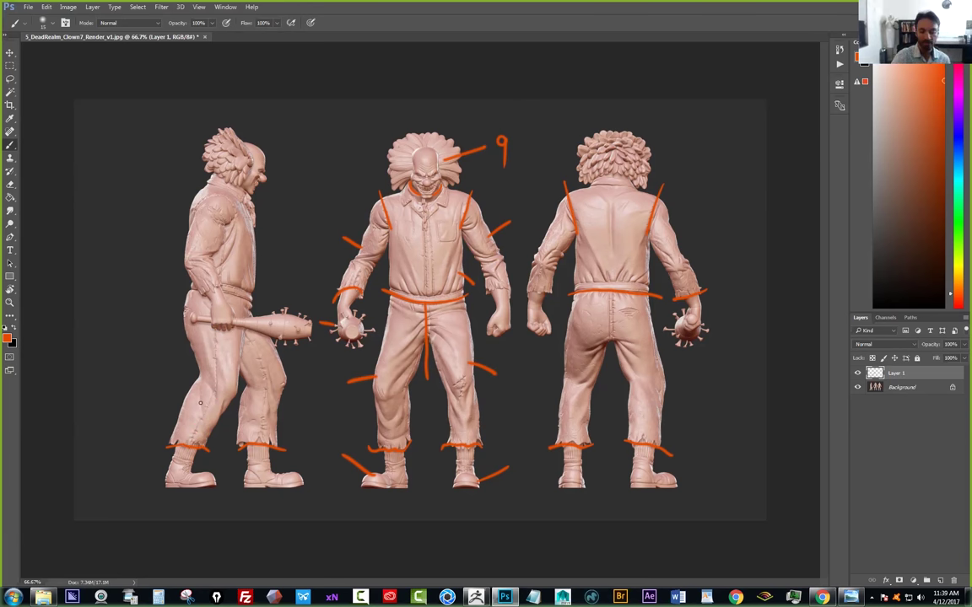
mouse_move(179, 291)
left_mouse_down()
mouse_move(257, 306)
mouse_move(187, 300)
left_mouse_up()
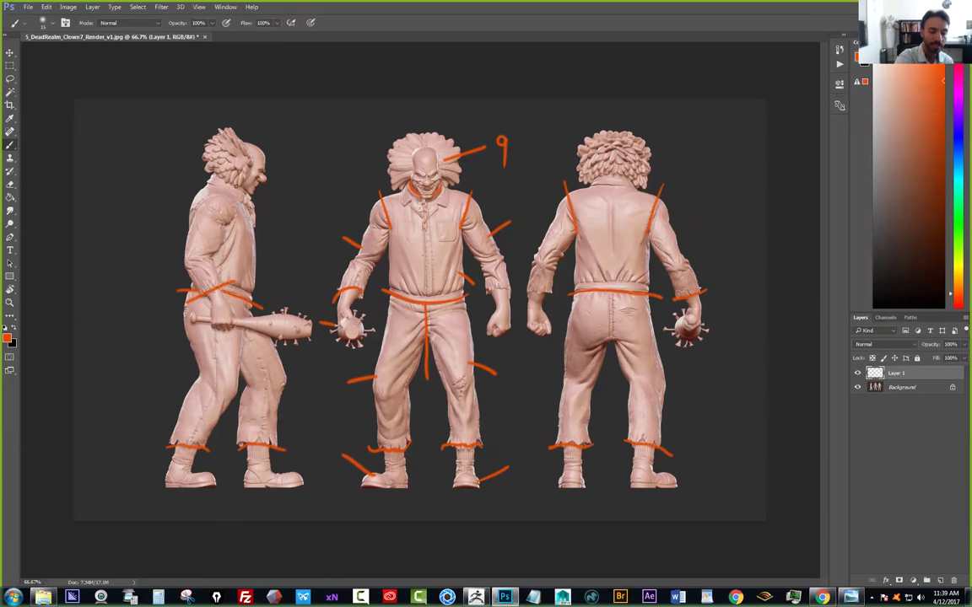
mouse_move(203, 200)
left_mouse_down()
mouse_move(228, 203)
mouse_move(224, 225)
left_mouse_up()
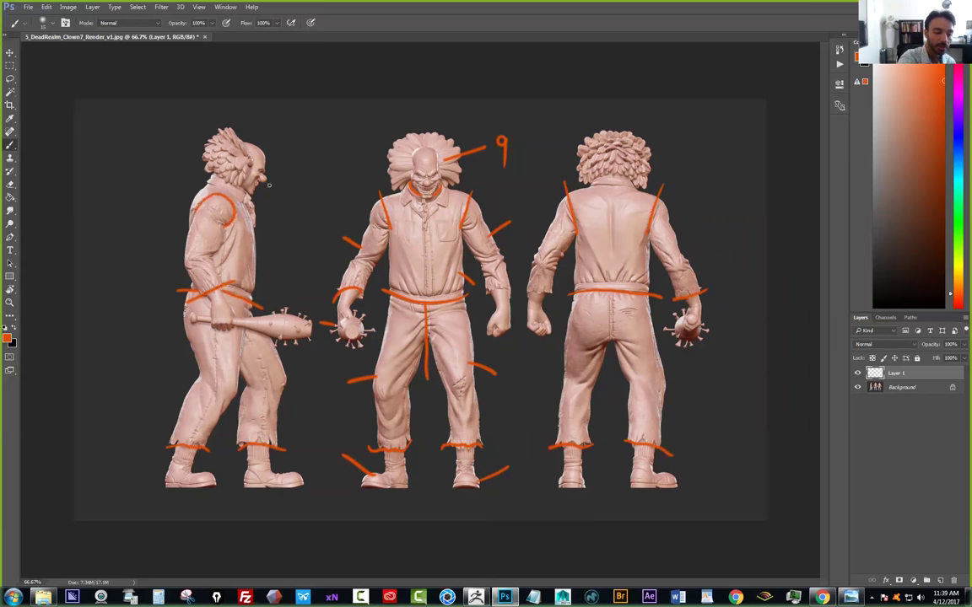
left_click_drag(208, 174, 252, 198)
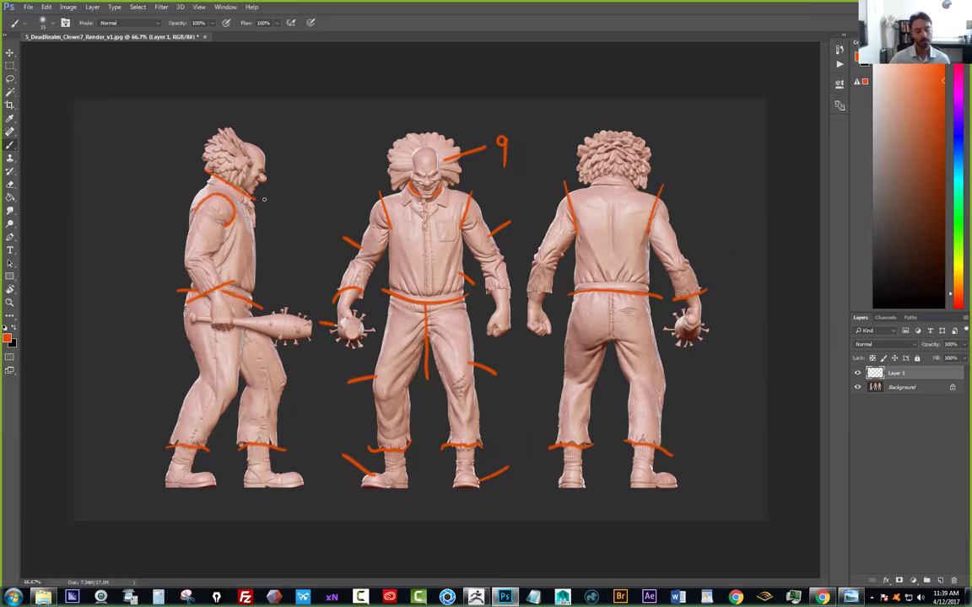
Underline the 9 beside the front-view clown's head with two orange strokes
left_click(10, 301)
left_click(538, 311, "alt")
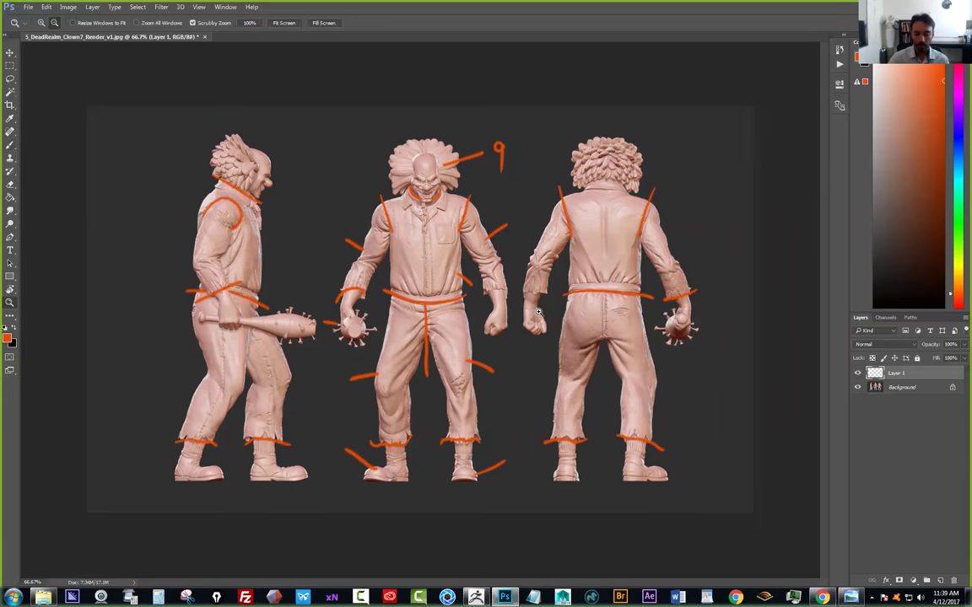
left_click(538, 312, "alt")
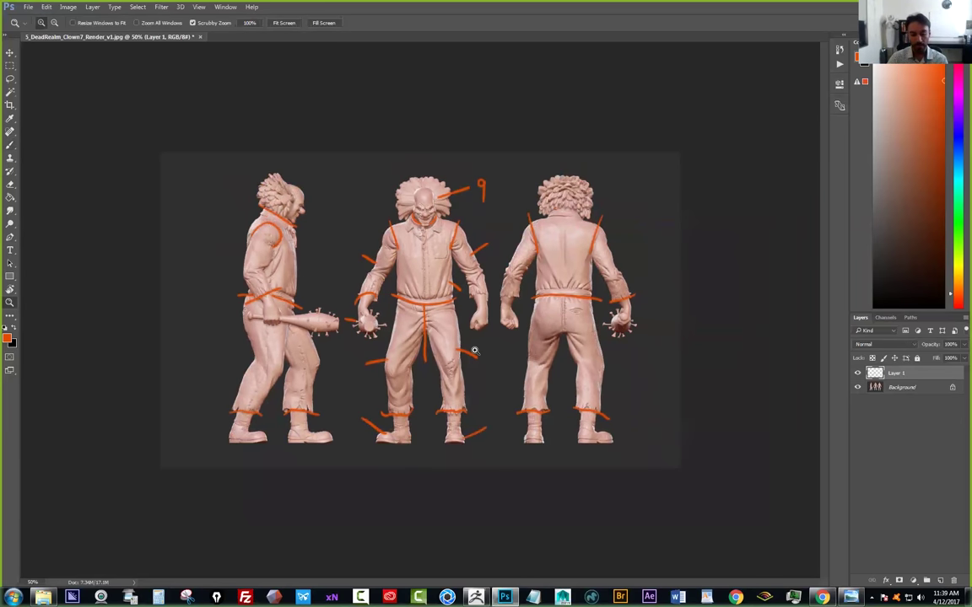
left_click(421, 311)
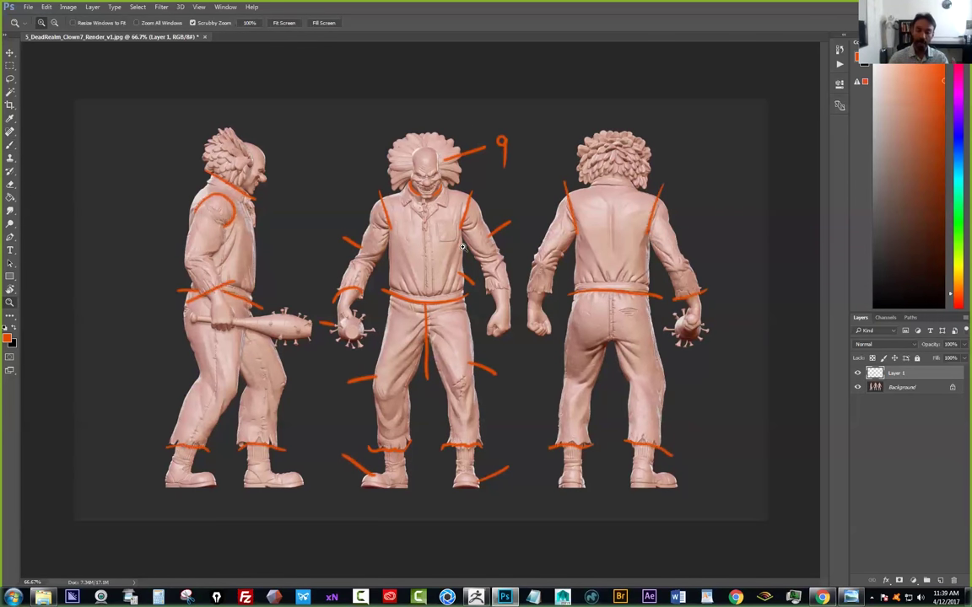
left_click(493, 171)
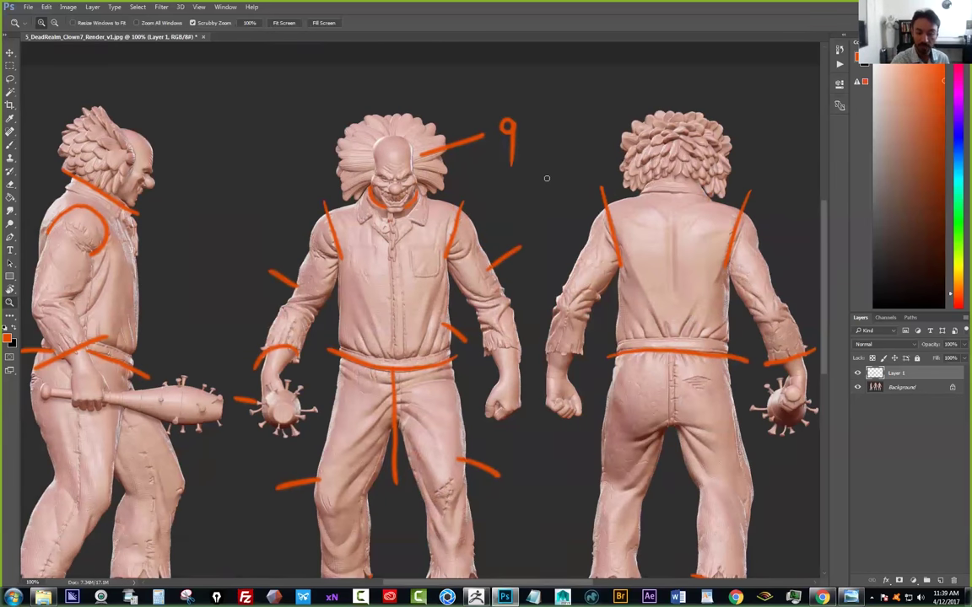
key("b")
left_click_drag(497, 176, 539, 168)
left_click_drag(500, 189, 541, 181)
key("z")
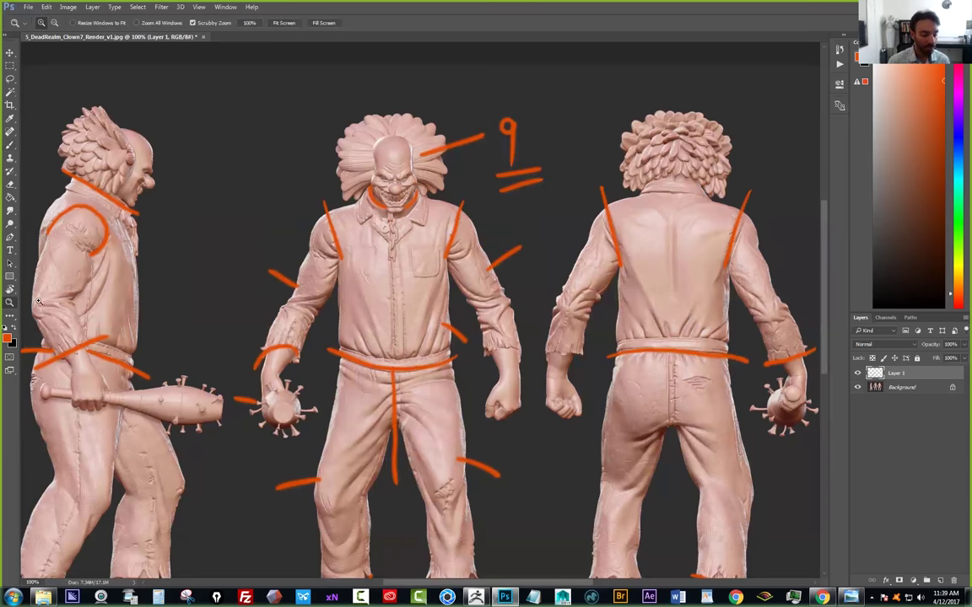
left_click(434, 305, "alt")
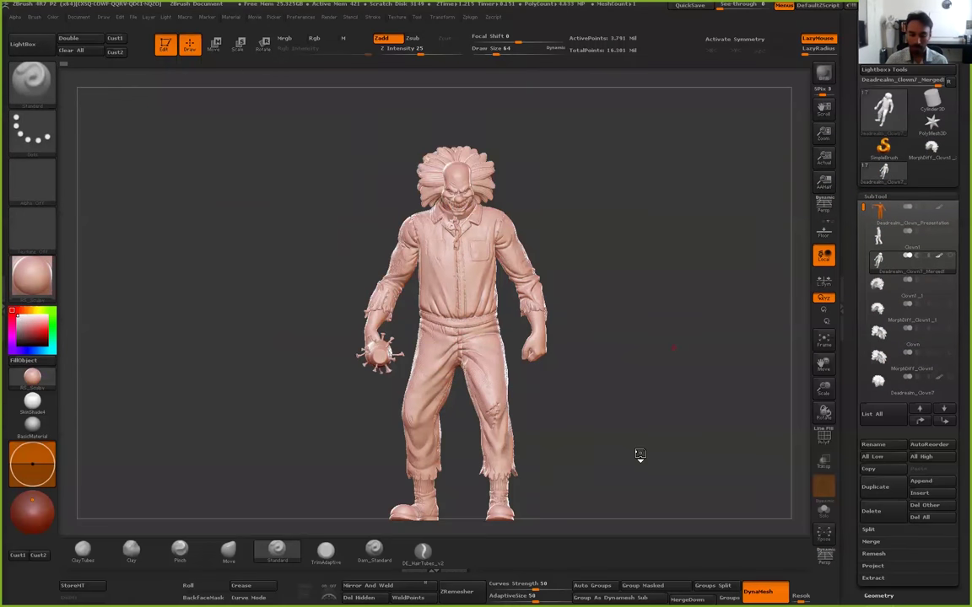
Switch to ZBrush, duplicate the merged clown subtool, and move the active copy down the subtool list to just above Deadrealm_Clown7
mouse_move(605, 456)
left_mouse_down()
mouse_move(485, 447)
mouse_move(713, 445)
left_mouse_up()
left_click(880, 487)
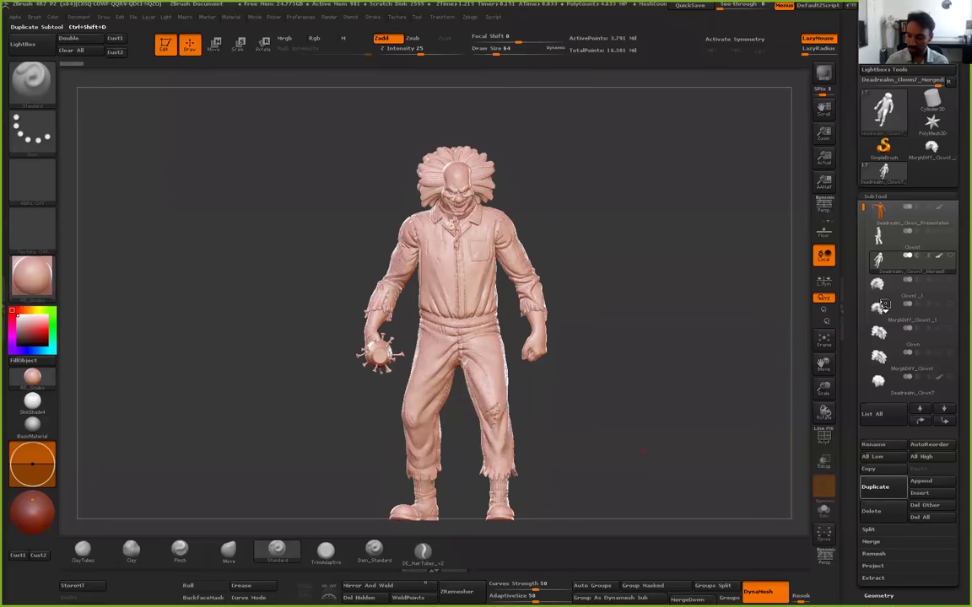
left_click(945, 421)
left_click(945, 422)
left_click(945, 422)
left_click(944, 422)
left_click(944, 421)
left_click(945, 422)
left_click(927, 422)
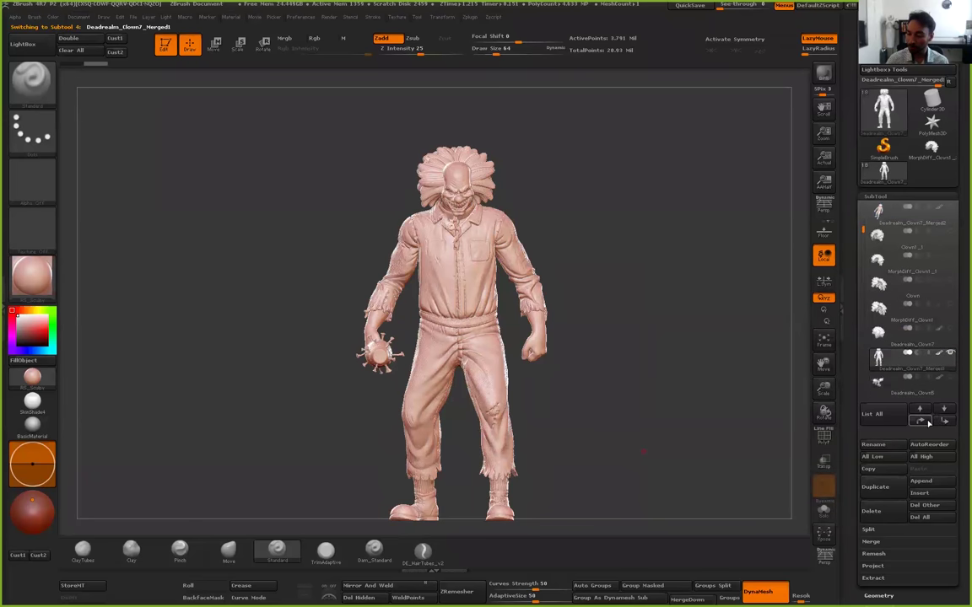
left_click(928, 422)
Display the polyframe on the merged clown and examine its mesh density over the full figure, head and torso
left_click_drag(630, 319, 625, 379)
left_click(822, 437)
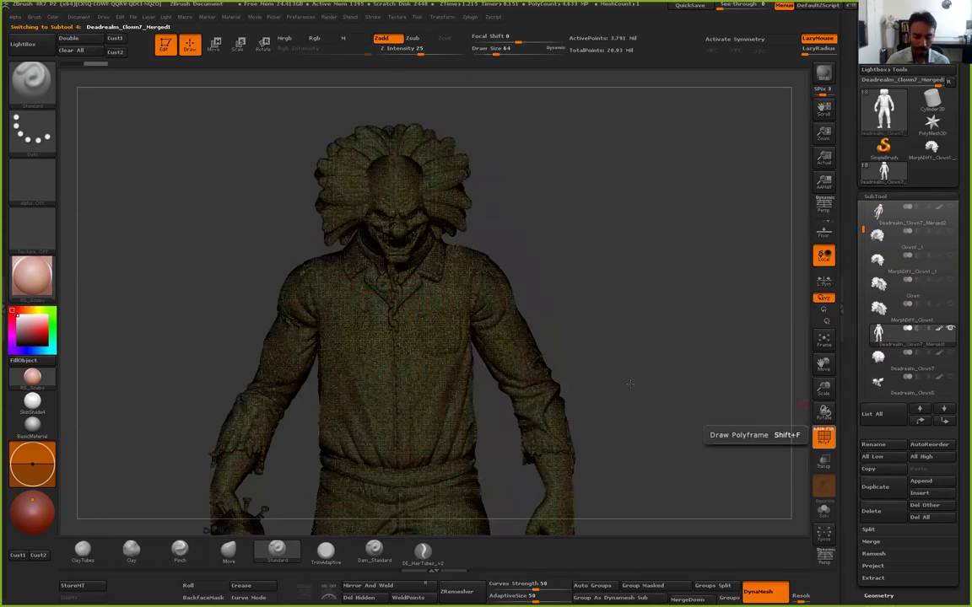
left_click_drag(595, 416, 635, 258, "alt")
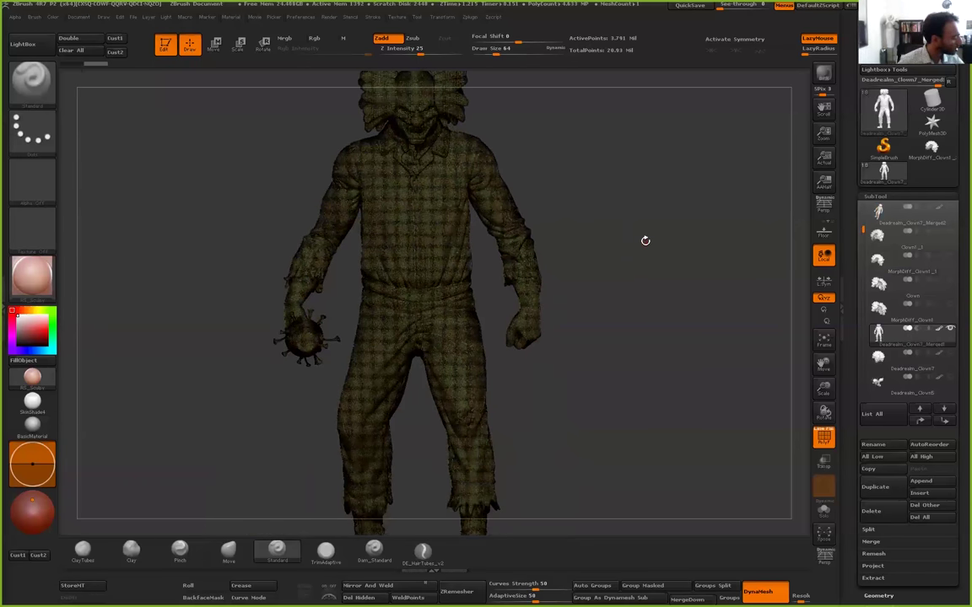
left_click_drag(638, 305, 587, 320, "alt")
key("d")
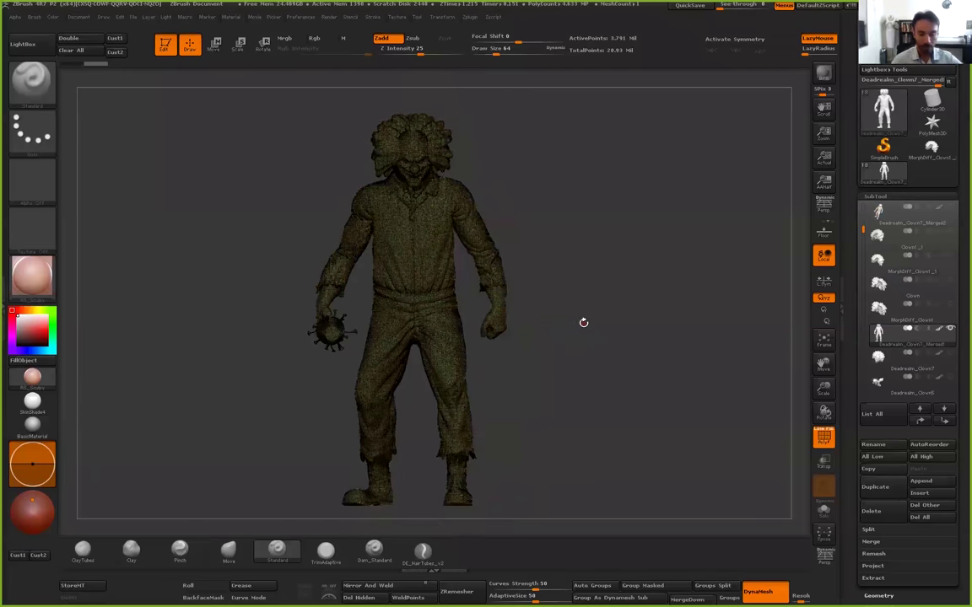
left_click_drag(581, 323, 405, 190)
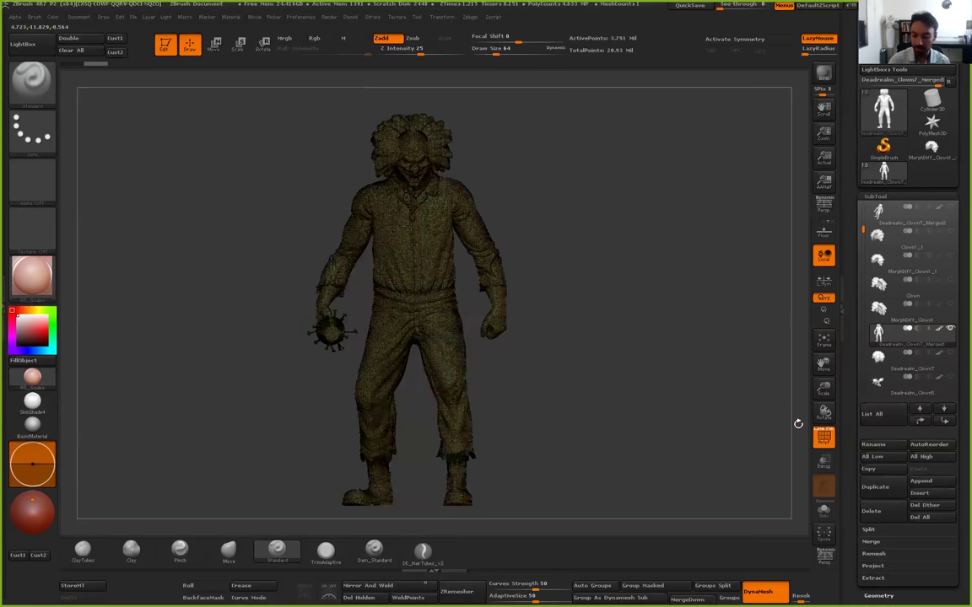
left_click_drag(700, 165, 501, 245, "alt")
left_click_drag(690, 212, 609, 323, "alt")
left_click_drag(695, 341, 528, 271, "alt")
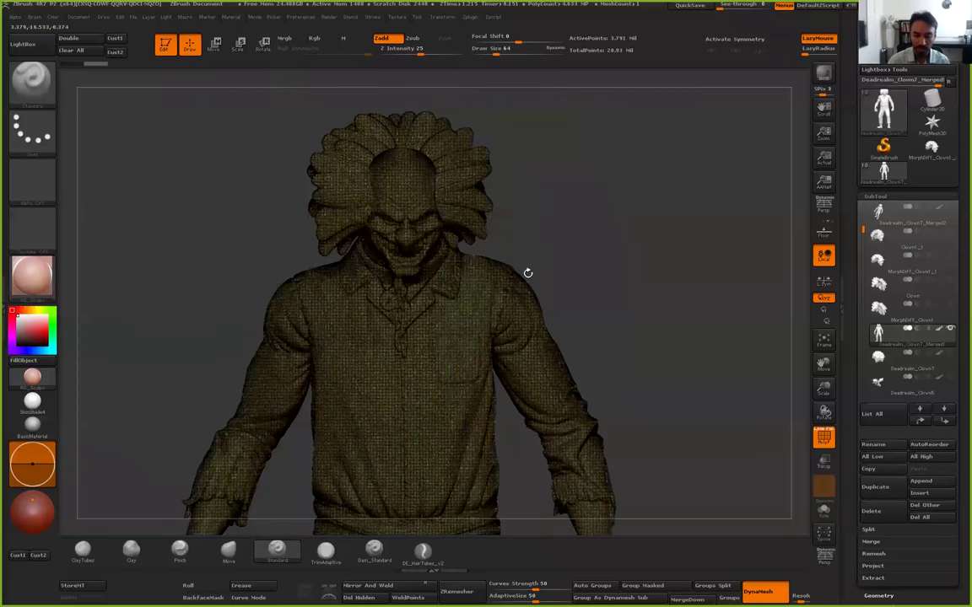
Set SliceCurve as the brush used for cutting the clown mesh
key("ctrl+shift")
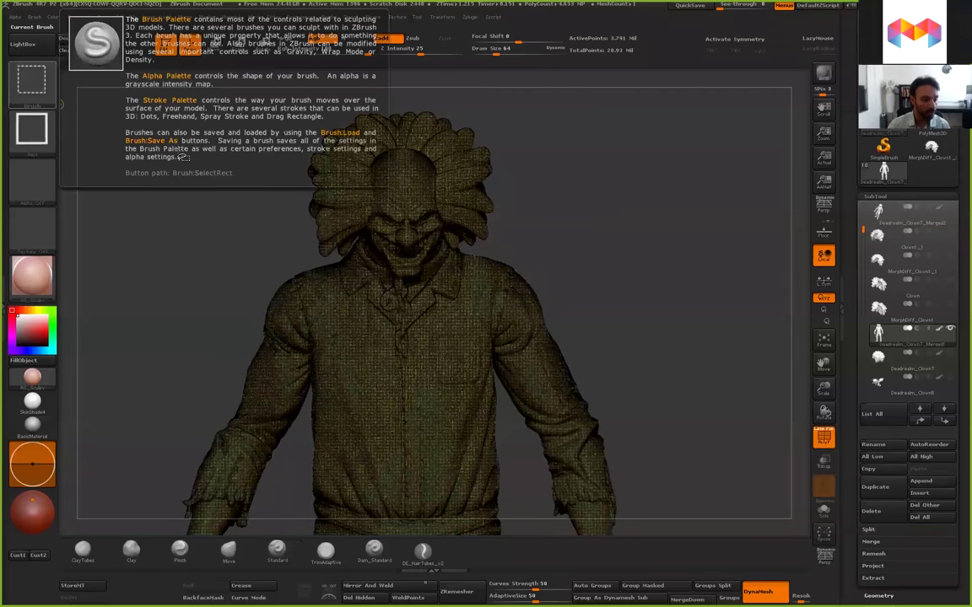
key("ctrl+shift")
left_click(40, 92)
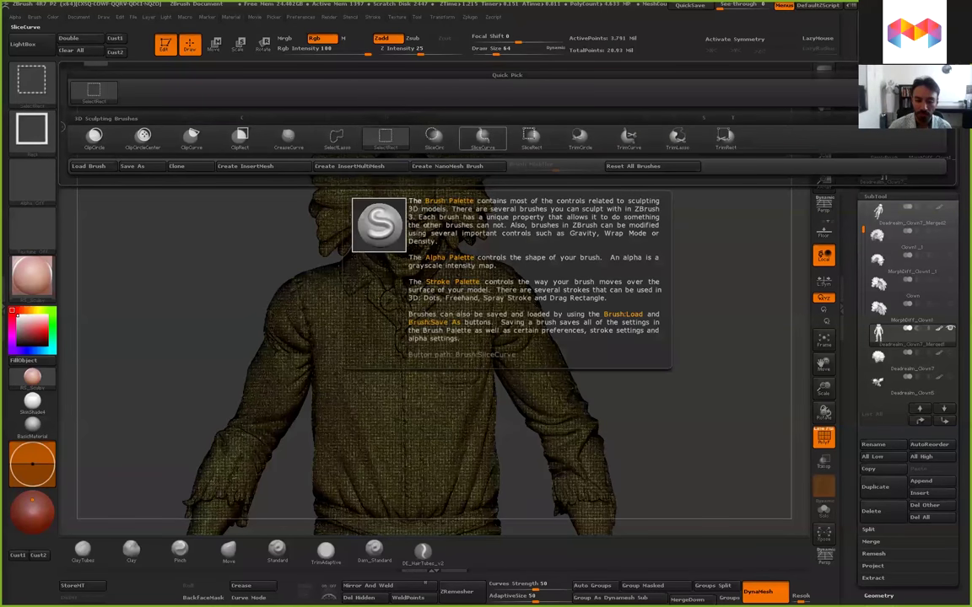
left_click(483, 139)
Try SliceCurve cuts across the clown: two diagonally through the torso, one horizontally above the waist and one across the thighs
left_click_drag(641, 354, 641, 192, "alt")
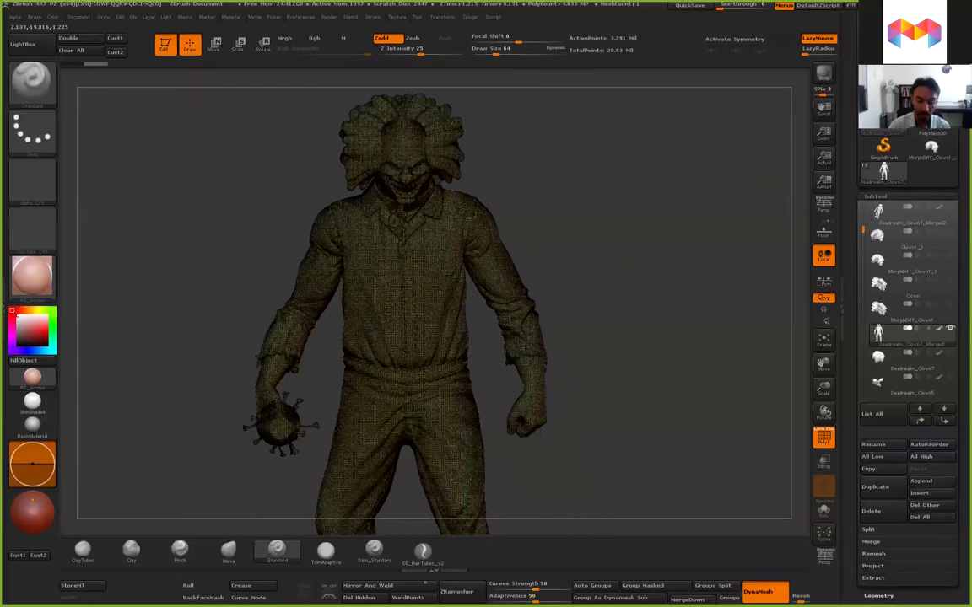
mouse_move(504, 158)
left_mouse_down("ctrl+shift")
mouse_move(459, 192)
mouse_move(342, 354)
mouse_move(217, 209)
mouse_move(650, 331)
mouse_move(253, 367)
left_mouse_up("ctrl+shift")
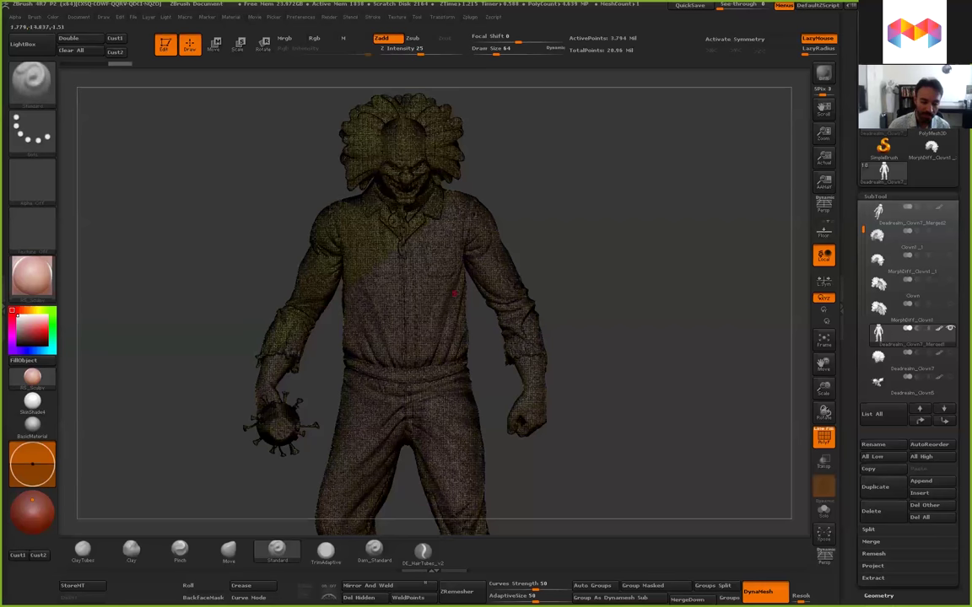
left_click(822, 436)
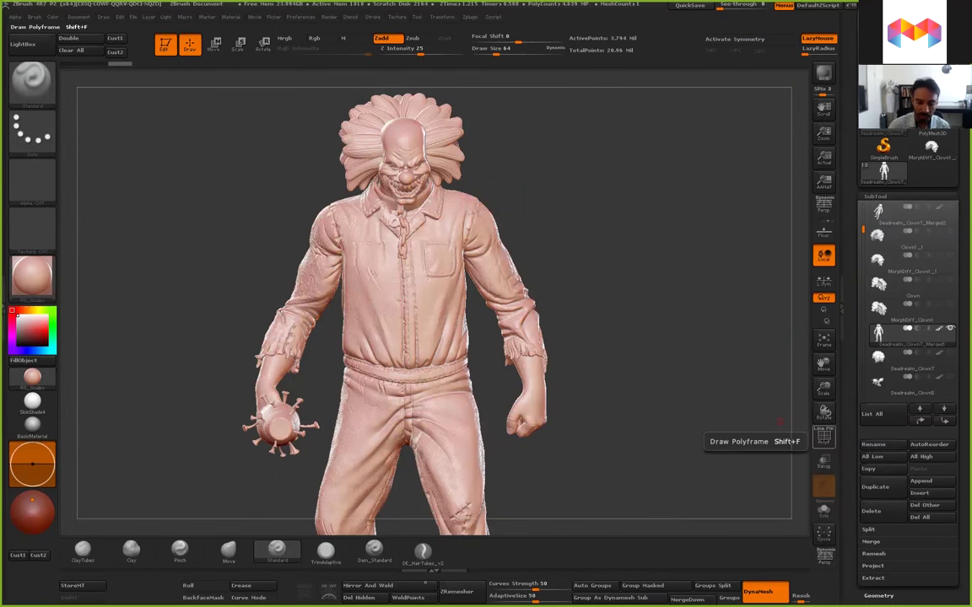
left_click(823, 436)
left_click_drag(550, 203, 353, 398, "ctrl+shift")
left_click_drag(590, 322, 95, 322, "ctrl+shift")
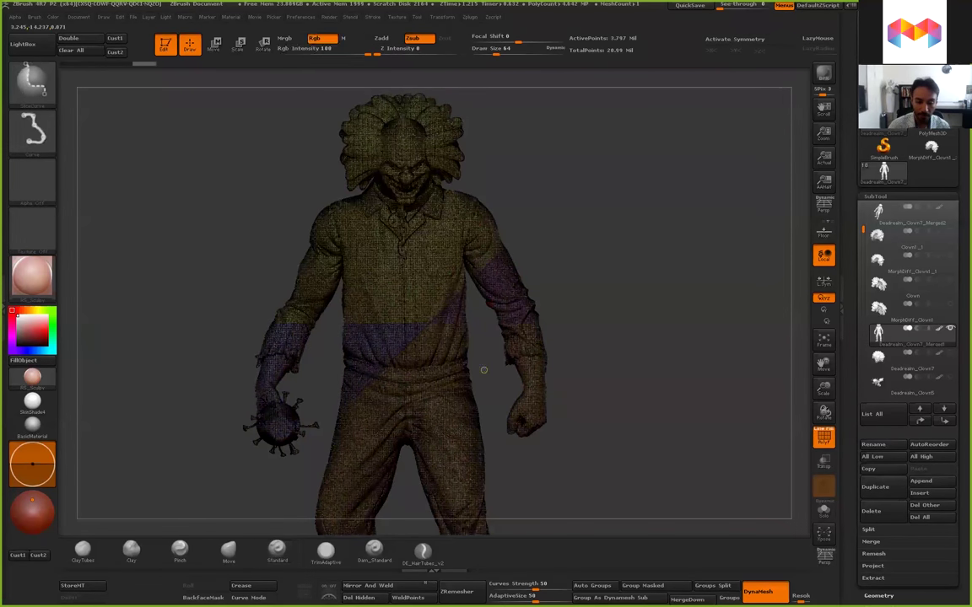
left_click_drag(489, 415, 175, 498, "ctrl+shift")
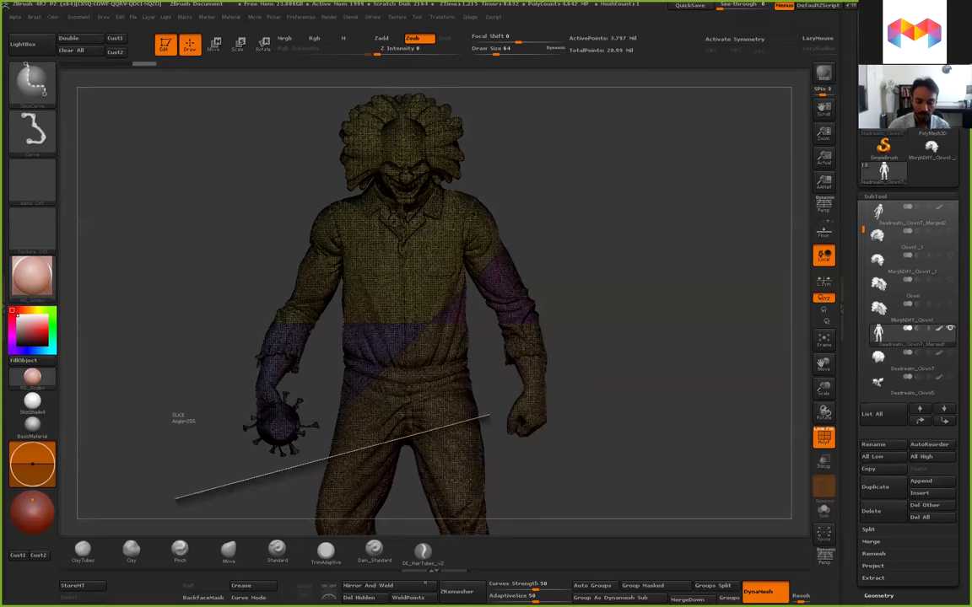
Undo the trial slices across the clown's torso and thighs
right_click_drag(407, 319, 367, 239, "alt")
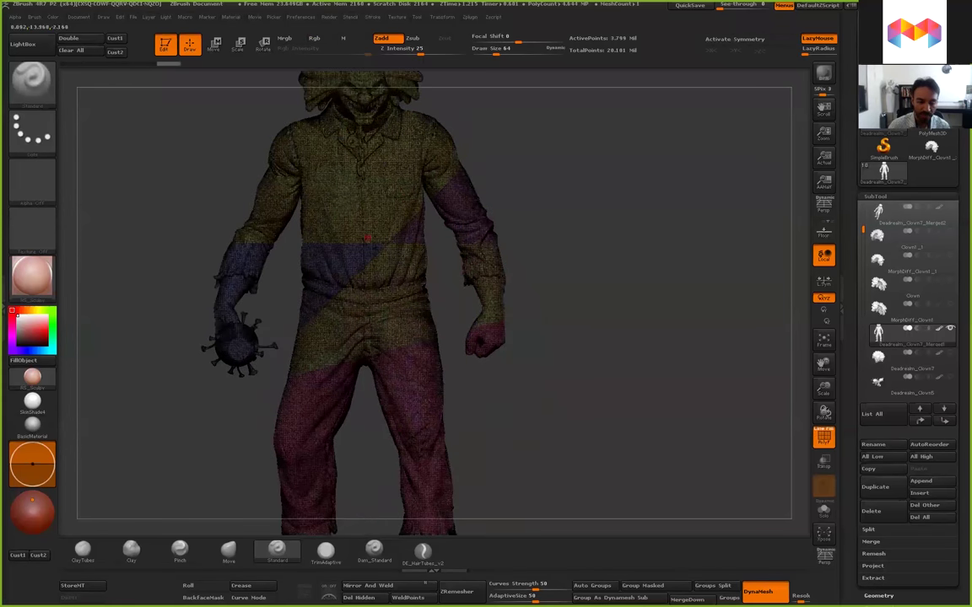
key("ctrl")
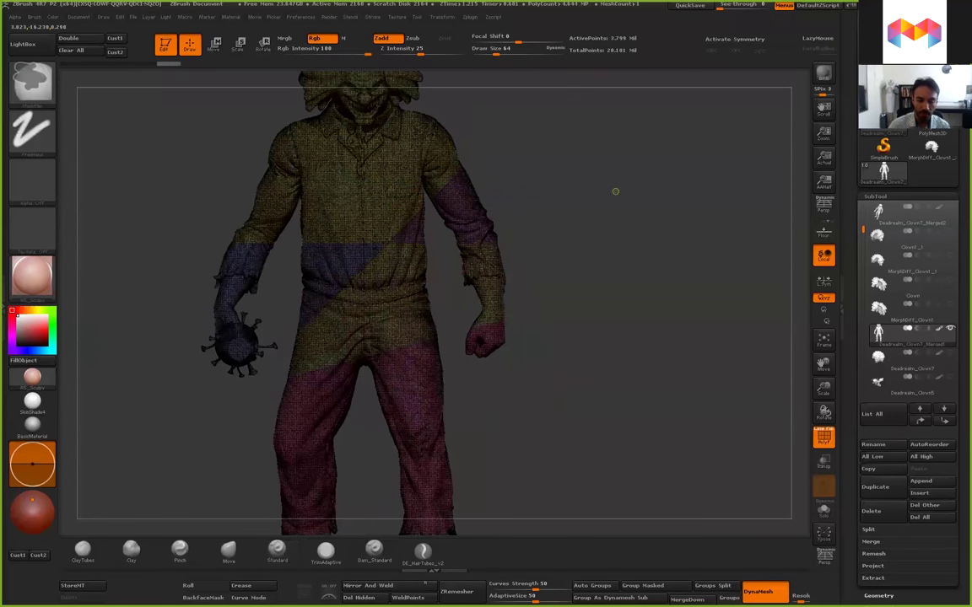
key("ctrl+z")
key("ctrl+z")
Slice the clown along its left shoulder seam, running the cut down through the armpit
right_click_drag(526, 195, 543, 527, "alt")
mouse_move(543, 236)
right_mouse_down("alt")
mouse_move(430, 489)
mouse_move(461, 447)
right_mouse_up("alt")
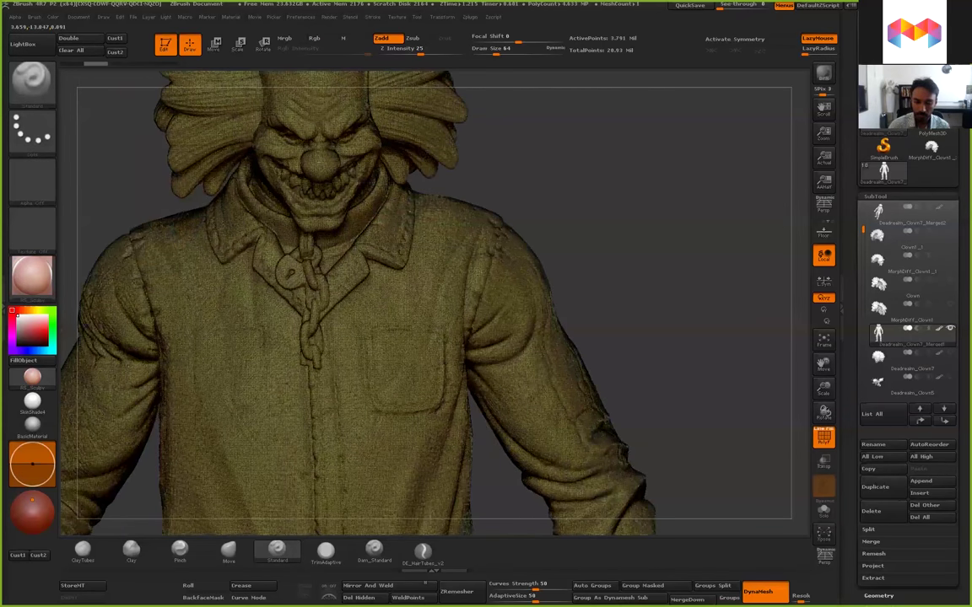
mouse_move(519, 175)
left_mouse_down("ctrl+shift")
mouse_move(397, 506)
mouse_move(416, 522)
left_mouse_up("ctrl+shift")
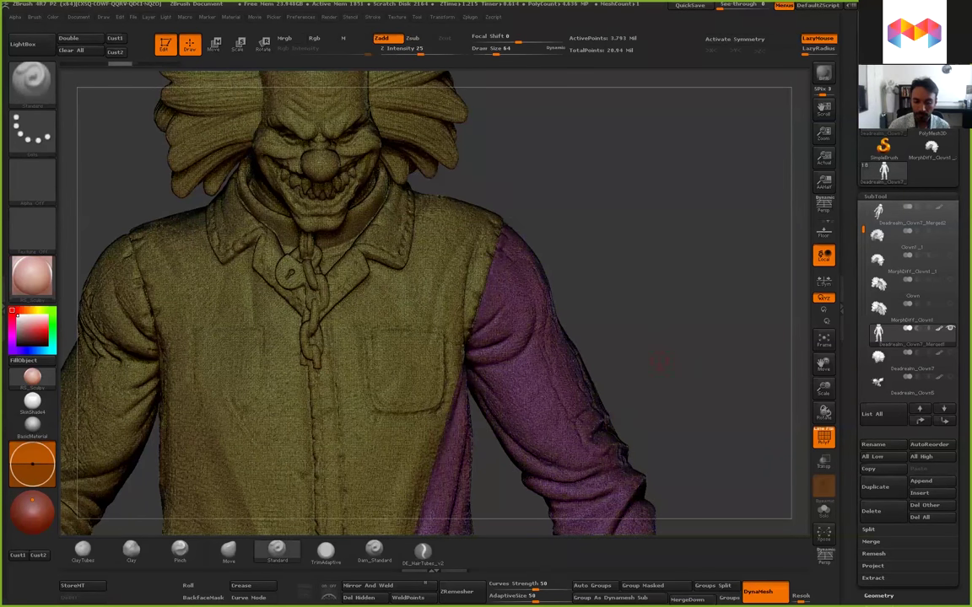
Examine from the back and the front where the shoulder slice runs through the clown's torso and legs
left_click_drag(717, 337, 362, 338)
left_click_drag(591, 304, 775, 289, "alt")
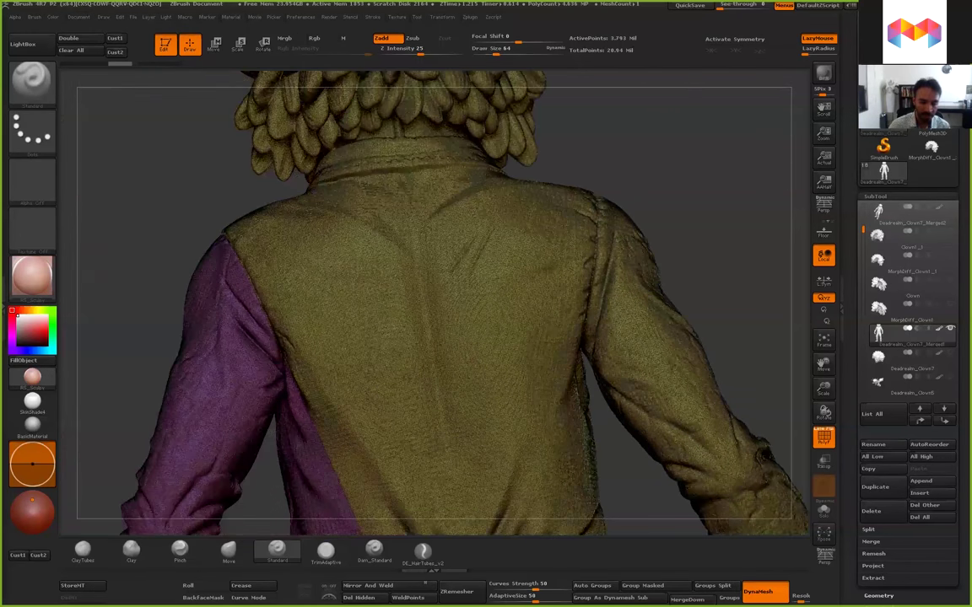
left_click_drag(641, 152, 786, 137, "alt")
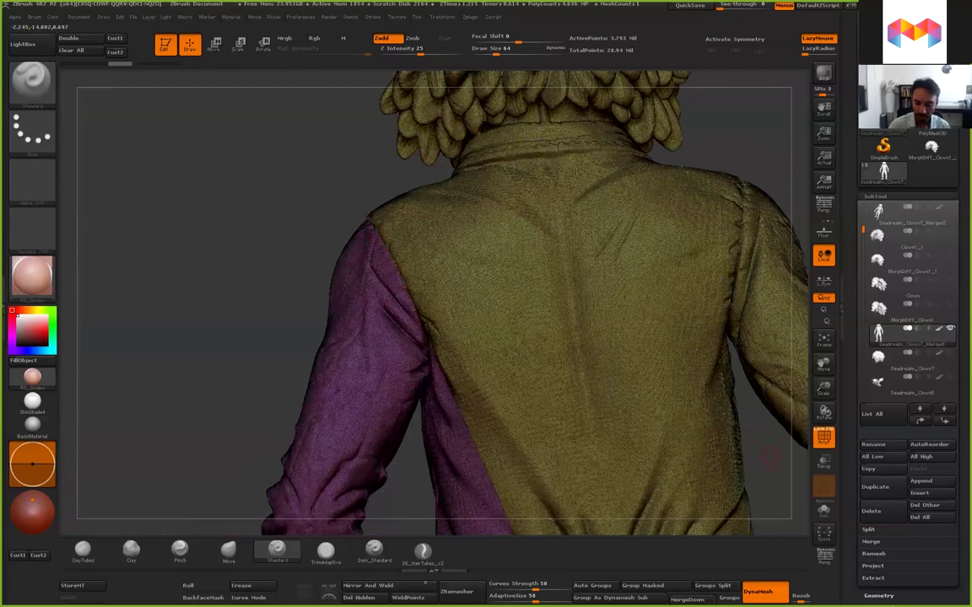
left_click_drag(253, 337, 253, 236, "alt")
key("f")
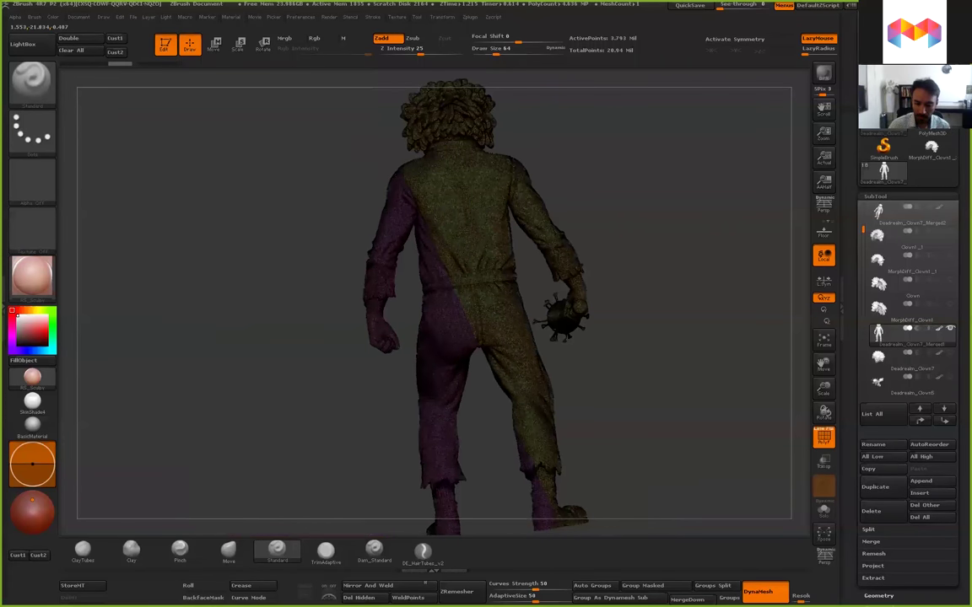
left_click_drag(279, 282, 577, 282)
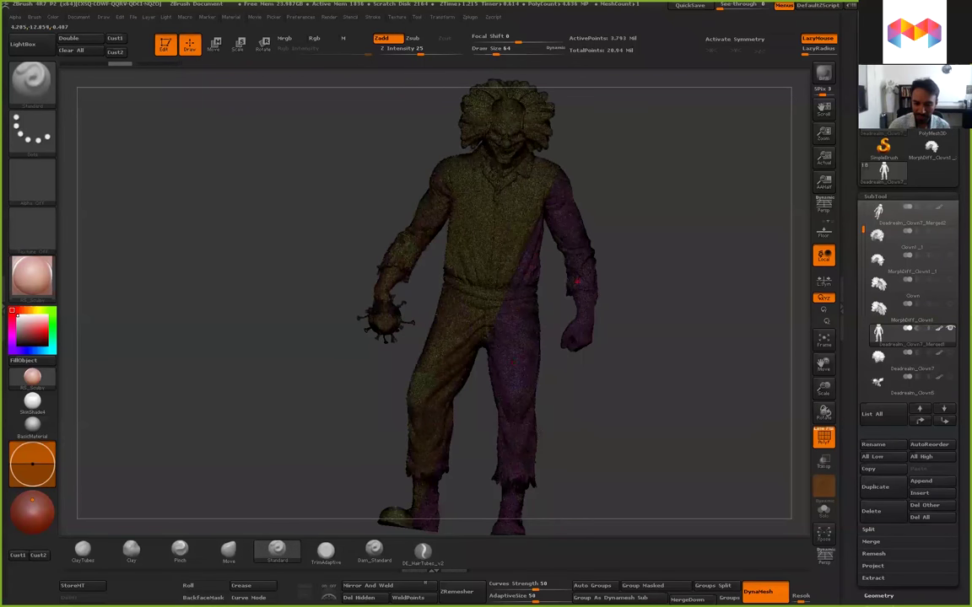
left_click_drag(591, 396, 590, 337, "alt")
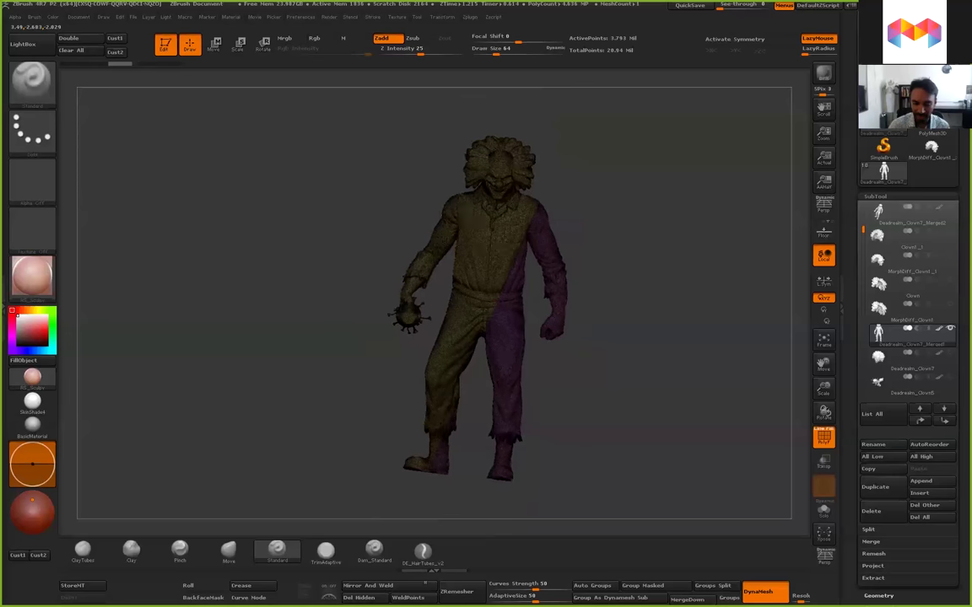
Isolate the polygroup on the outer side of the shoulder slice and view it without the polyframe
left_click(560, 277, "ctrl+shift")
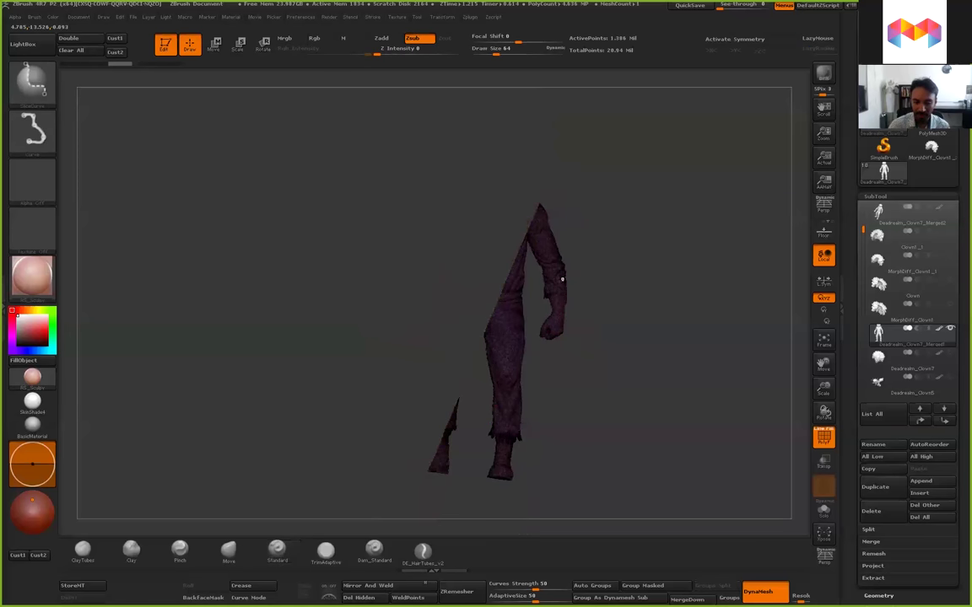
left_click_drag(641, 286, 498, 287)
mouse_move(590, 394)
left_mouse_down()
mouse_move(742, 394)
mouse_move(641, 394)
mouse_move(726, 394)
left_mouse_up()
key("shift+f")
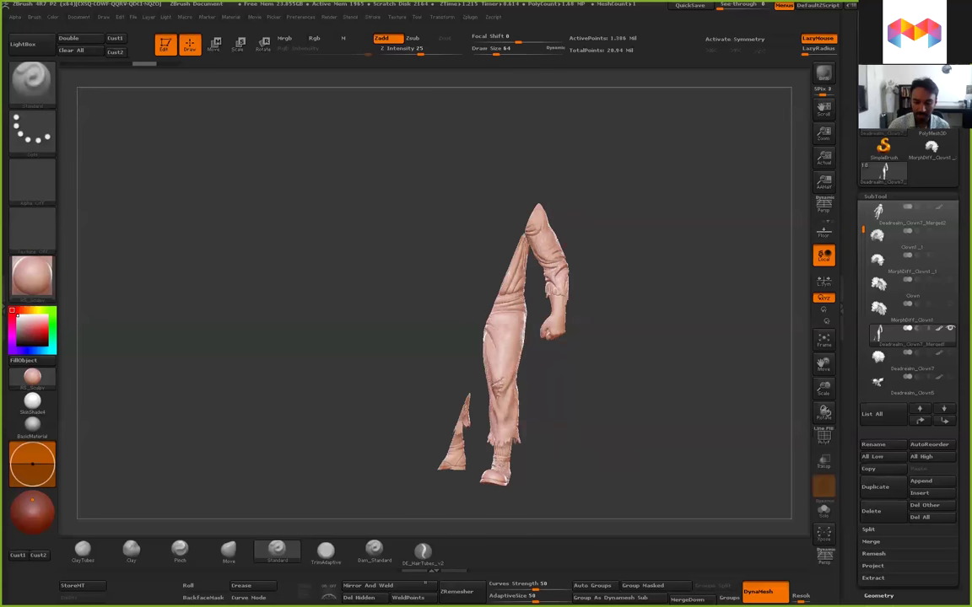
left_click_drag(482, 474, 557, 474, "shift")
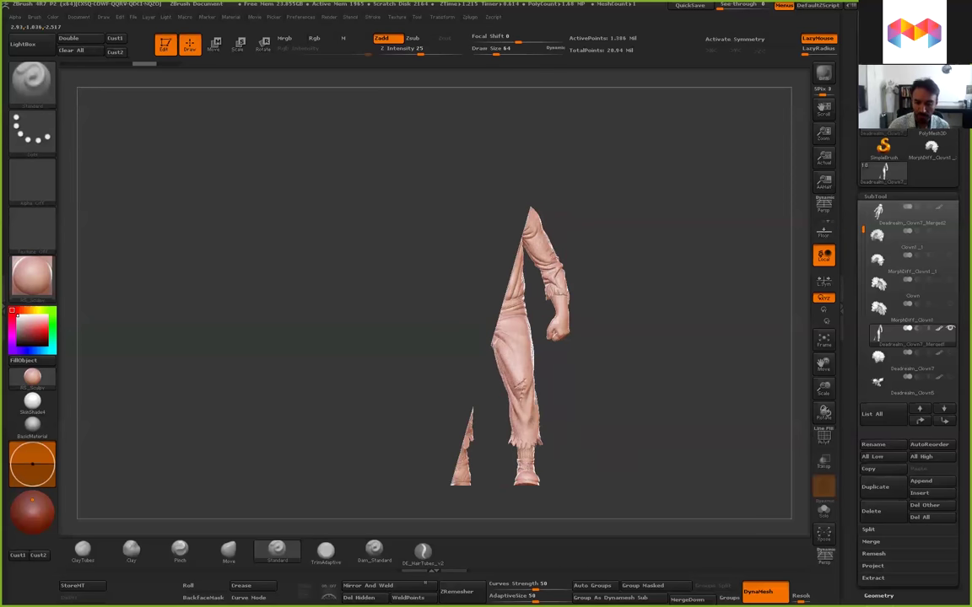
mouse_move(641, 394)
left_mouse_down()
mouse_move(549, 394)
mouse_move(636, 394)
mouse_move(628, 394)
left_mouse_up()
Switch the selection brush to SelectLasso and hide the leg and torso areas around the sliced-off left arm
key("ctrl+shift")
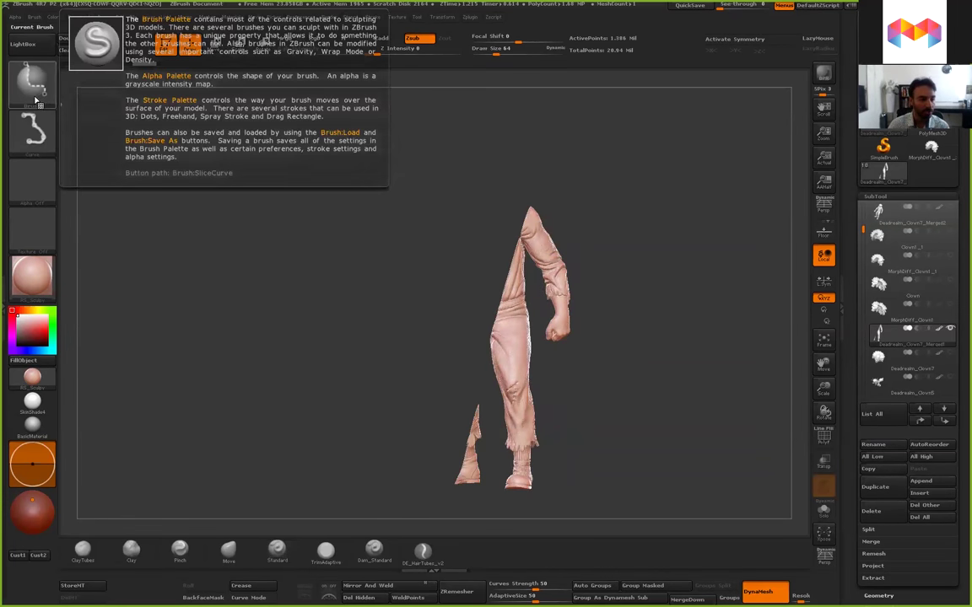
left_click(36, 95)
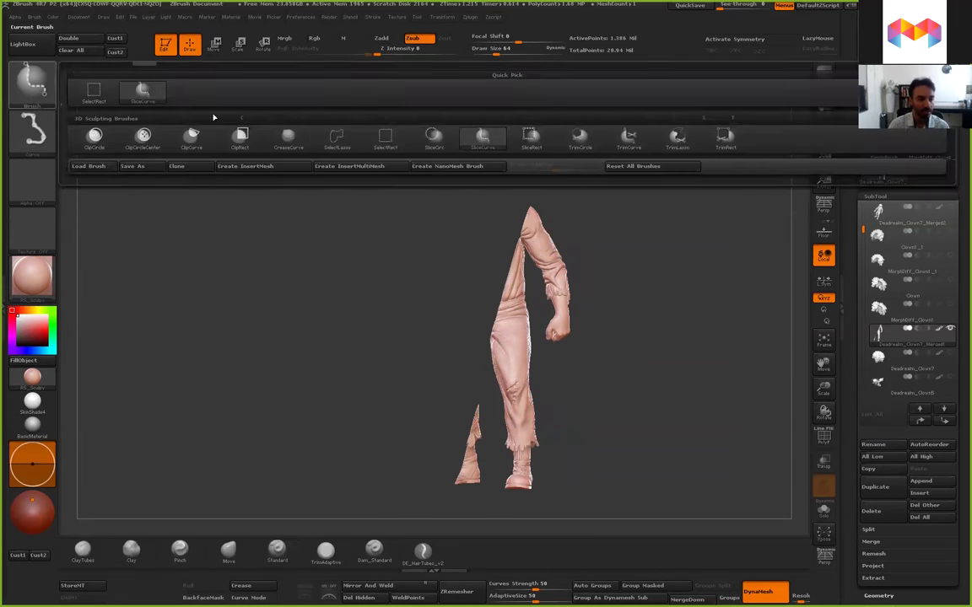
left_click(330, 142)
mouse_move(498, 301)
left_mouse_down("ctrl+alt+shift")
mouse_move(544, 533)
mouse_move(594, 534)
left_mouse_up("ctrl+alt+shift")
mouse_move(525, 160)
left_mouse_down()
mouse_move(525, 241)
mouse_move(525, 161)
left_mouse_up()
left_click_drag(354, 337, 251, 533, "alt")
mouse_move(511, 470)
left_mouse_down("ctrl+alt+shift")
mouse_move(472, 325)
mouse_move(341, 244)
left_mouse_up("ctrl+alt+shift")
mouse_move(500, 374)
left_mouse_down("ctrl+alt+shift")
mouse_move(410, 273)
mouse_move(397, 129)
mouse_move(451, 128)
mouse_move(648, 197)
mouse_move(442, 288)
mouse_move(570, 187)
mouse_move(488, 330)
mouse_move(507, 347)
mouse_move(516, 412)
mouse_move(537, 291)
left_mouse_up("ctrl+alt+shift")
Clear the leftover torso fragments beside the armpit from the visible selection, leaving only the left arm shown
mouse_move(576, 268)
left_mouse_down("ctrl+shift")
mouse_move(514, 280)
mouse_move(502, 410)
mouse_move(565, 449)
mouse_move(640, 291)
left_mouse_up("ctrl+shift")
left_click_drag(538, 458, 685, 145, "alt")
mouse_move(506, 387)
left_mouse_down()
mouse_move(649, 396)
mouse_move(651, 405)
left_mouse_up()
mouse_move(461, 261)
left_mouse_down("ctrl+shift")
mouse_move(385, 295)
mouse_move(271, 415)
mouse_move(581, 498)
mouse_move(574, 494)
left_mouse_up("ctrl+shift")
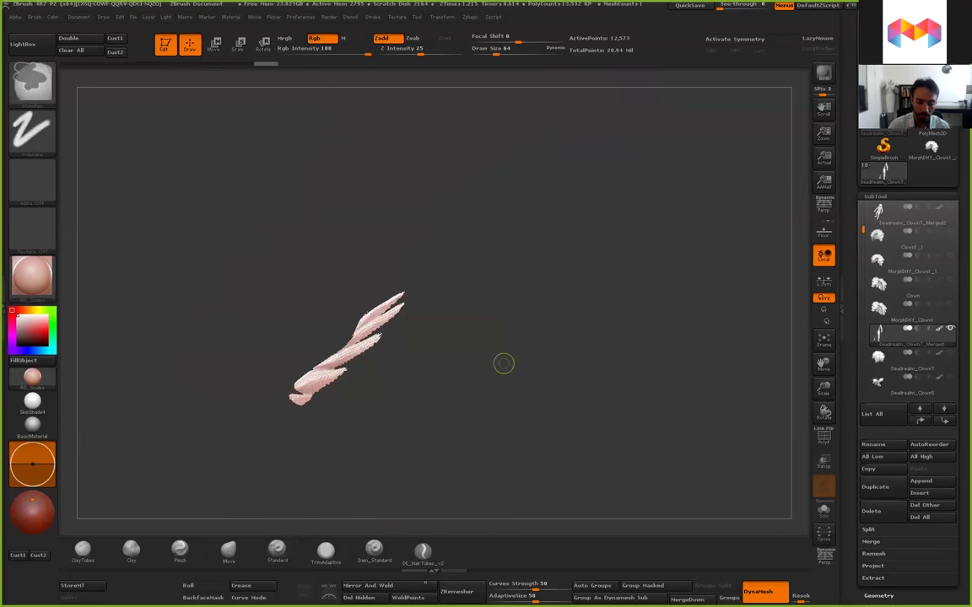
left_click(504, 363, "ctrl+shift")
mouse_move(405, 285)
left_mouse_down("ctrl+shift")
mouse_move(434, 368)
mouse_move(250, 431)
left_mouse_up("ctrl+shift")
mouse_move(371, 346)
left_mouse_down()
mouse_move(280, 370)
mouse_move(298, 420)
mouse_move(205, 395)
mouse_move(295, 392)
mouse_move(253, 354)
mouse_move(194, 371)
mouse_move(151, 355)
mouse_move(384, 371)
mouse_move(396, 438)
mouse_move(591, 194)
mouse_move(565, 169)
left_mouse_up()
left_click_drag(186, 398, 179, 396)
mouse_move(470, 229)
left_mouse_down("ctrl+shift")
mouse_move(440, 369)
mouse_move(399, 346)
left_mouse_up("ctrl+shift")
mouse_move(570, 320)
left_mouse_down("alt")
mouse_move(508, 317)
mouse_move(634, 257)
mouse_move(293, 277)
mouse_move(240, 327)
left_mouse_up("alt")
key("ctrl+shift")
Display the polyframe and assign the isolated left arm to its own polygroup
mouse_move(655, 281)
left_mouse_down("alt")
mouse_move(540, 243)
mouse_move(653, 412)
mouse_move(587, 371)
mouse_move(547, 265)
mouse_move(618, 394)
mouse_move(852, 411)
mouse_move(791, 403)
mouse_move(811, 448)
left_mouse_up("alt")
key("shift+f")
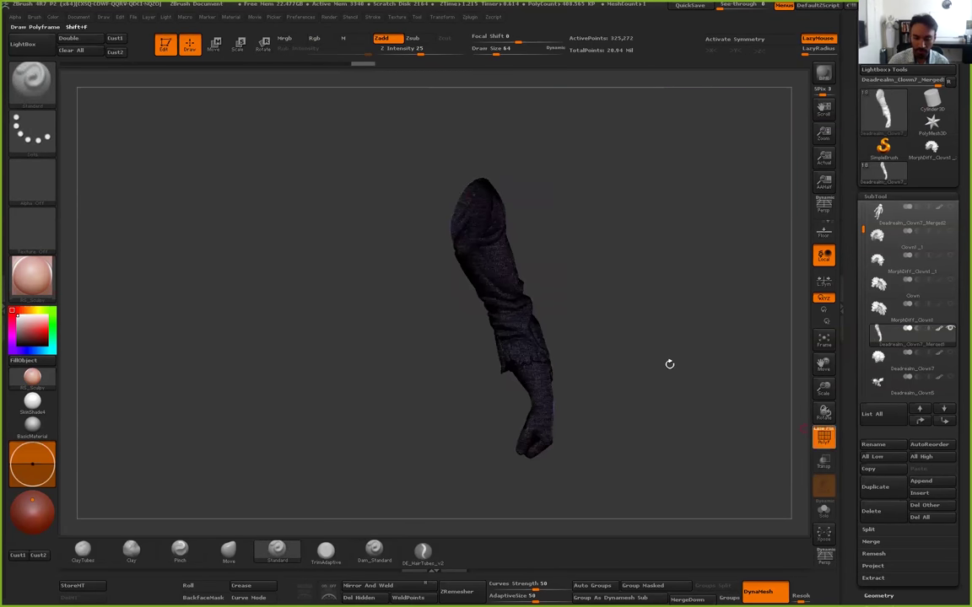
key("ctrl+w")
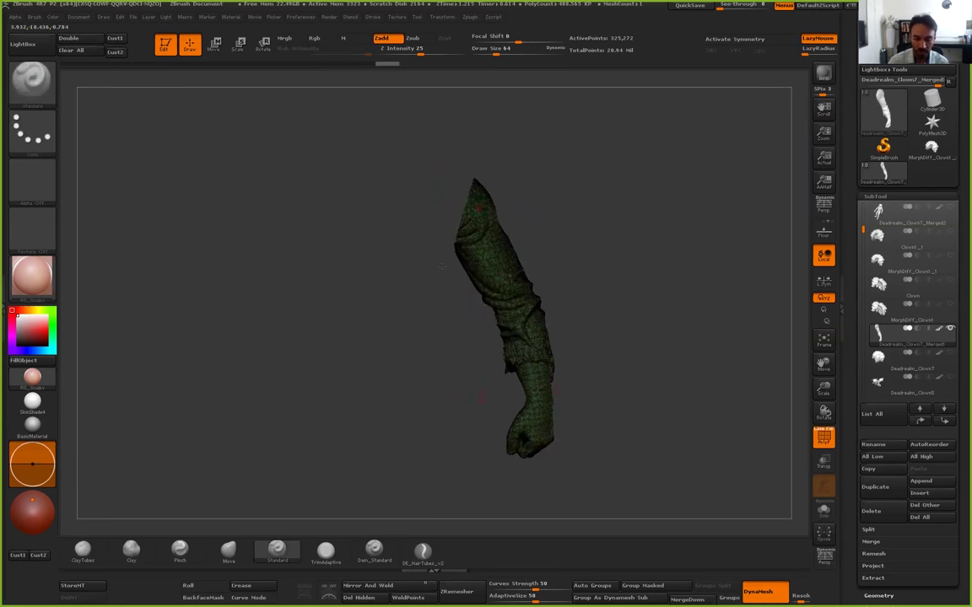
Reveal the rest of the clown without the left arm and assign it to a single polygroup
key("ctrl+shift")
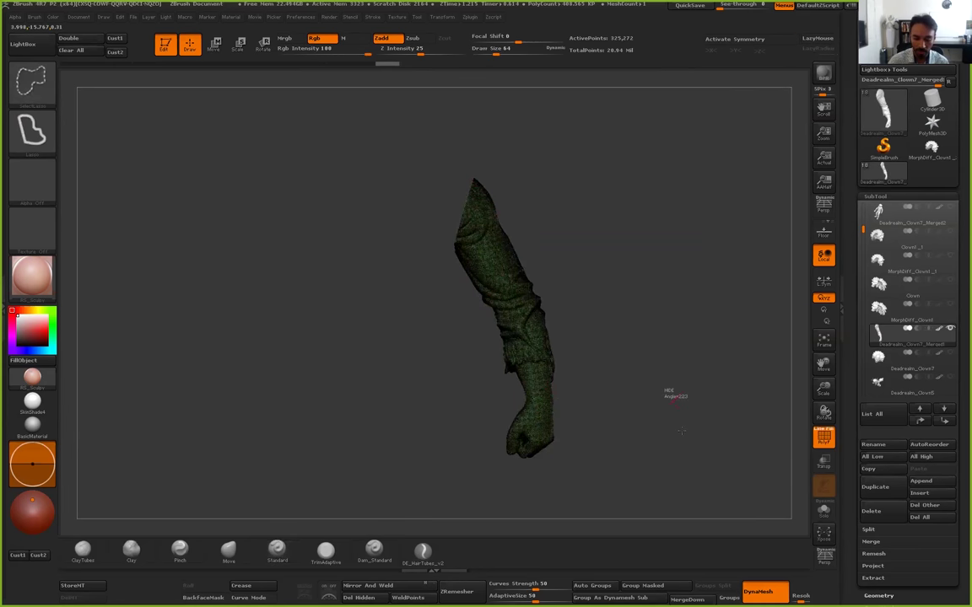
left_click(658, 347, "ctrl+shift")
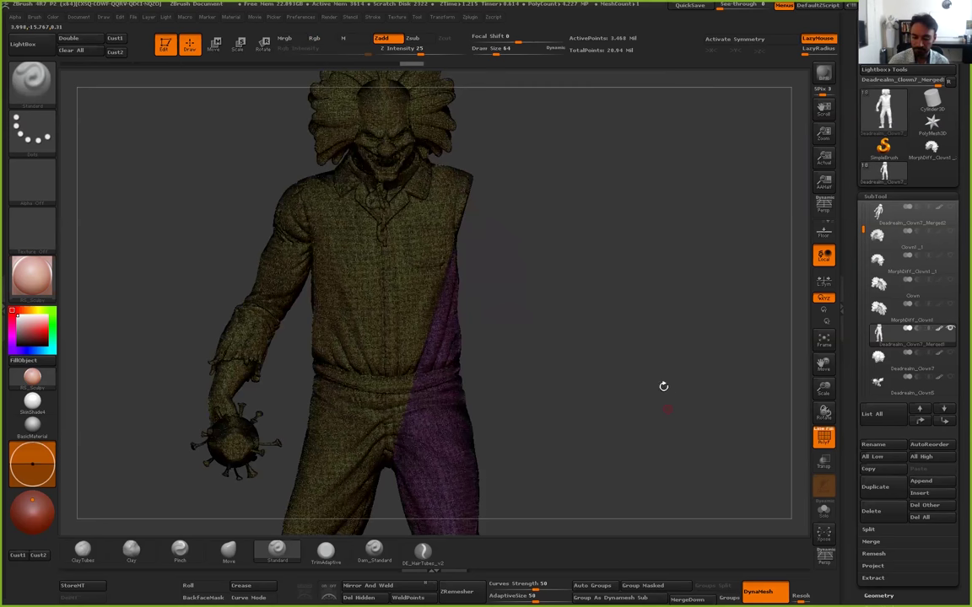
left_click_drag(666, 409, 533, 408)
key("shift+f")
key("ctrl+w")
left_click_drag(535, 346, 516, 262, "alt")
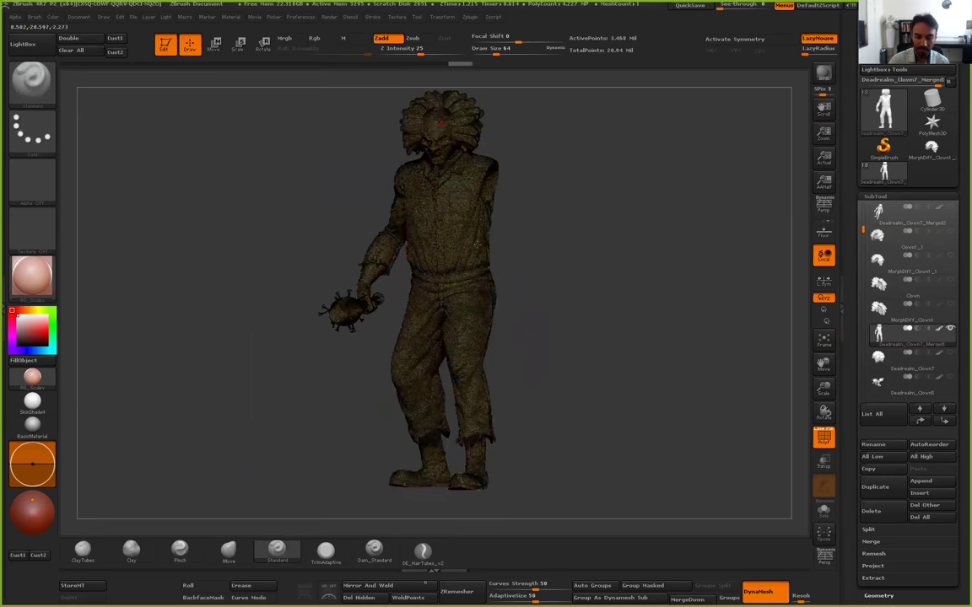
Show the complete clown, check the arm's polygroup border at the shoulder, and turn off the polyframe
key("ctrl+shift")
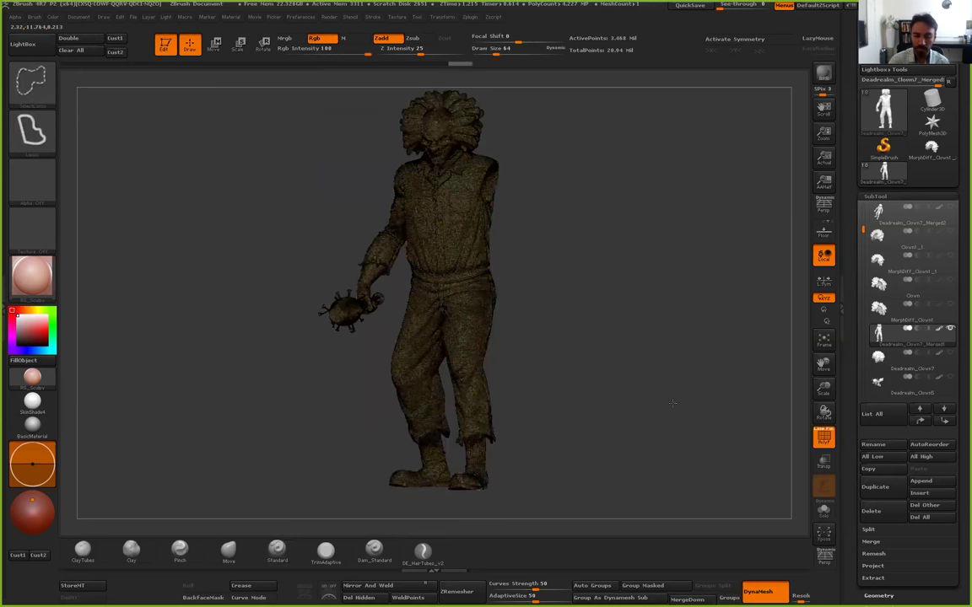
mouse_move(638, 386)
left_mouse_down()
mouse_move(669, 400)
mouse_move(690, 525)
left_mouse_up()
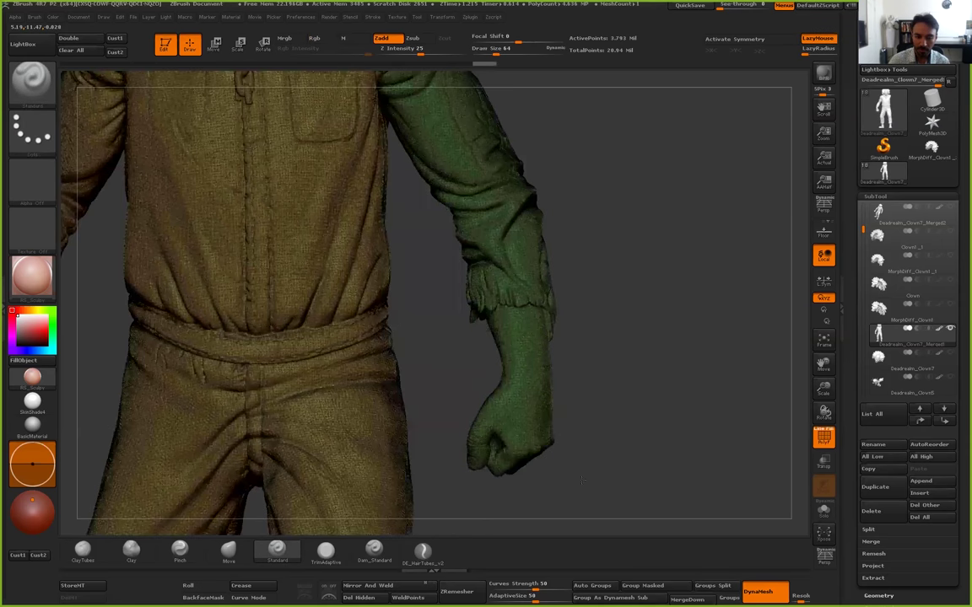
left_click_drag(646, 327, 580, 530, "alt")
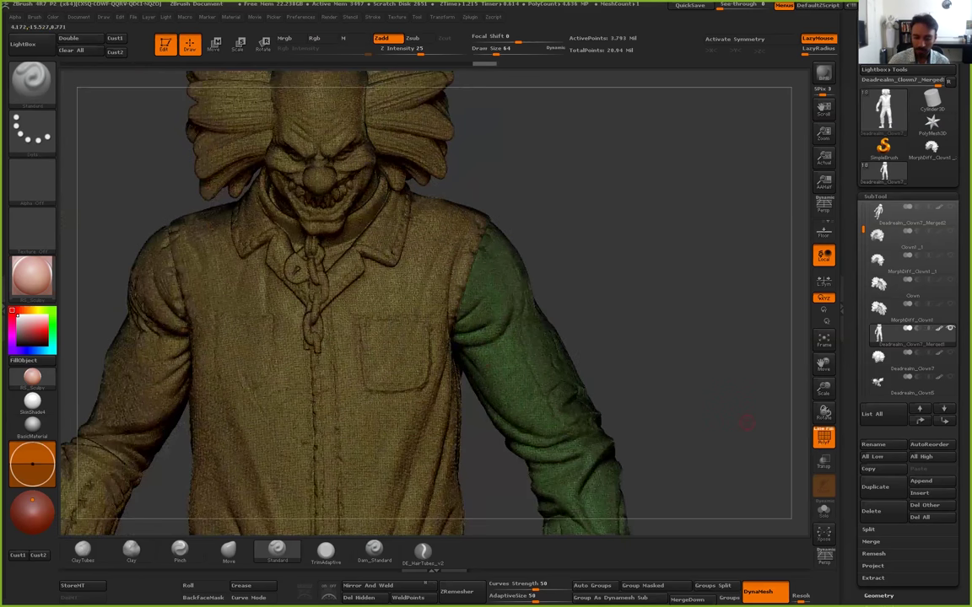
key("shift+f")
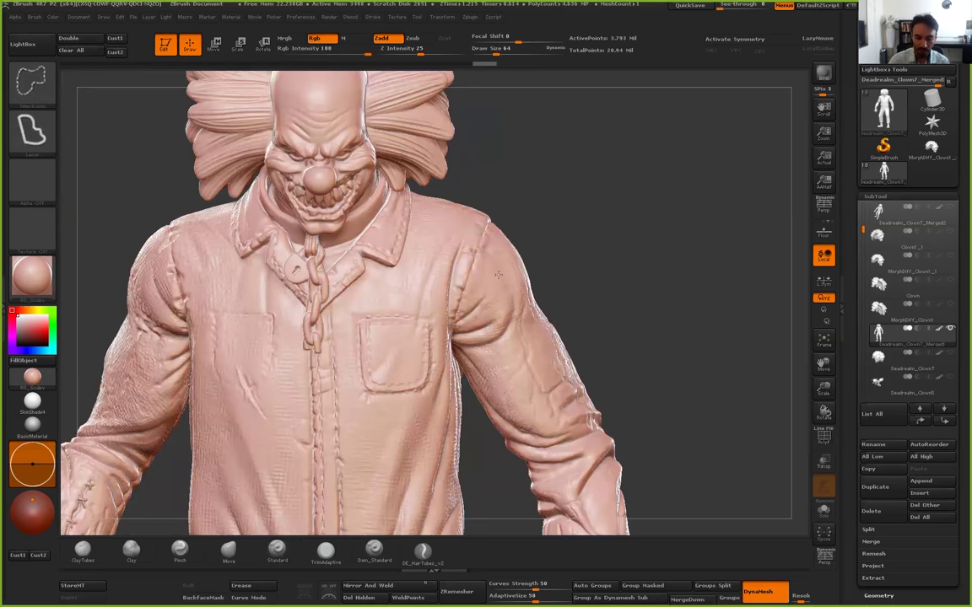
Isolate the left arm by its polygroup and separate it from the hidden body into its own subtool with Split Hidden
key("ctrl+shift")
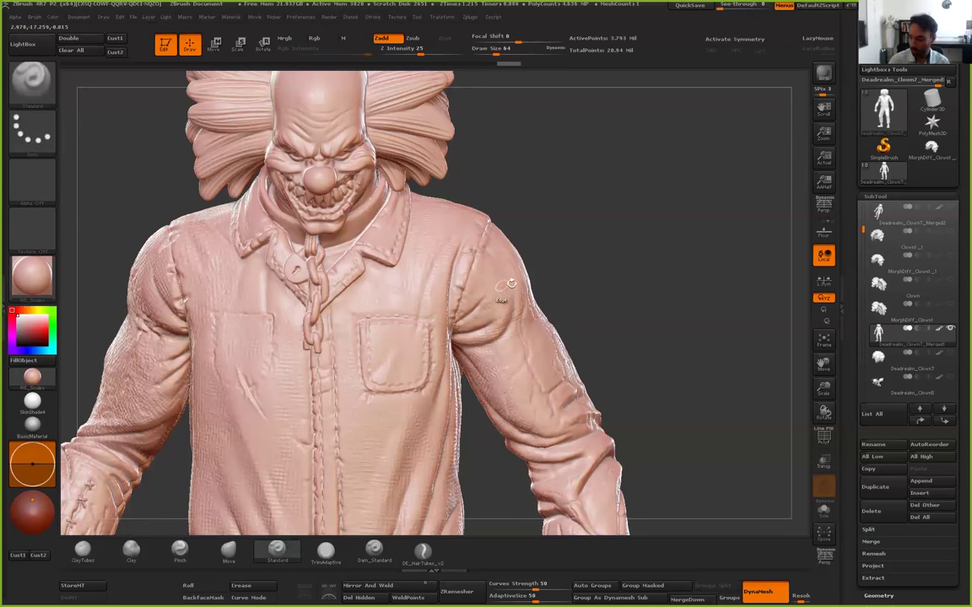
left_click(510, 283, "ctrl+alt+shift")
key("l")
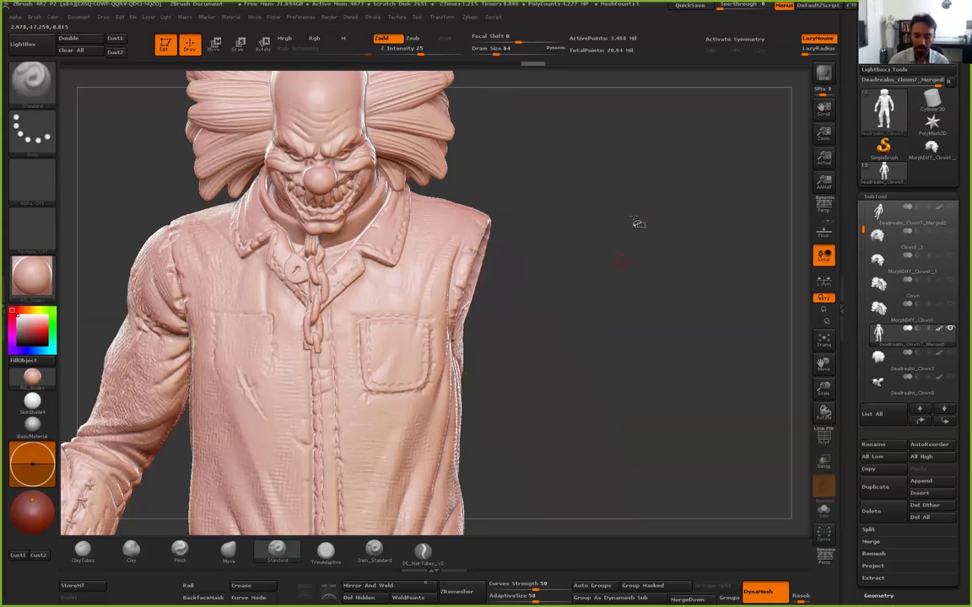
left_click_drag(633, 219, 606, 314)
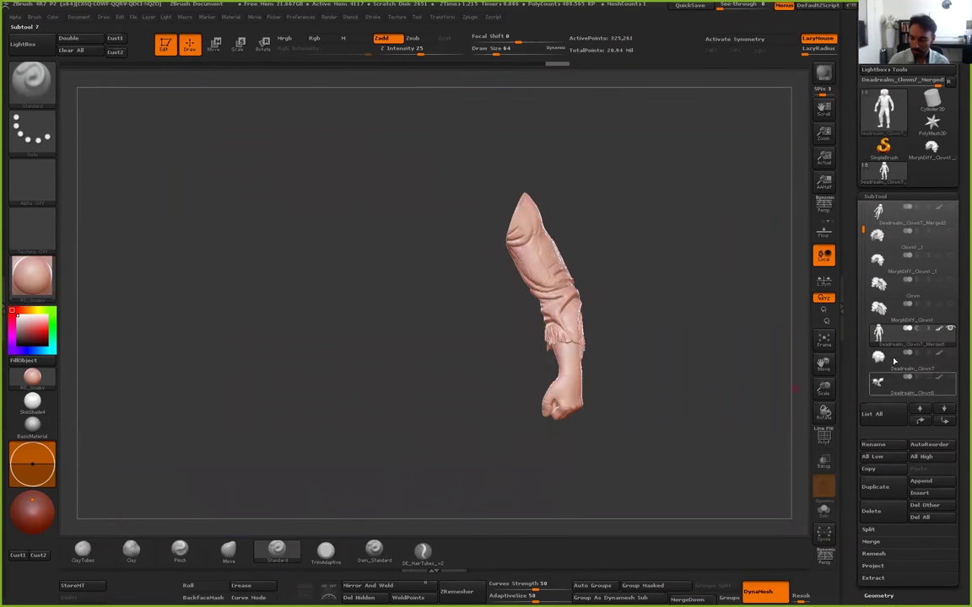
left_click(867, 529)
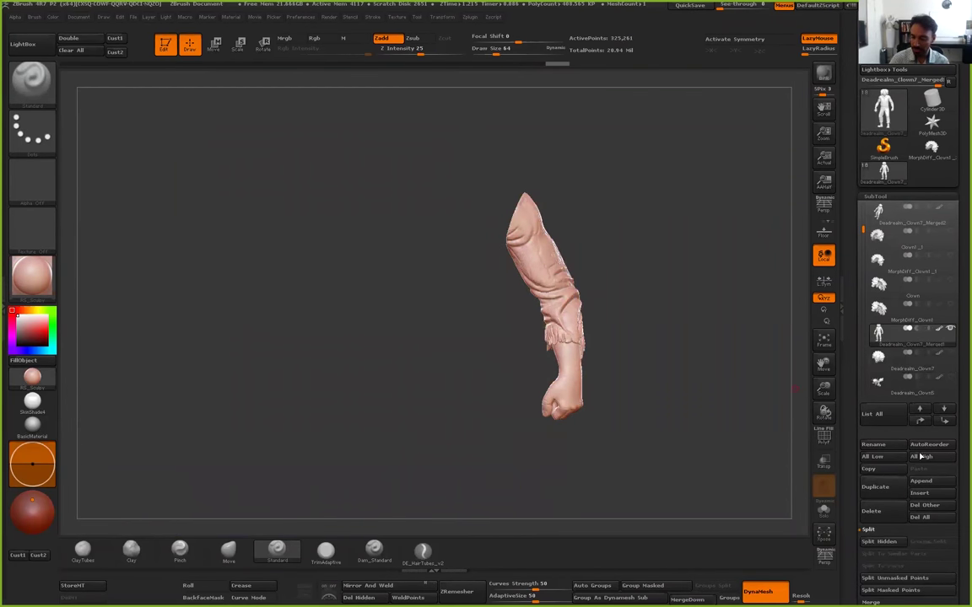
scroll(957, 503, "down", 3)
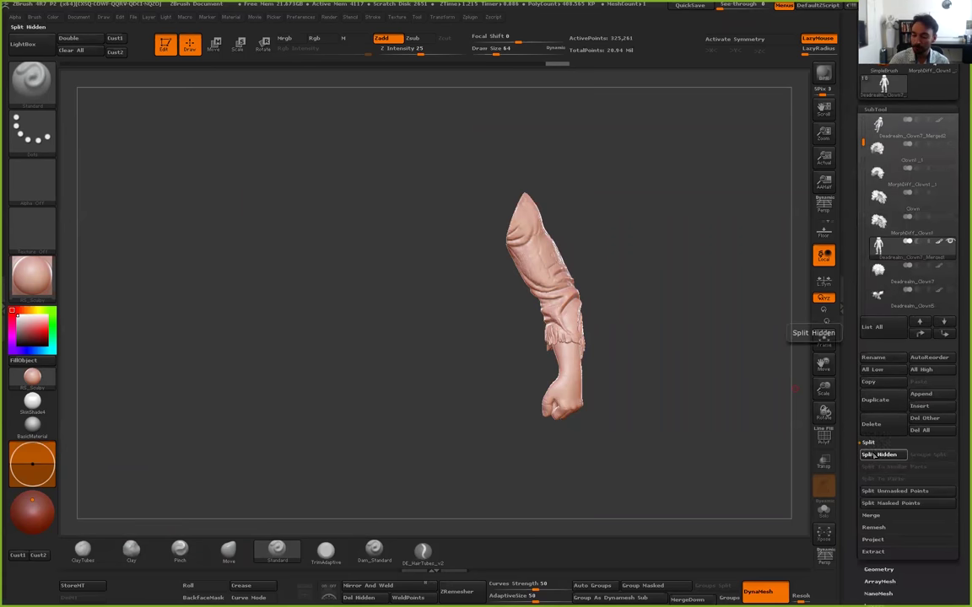
left_click(878, 455)
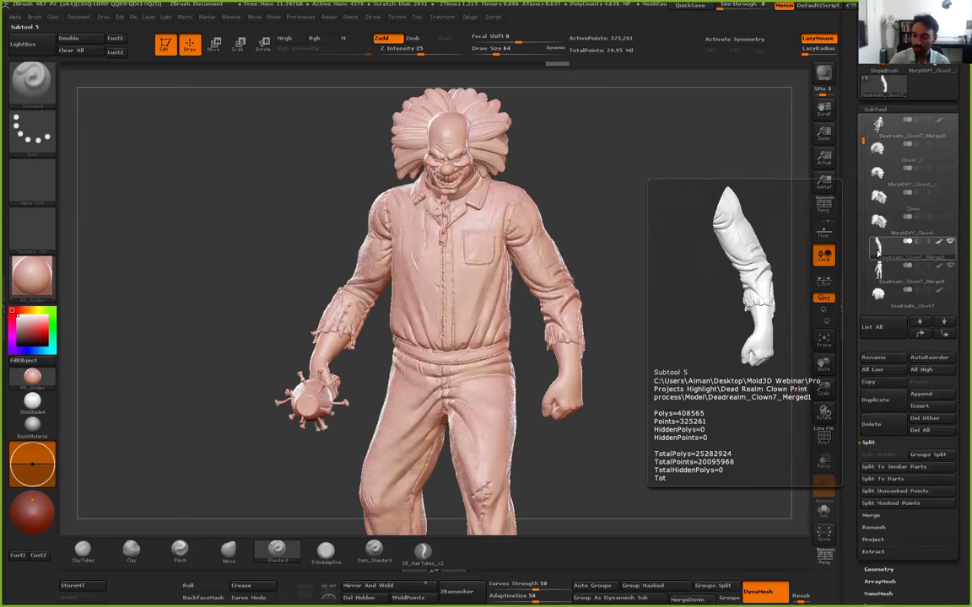
Display the polyframe and switch the active subtool from the arm to the body to check that both are separate
key("shift+f")
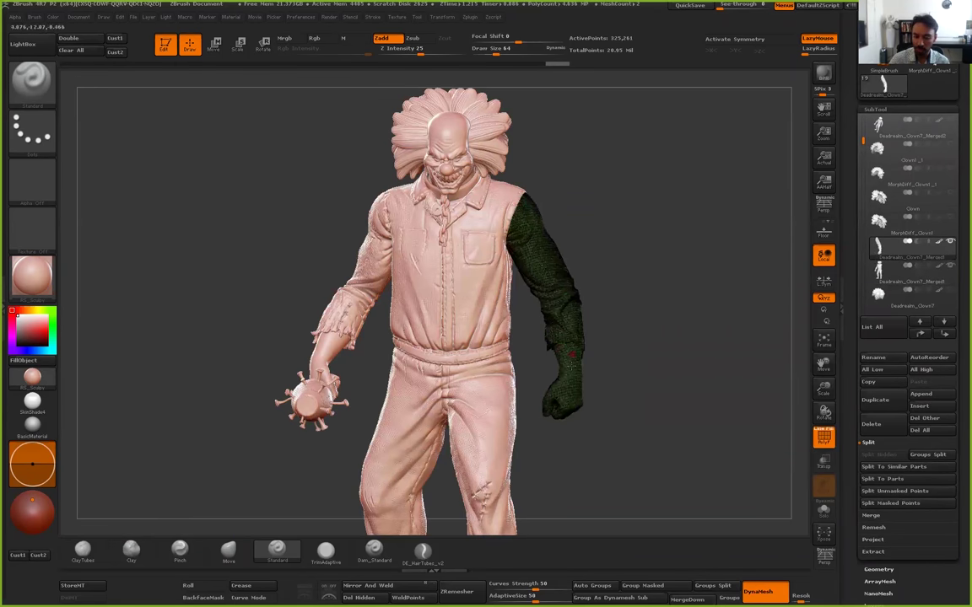
left_click(498, 261, "alt")
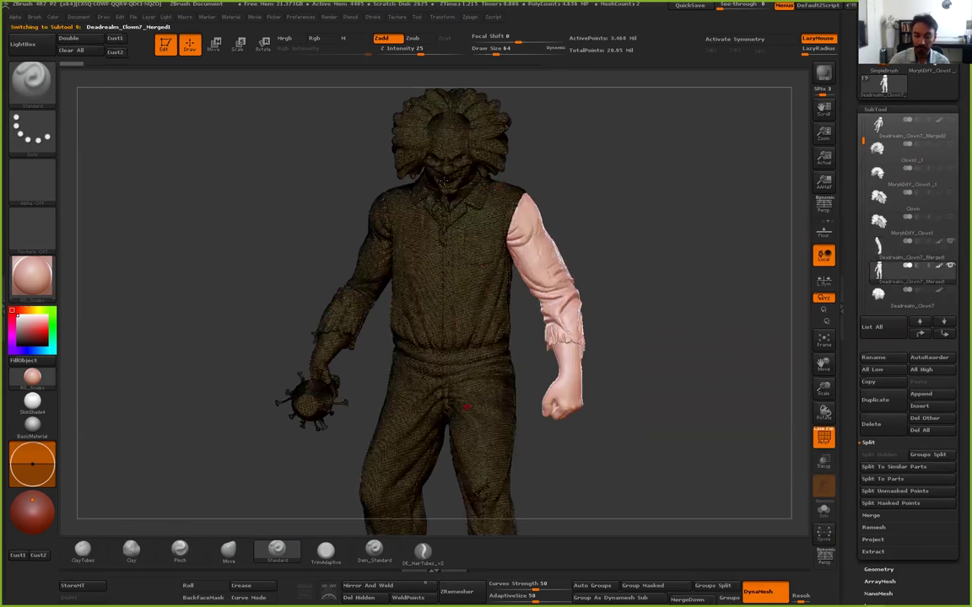
mouse_move(644, 256)
left_mouse_down("shift")
mouse_move(582, 249)
mouse_move(596, 269)
left_mouse_up("shift")
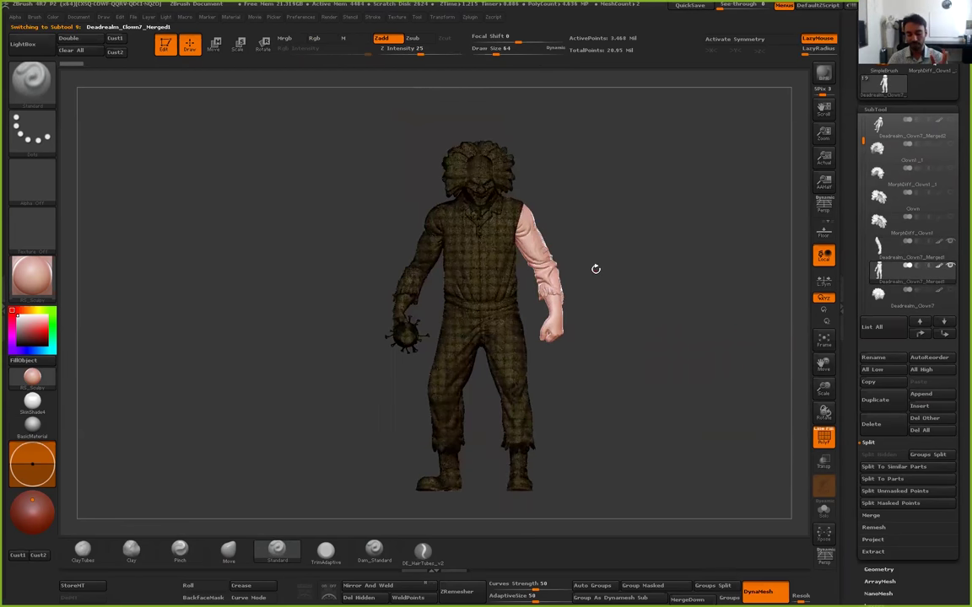
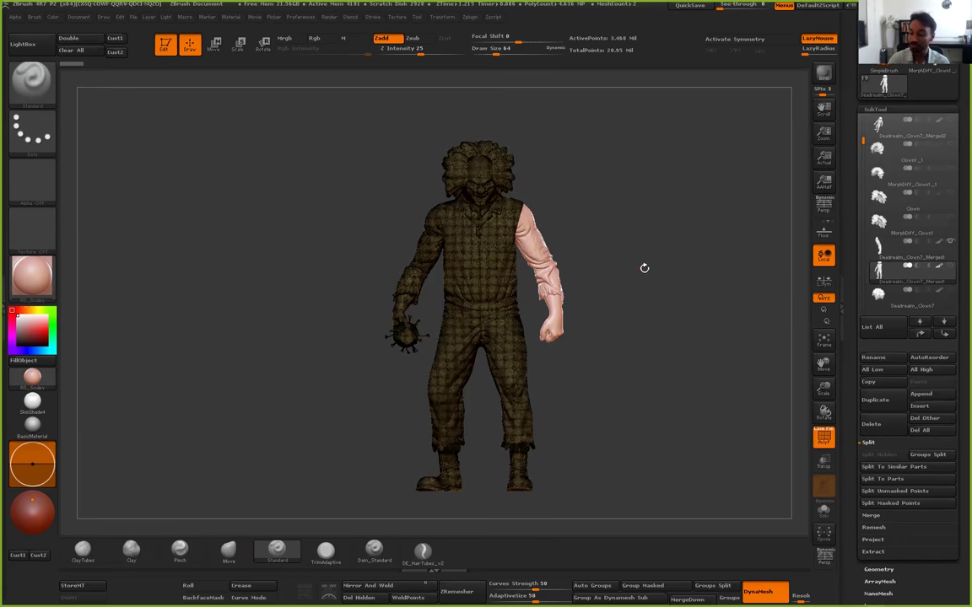
Make the left arm the active subtool, turn off the polyframe, and inspect the arm's open shoulder end
left_click(911, 246)
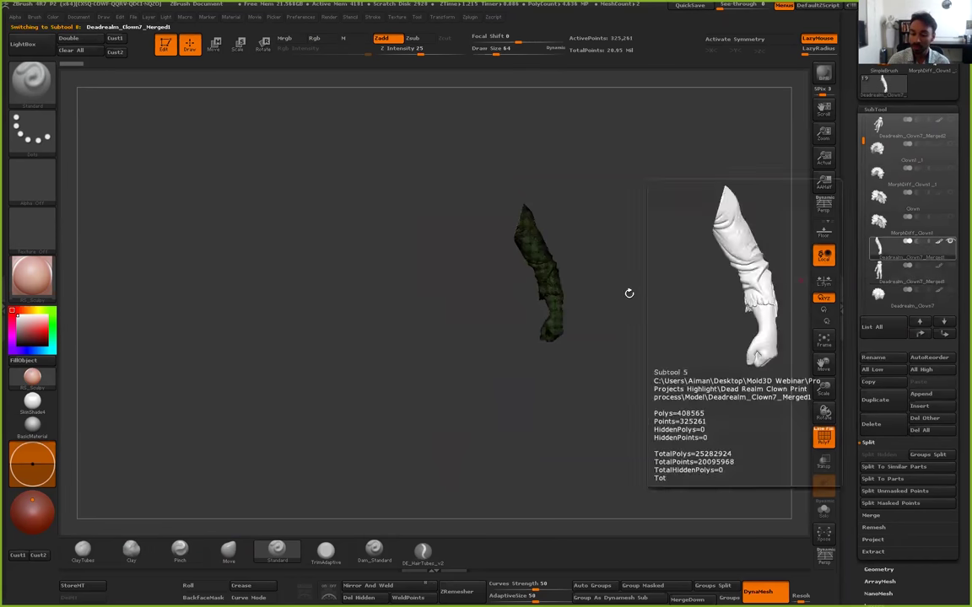
left_click_drag(654, 294, 636, 365, "alt")
left_click(828, 438)
left_click_drag(656, 368, 708, 369)
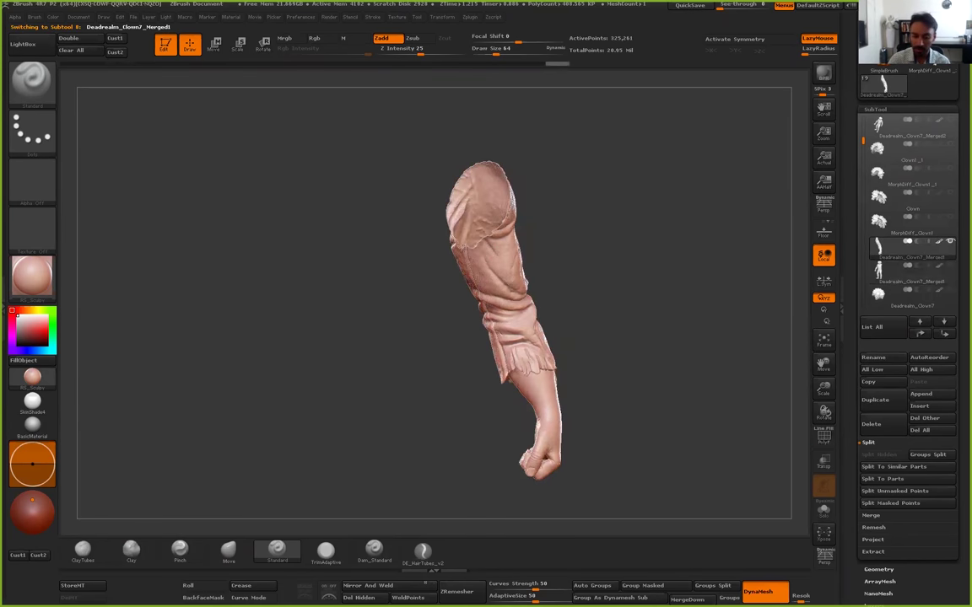
left_click_drag(632, 289, 766, 395)
Remesh the left arm with DynaMesh to close the open hole at its shoulder cut
left_click(878, 569)
left_click(877, 290)
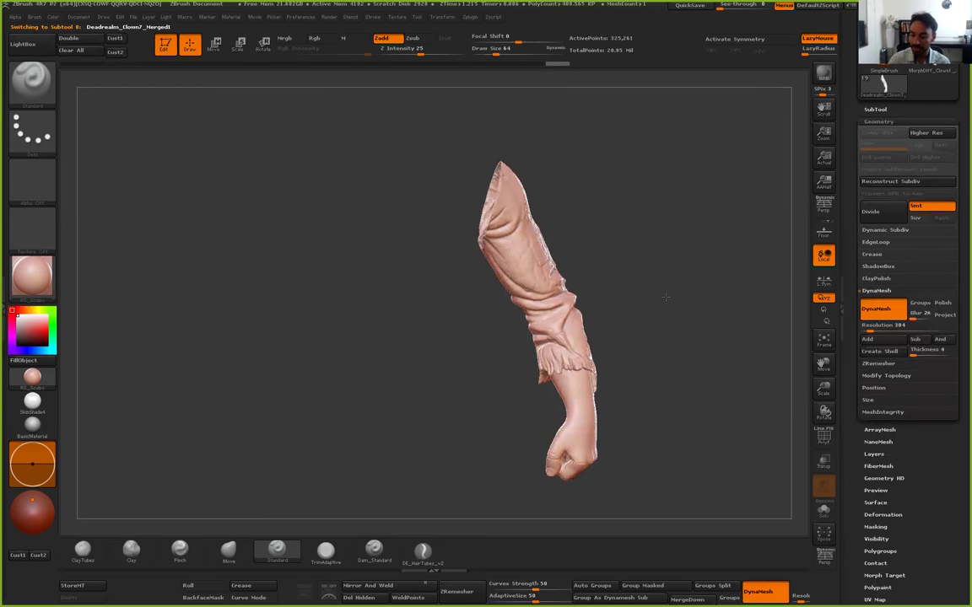
mouse_move(689, 287)
left_mouse_down()
mouse_move(852, 323)
mouse_move(653, 295)
mouse_move(668, 306)
left_mouse_up()
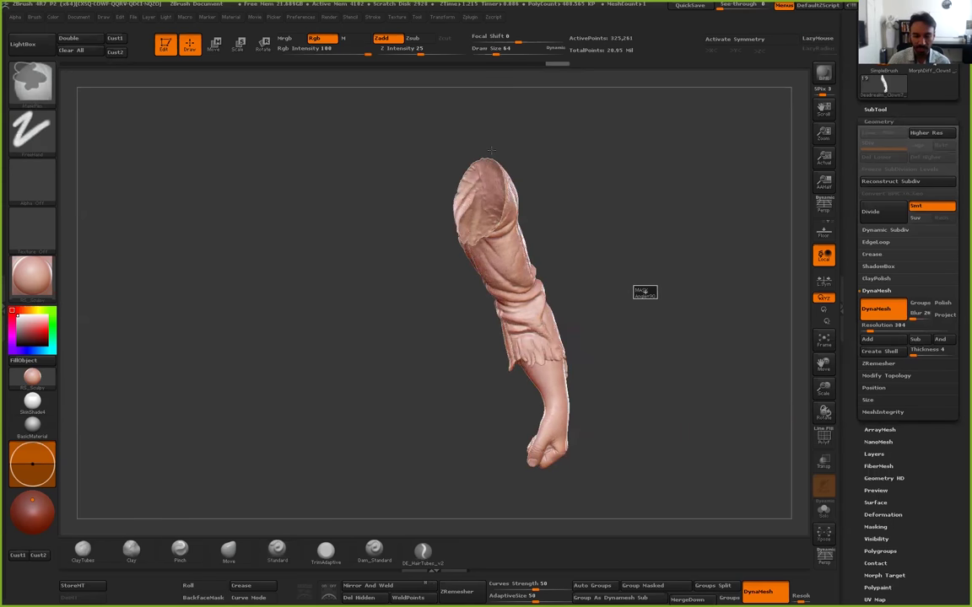
left_click_drag(663, 228, 496, 181)
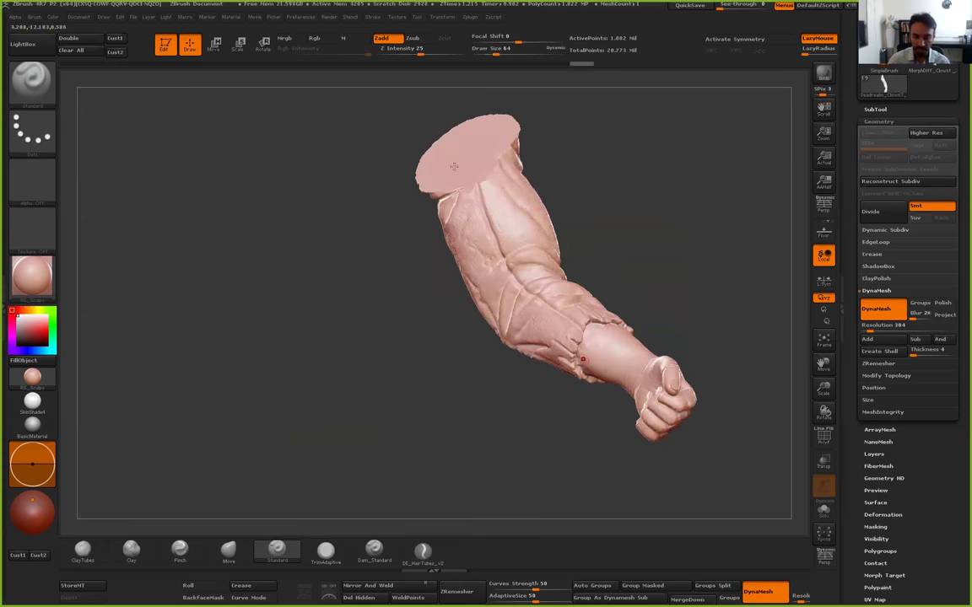
Select the Clay brush and turn off Rgb painting for work on the arm's flat cut end
left_click_drag(604, 180, 481, 156)
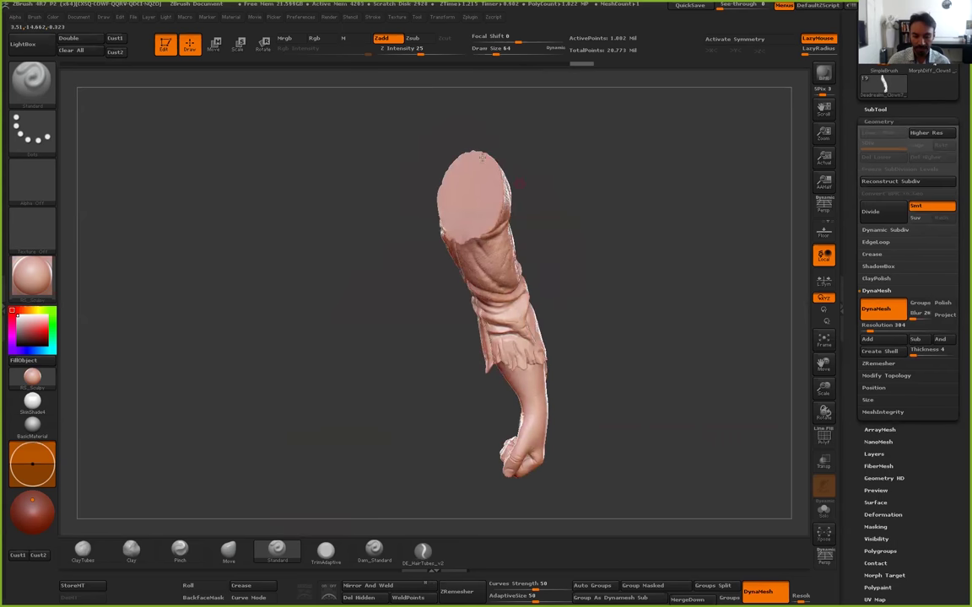
mouse_move(476, 231)
right_mouse_down("ctrl")
mouse_move(413, 329)
mouse_move(368, 339)
right_mouse_up("ctrl")
key("s")
key("b")
key("c")
key("l")
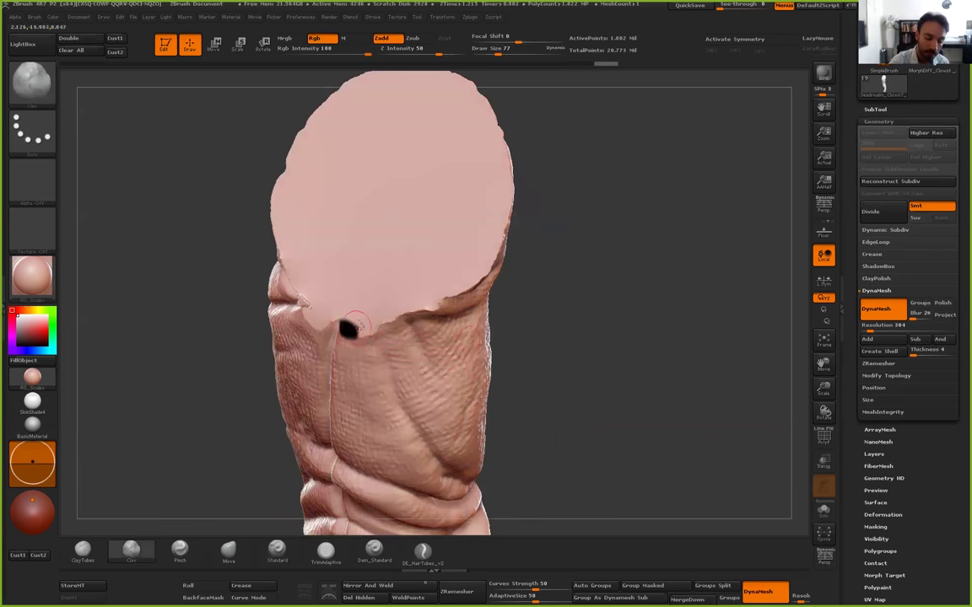
left_click(314, 38)
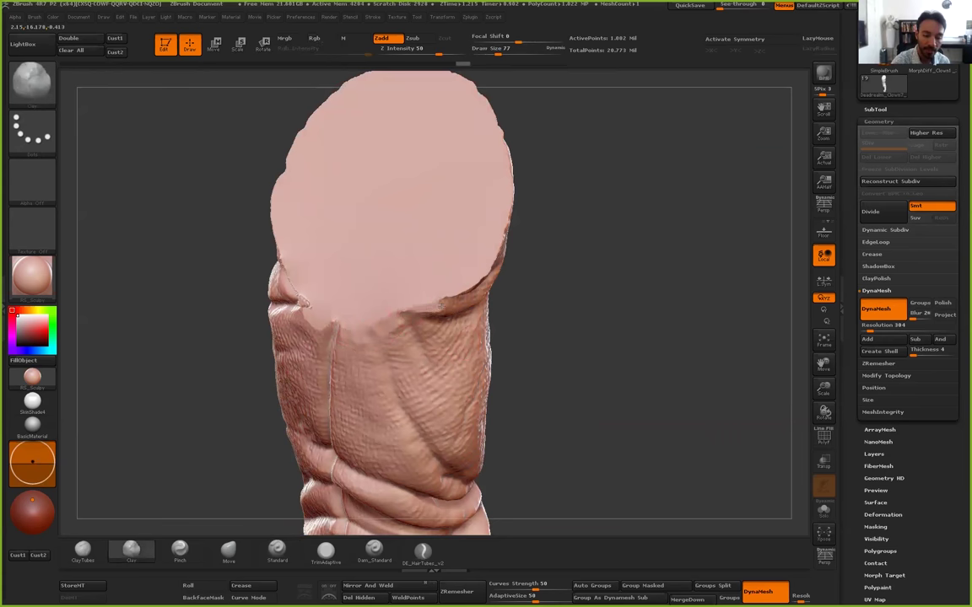
Fill and smooth the jagged lower rim of the arm's flat cut face where it meets the sleeve
left_click_drag(331, 325, 313, 313)
key("shift")
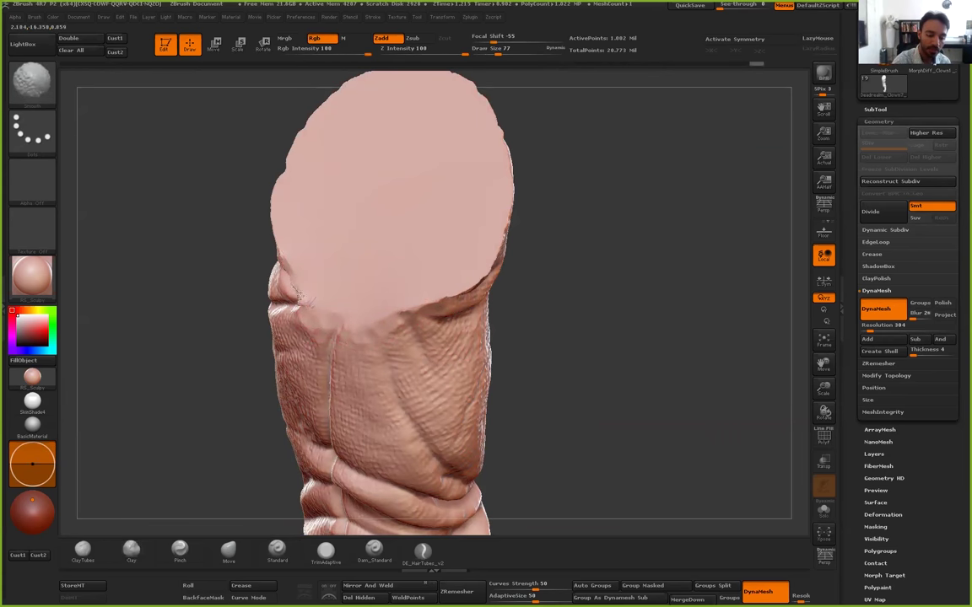
key("ctrl+z")
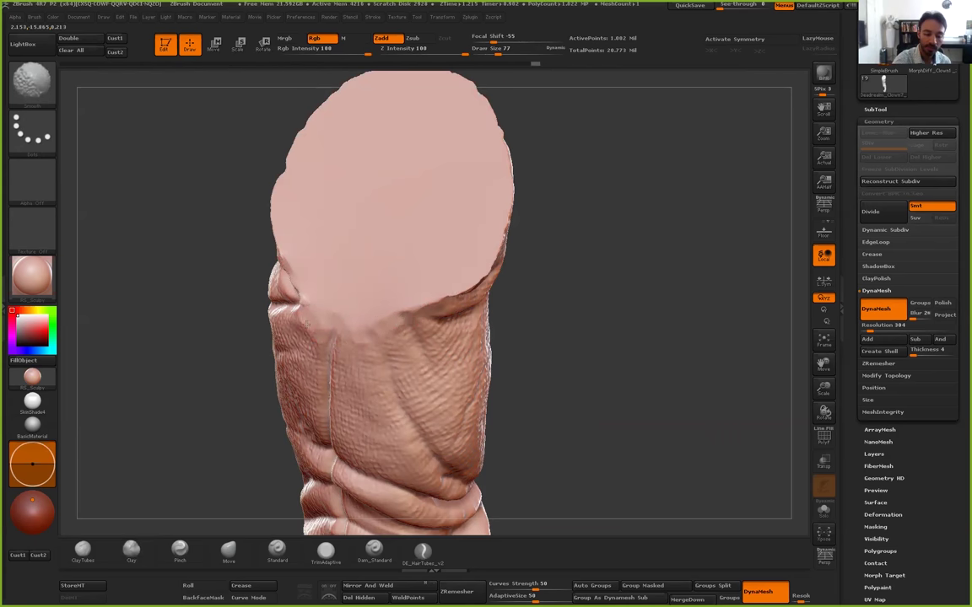
mouse_move(493, 269)
left_mouse_down("alt")
mouse_move(498, 291)
mouse_move(588, 301)
mouse_move(468, 292)
left_mouse_up("alt")
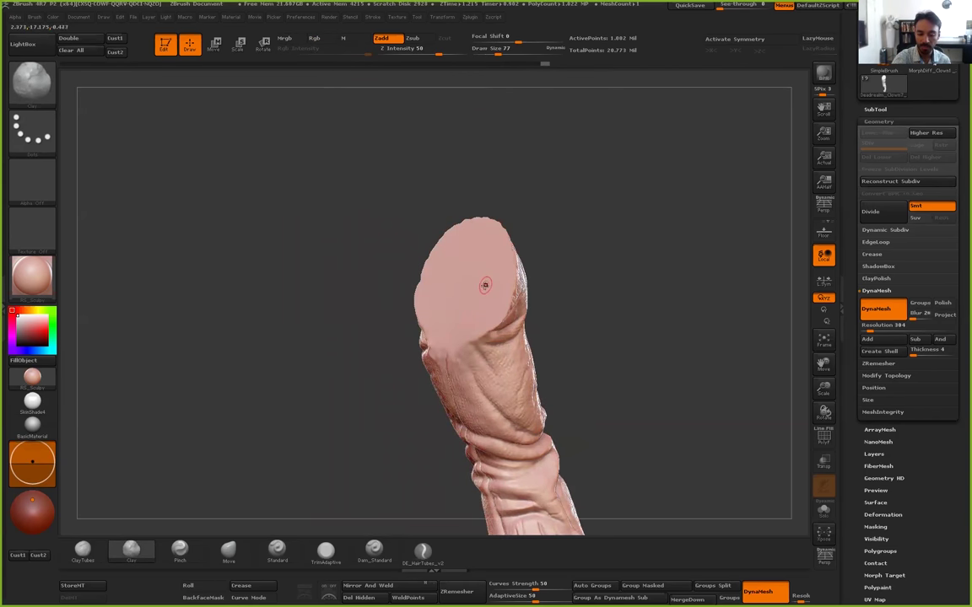
Select the IMM_Keys insert brush and bring up its selection of key and snap-in pin shapes
mouse_move(588, 285)
left_mouse_down()
mouse_move(561, 289)
mouse_move(584, 206)
mouse_move(558, 211)
mouse_move(621, 228)
mouse_move(625, 261)
mouse_move(590, 245)
left_mouse_up()
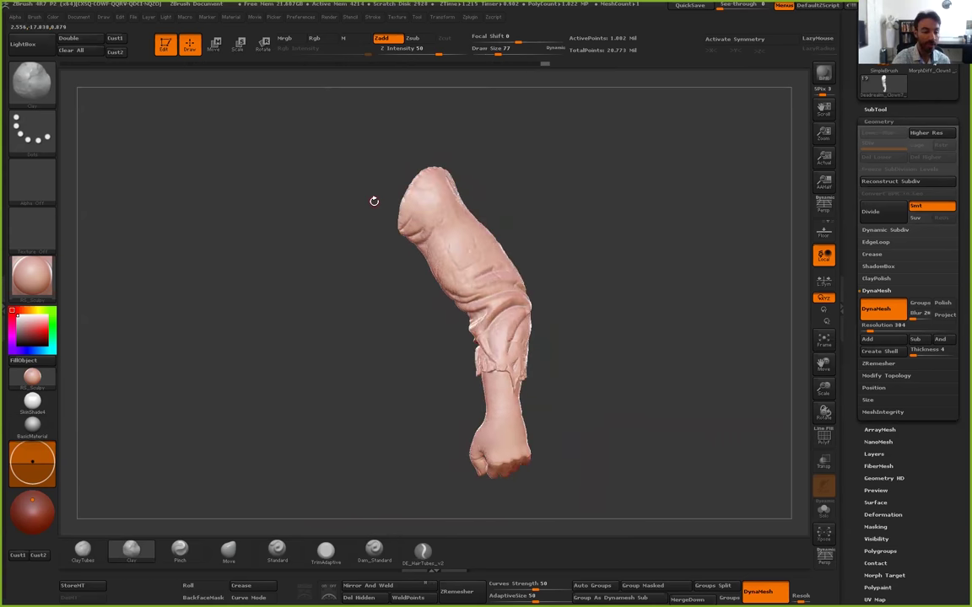
left_click(42, 90)
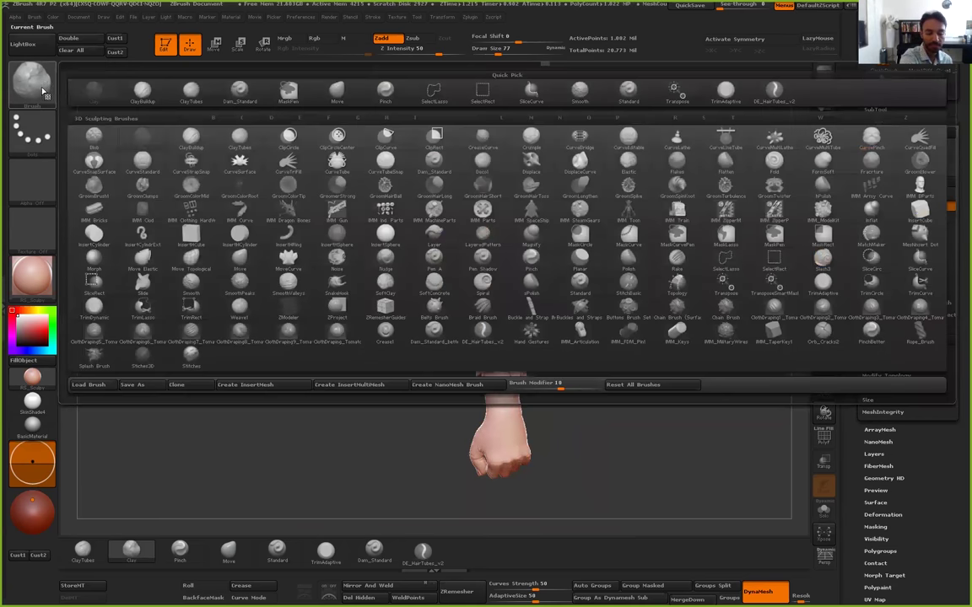
left_click(676, 336)
key("m")
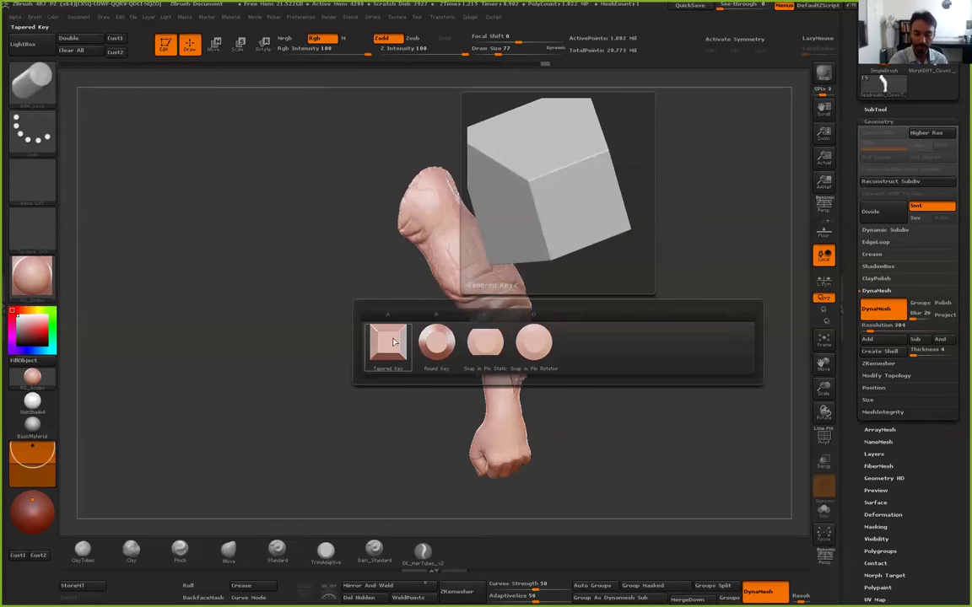
left_click(519, 337)
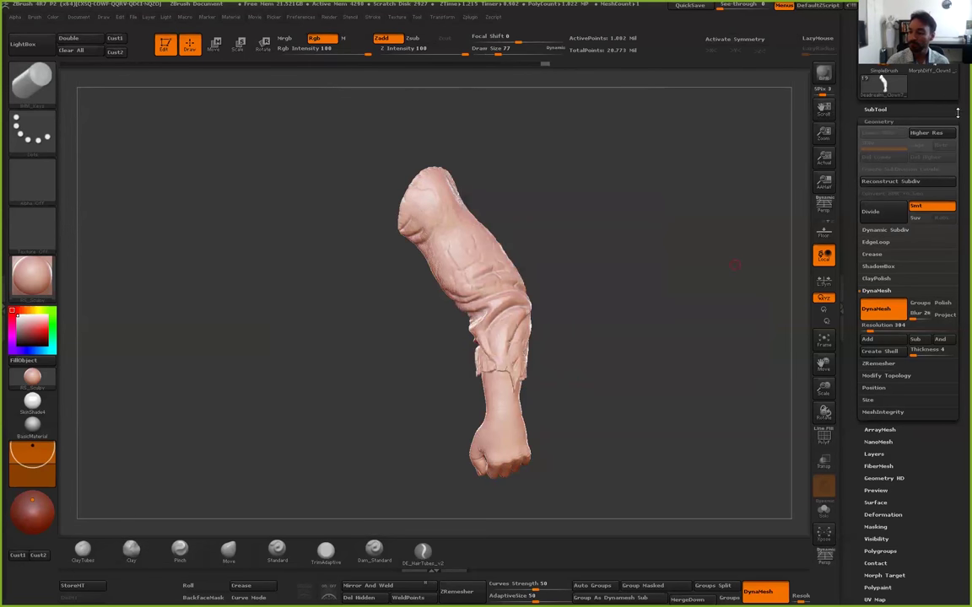
Switch to the SimpleBrush tool, always allowing tool switches, and load the Keys and Cutters.ZTL tool
left_click_drag(958, 113, 957, 224)
left_click(899, 175)
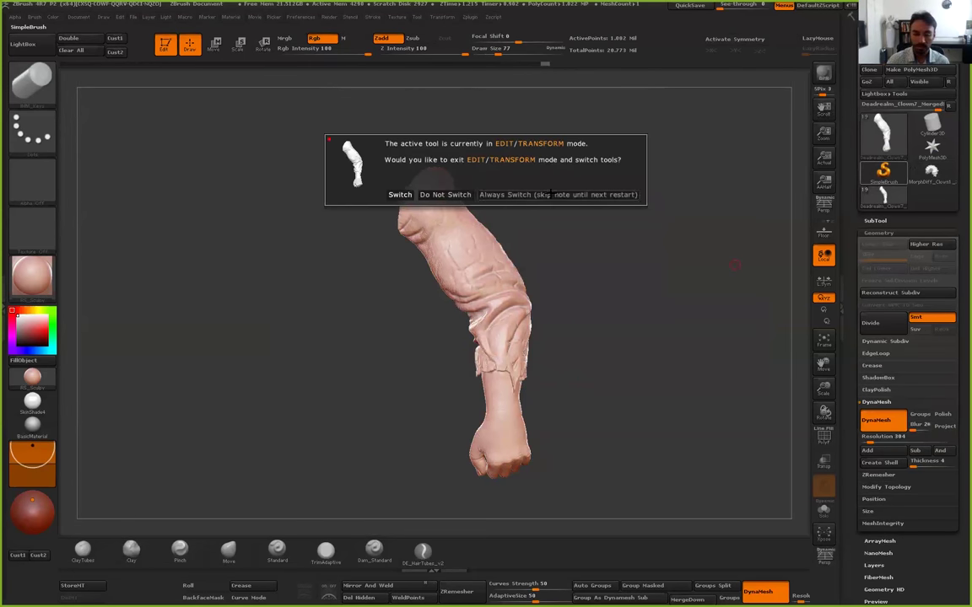
left_click(551, 194)
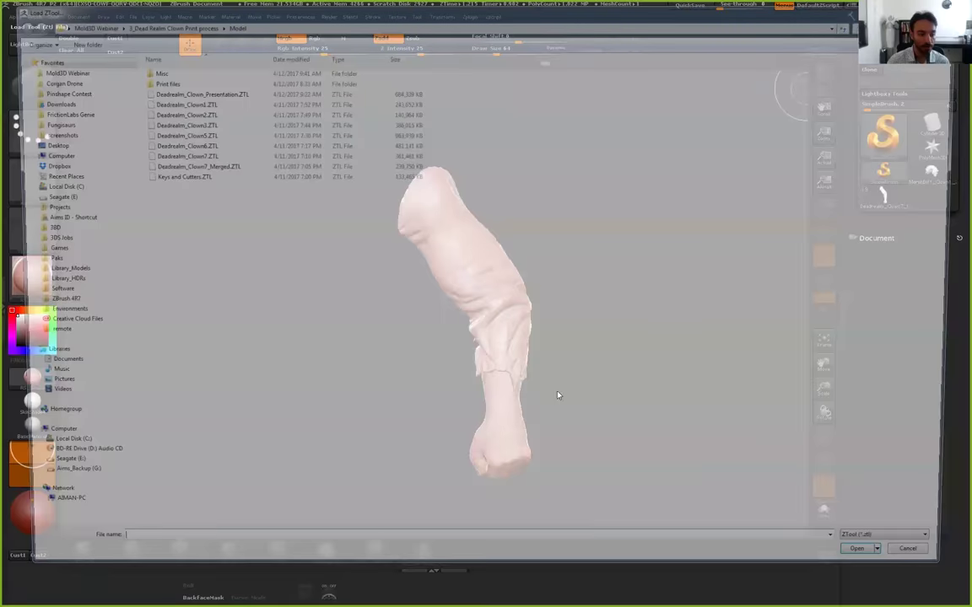
double_click(171, 175)
left_click(882, 570)
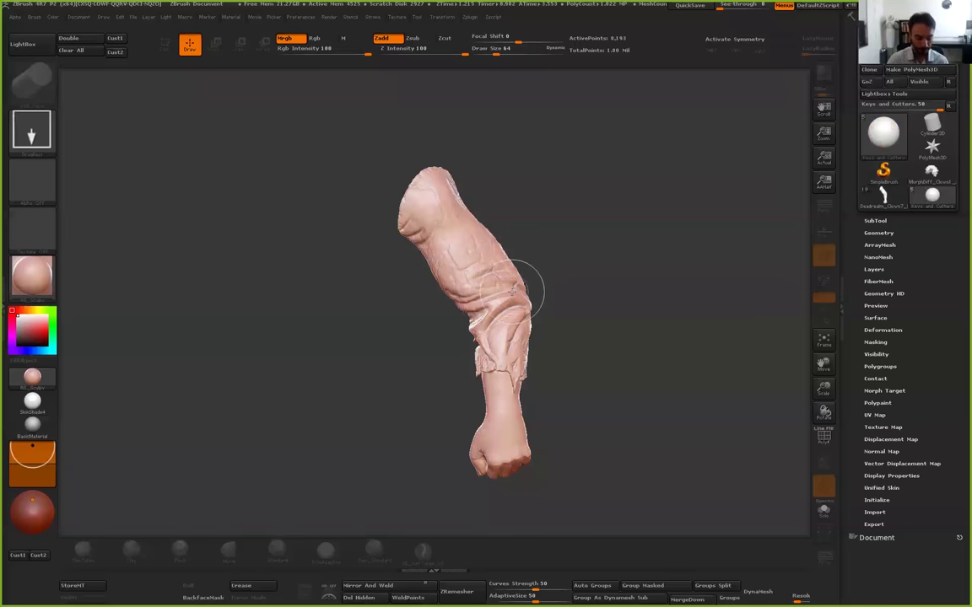
Clear the canvas, place the Keys and Cutters tool in Edit mode and open its subtool list
key("ctrl+n")
left_click_drag(422, 304, 125, 81)
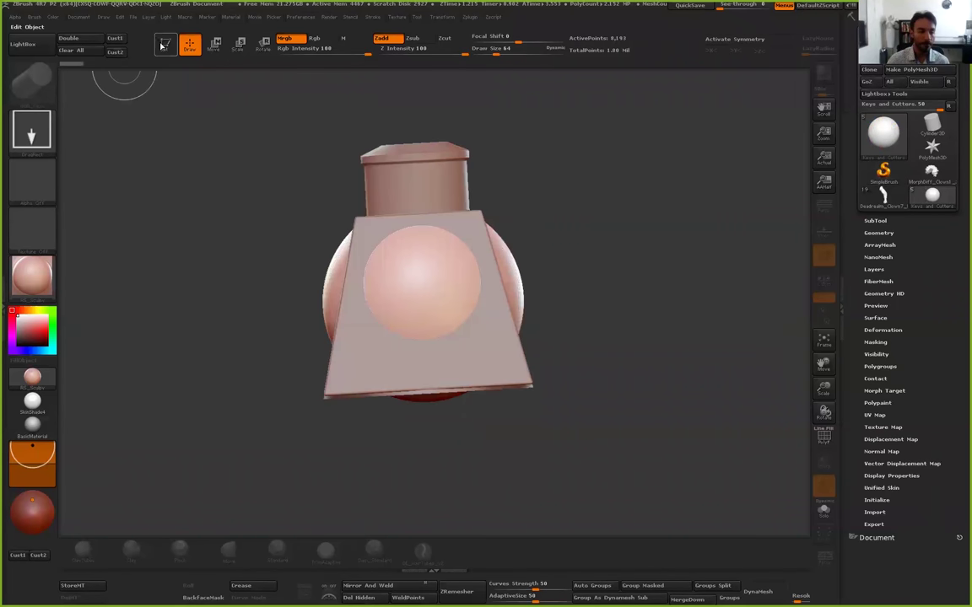
left_click(162, 46)
left_click_drag(255, 234, 472, 245)
left_click(875, 220)
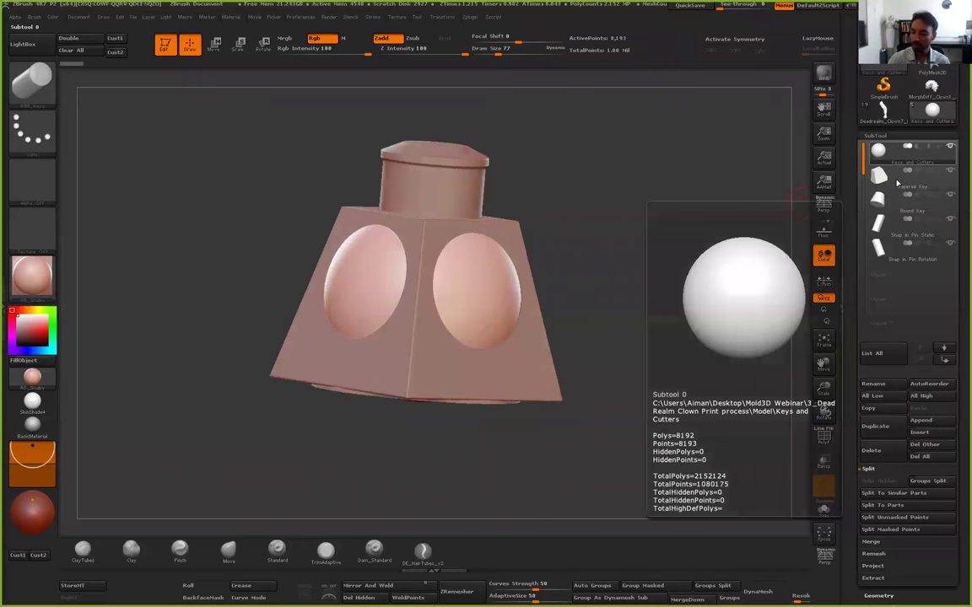
Isolate the key subtools and examine the tapered key and both snap-in pins from several angles
left_click(949, 148)
key("Down")
left_click_drag(583, 357, 626, 366)
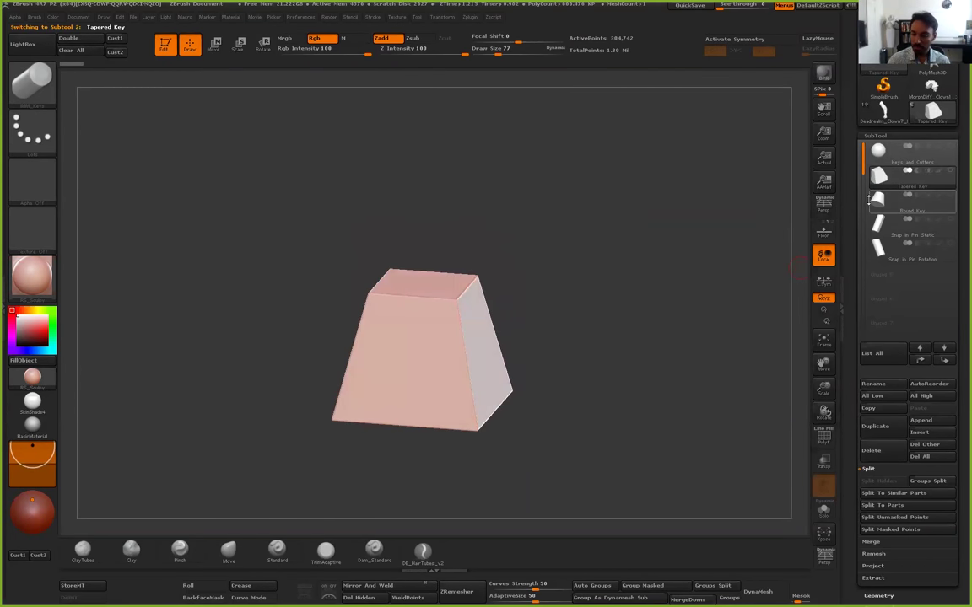
left_click_drag(627, 291, 605, 251)
left_click(885, 229)
left_click(874, 255)
left_click_drag(658, 278, 582, 371)
left_click(880, 226)
left_click(880, 175)
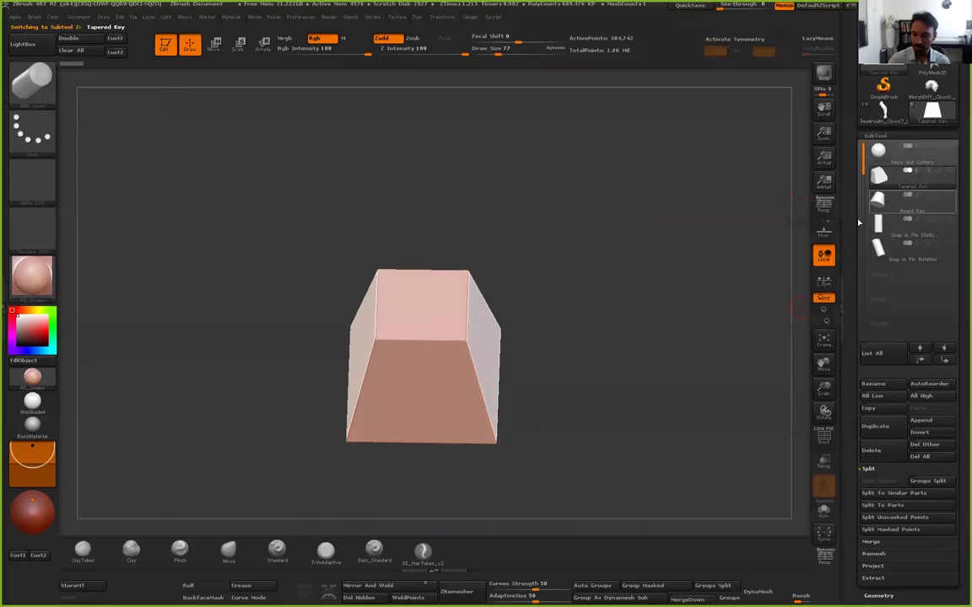
Compare the static snap-in pin with the tapered key, examining their side profiles straight on and tilted
left_click(885, 225)
left_click_drag(598, 287, 533, 320)
left_click_drag(589, 309, 624, 295, "shift")
left_click(878, 179)
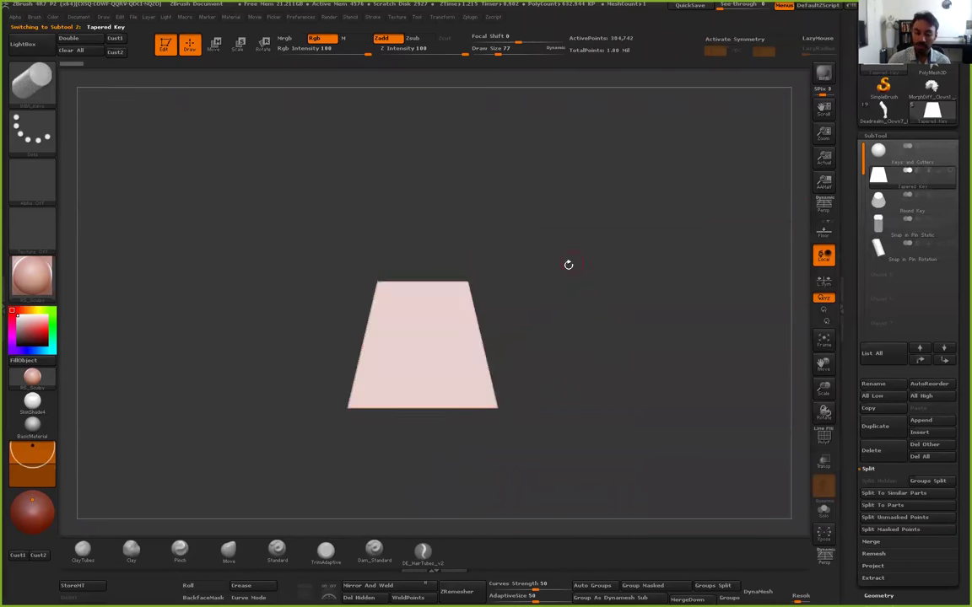
left_click_drag(568, 264, 562, 313)
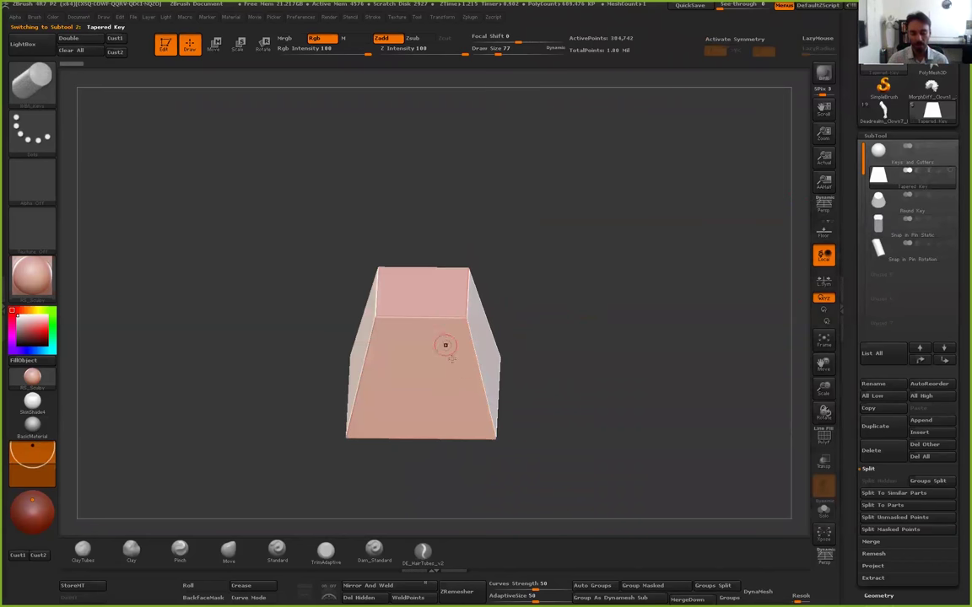
left_click_drag(546, 392, 550, 365)
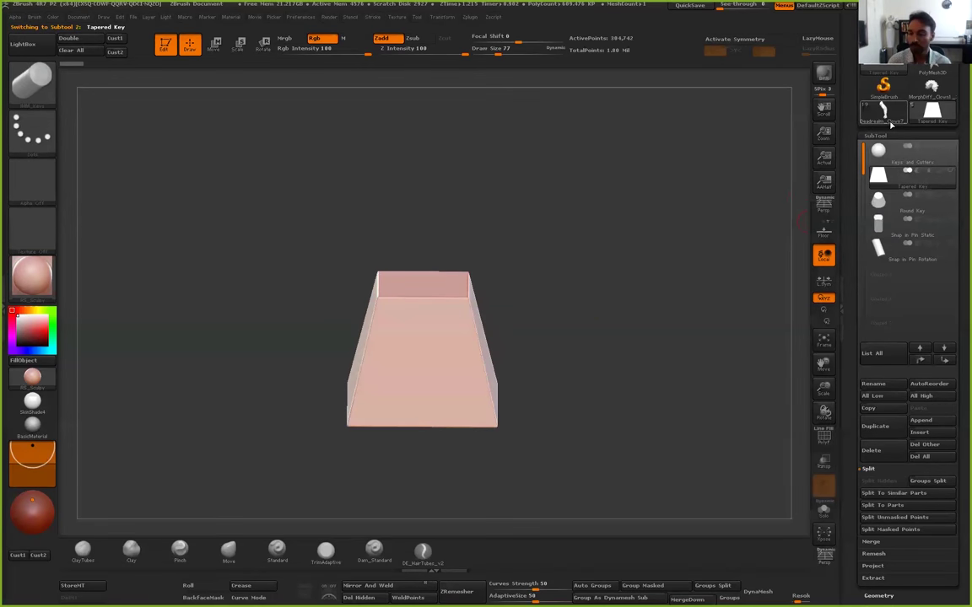
Return to the clown arm model and insert a Tapered Key near the middle of its flat cut face
left_click(884, 112)
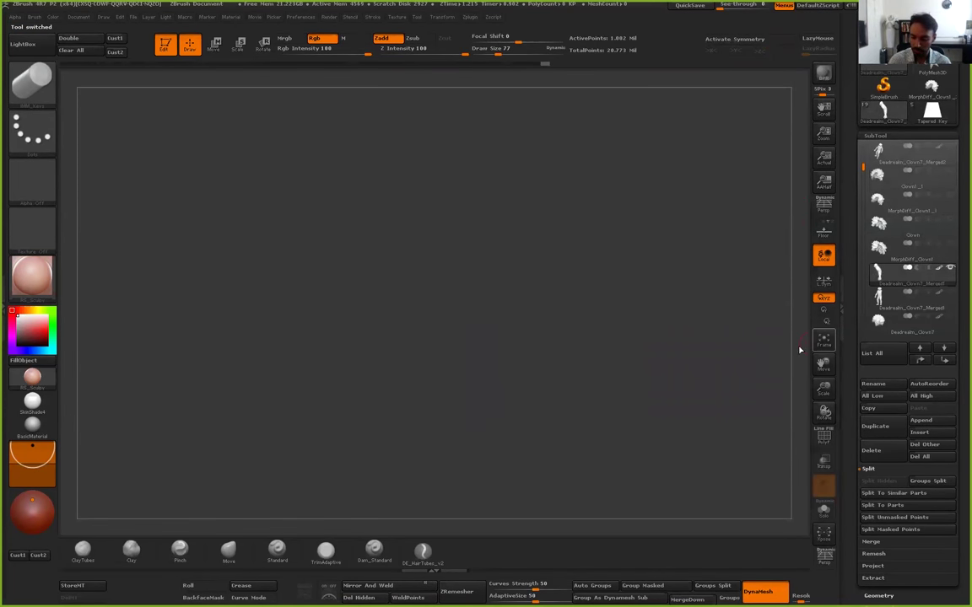
left_click_drag(564, 358, 531, 308, "alt")
left_click_drag(579, 261, 597, 337, "alt")
key("m")
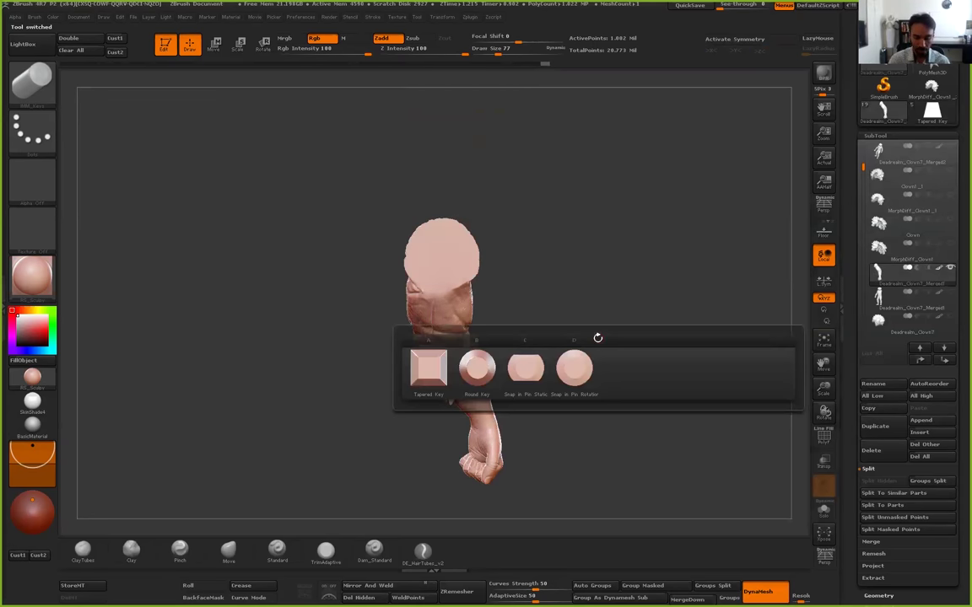
left_click(429, 376)
left_click_drag(574, 306, 487, 261, "alt")
left_click_drag(548, 265, 487, 256)
key("ctrl+z")
left_click_drag(569, 226, 514, 213)
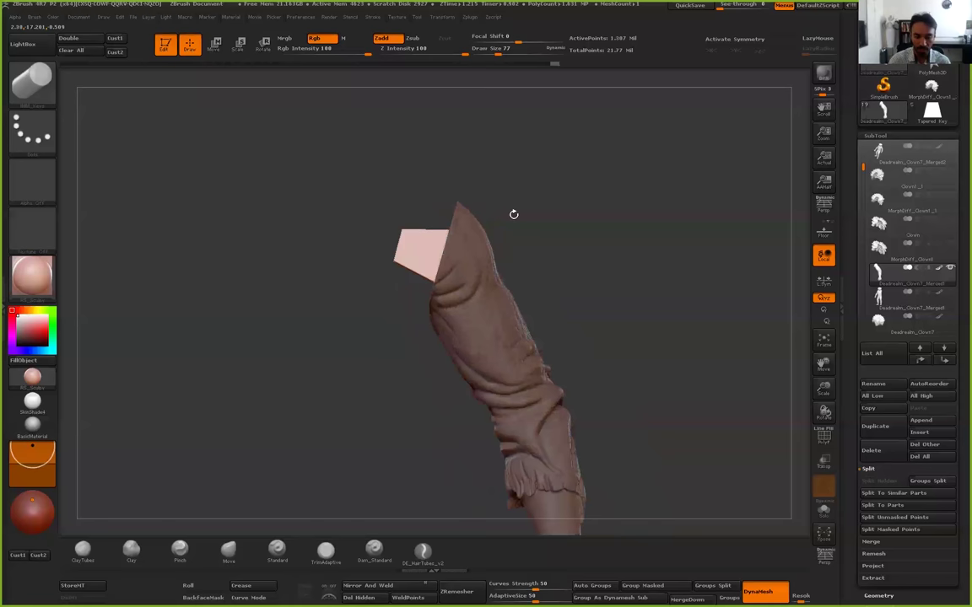
Adjust the inserted key's position against the arm's cut face with a transpose move, and check its placement
key("w")
mouse_move(347, 231)
left_mouse_down()
mouse_move(313, 228)
mouse_move(351, 243)
left_mouse_up()
left_click_drag(603, 229, 719, 226)
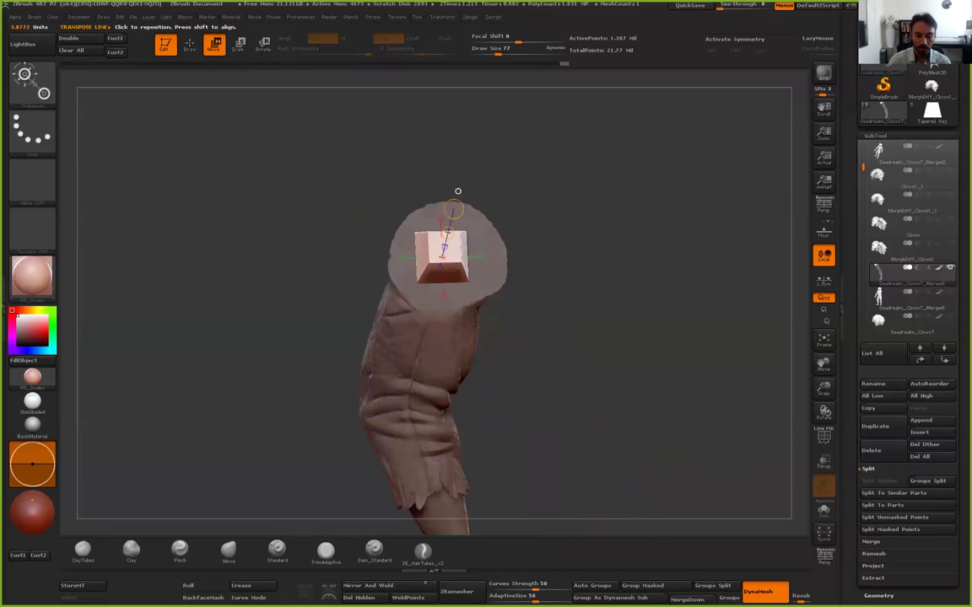
left_click(190, 46)
left_click_drag(575, 282, 575, 337, "alt")
left_click_drag(576, 211, 453, 267)
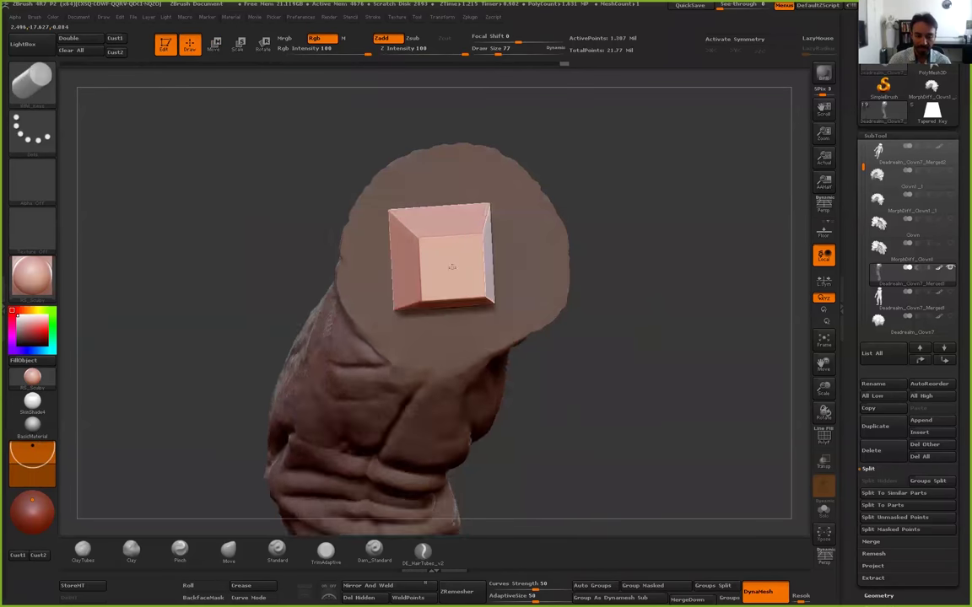
left_click_drag(770, 281, 641, 192)
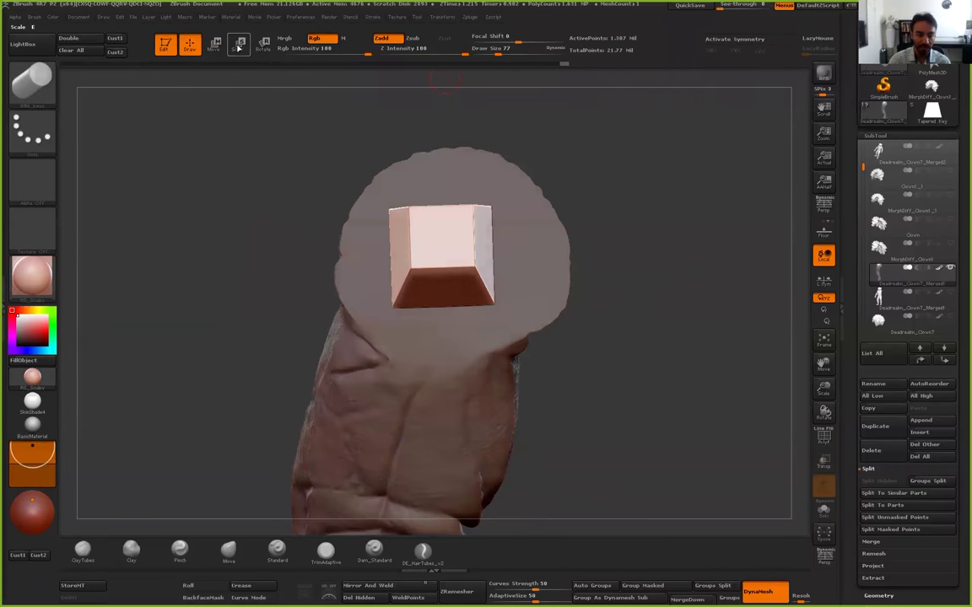
Shift the tapered key slightly sideways toward the centre of the arm's cut face
key("w")
left_click_drag(470, 235, 594, 234, "shift")
mouse_move(533, 235)
left_mouse_down()
mouse_move(542, 238)
mouse_move(534, 235)
left_mouse_up()
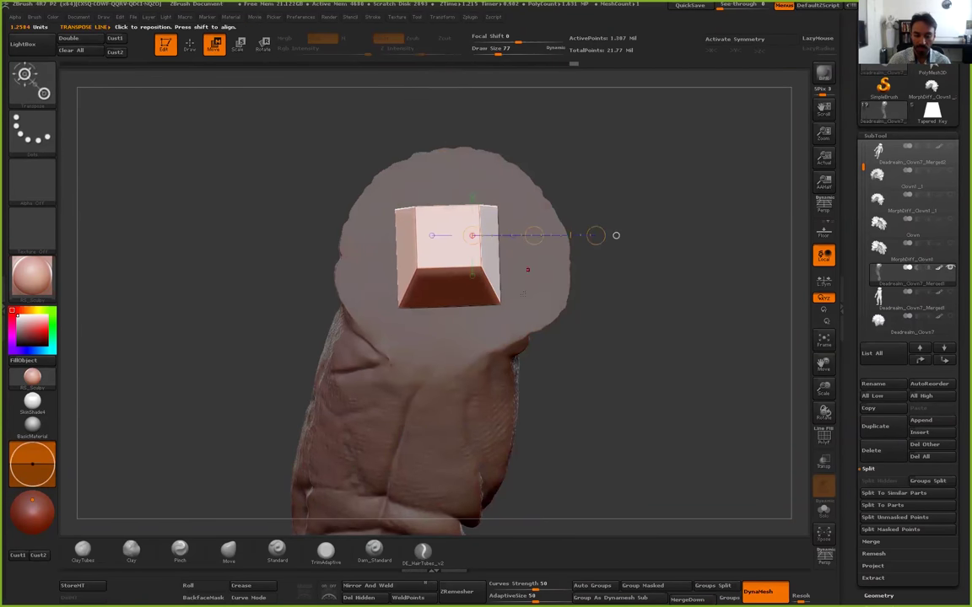
left_click(189, 46)
Pull the tapered key outward from the side view so that it projects farther from the arm's cut face
mouse_move(664, 171)
left_mouse_down("alt")
mouse_move(614, 197)
mouse_move(497, 202)
left_mouse_up("alt")
mouse_move(674, 221)
left_mouse_down("alt")
mouse_move(677, 176)
mouse_move(680, 236)
left_mouse_up("alt")
left_click(214, 46)
left_click_drag(619, 239, 732, 240)
left_click(488, 218)
left_click_drag(665, 247, 543, 239)
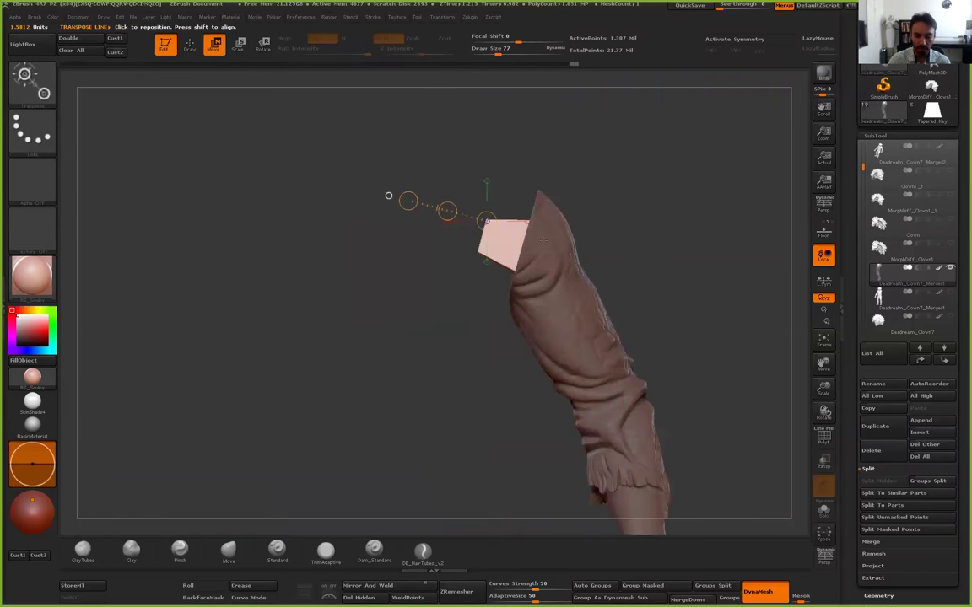
left_click_drag(447, 210, 384, 199)
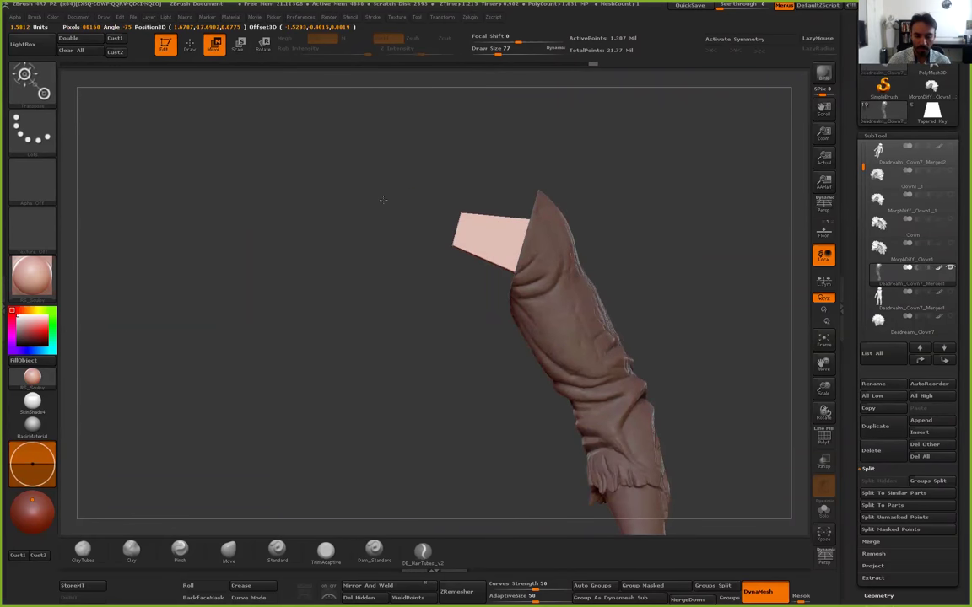
mouse_move(447, 211)
left_mouse_down()
mouse_move(415, 205)
mouse_move(449, 215)
mouse_move(422, 206)
mouse_move(487, 189)
mouse_move(523, 202)
mouse_move(405, 182)
left_mouse_up()
left_click(189, 51)
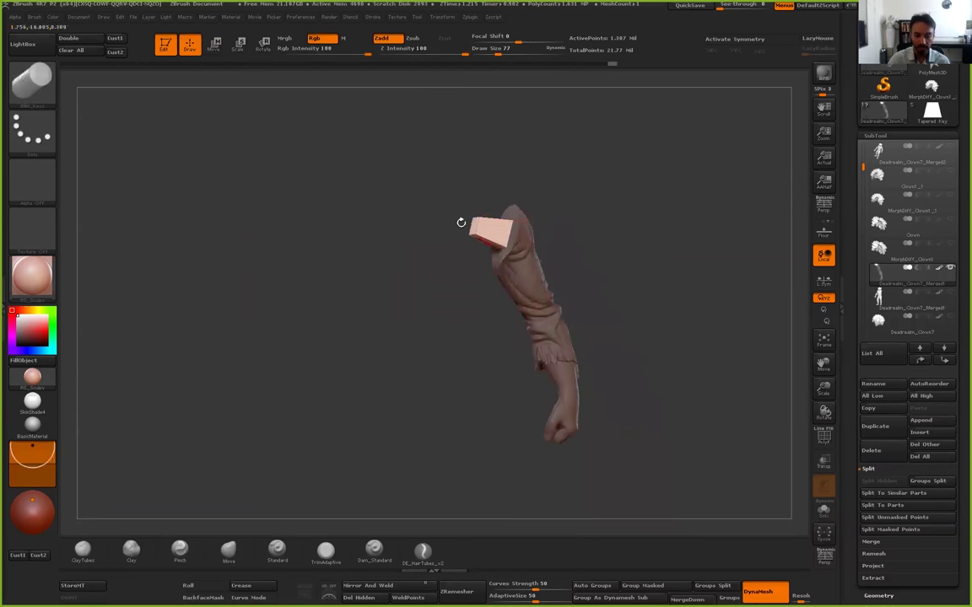
Split the unmasked tapered key from the masked arm into its own subtool, and select the key subtool
left_click_drag(679, 266, 600, 271)
key("ctrl")
mouse_move(615, 265)
right_mouse_down()
mouse_move(633, 258)
mouse_move(645, 276)
mouse_move(717, 306)
right_mouse_up()
mouse_move(717, 306)
left_mouse_down()
mouse_move(776, 297)
mouse_move(565, 249)
left_mouse_up()
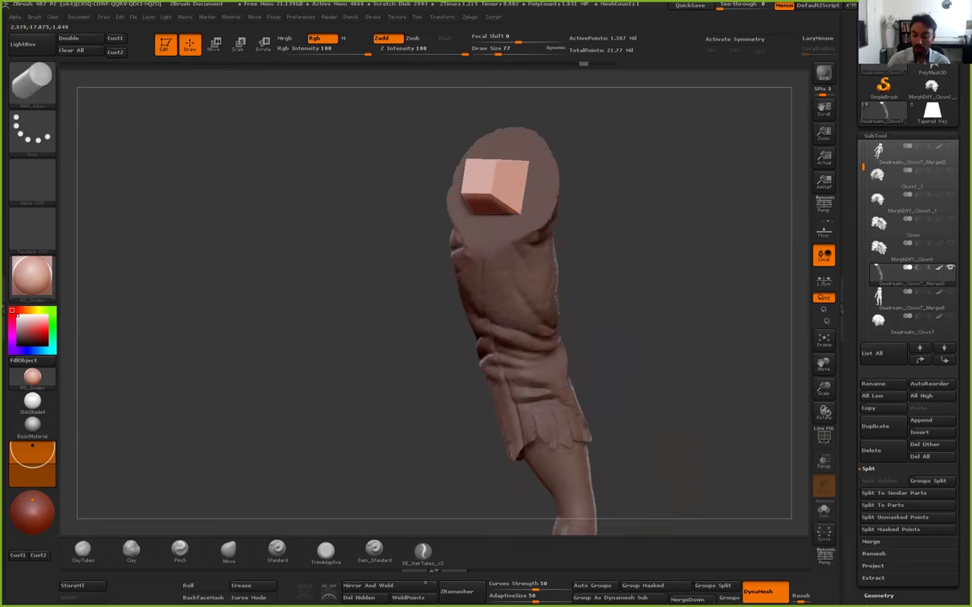
right_click_drag(565, 250, 499, 174, "ctrl")
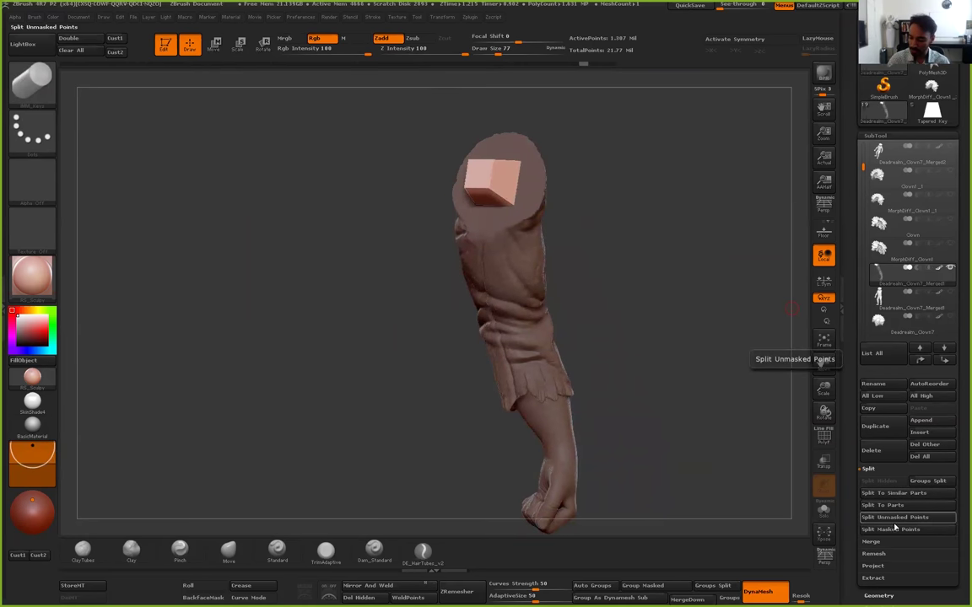
scroll(898, 497, "down", 1)
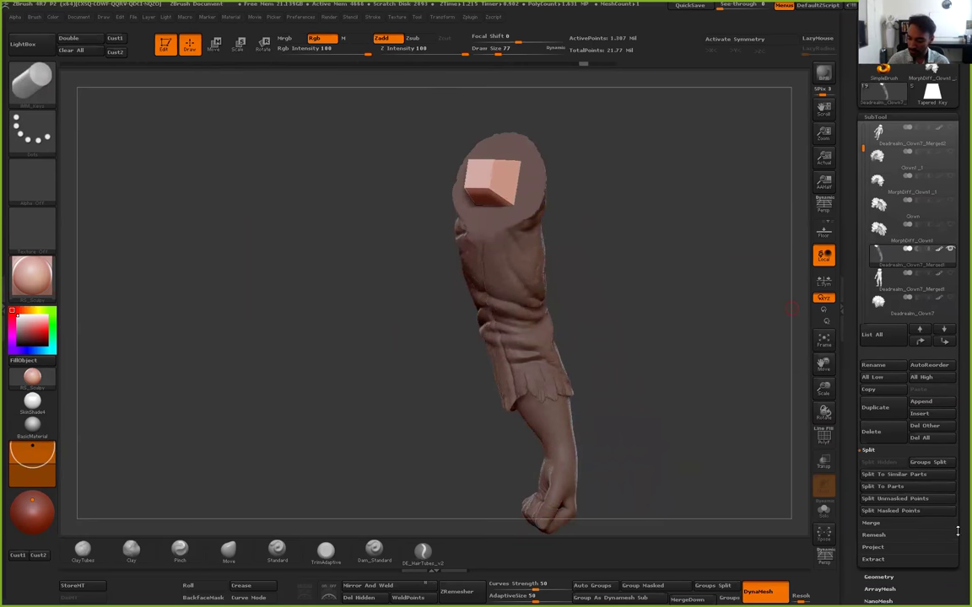
left_click(897, 494)
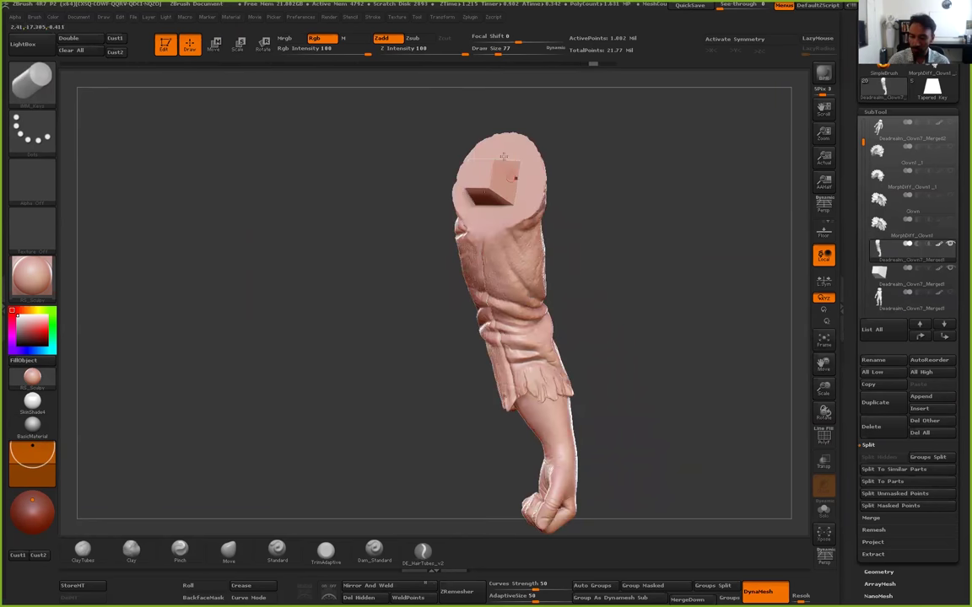
left_click(879, 275)
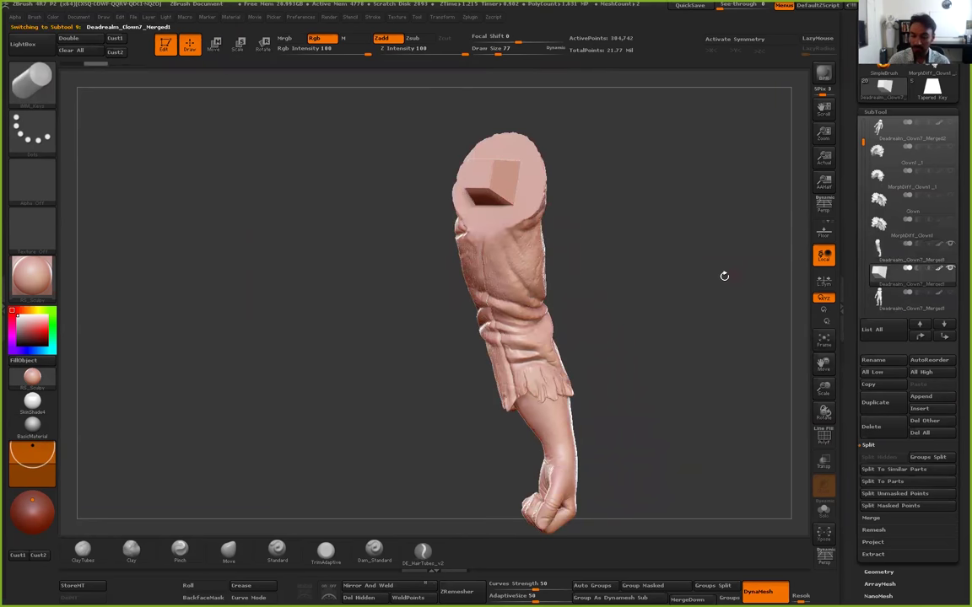
Inspect the tapered key's polygroups and split the key by groups into separate subtools
left_click_drag(723, 285, 841, 396)
left_click(818, 433)
left_click_drag(763, 268, 650, 283, "alt")
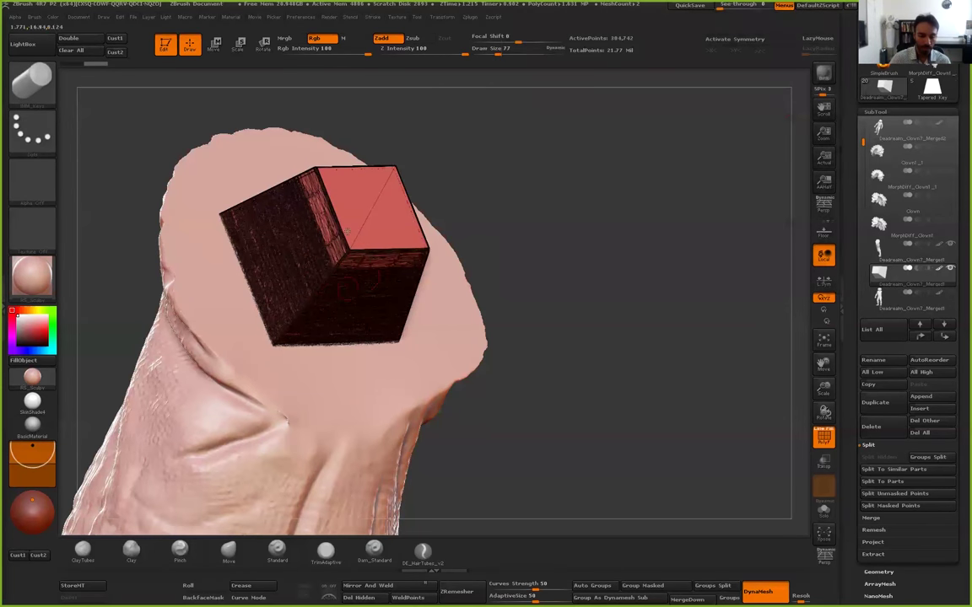
left_click_drag(607, 283, 485, 325)
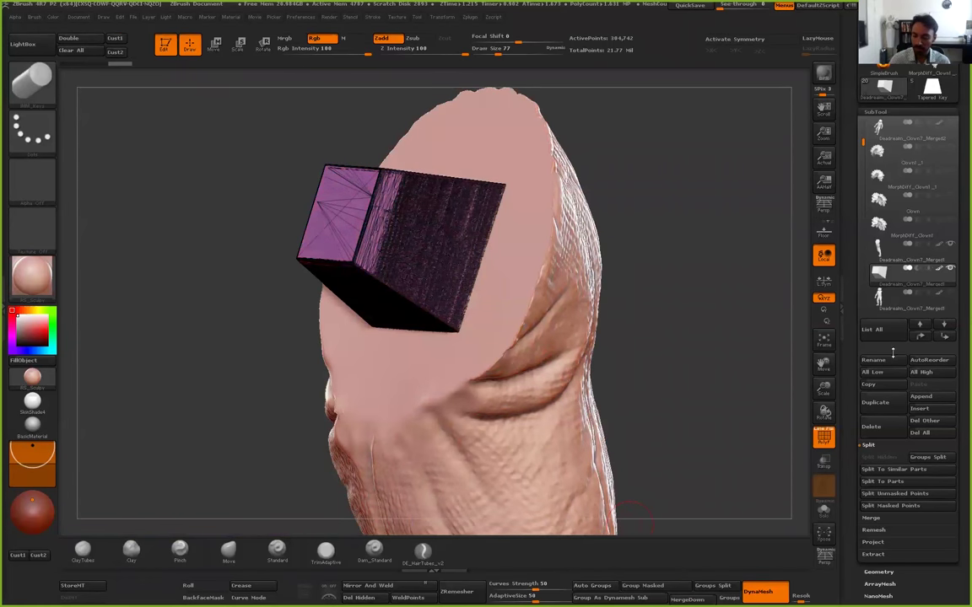
left_click(928, 456)
left_click(777, 477)
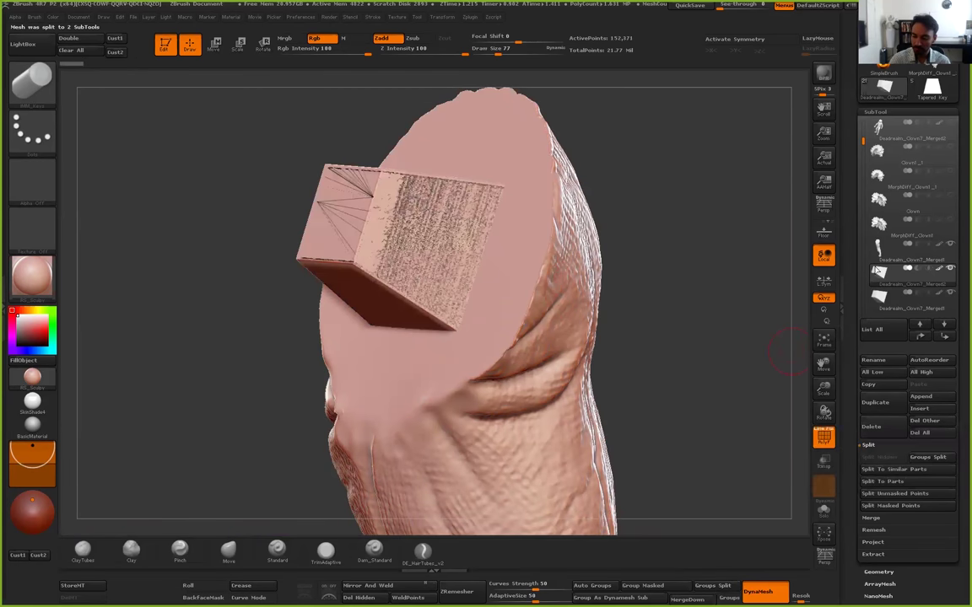
Compare the two split key subtools and rename the slightly larger one Cutter
left_click_drag(864, 136, 864, 145)
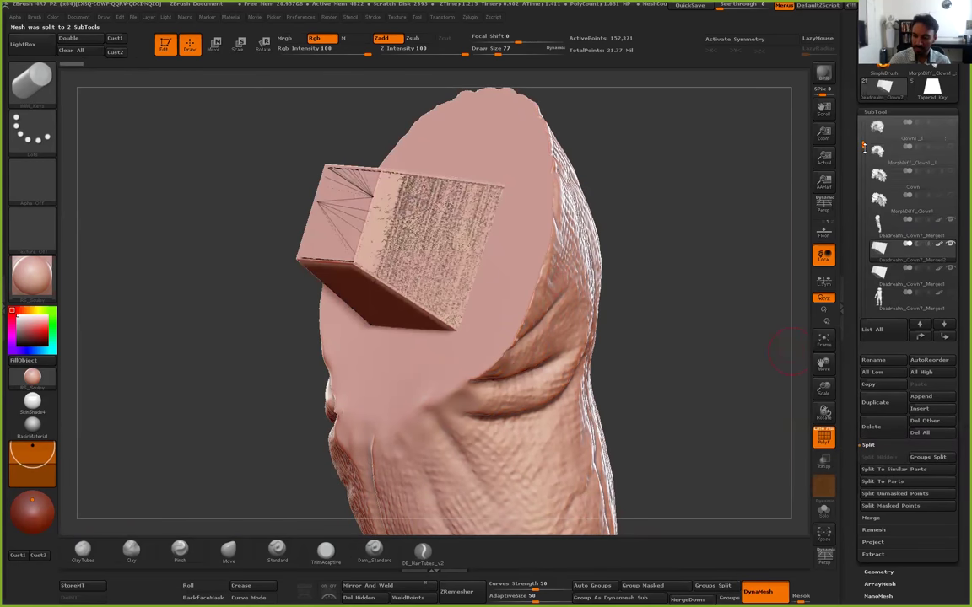
left_click(878, 270)
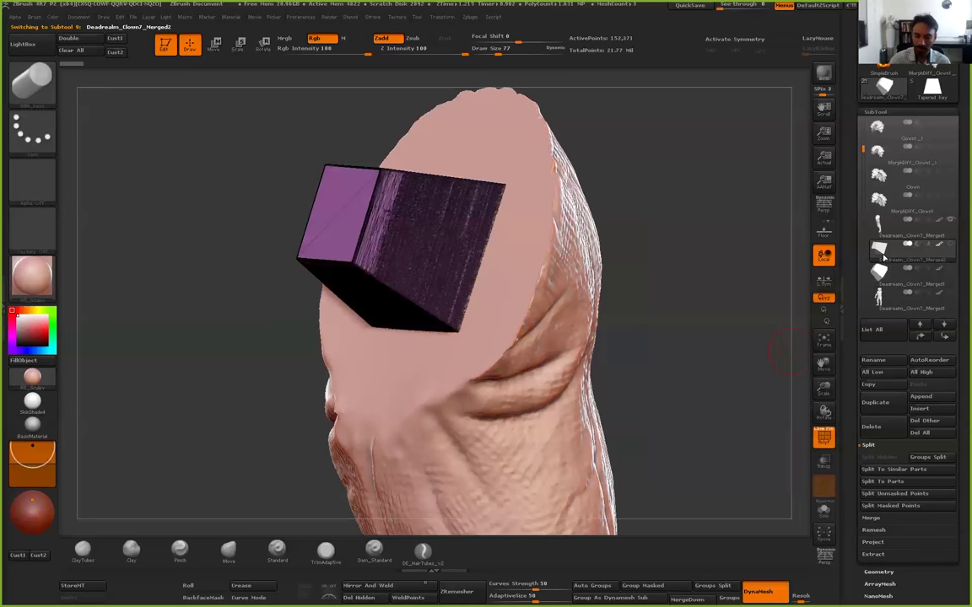
left_click_drag(670, 280, 595, 280)
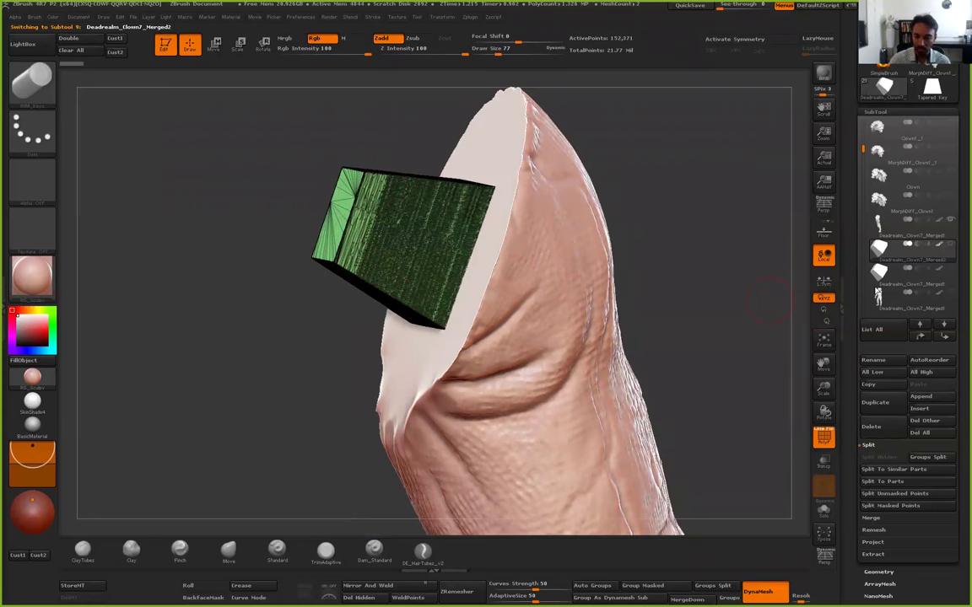
left_click(879, 281)
key("Up")
left_click(879, 283)
left_click(878, 260)
left_click(879, 280)
left_click(879, 268)
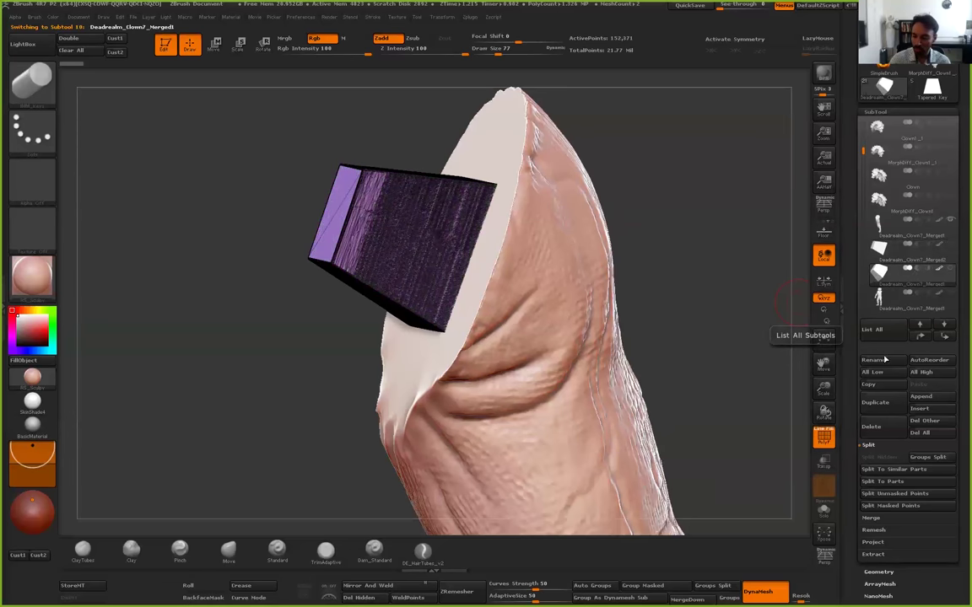
left_click(885, 360)
type("Cutter")
key("Return")
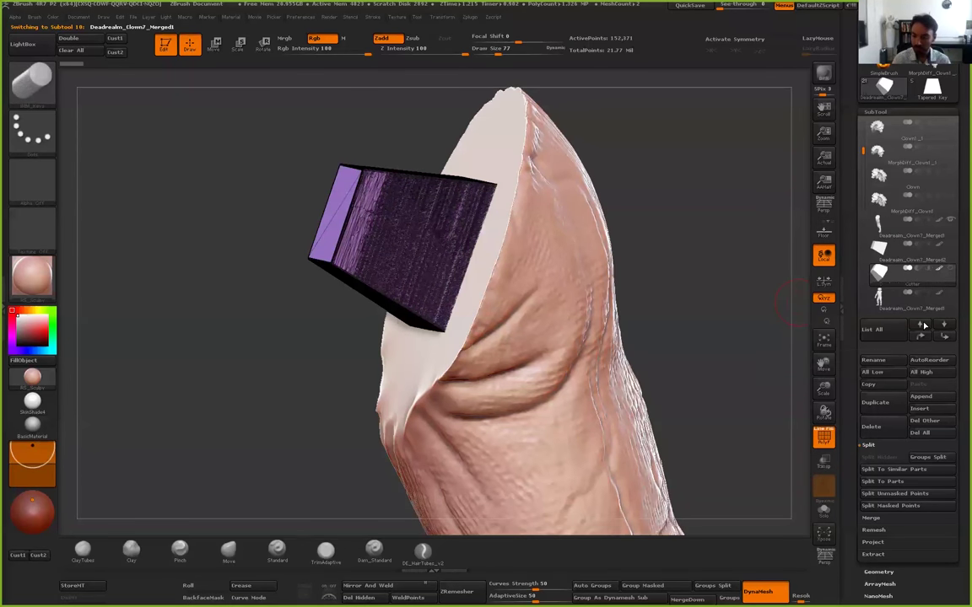
Merge the arm subtool down with the smaller, unrenamed key subtool directly below it
left_click(879, 250)
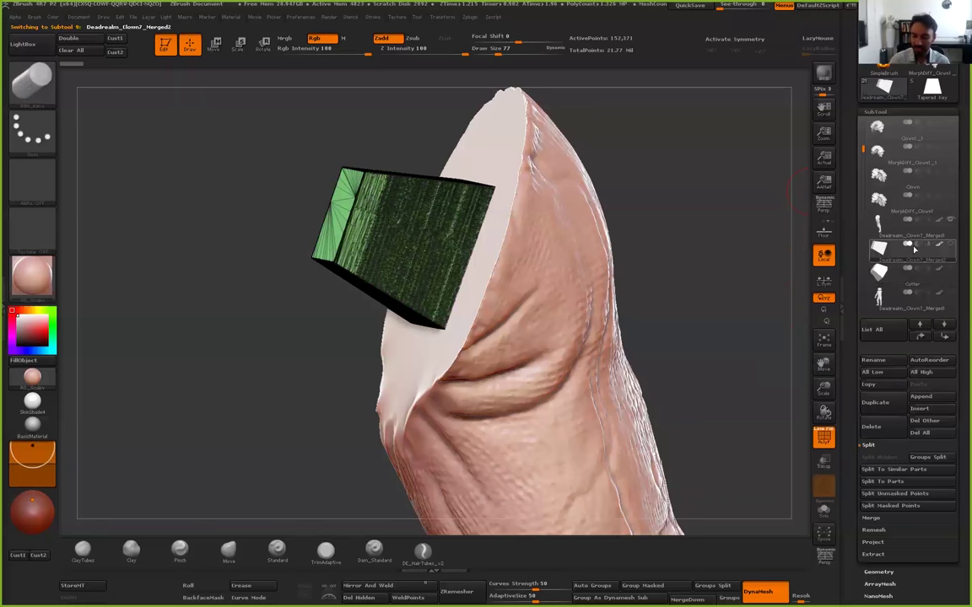
left_click(879, 224)
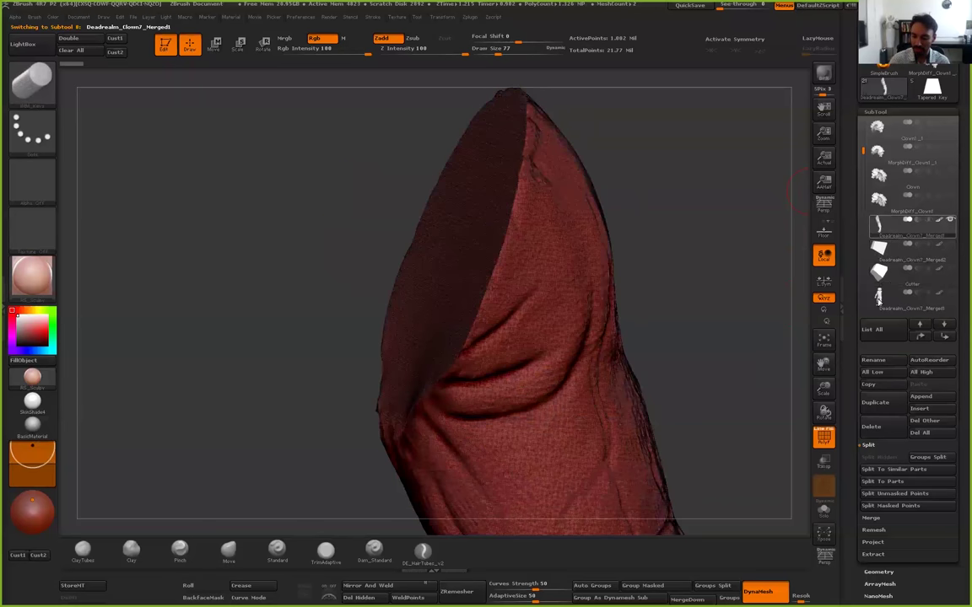
left_click_drag(710, 283, 868, 312)
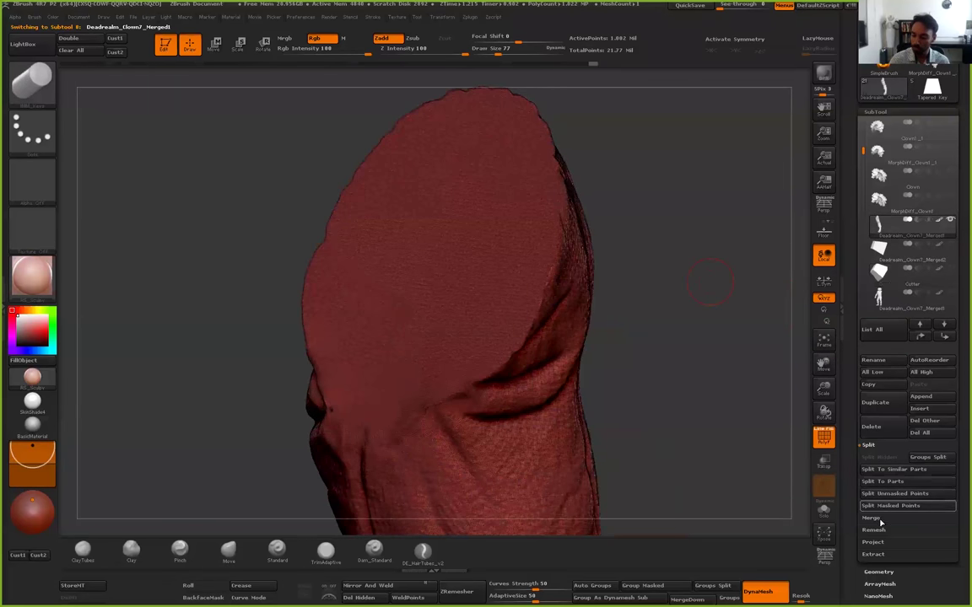
left_click(877, 518)
left_click(878, 469)
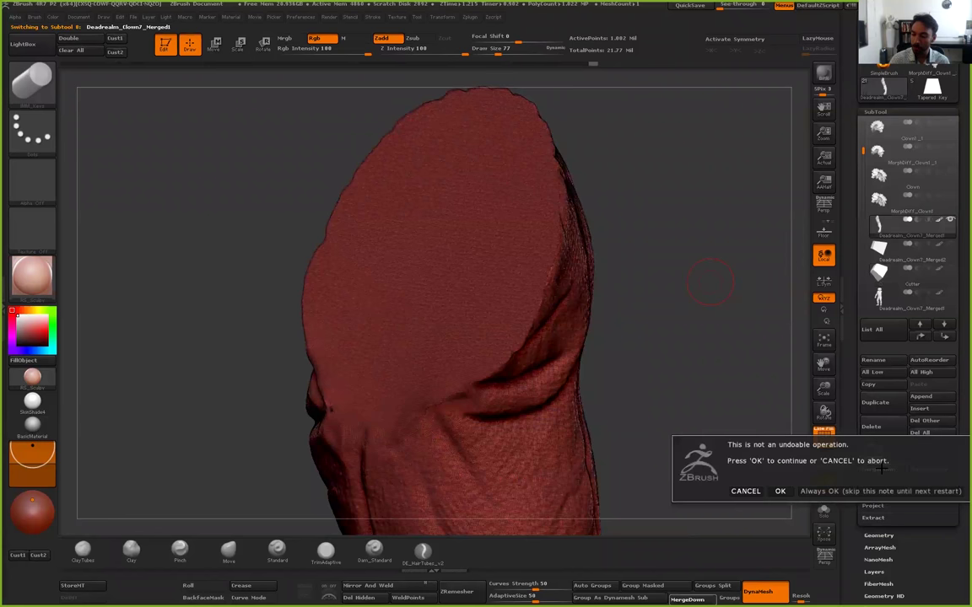
left_click(781, 491)
Update the merged arm's DynaMesh so the key fuses with it, and check the joint at the cut face in wireframe
left_click_drag(658, 354, 387, 203, "alt")
left_click_drag(588, 250, 397, 257)
left_click(823, 438)
mouse_move(614, 393)
left_mouse_down()
mouse_move(641, 386)
mouse_move(603, 393)
left_mouse_up()
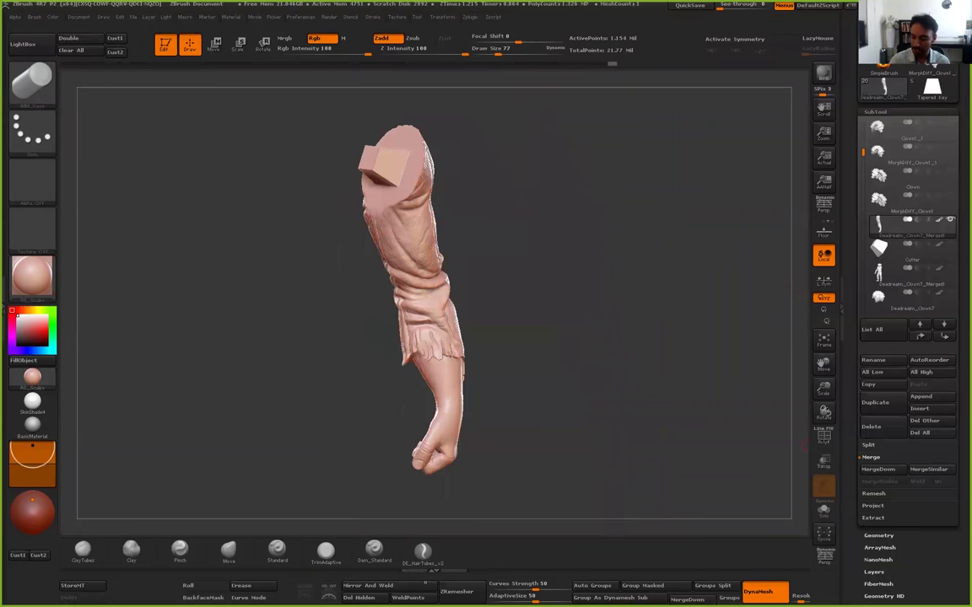
left_click(878, 536)
mouse_move(651, 325)
left_mouse_down("ctrl")
mouse_move(677, 328)
mouse_move(738, 364)
left_mouse_up("ctrl")
left_click(824, 435)
left_click_drag(640, 352, 524, 388)
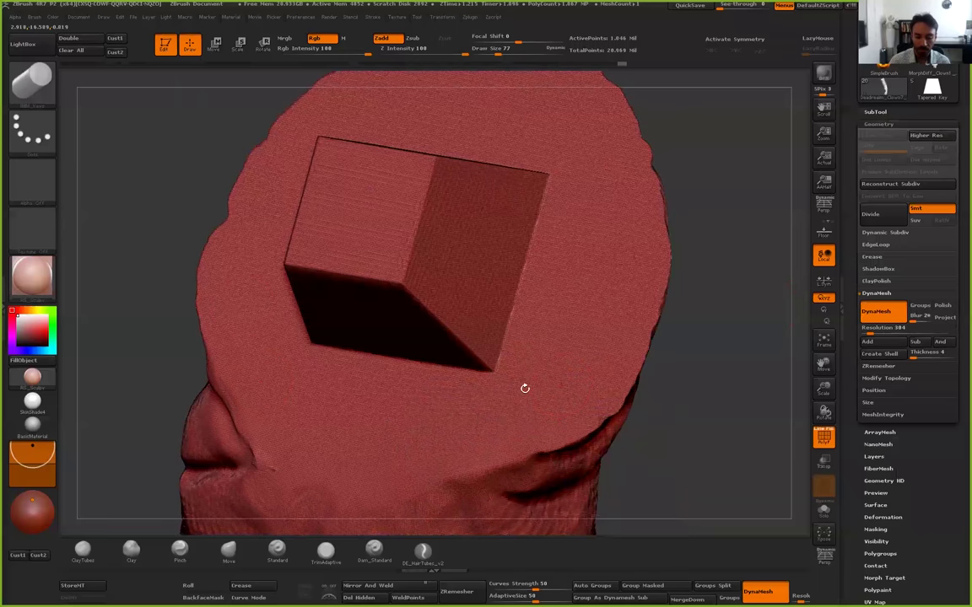
key("f")
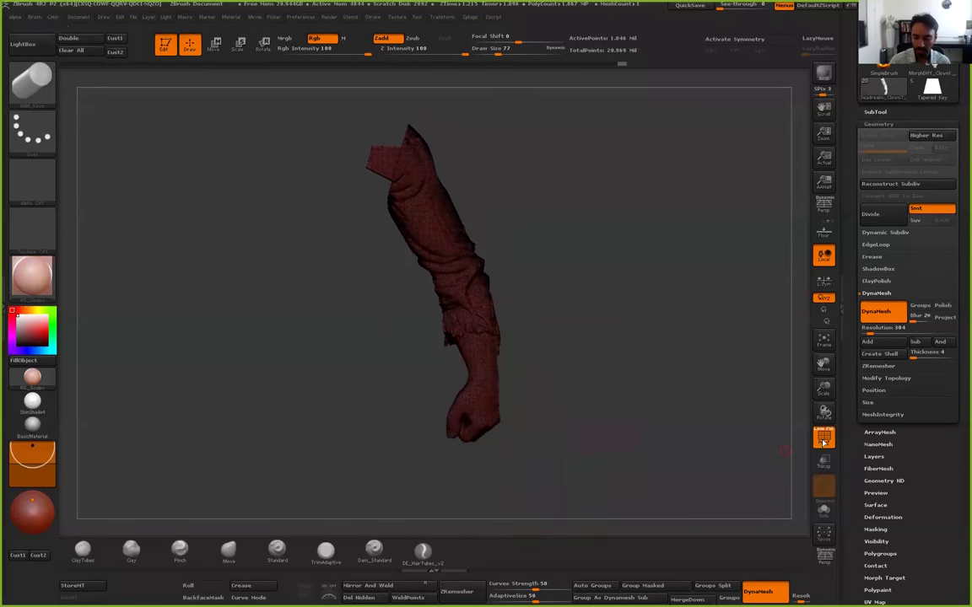
key("shift+f")
left_click_drag(662, 313, 397, 215)
left_click_drag(420, 163, 415, 119)
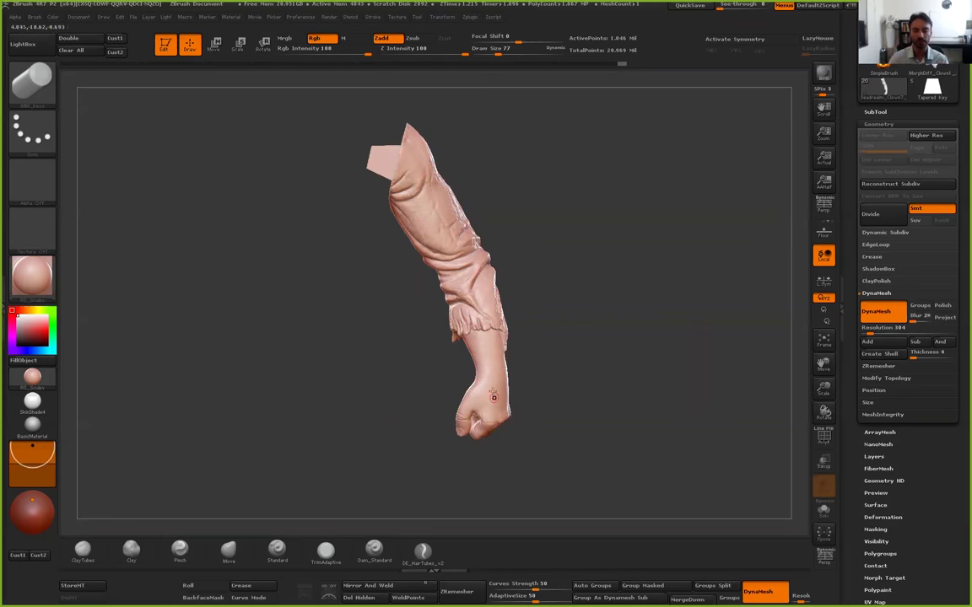
Switch to the clown's body subtool, view its open shoulder, and save the tool to a ZTL file
left_click(874, 111)
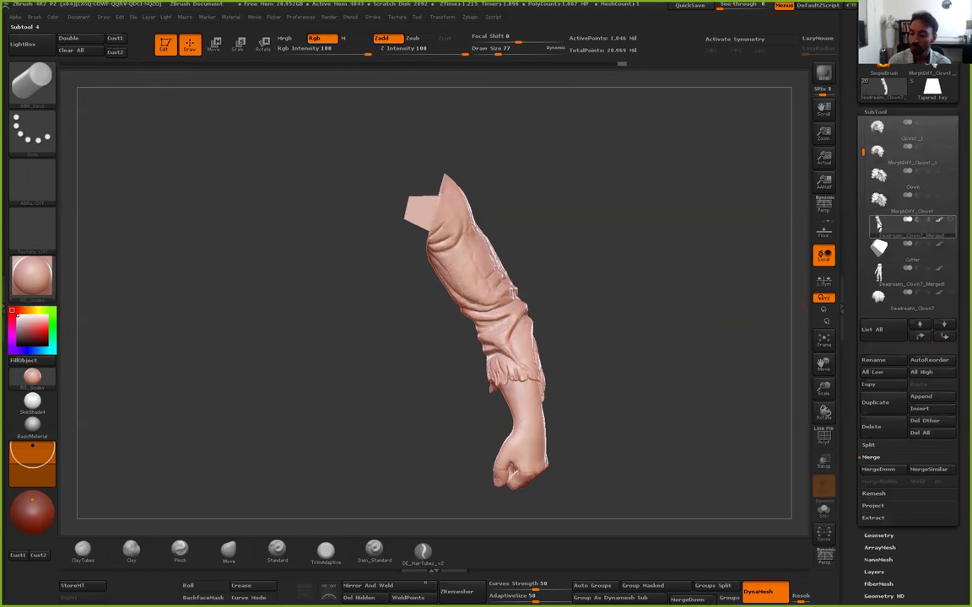
left_click(877, 274)
left_click_drag(644, 281, 616, 280)
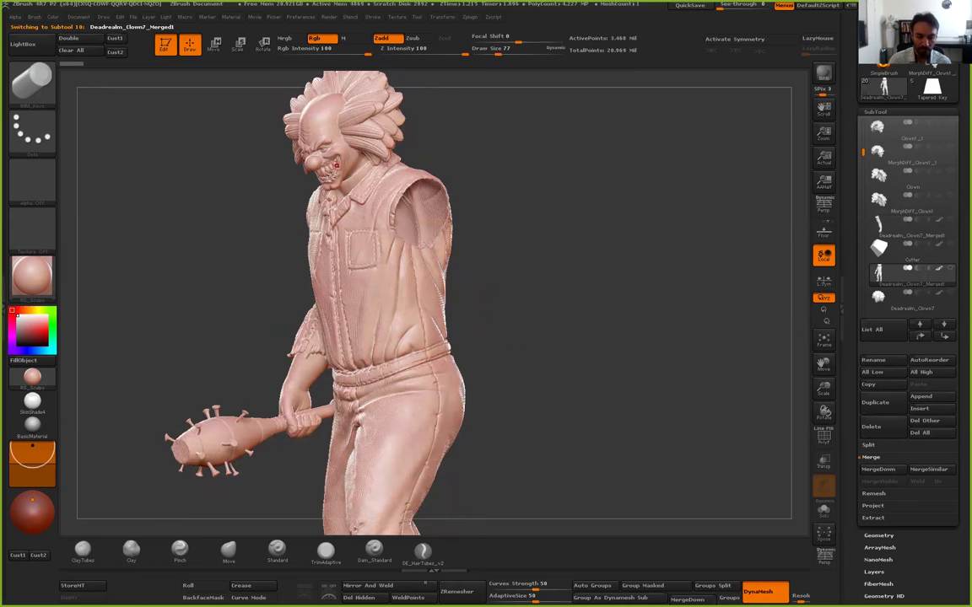
left_click_drag(561, 301, 401, 367)
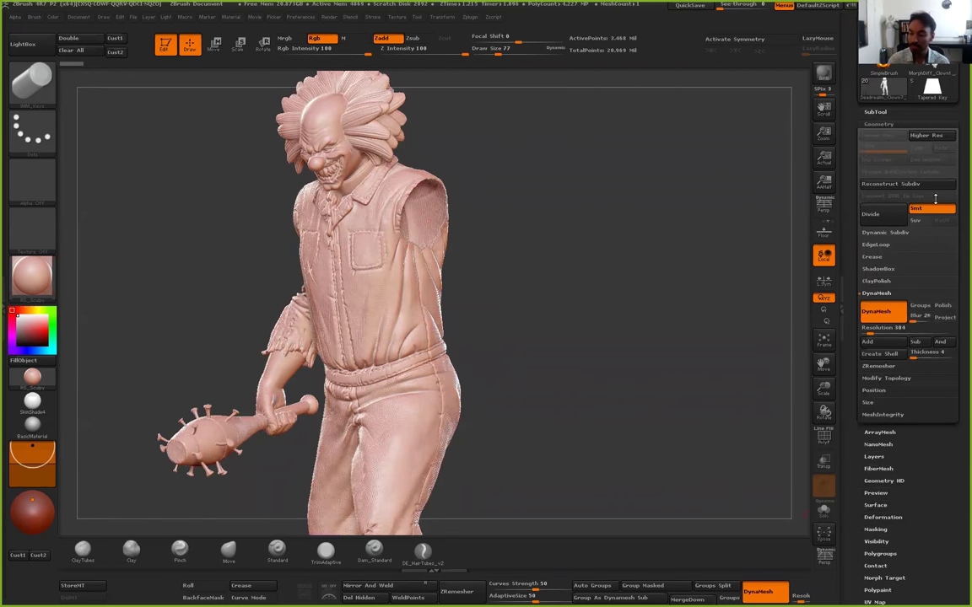
scroll(957, 77, "up", 3)
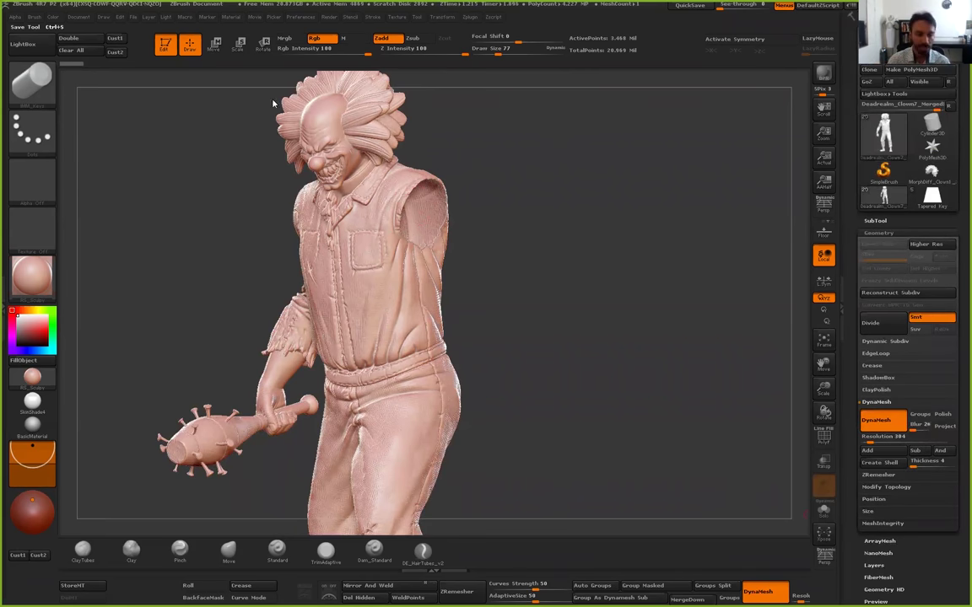
type("1.ZTL")
key("Return")
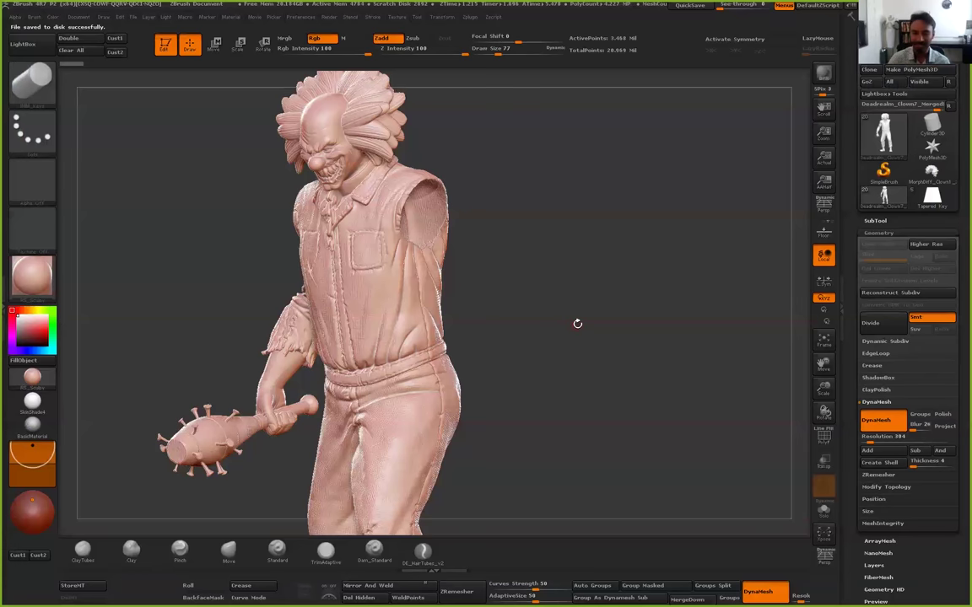
Update the body's DynaMesh to close the open hole at the shoulder cut
left_click_drag(570, 322, 850, 341)
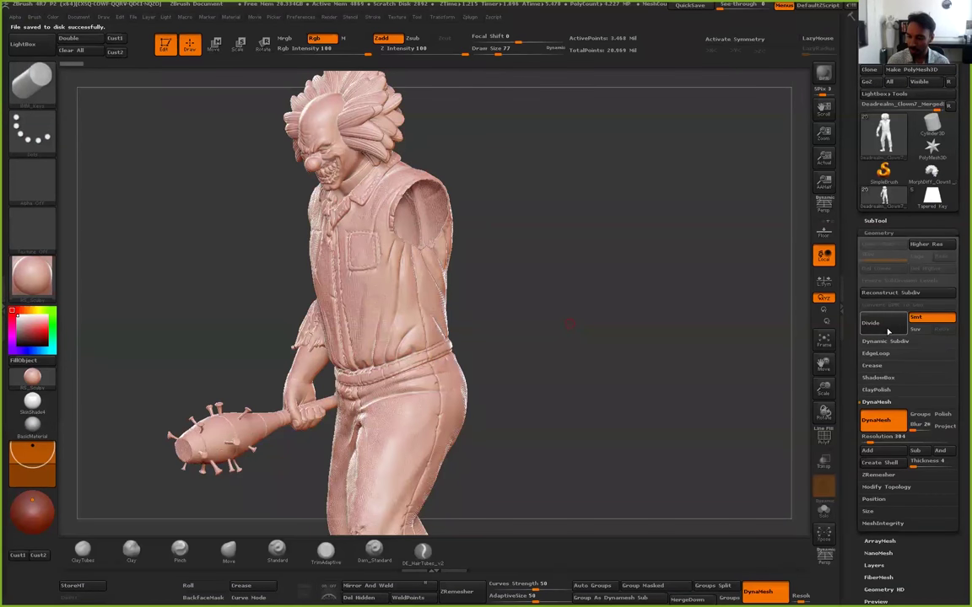
key("ctrl")
left_click_drag(546, 323, 604, 351, "ctrl")
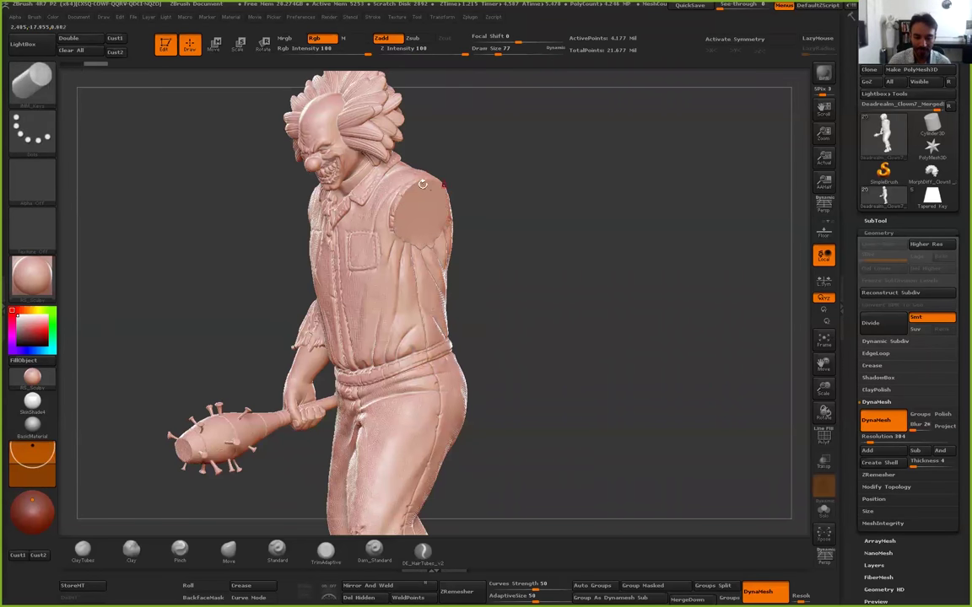
Clean up the jagged rim of the shoulder's cut face with the Clay brush at a draw size of 87
mouse_move(524, 210)
left_mouse_down("alt")
mouse_move(592, 284)
mouse_move(548, 253)
mouse_move(651, 278)
left_mouse_up("alt")
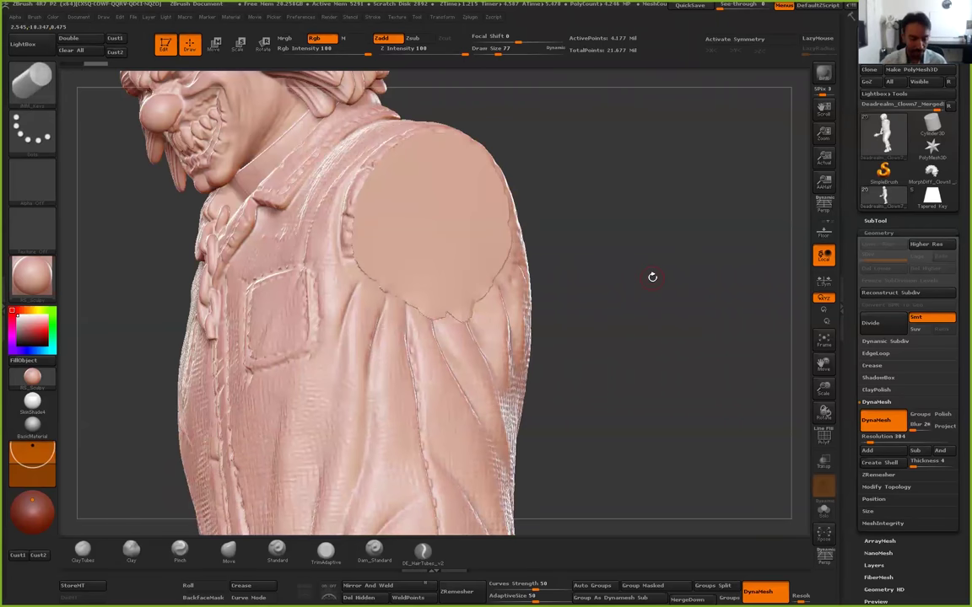
key("b")
key("c")
key("l")
key("s")
left_click_drag(370, 270, 352, 257)
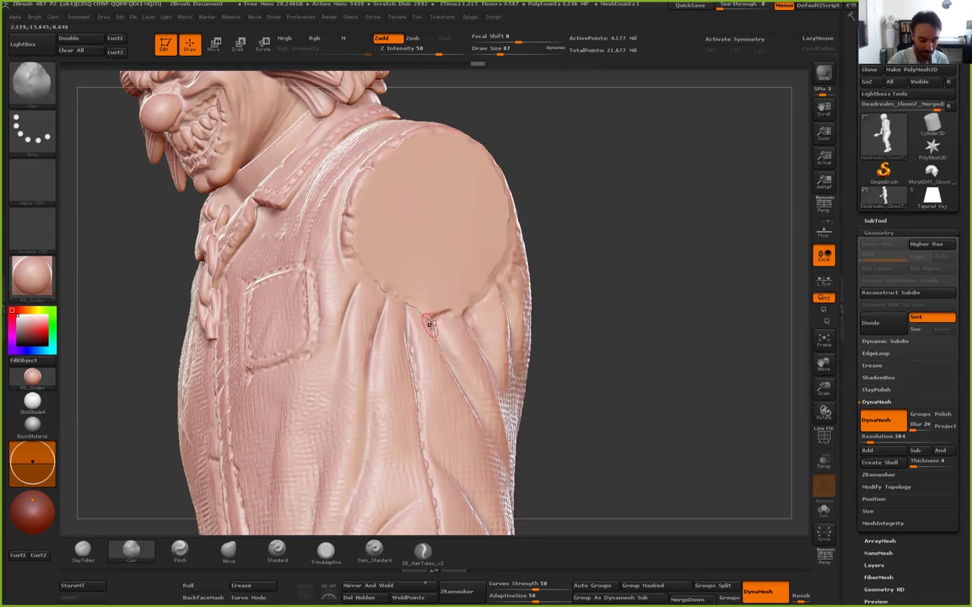
Inflate the cloth folds along the lower rim of the shoulder cut with the Inflat brush at draw sizes 116 and 80
key("b")
key("i")
key("n")
key("s")
left_click_drag(438, 316, 445, 316)
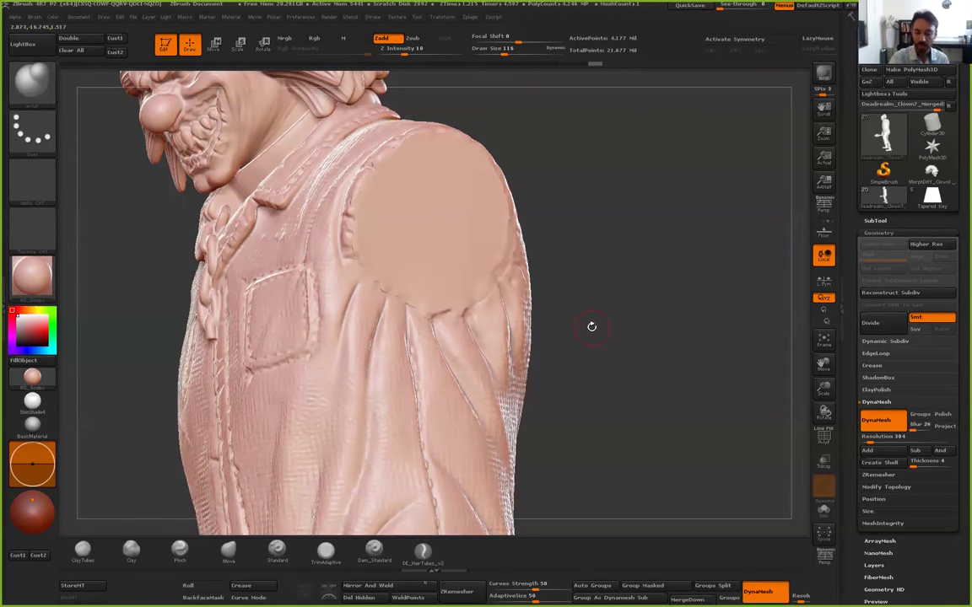
key("s")
left_click_drag(579, 270, 570, 274)
left_click_drag(677, 330, 759, 227)
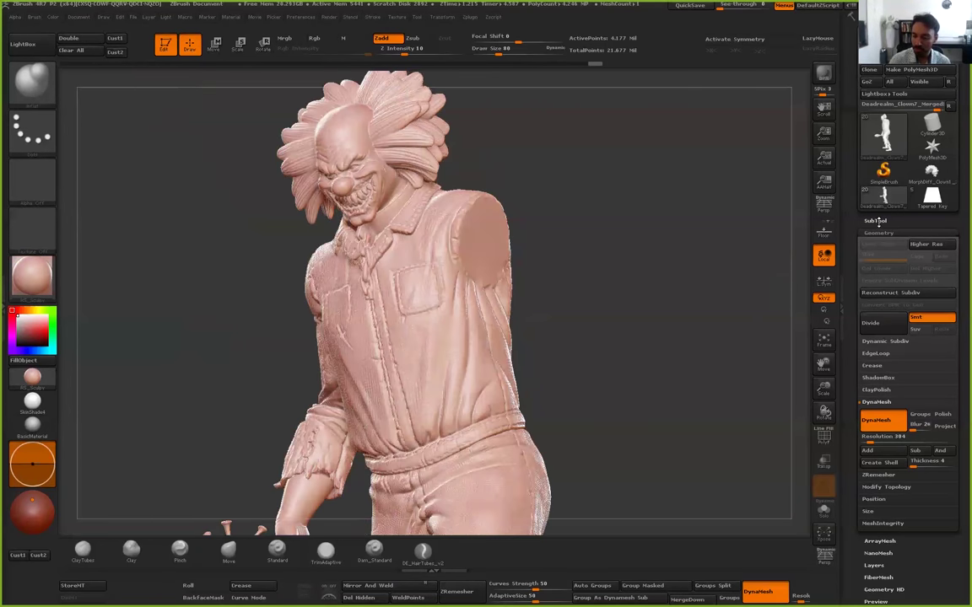
Select the Cutter subtool and show the clown's body with it to check where it meets the shoulder cut
left_click(875, 221)
left_click(877, 308)
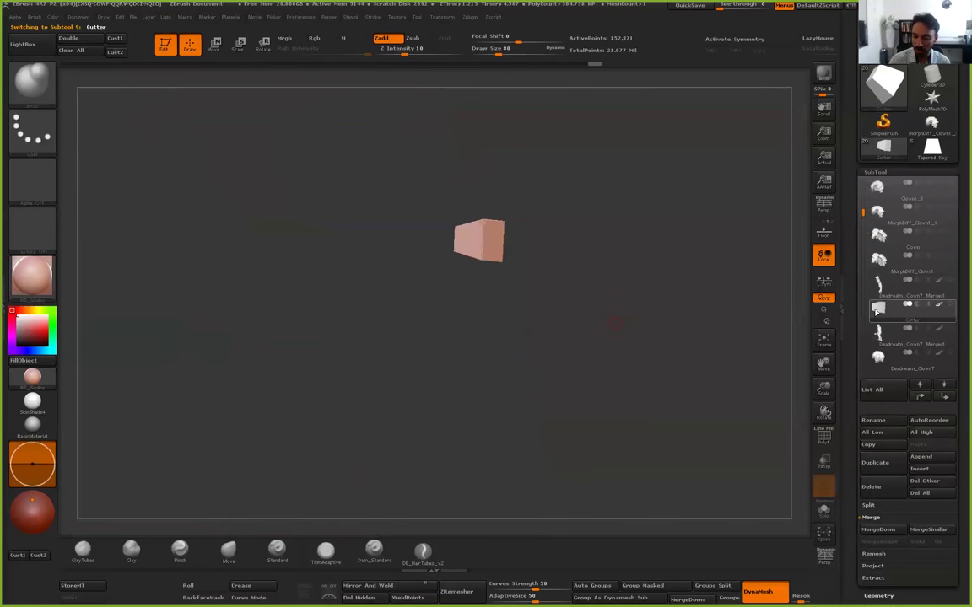
left_click(951, 330)
right_click_drag(434, 200, 489, 220)
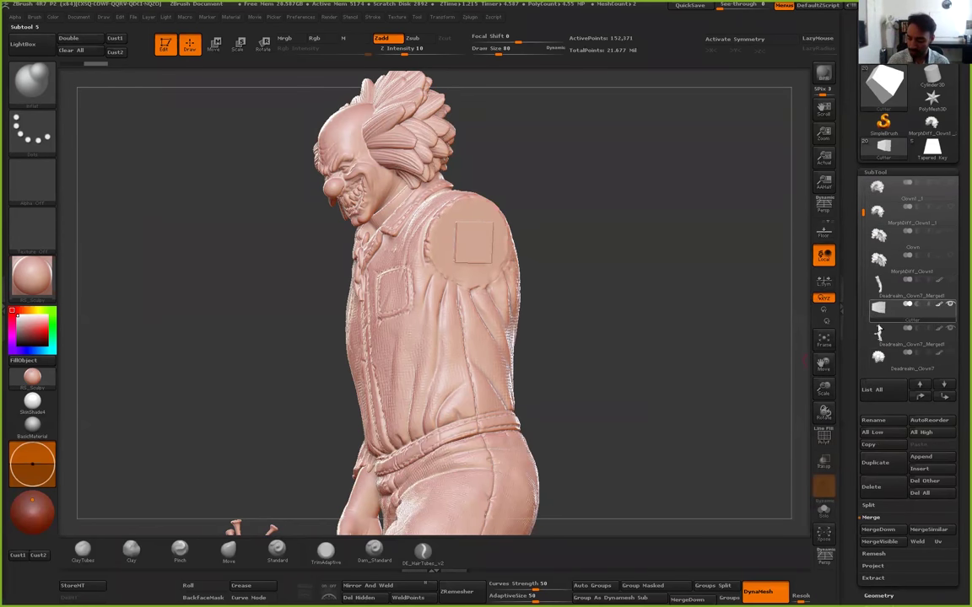
Fill the Cutter subtool with red using the Standard brush with the Mrgb channel enabled
scroll(957, 381, "down", 5)
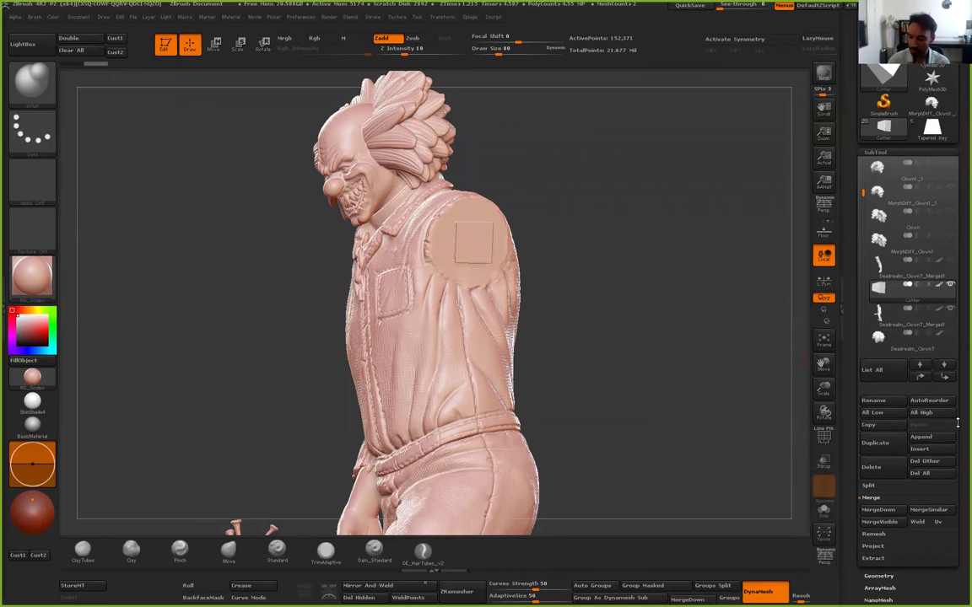
left_click(277, 550)
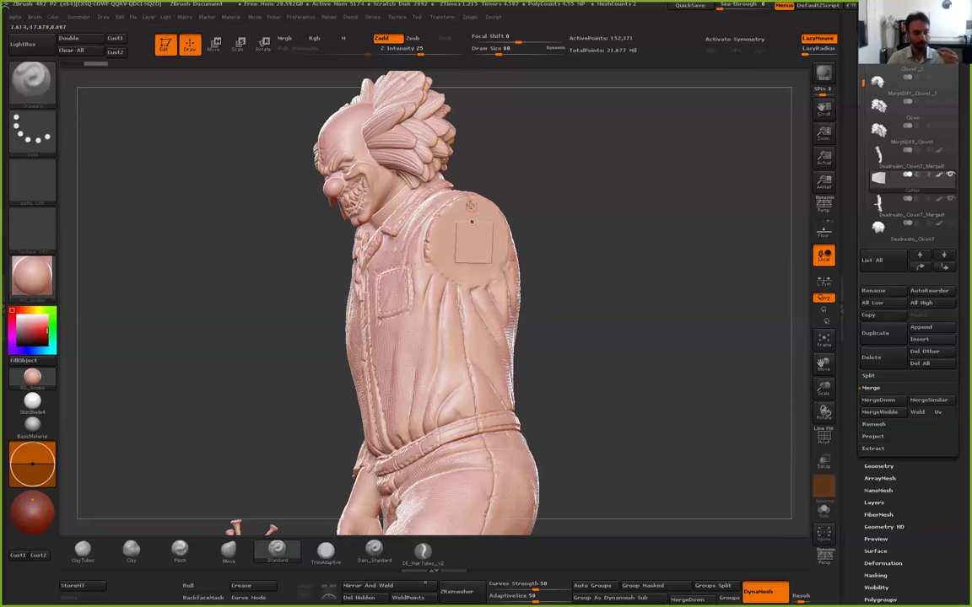
left_click(52, 17)
left_click(286, 38)
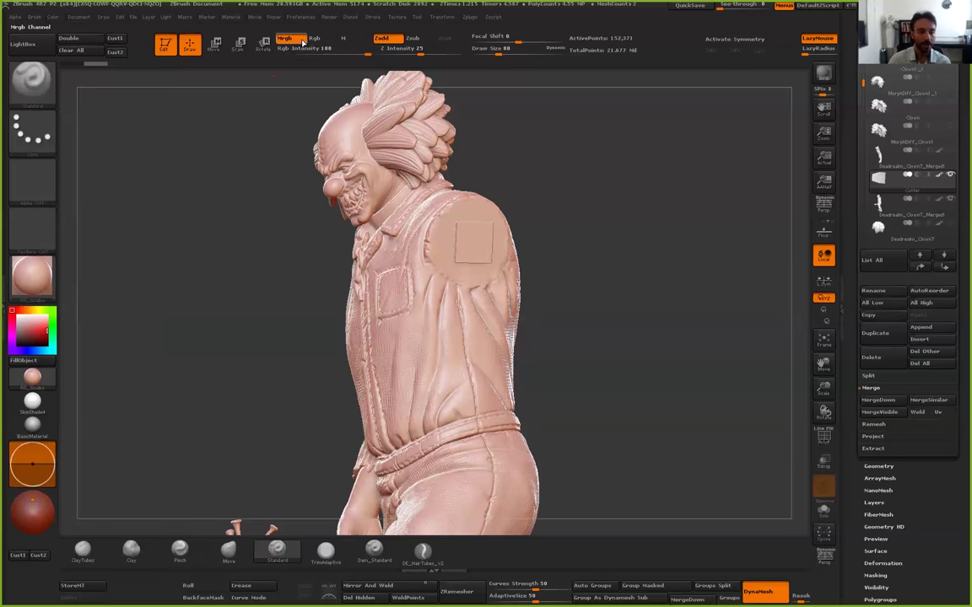
left_click(53, 17)
left_click(78, 233)
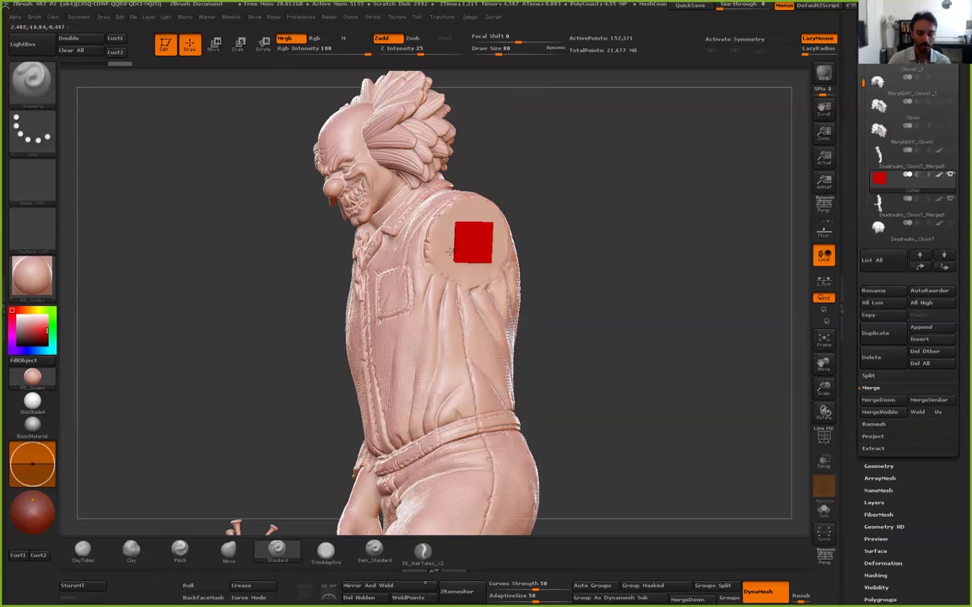
Duplicate the red Cutter subtool and select the clown's arm subtool
left_click(896, 343)
left_click(893, 206)
mouse_move(913, 179)
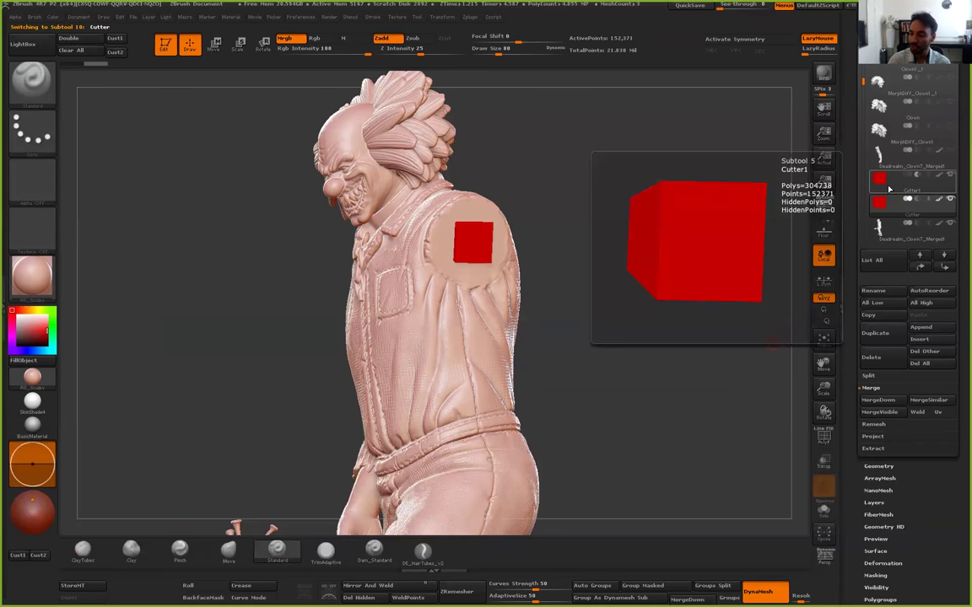
left_click(879, 157)
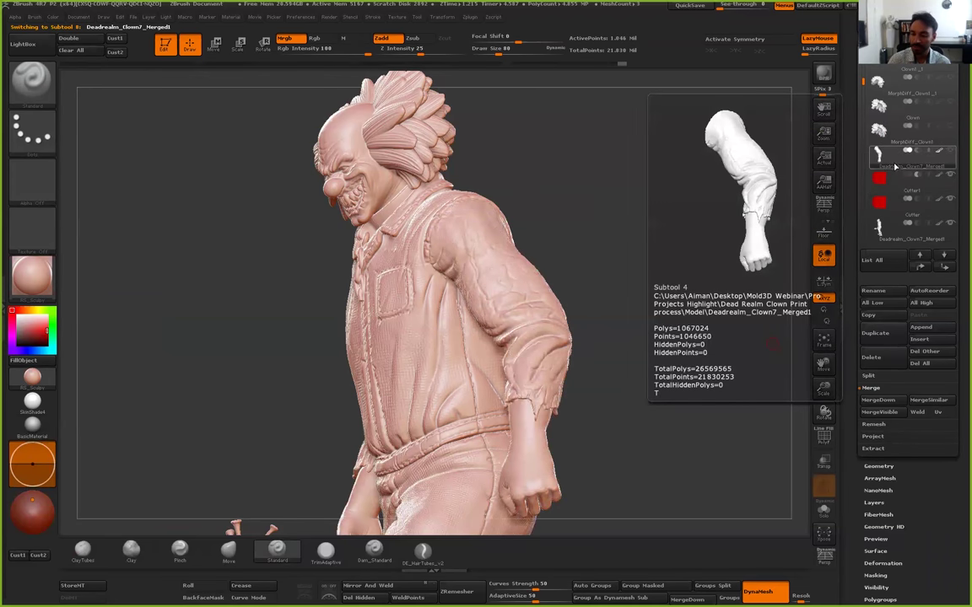
Select the duplicated red cutter and move it directly below the clown's body in the subtool list
left_click(879, 177)
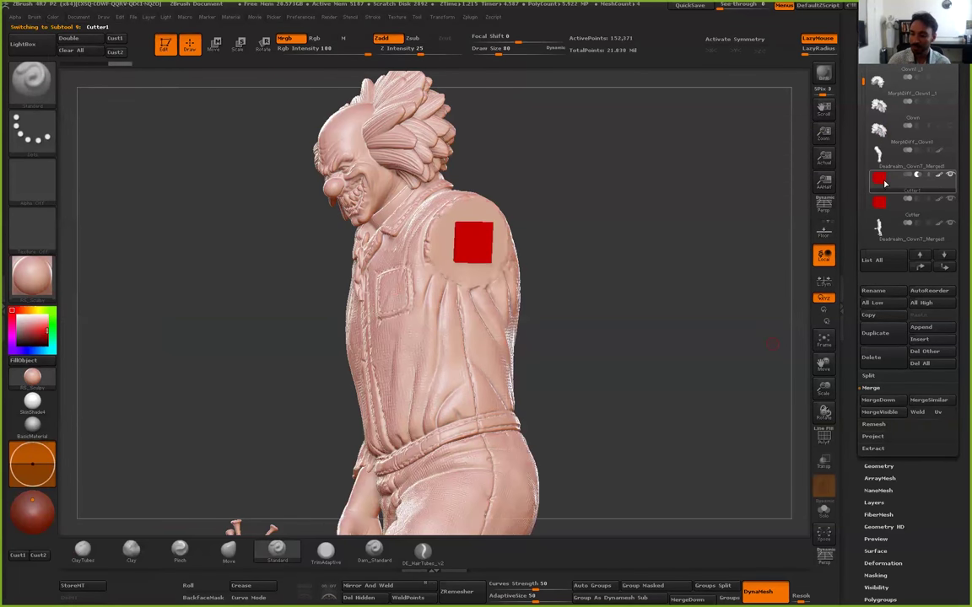
left_click(944, 266)
scroll(874, 127, "down", 4)
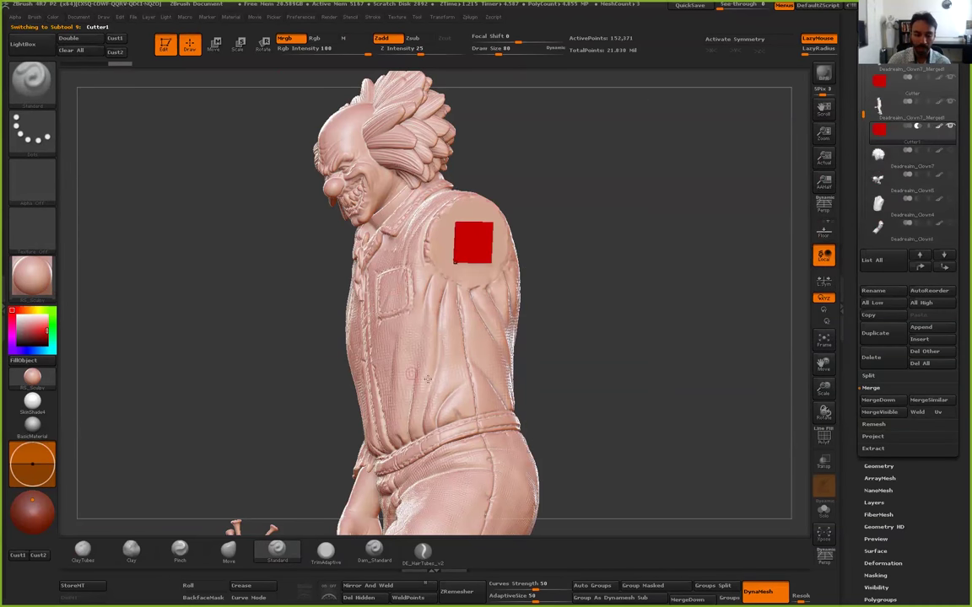
Review the Polygroups options, including Group As Dynamesh Sub, and the duplicated cutter's subtractive setting
mouse_move(883, 132)
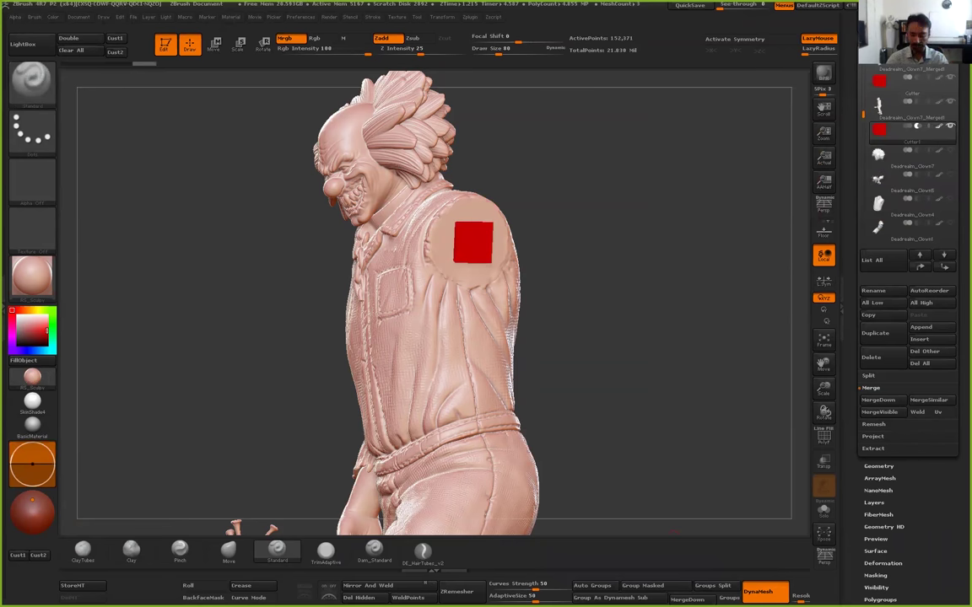
scroll(952, 503, "down", 2)
scroll(952, 502, "down", 3)
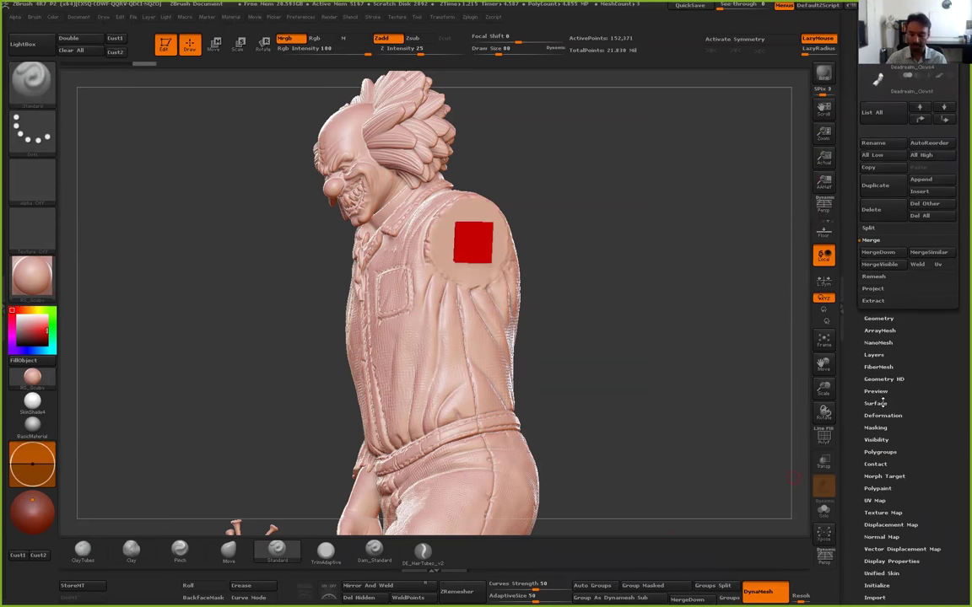
scroll(927, 464, "down", 2)
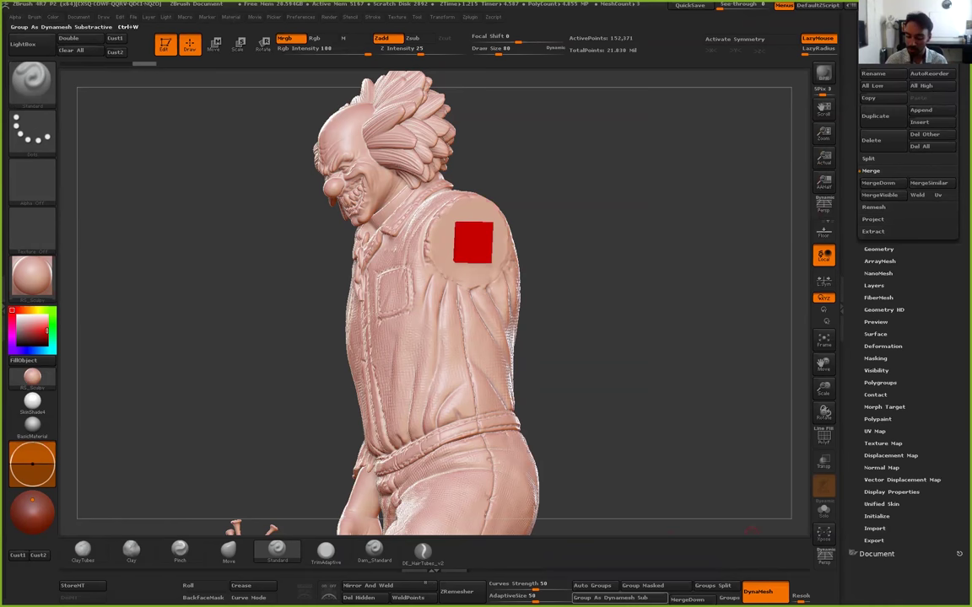
left_click(881, 384)
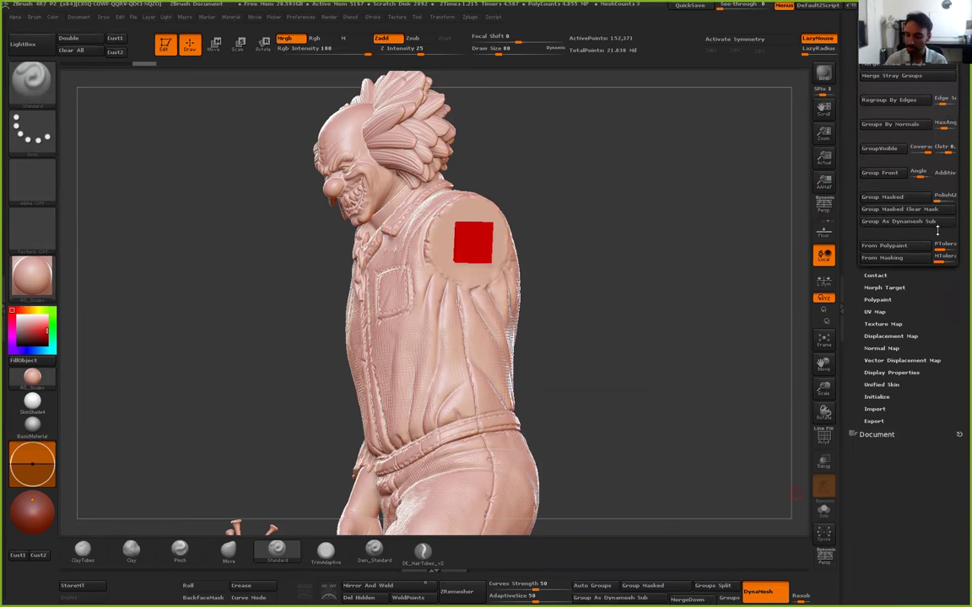
scroll(933, 327, "up", 5)
left_click(879, 366)
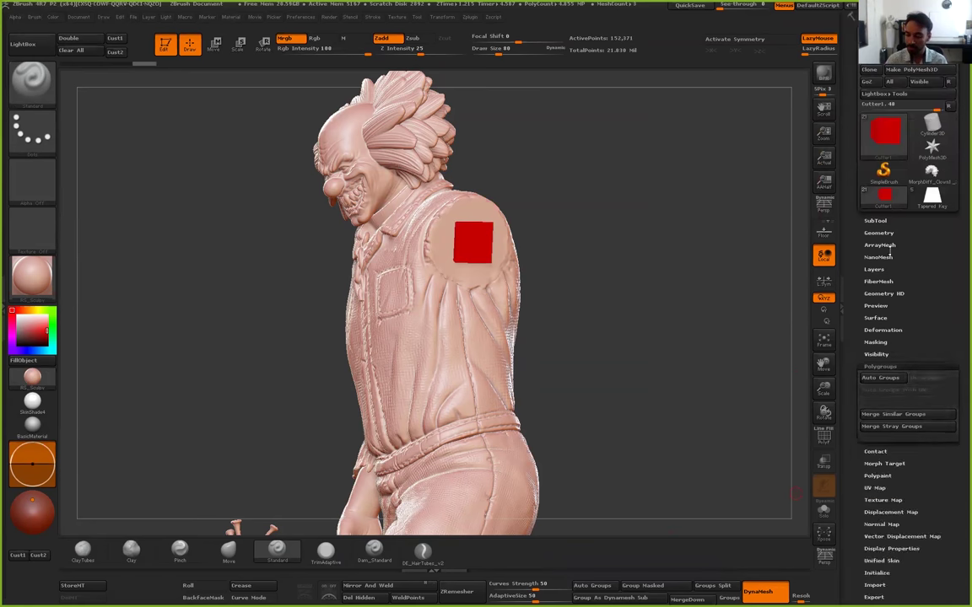
left_click(874, 221)
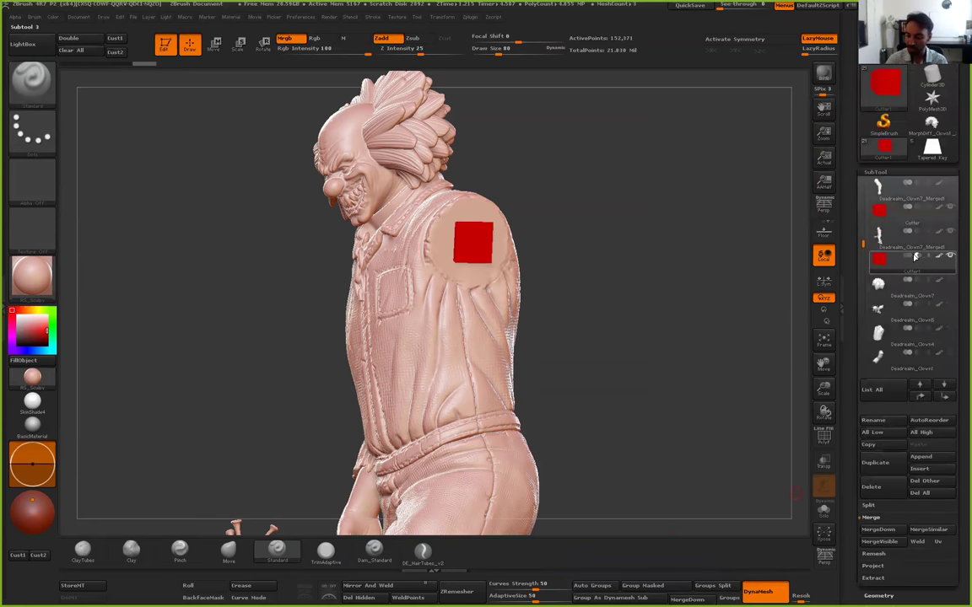
mouse_move(906, 258)
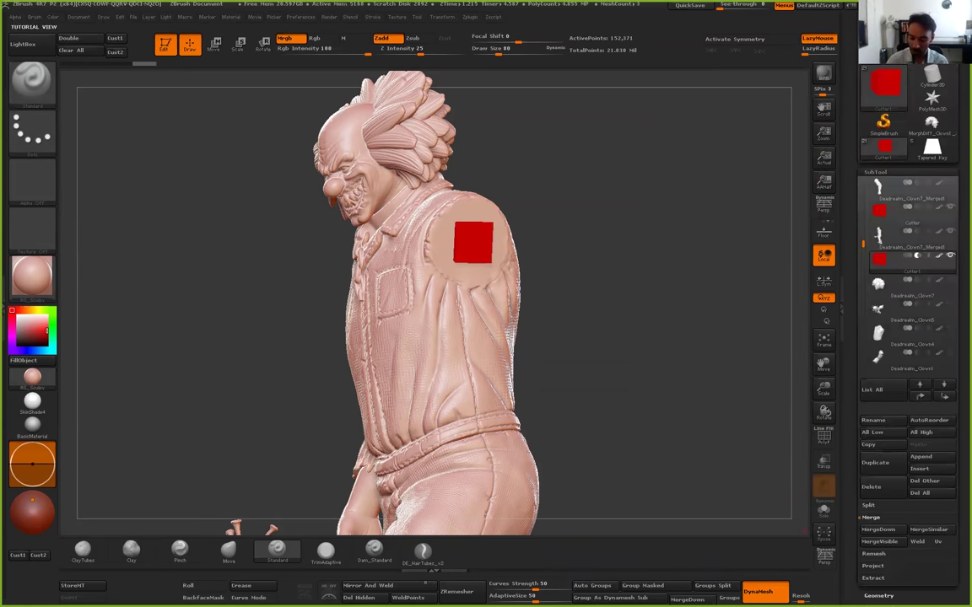
Select the clown's body subtool and merge it down with the duplicated cutter below it
left_click(882, 240)
left_click_drag(638, 262, 733, 270)
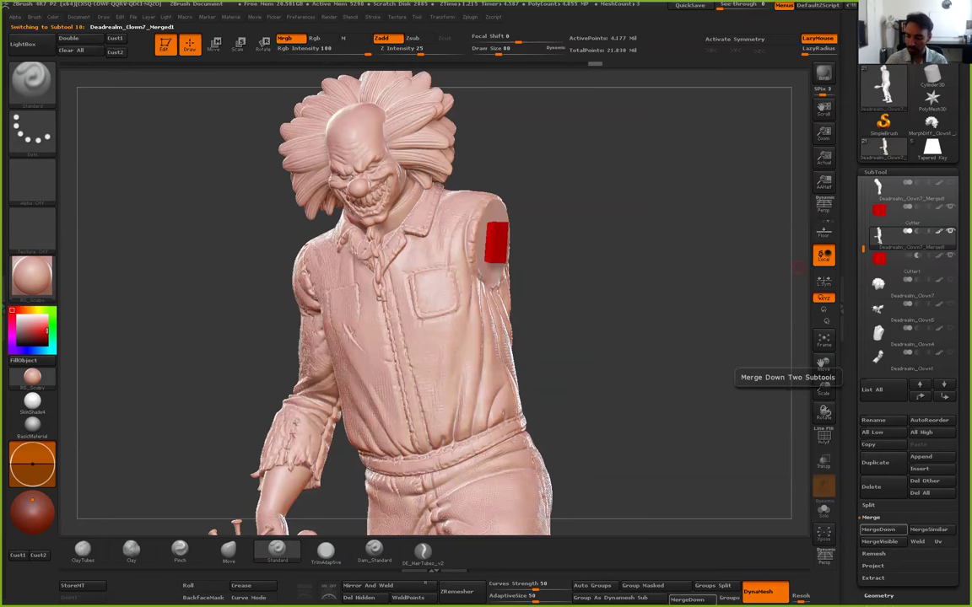
left_click(883, 529)
left_click(780, 549)
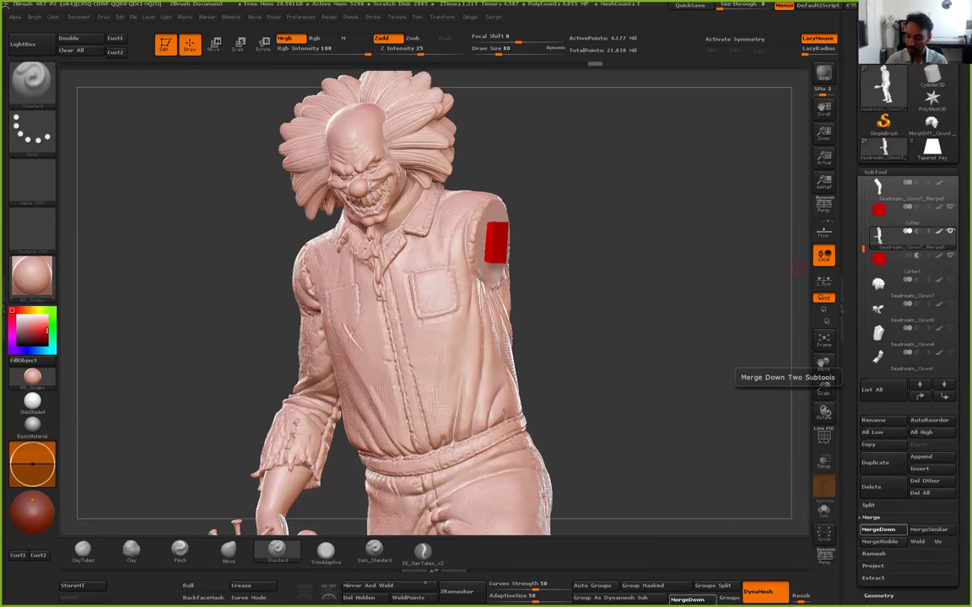
Remesh the merged body with DynaMesh to subtract the cutter from the shoulder, keeping the Standard brush active
left_click(877, 595)
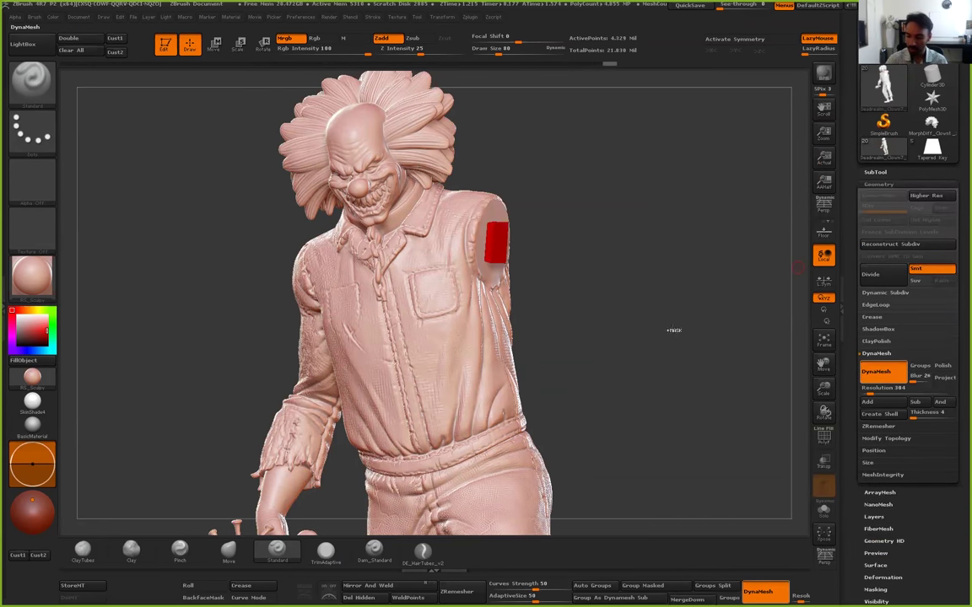
left_click_drag(673, 323, 704, 345, "ctrl")
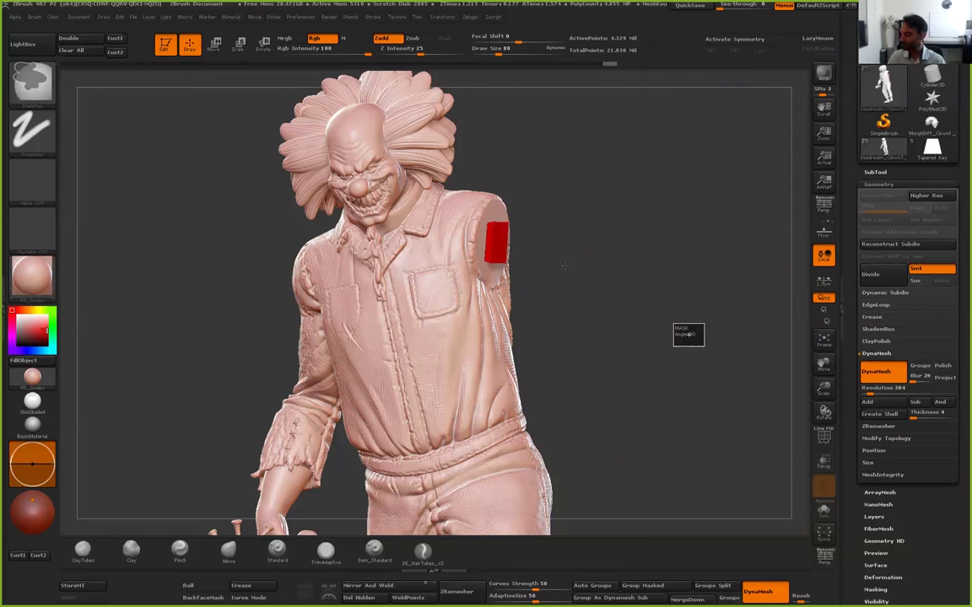
key("b")
key("s")
key("t")
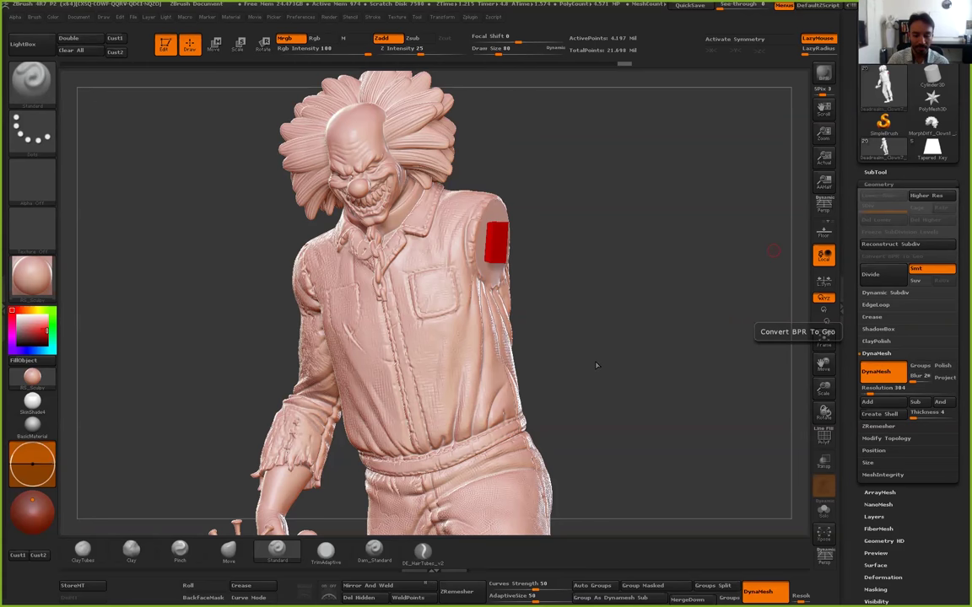
Hide the remaining Cutter subtool and inspect the square socket in the clown's shoulder from several angles
left_click_drag(584, 364, 672, 361)
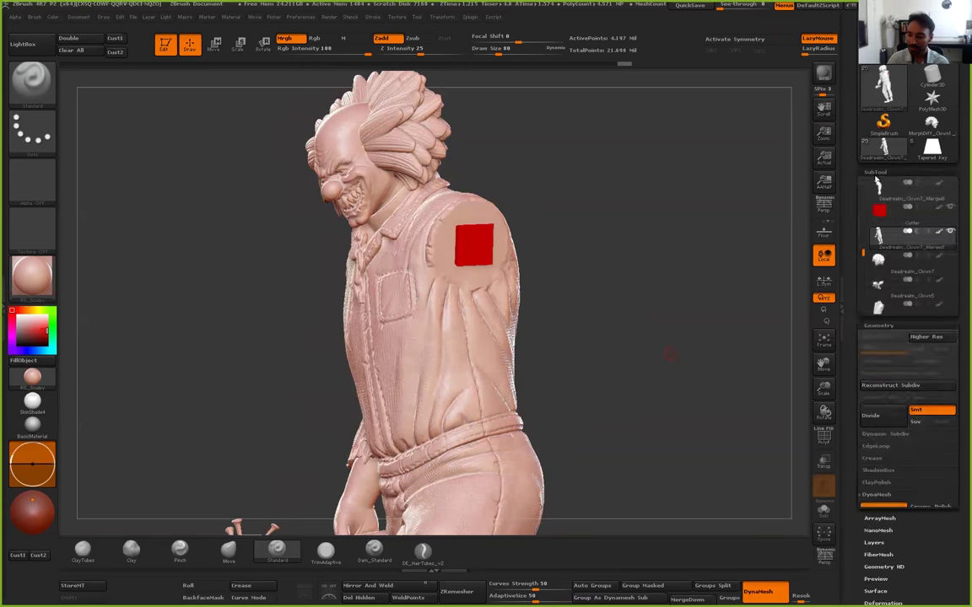
left_click(951, 210)
left_click_drag(591, 234, 727, 379)
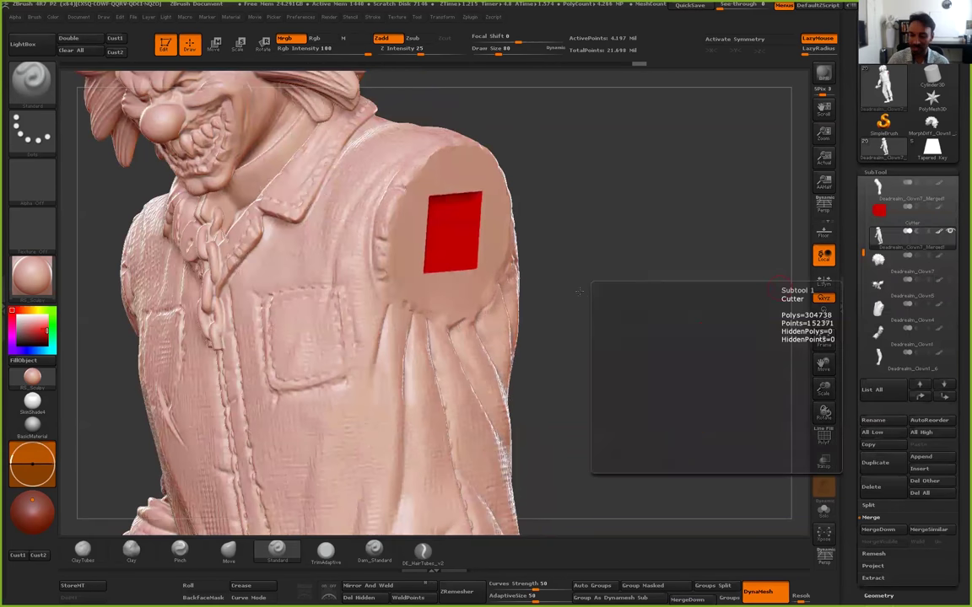
left_click_drag(579, 291, 455, 295)
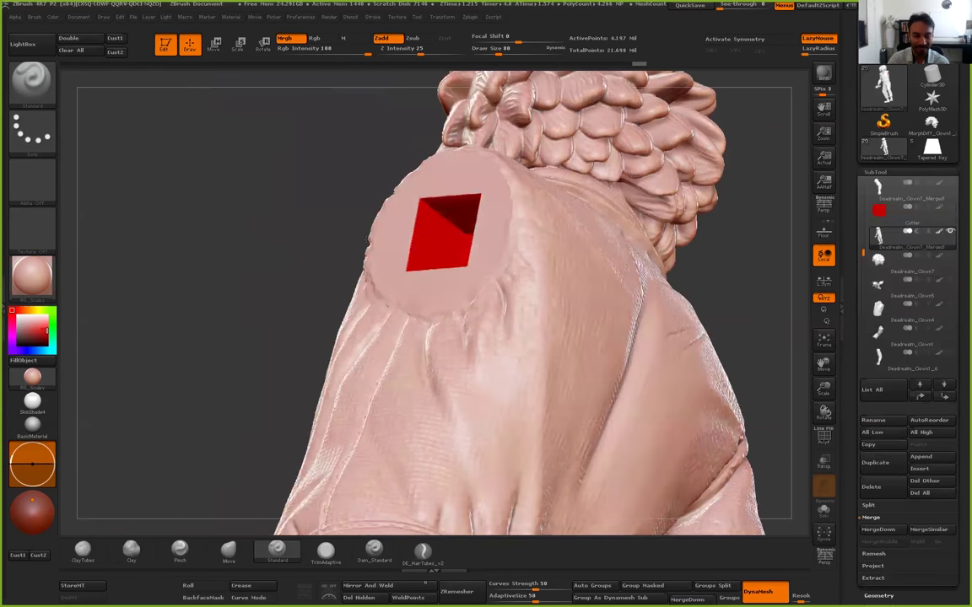
right_click_drag(393, 277, 416, 227)
right_click_drag(440, 312, 426, 287)
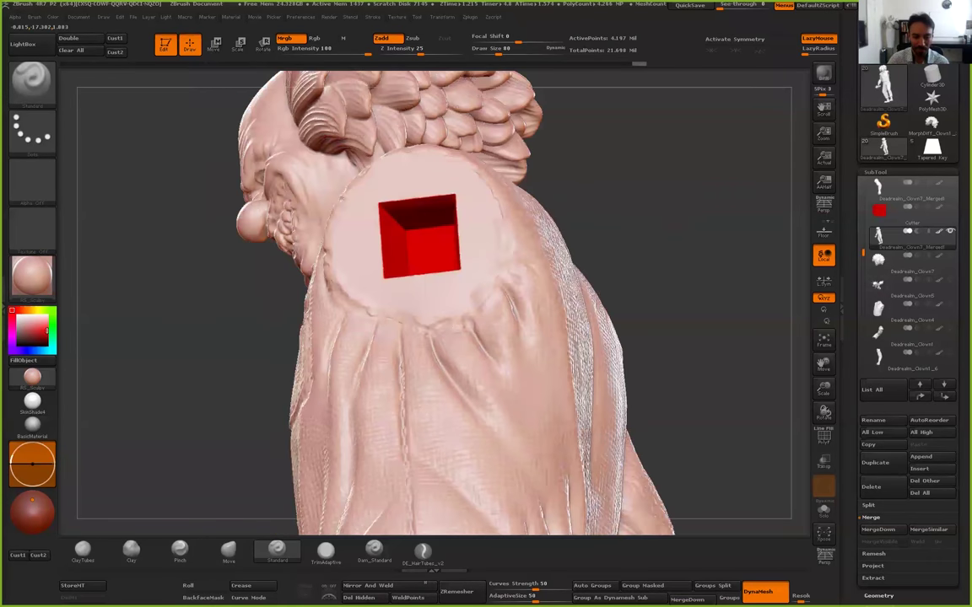
left_click_drag(697, 186, 72, 334)
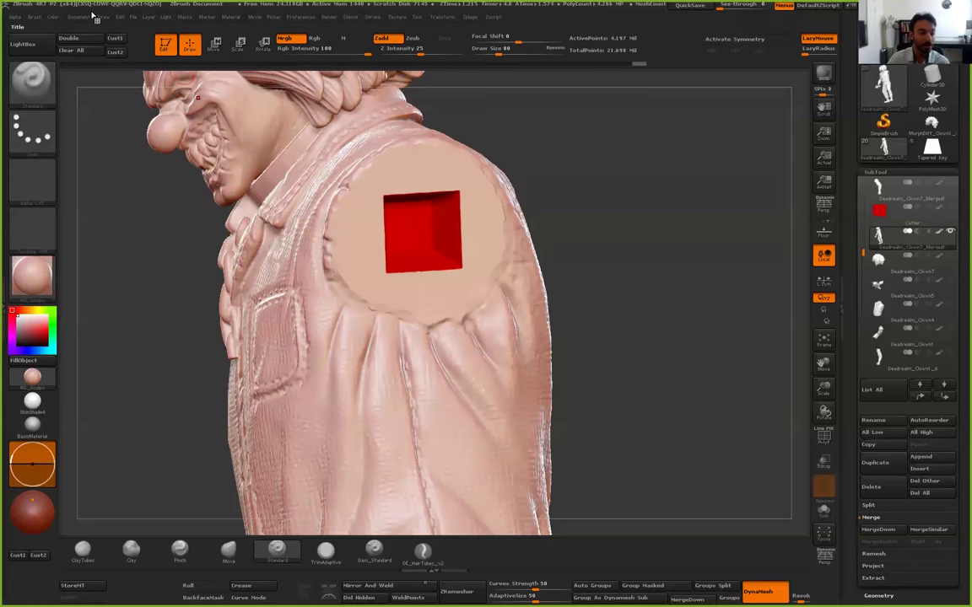
Fill the whole body subtool with white to replace the red inside the shoulder socket
left_click(53, 16)
left_click(90, 238)
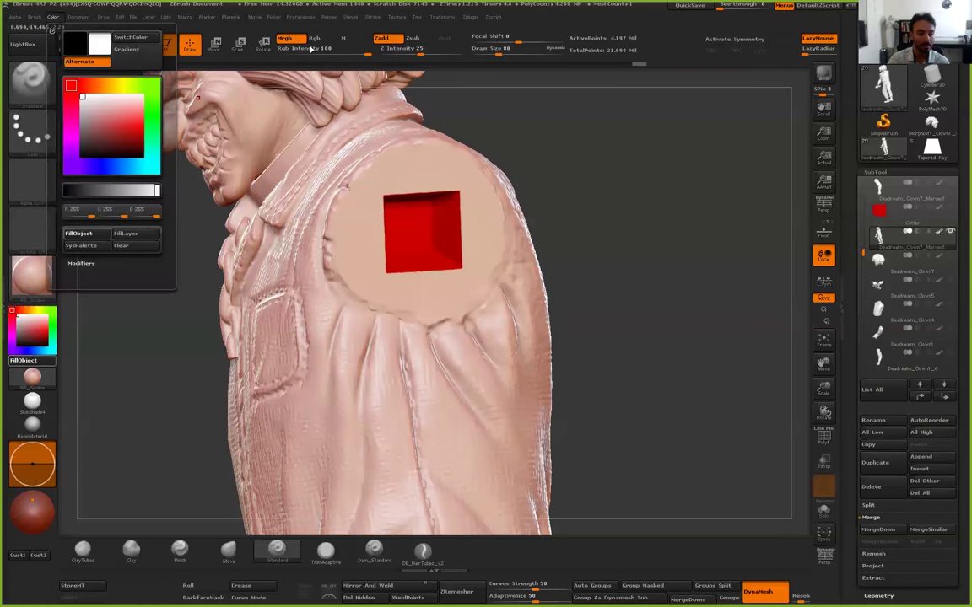
mouse_move(642, 277)
left_mouse_down()
mouse_move(570, 227)
mouse_move(645, 259)
left_mouse_up()
right_click_drag(497, 243, 529, 262, "ctrl")
left_click_drag(530, 263, 763, 288)
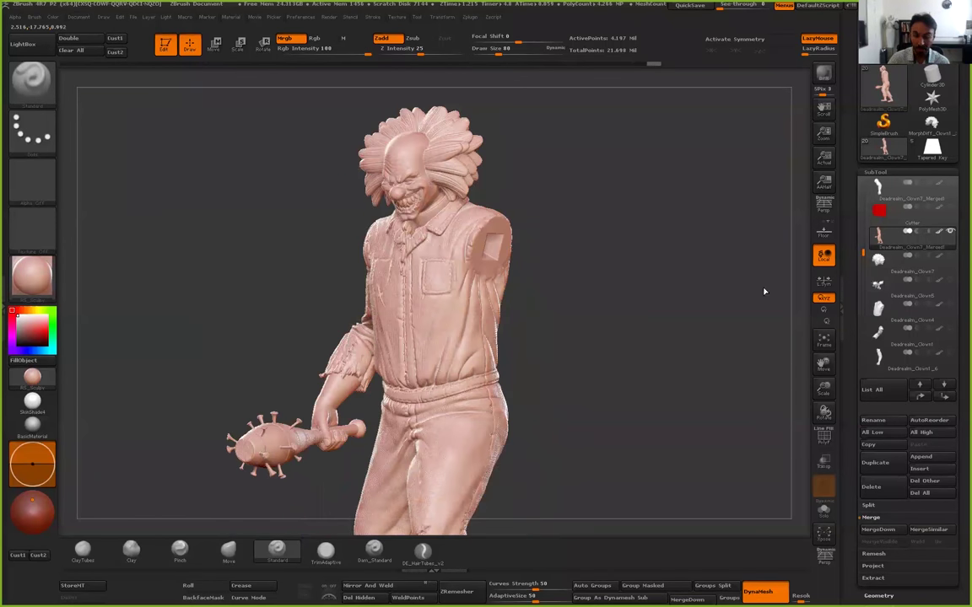
Select the separated arm subtool and show it in place on the clown's body
mouse_move(877, 261)
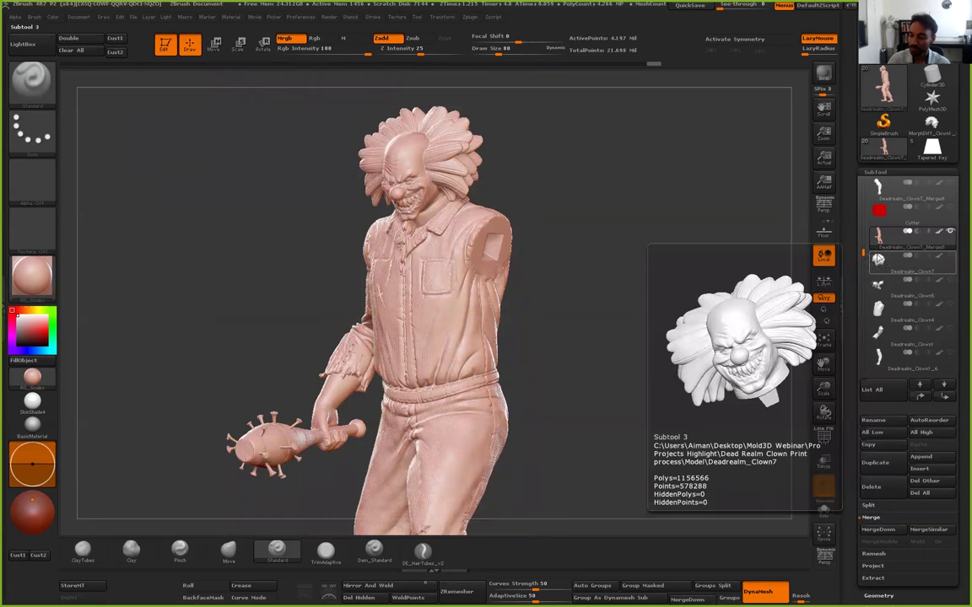
left_click(880, 191)
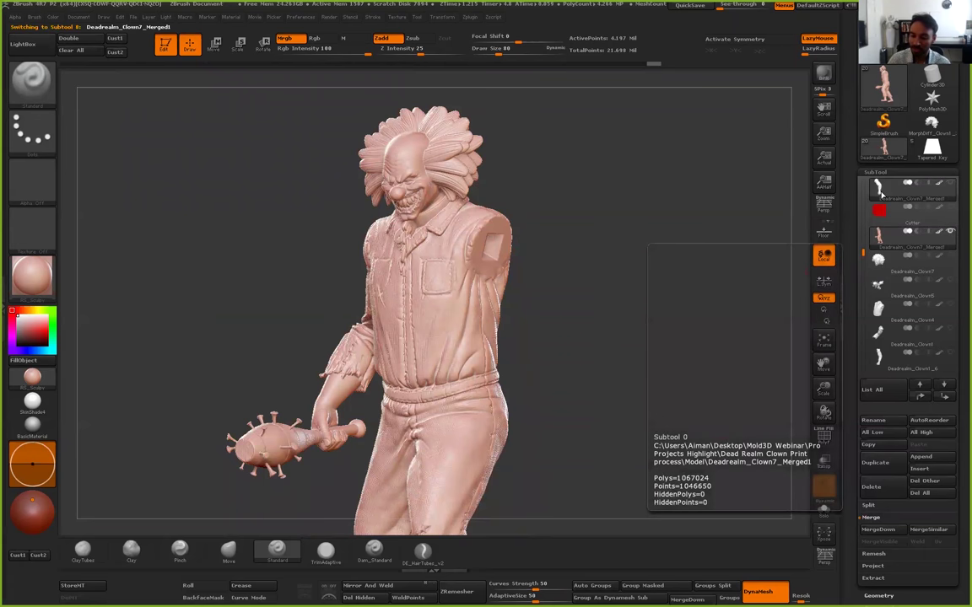
left_click(950, 183)
left_click_drag(750, 445, 820, 440)
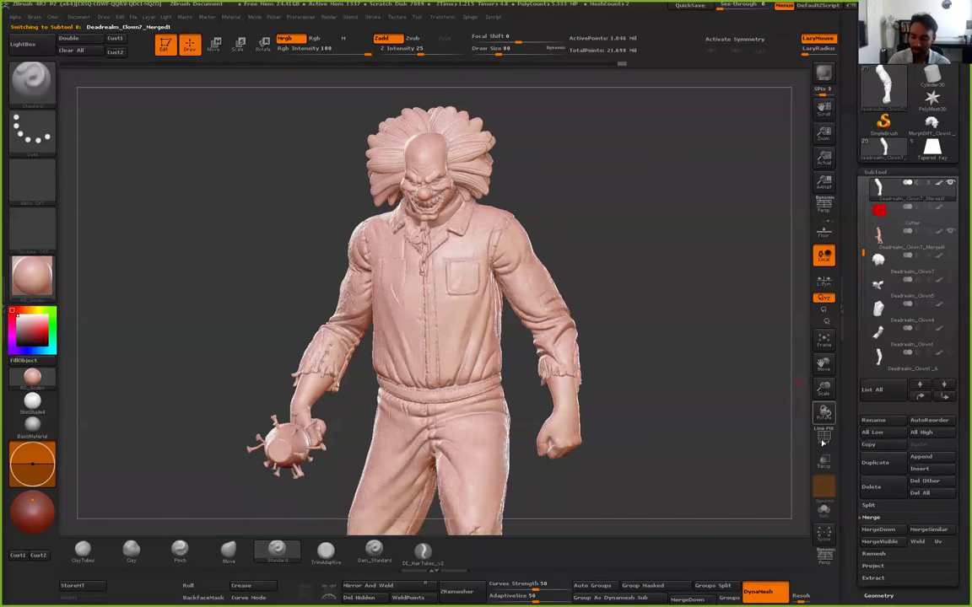
Isolate the arm with Solo and examine the tapered key fused to its shoulder end
left_click(822, 439)
left_click_drag(624, 277, 831, 230)
left_click(822, 506)
left_click_drag(617, 381, 807, 449)
key("shift+f")
left_click_drag(567, 269, 806, 490)
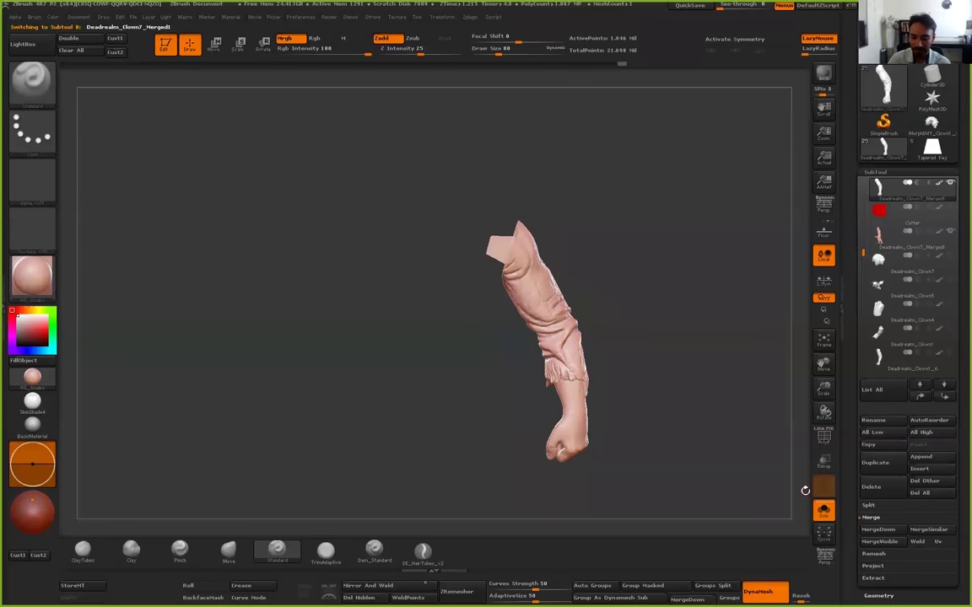
Select the body subtool, turn Solo off and review the full figure with the arm fitted
left_click(900, 233)
left_click_drag(617, 244, 486, 252)
left_click_drag(636, 253, 513, 178)
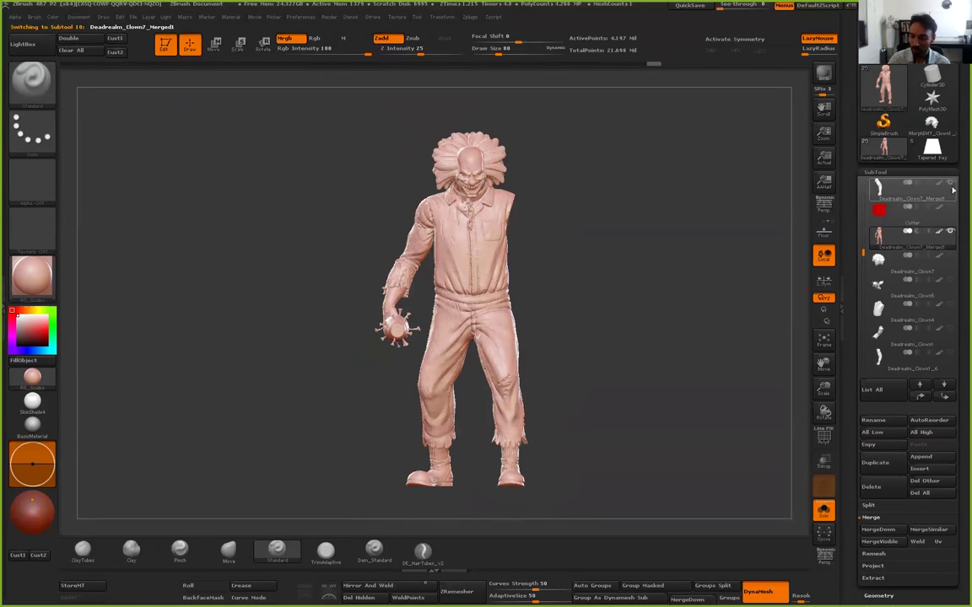
left_click(824, 509)
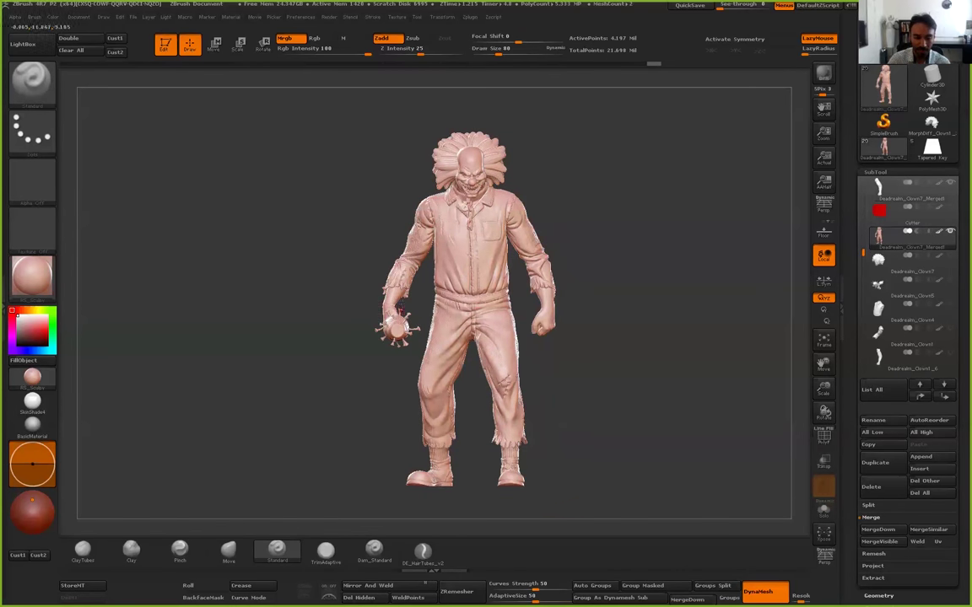
left_click_drag(563, 425, 557, 464, "alt")
left_click_drag(632, 341, 657, 215, "alt")
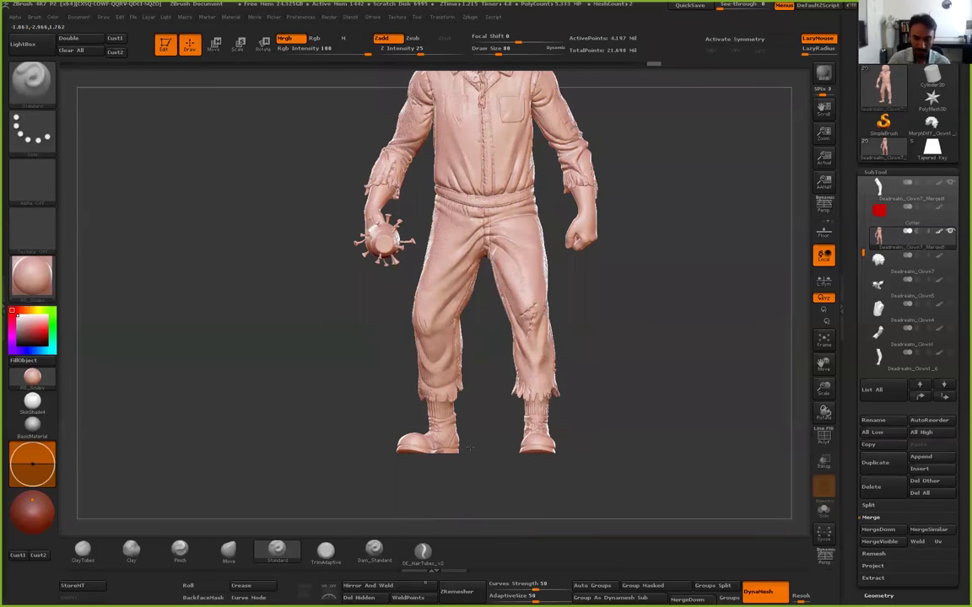
left_click_drag(470, 447, 462, 531, "alt")
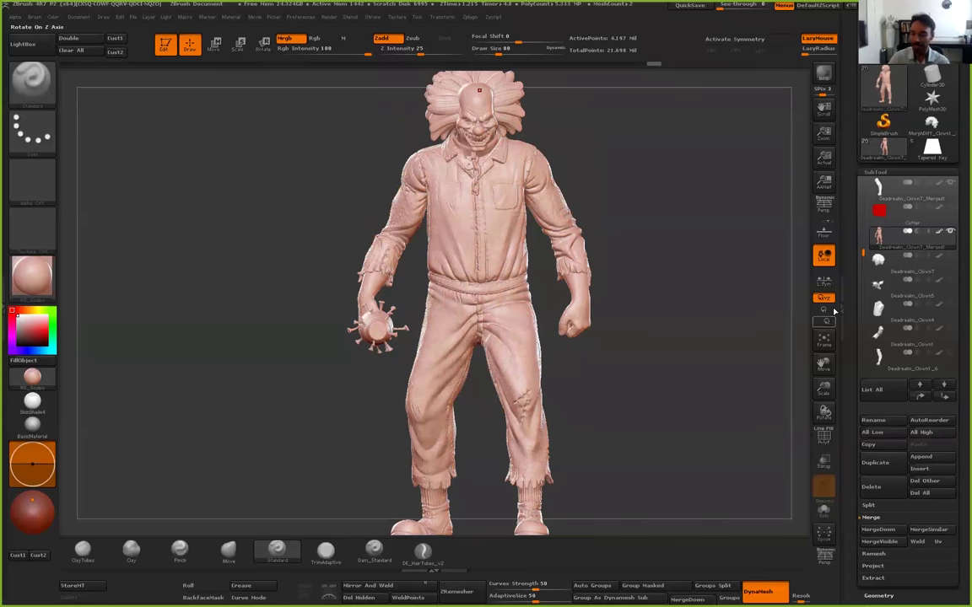
Hide the body, select the Deadrealm_Clown7 head subtool and examine the key under its neck
mouse_move(877, 260)
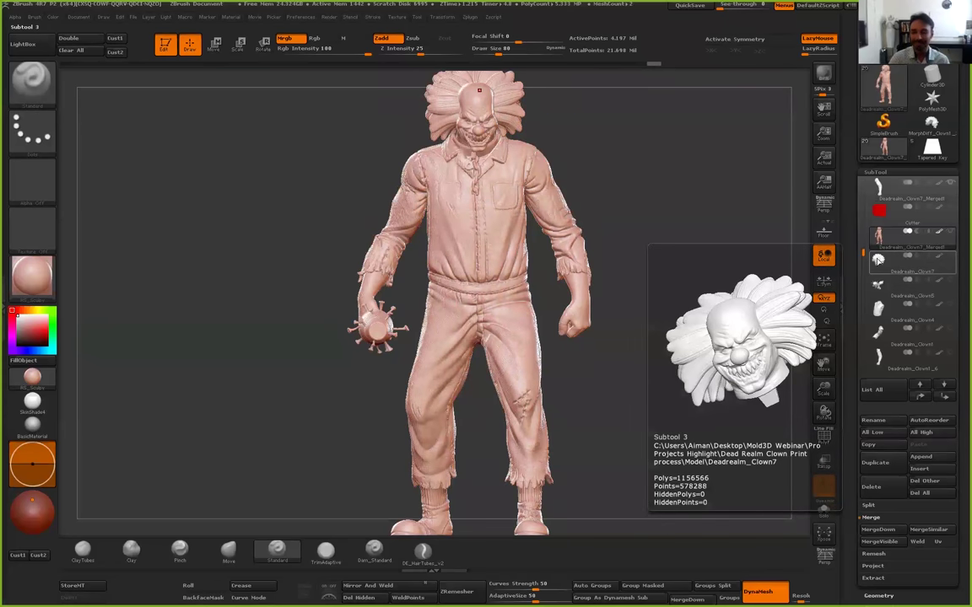
left_click(877, 260)
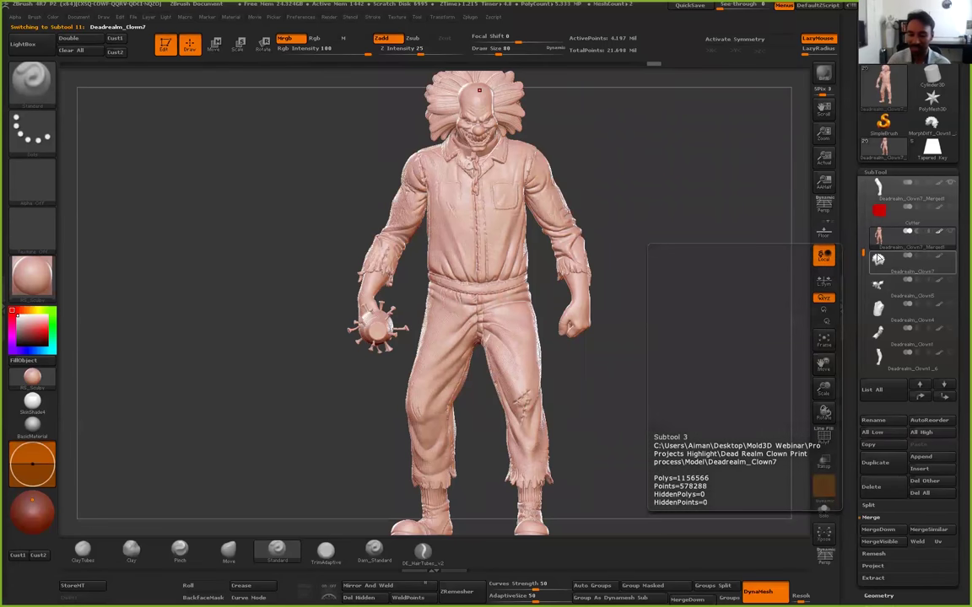
left_click_drag(625, 297, 707, 251)
left_click_drag(639, 228, 710, 409)
left_click_drag(714, 173, 574, 147, "alt")
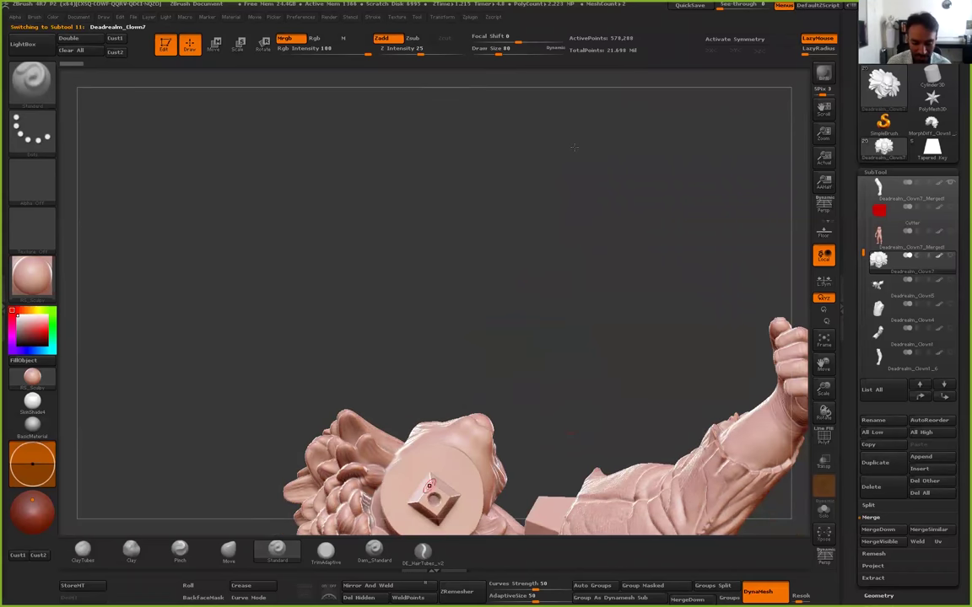
left_click_drag(570, 424, 496, 136, "alt")
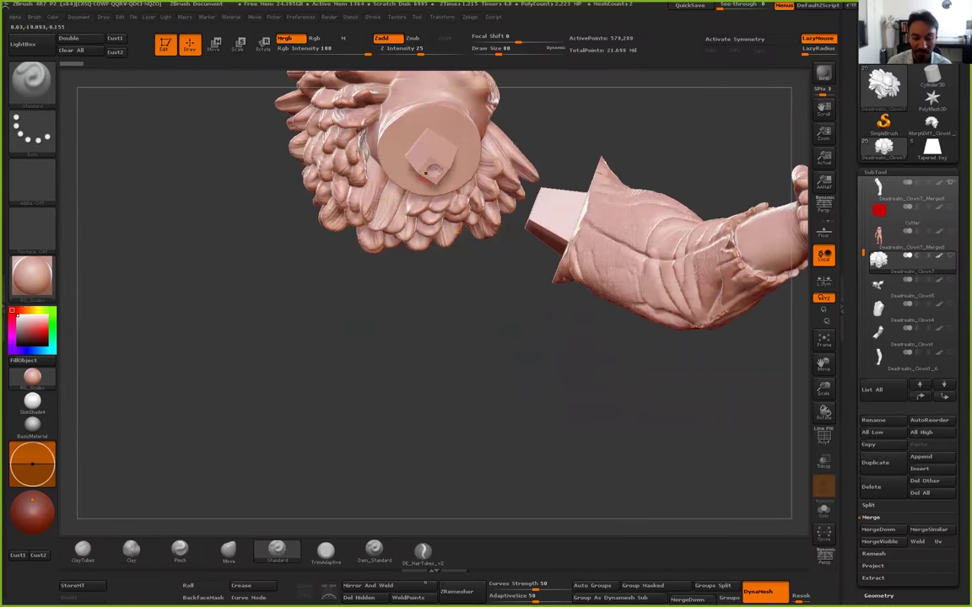
left_click_drag(490, 188, 393, 243)
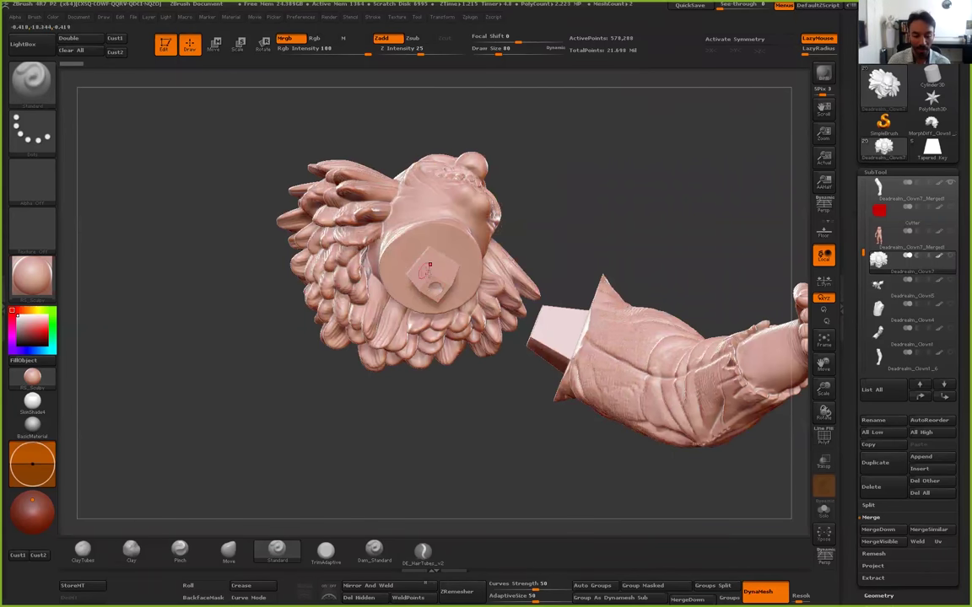
left_click_drag(578, 198, 479, 338)
Select the Deadrealm_Clown5 bat-hand subtool and examine the key at its forearm end from several angles
left_click_drag(796, 293, 796, 321)
left_click(878, 287)
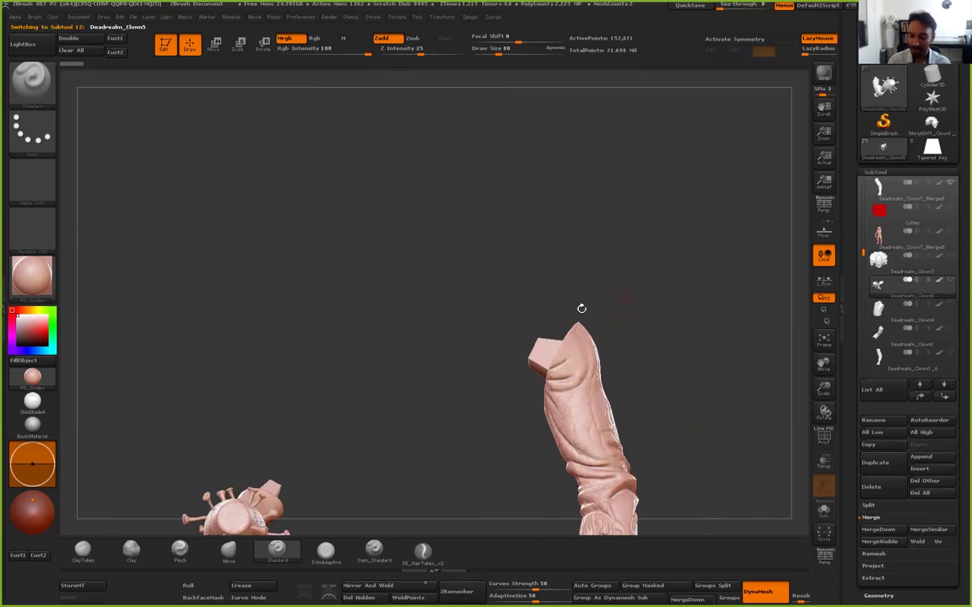
left_click_drag(672, 151, 652, 440)
left_click_drag(701, 399, 335, 255)
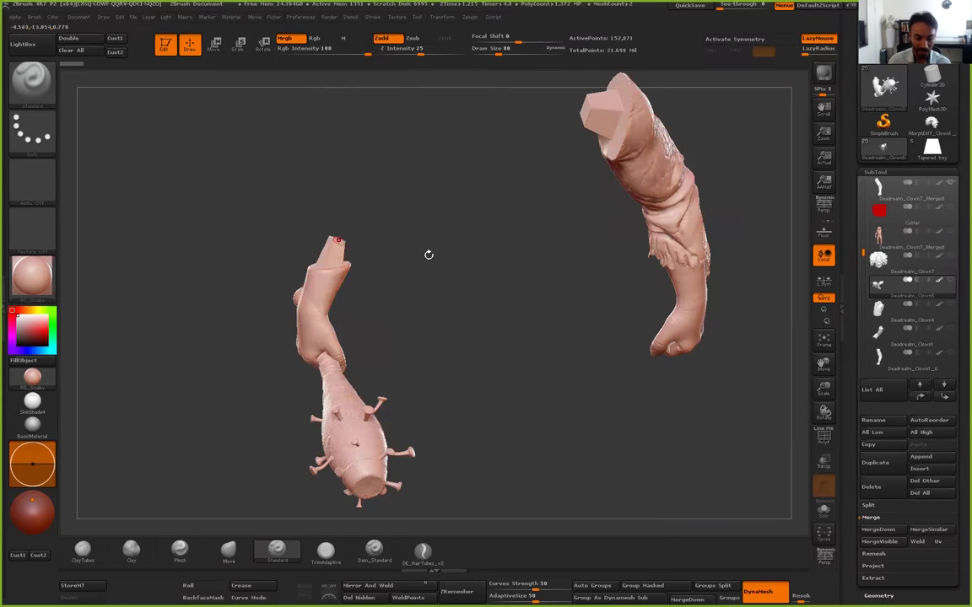
left_click_drag(428, 254, 280, 254)
left_click_drag(383, 415, 428, 392)
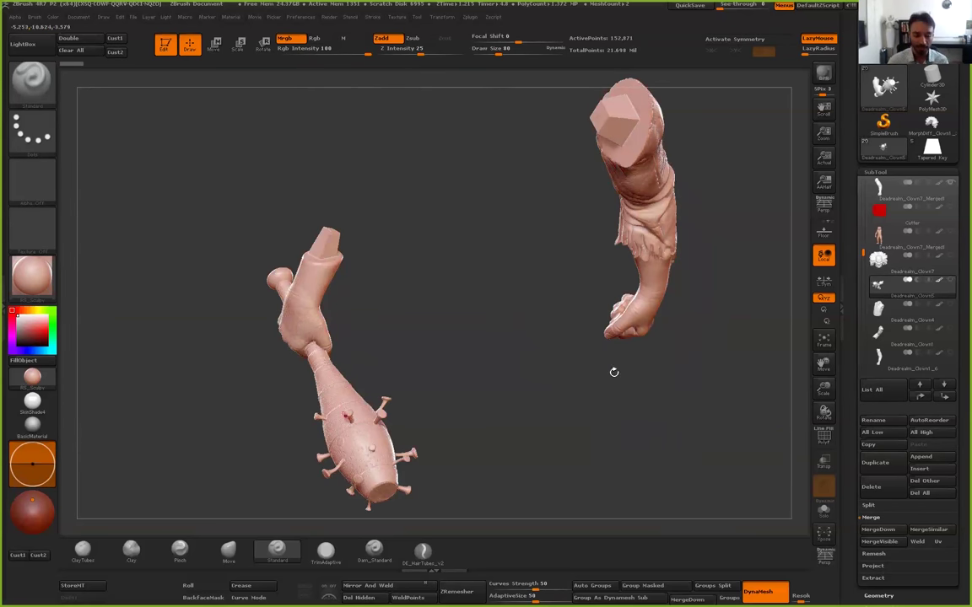
Select the Deadrealm_Clown4 torso, hide the separated arm and examine the sockets in the shoulder and waist
left_click(875, 310)
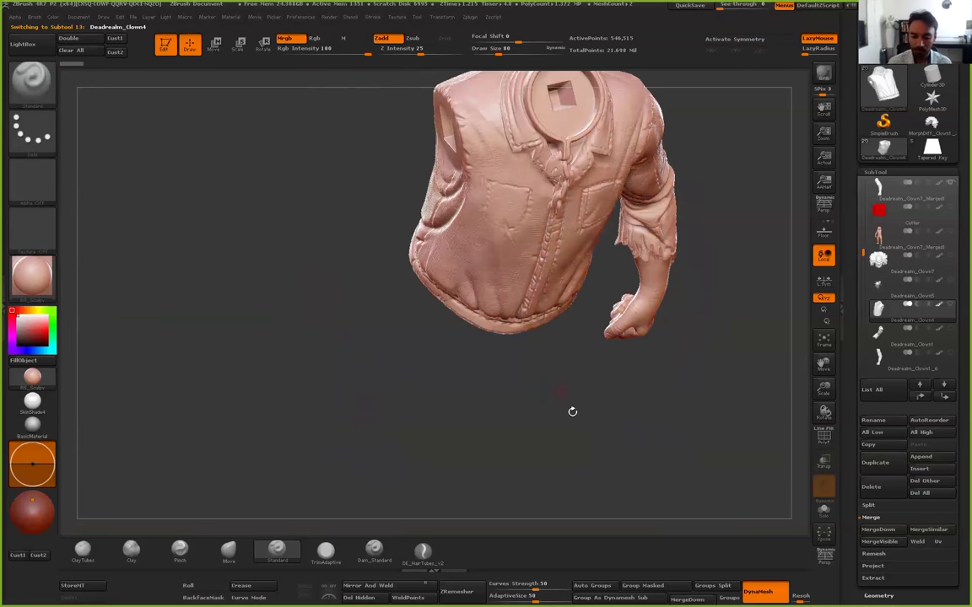
left_click_drag(577, 415, 505, 320, "alt")
left_click_drag(758, 456, 784, 430)
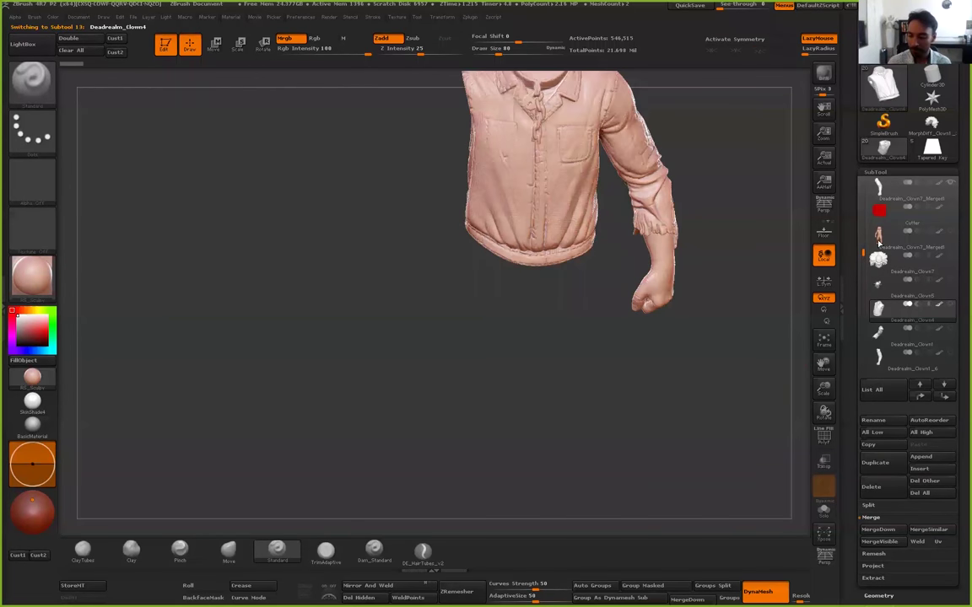
left_click_drag(784, 320, 740, 435, "alt")
left_click_drag(864, 254, 865, 240)
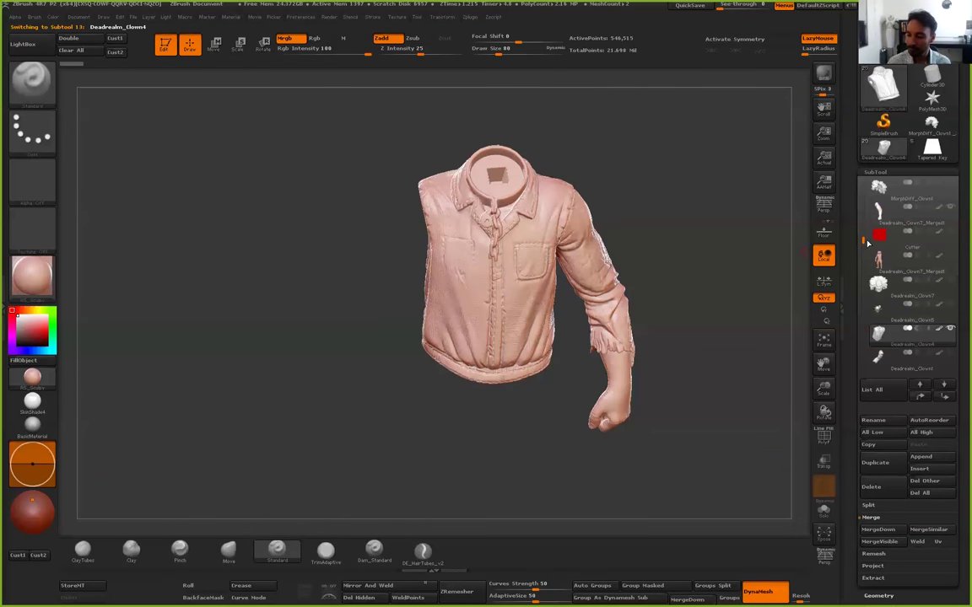
left_click(951, 207)
left_click_drag(763, 338, 487, 211)
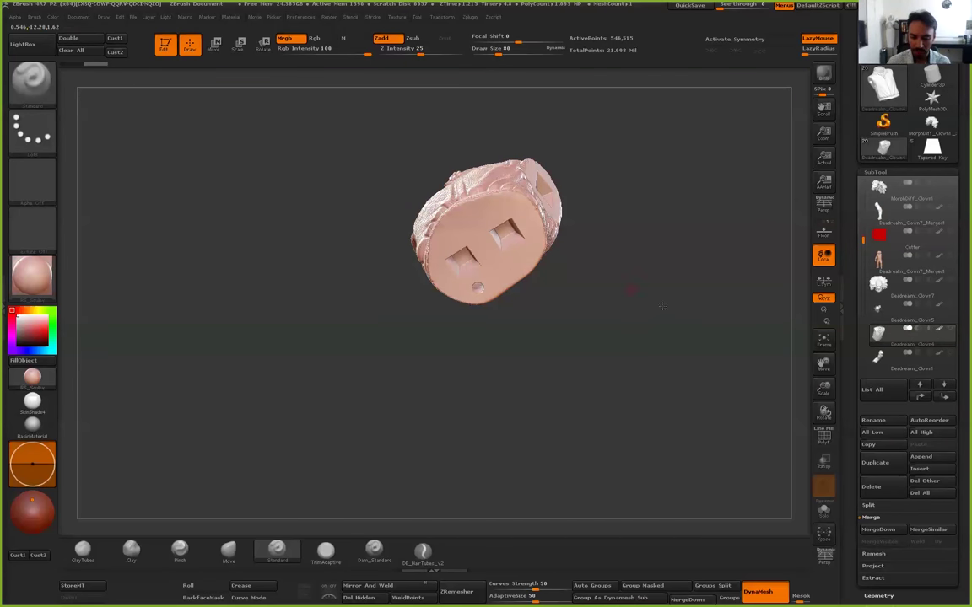
left_click_drag(461, 245, 581, 297)
left_click_drag(650, 501, 573, 284)
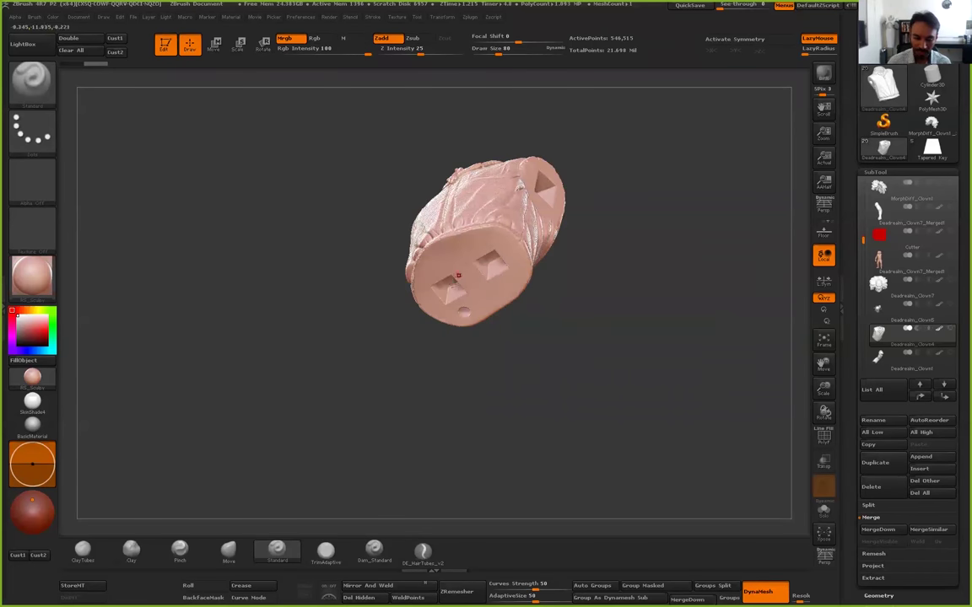
left_click_drag(603, 330, 616, 336)
Select the LLeg subtool and the RLeg subtool in turn and examine the keys and socket at their hip ends
left_click_drag(861, 242, 863, 269)
left_click(878, 331)
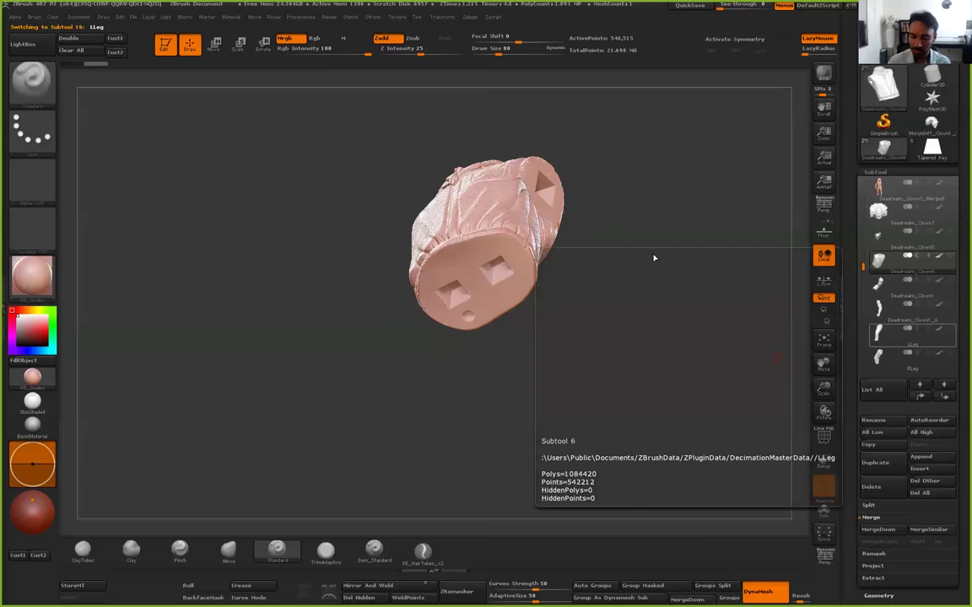
left_click_drag(660, 244, 718, 299)
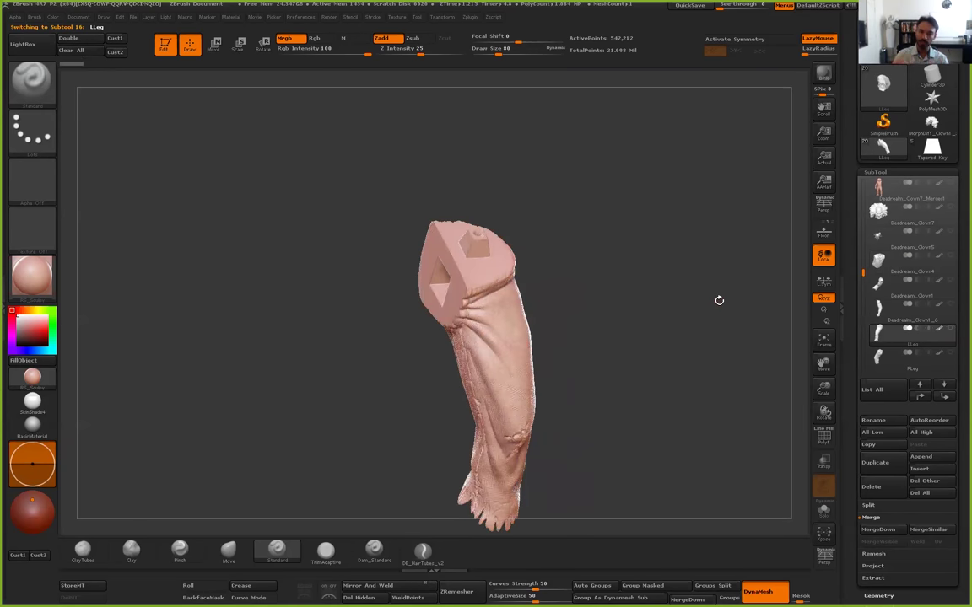
key("Down")
left_click_drag(748, 352, 727, 343)
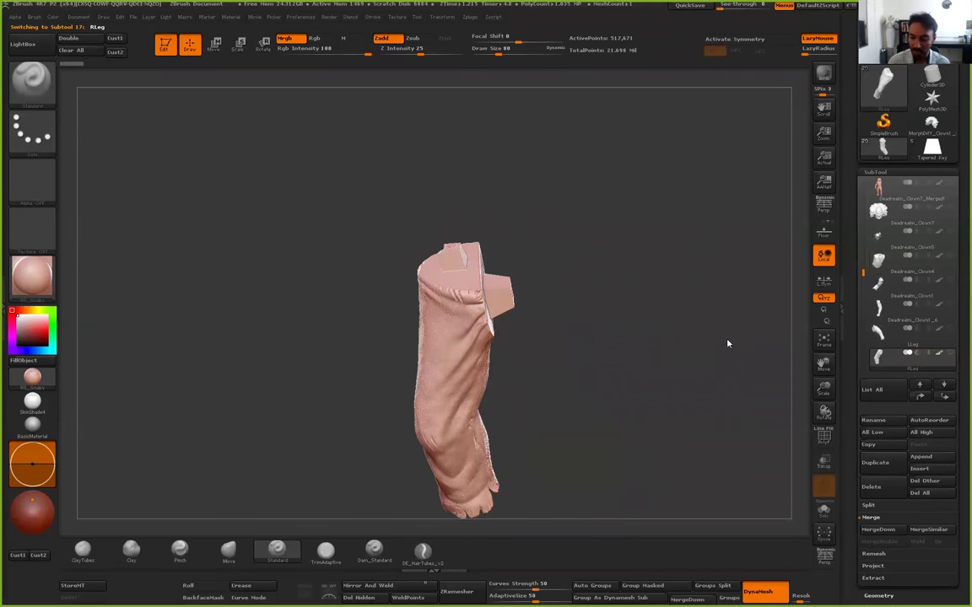
left_click_drag(618, 342, 692, 336)
Show LLeg beside RLeg, briefly add the torso to check the waist fit, and hide the other parts again
left_click(951, 330)
mouse_move(600, 315)
left_mouse_down()
mouse_move(626, 339)
mouse_move(590, 311)
left_mouse_up()
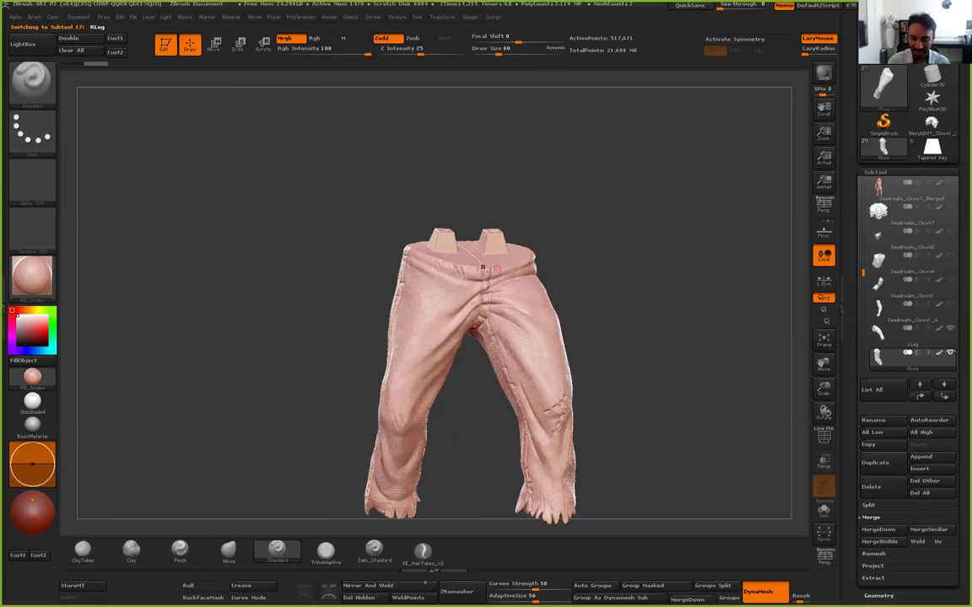
left_click(950, 257)
left_click_drag(641, 447, 620, 442)
left_click(950, 258)
left_click_drag(709, 269, 685, 312)
left_click(950, 351)
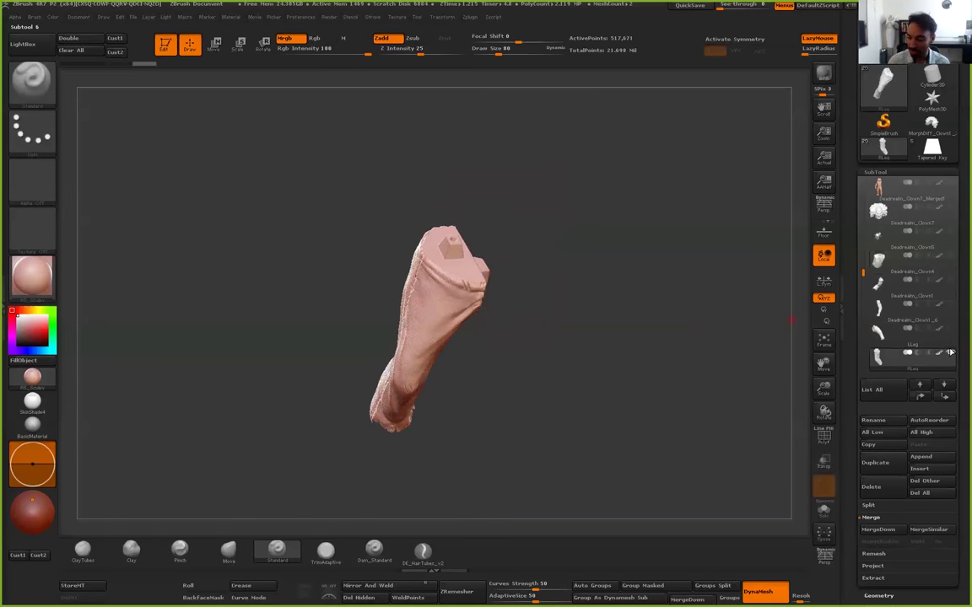
Select the Deadrealm_Clown3 boot and examine its ankle key and the socket in its sole
scroll(883, 312, "down", 3)
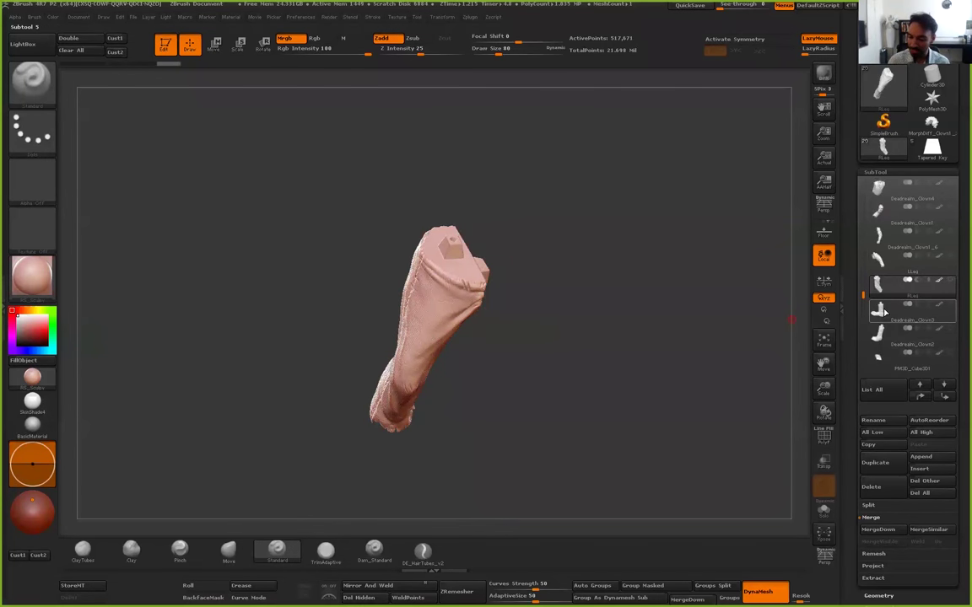
left_click(884, 312)
left_click_drag(647, 392, 607, 290)
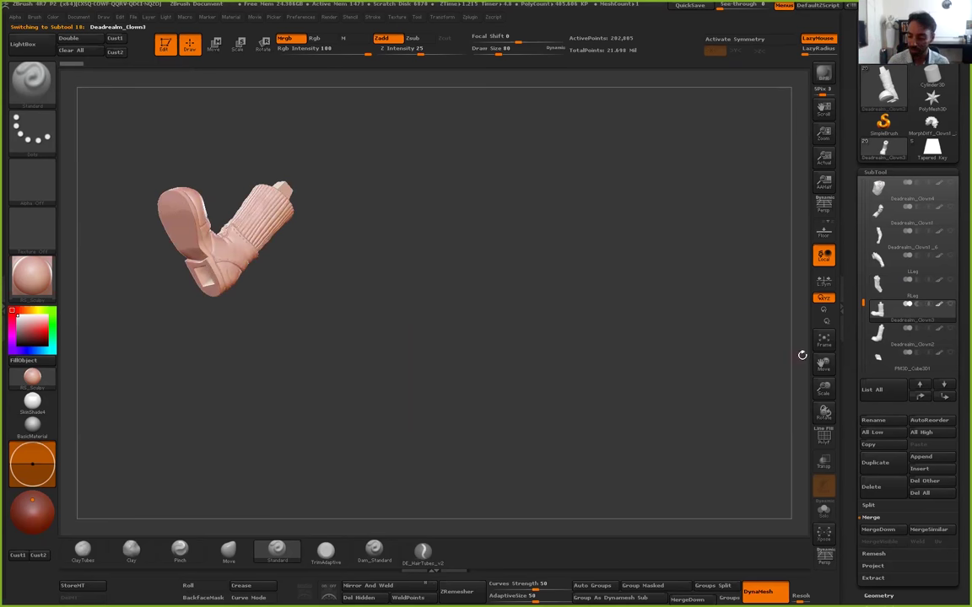
Select the PM3D_Cube3D1 base, frame it in view and examine the foot keys on its upper surface
scroll(874, 313, "down", 2)
left_click(874, 313)
left_click_drag(504, 278, 650, 360)
left_click(826, 344)
left_click_drag(605, 191, 605, 261)
left_click_drag(568, 152, 445, 256)
left_click_drag(319, 228, 361, 279, "alt")
left_click_drag(645, 289, 951, 284)
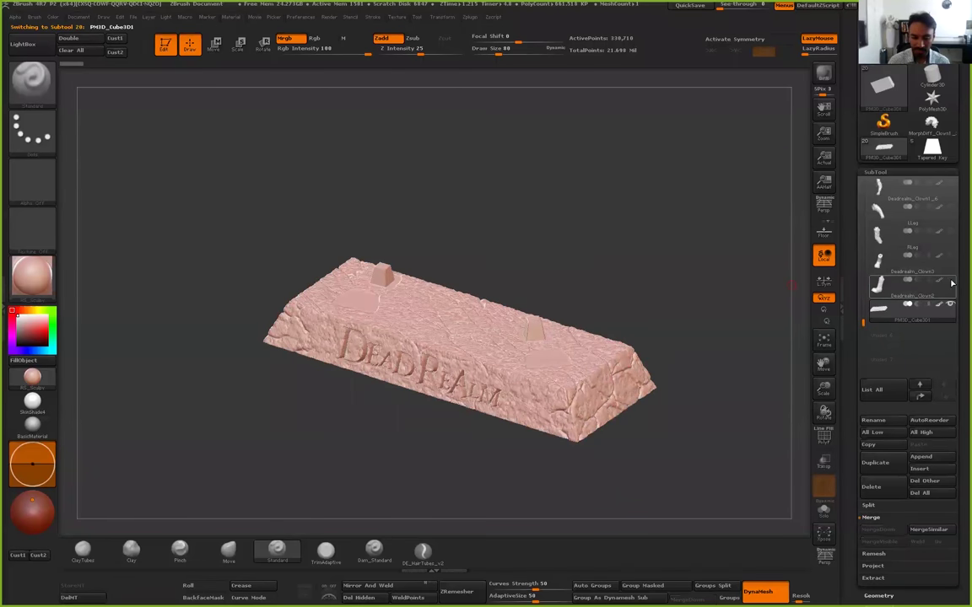
Show both boots and both legs in place on the Dead Realm base
left_click(951, 284)
left_click(950, 257)
left_click_drag(677, 235, 673, 302, "alt")
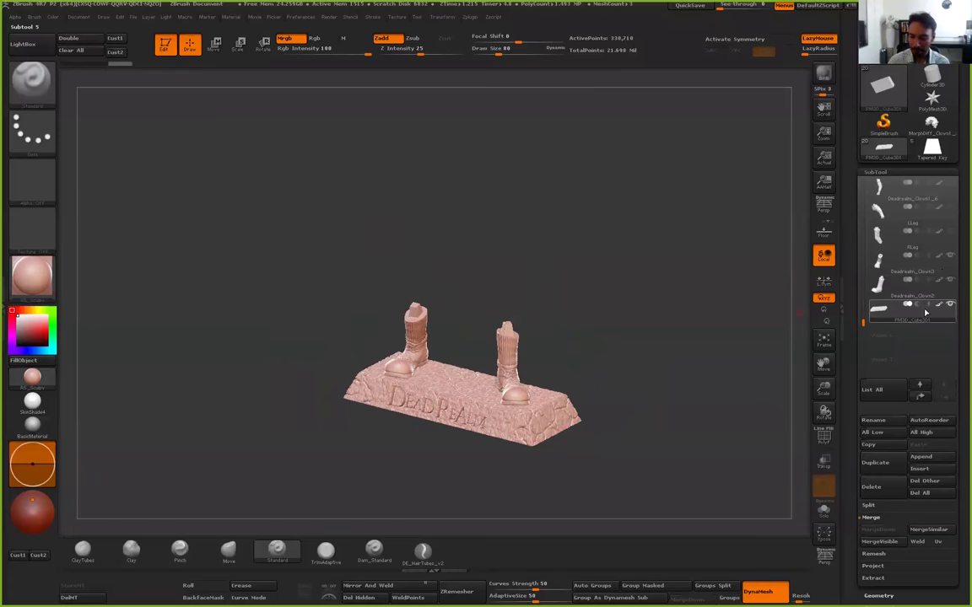
left_click(950, 232)
left_click_drag(717, 270, 681, 361, "alt")
left_click(950, 208)
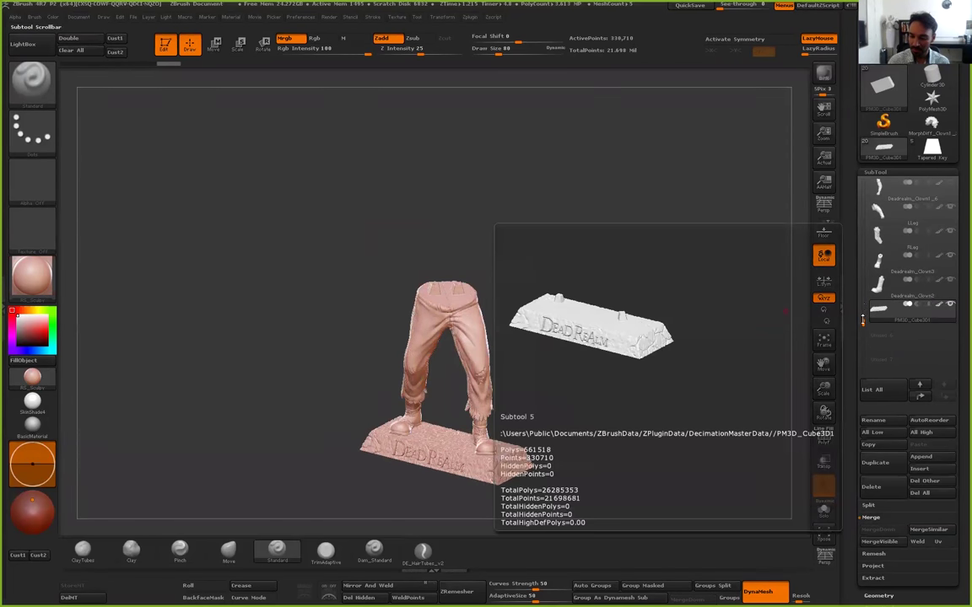
Show the arms, torso, bat hand and head subtools and review the fully assembled clown
left_click_drag(861, 320, 861, 283)
left_click(951, 256)
left_click(951, 233)
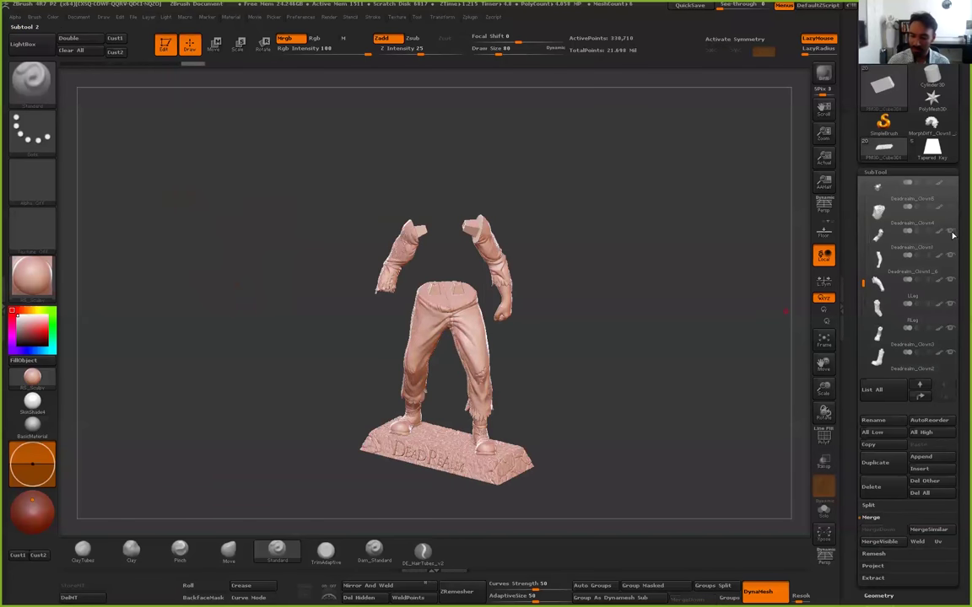
left_click(950, 208)
left_click(949, 185)
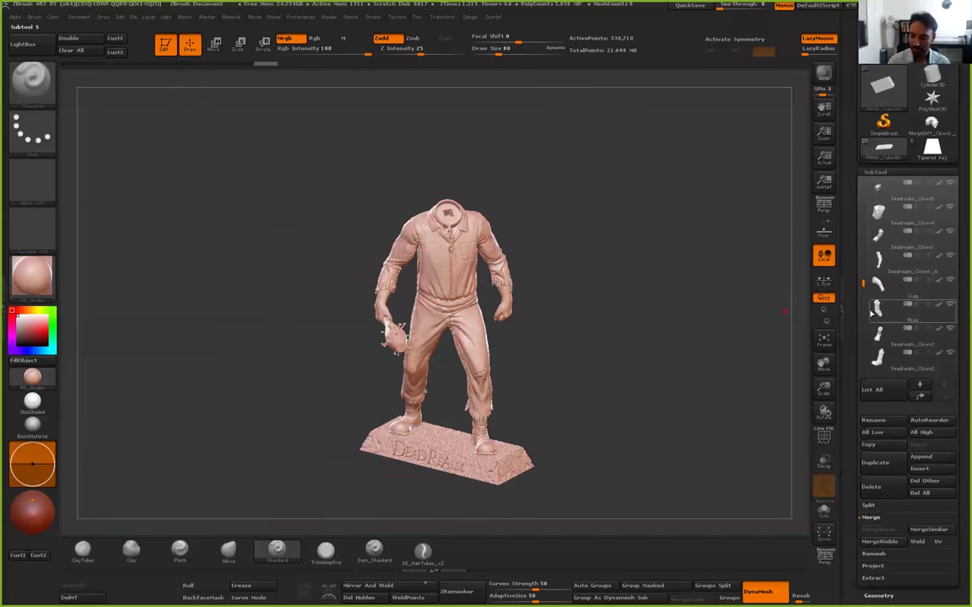
left_click_drag(862, 284, 861, 250)
left_click(951, 256)
left_click_drag(557, 368, 591, 375)
left_click_drag(746, 413, 741, 394, "alt")
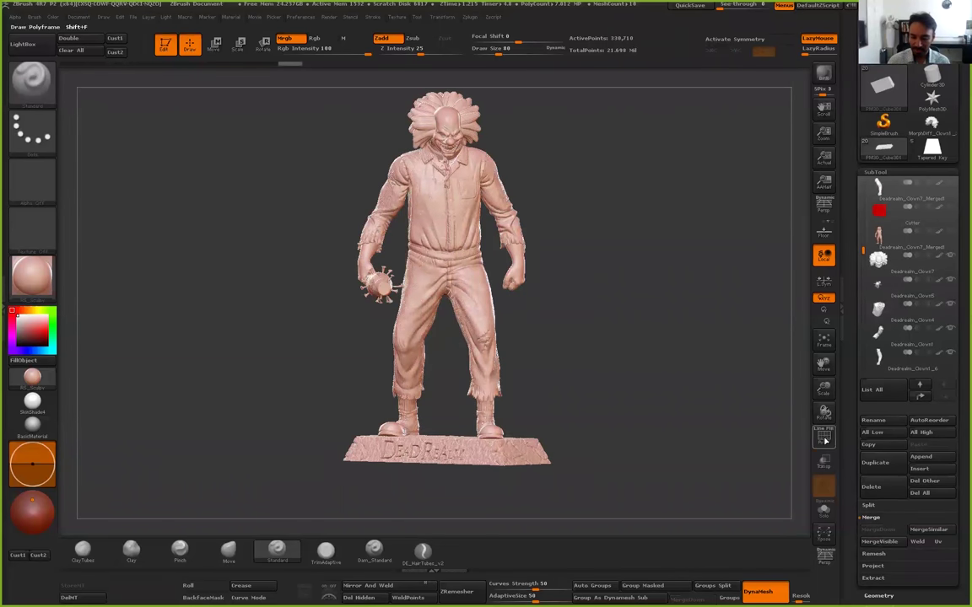
Turn on PolyFrame, select the leg, arms, head and torso in turn to compare mesh density, and turn PolyFrame off
left_click(825, 440)
left_click(445, 320, "alt")
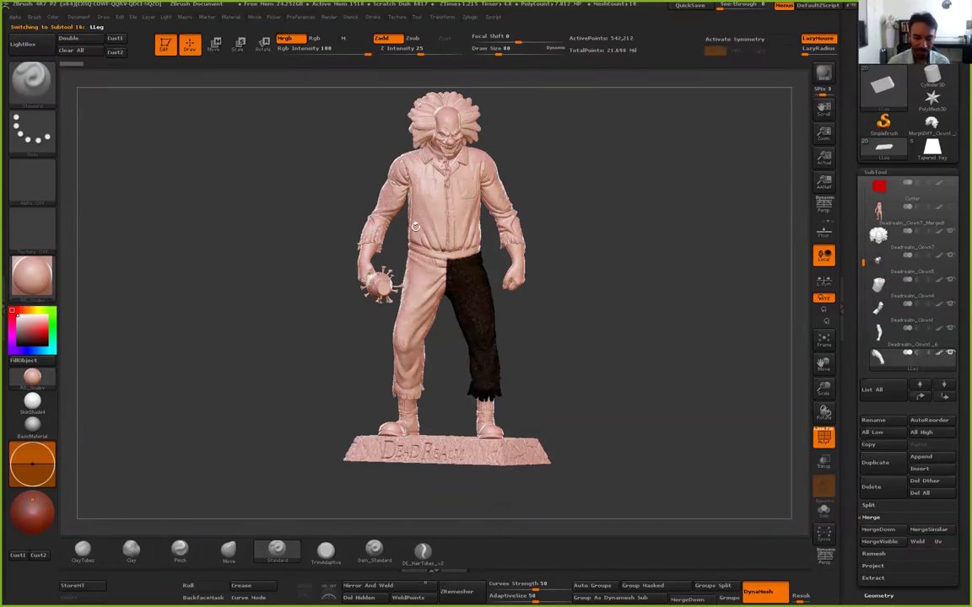
left_click(374, 215, "alt")
left_click(489, 196, "alt")
left_click(448, 133, "alt")
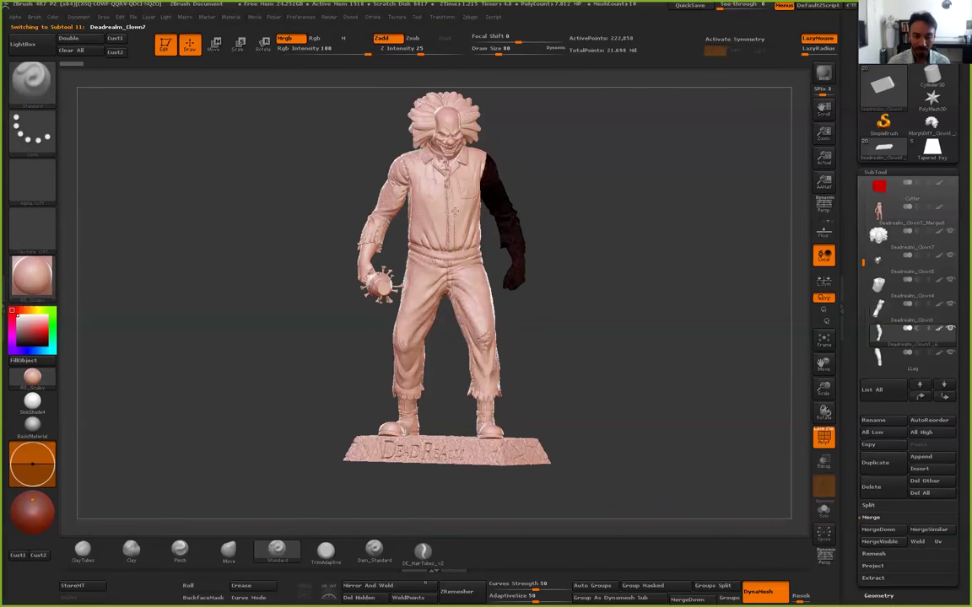
left_click(460, 215, "alt")
key("alt+Down")
key("shift+f")
Spread the visible subtools apart with Xpose and review the separated printable parts
left_click_drag(683, 402, 664, 413, "alt")
left_click(825, 534)
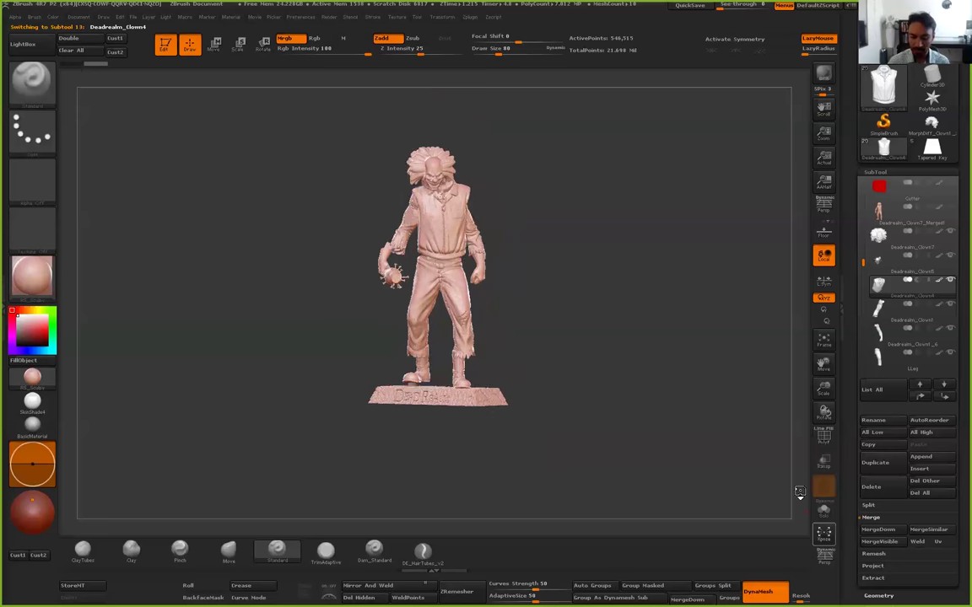
left_click(821, 487)
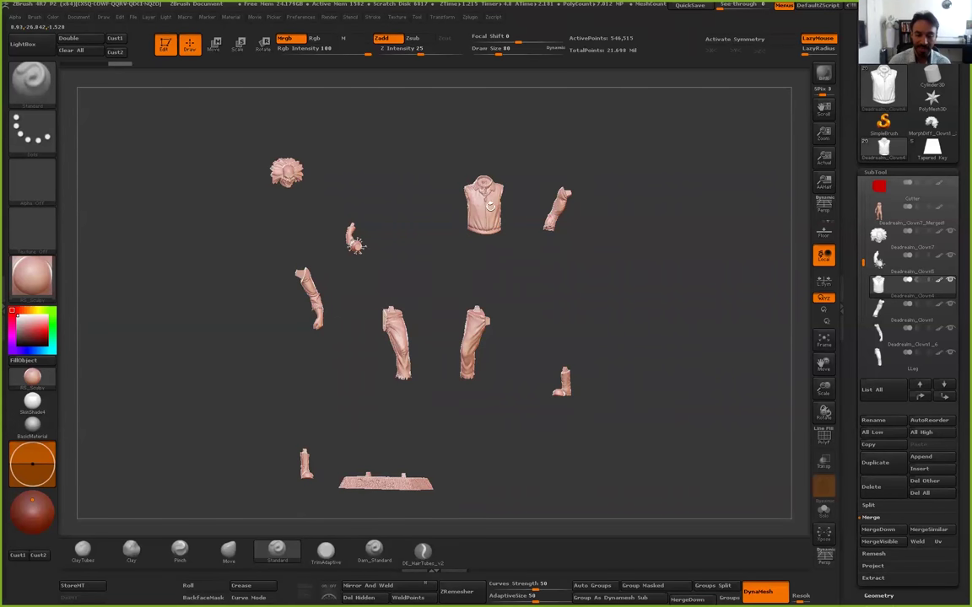
left_click_drag(588, 236, 652, 280)
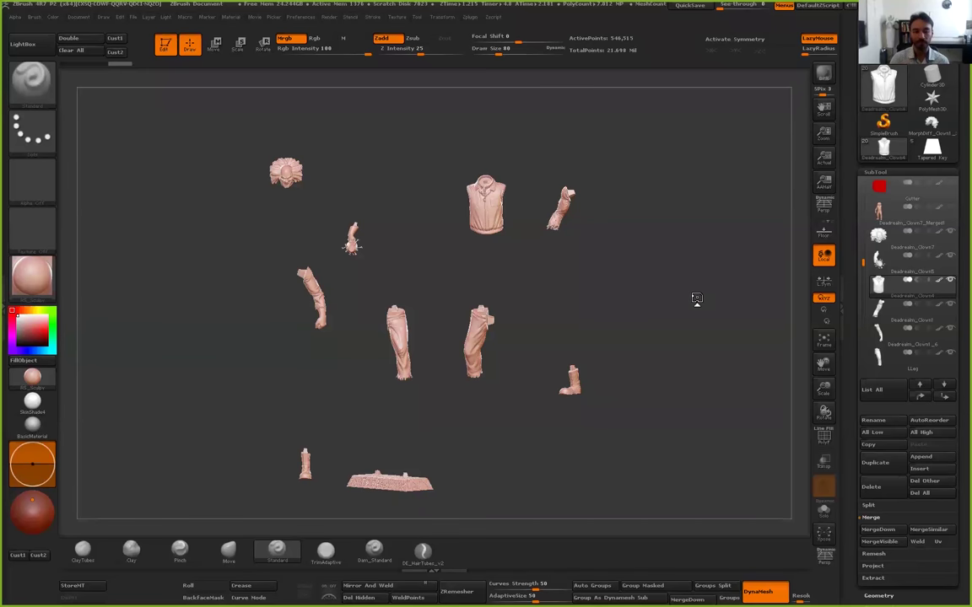
Open the Decimation Master plugin settings
left_click(470, 17)
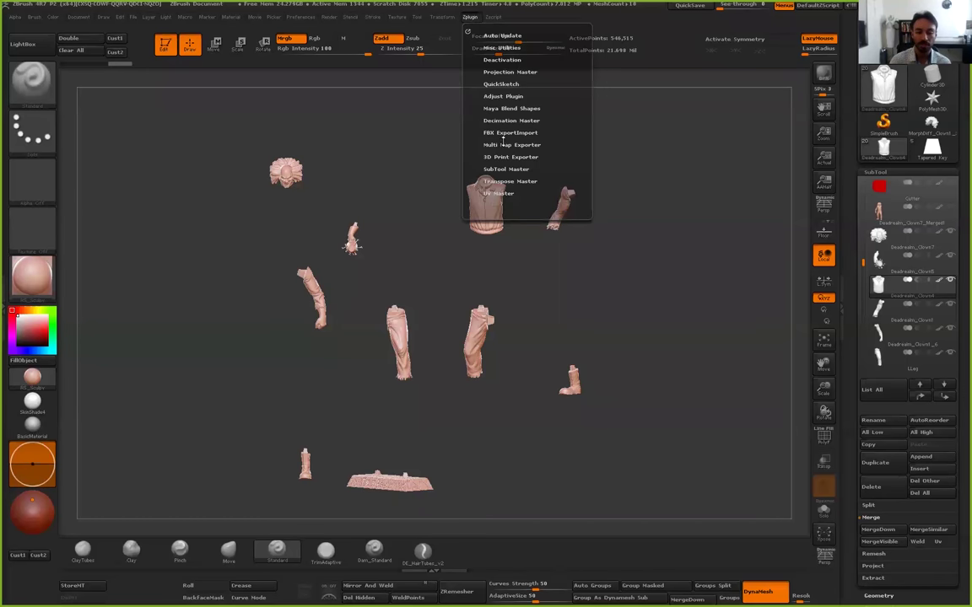
left_click(510, 121)
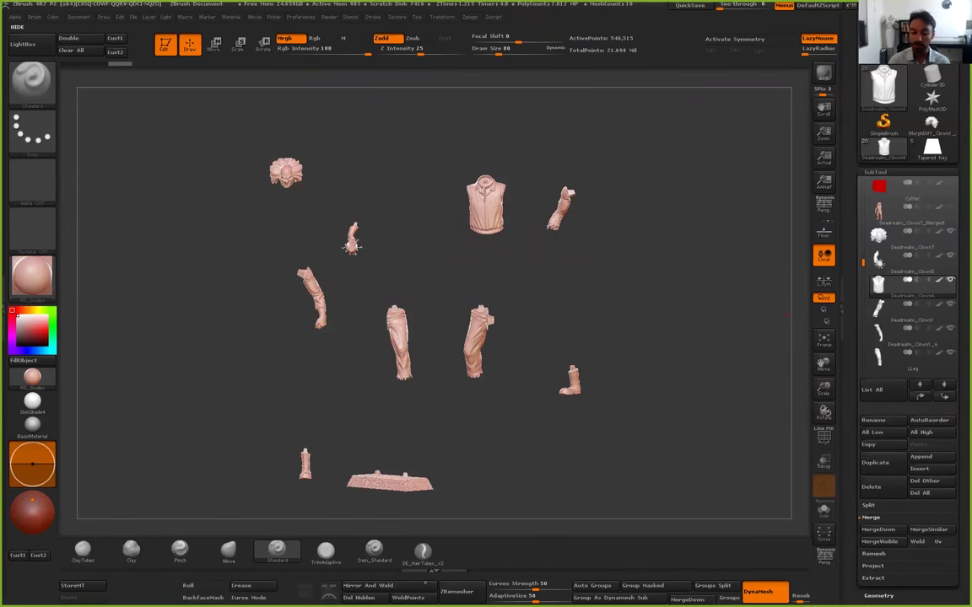
Switch to Windows Photo Viewer, start a slide show from the clown render and pause it
key("alt+Tab")
key("alt+Tab")
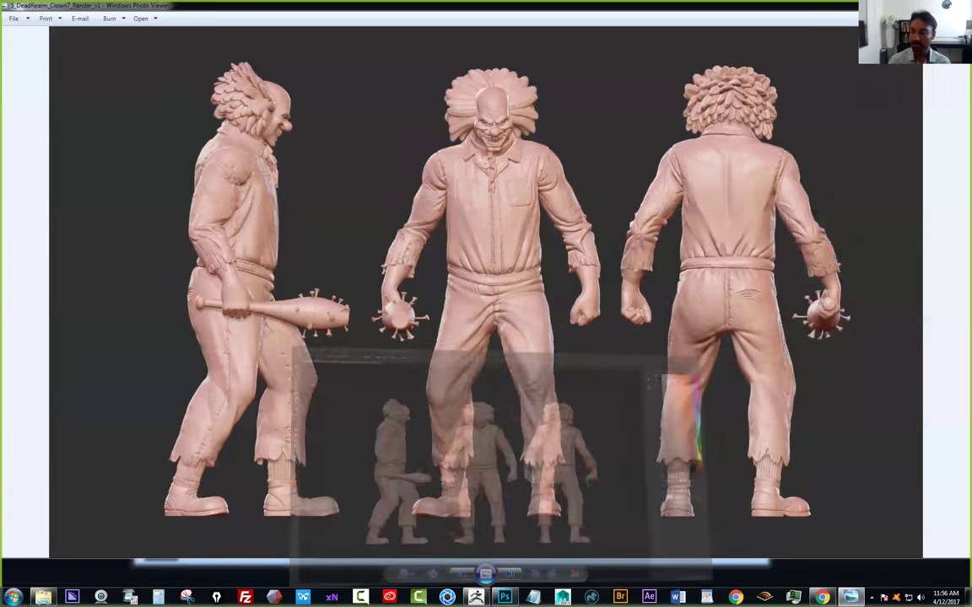
left_click(485, 573)
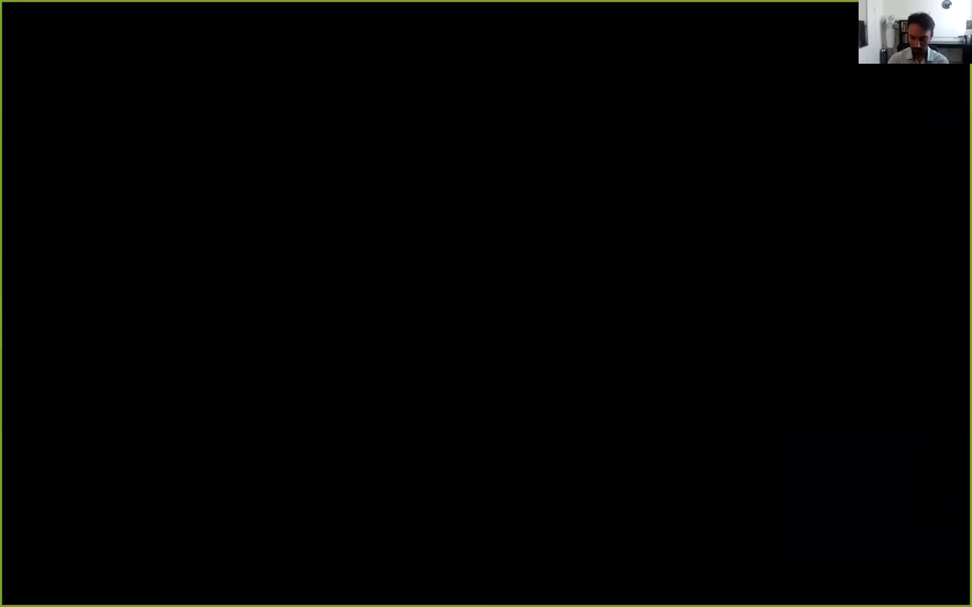
right_click(550, 445)
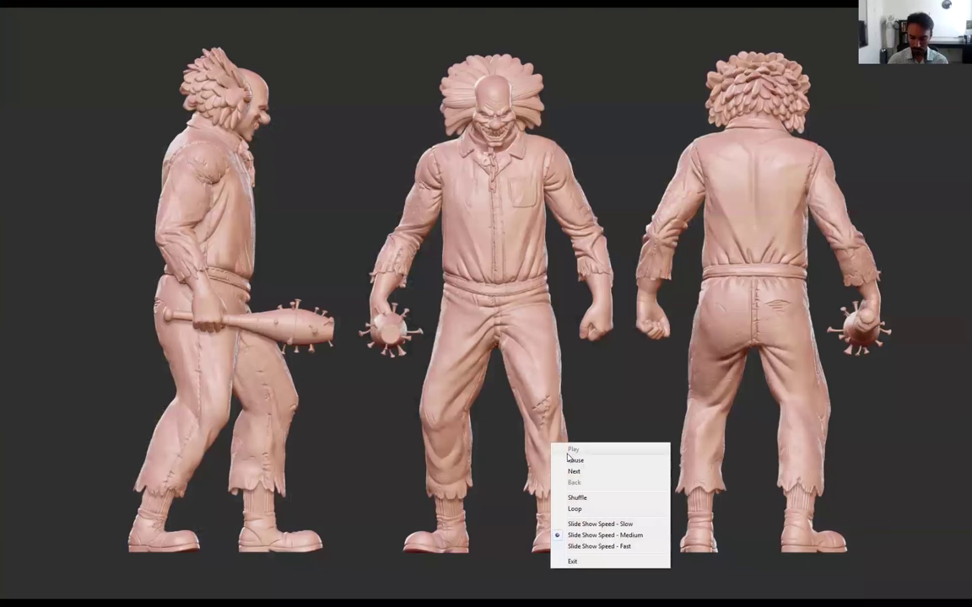
left_click(575, 462)
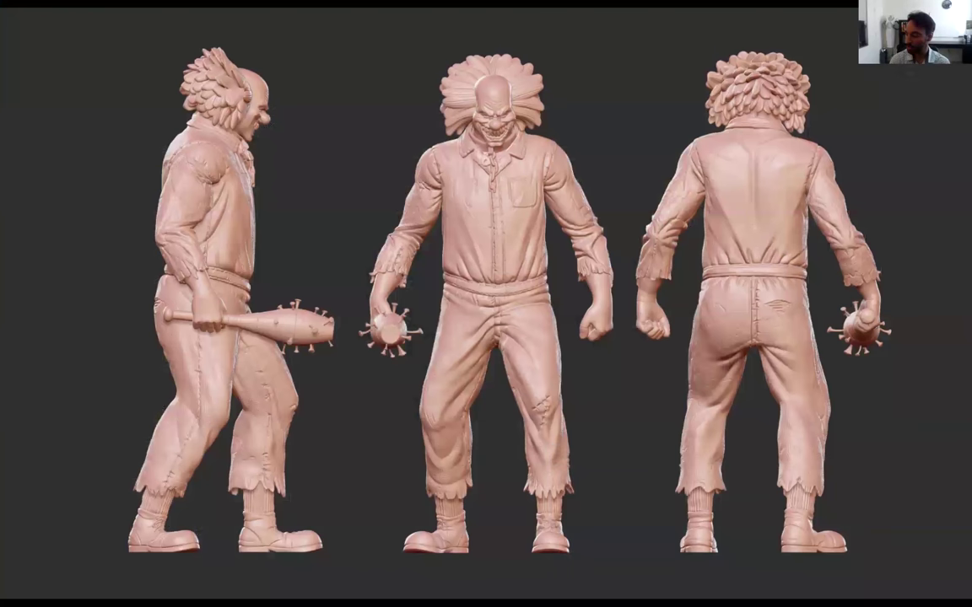
Advance through the slide show to view the photos of the 3D-printed clown parts with their supports
key("Right")
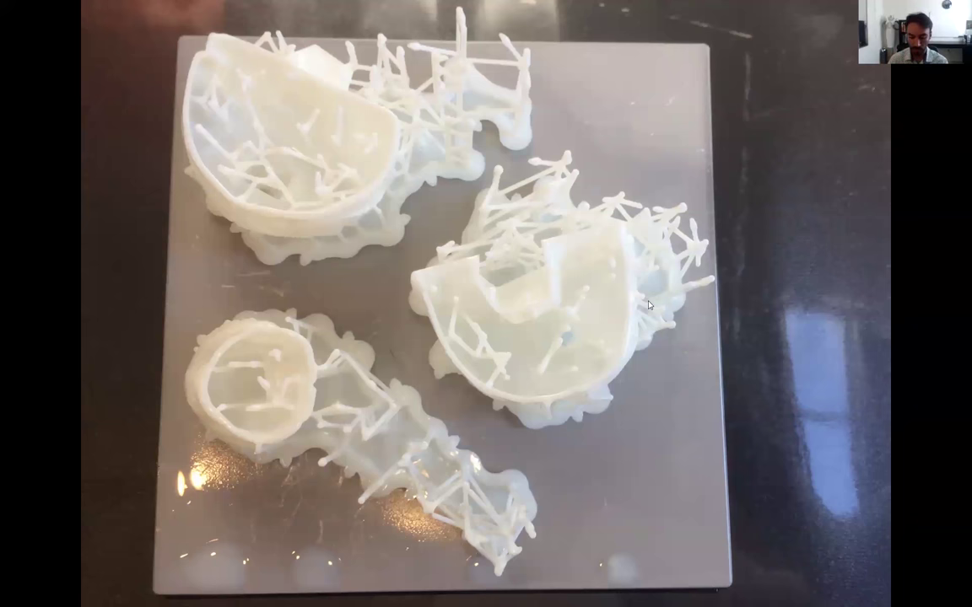
left_click(512, 389)
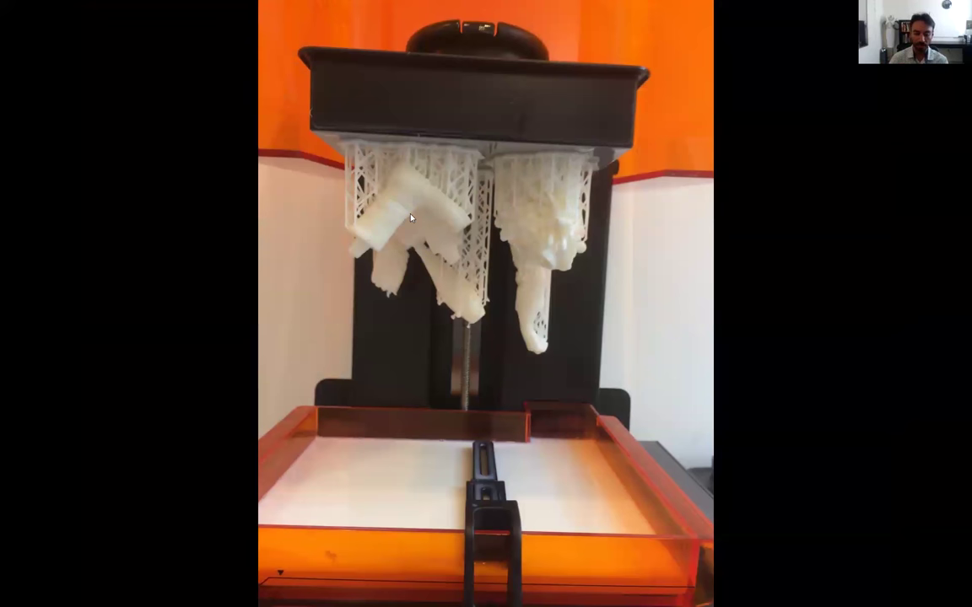
left_click(539, 226)
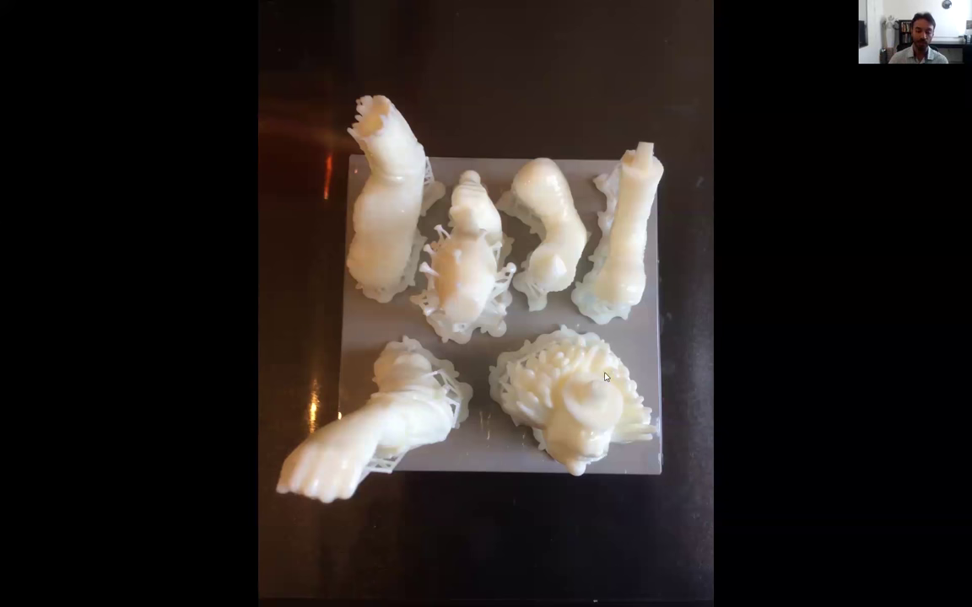
View the slide show photos of the printed clown parts on the build platform and inside the UV curing unit
left_click(627, 356)
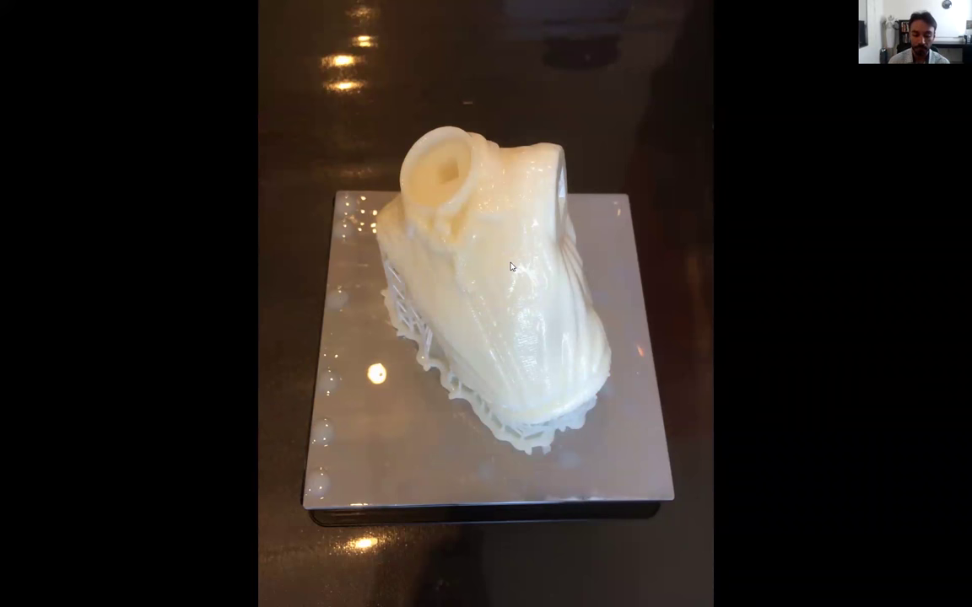
left_click(731, 264)
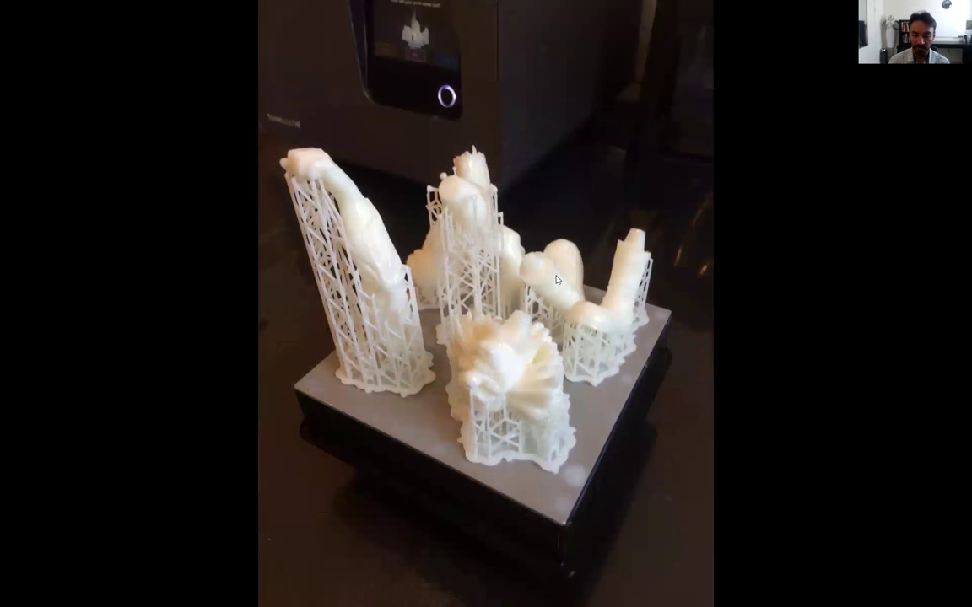
left_click(605, 333)
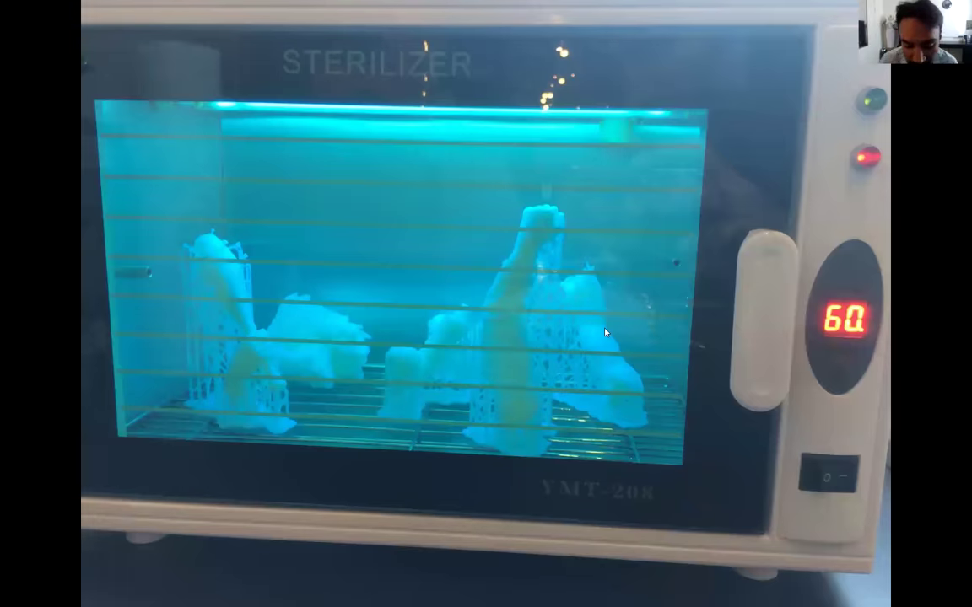
key("Left")
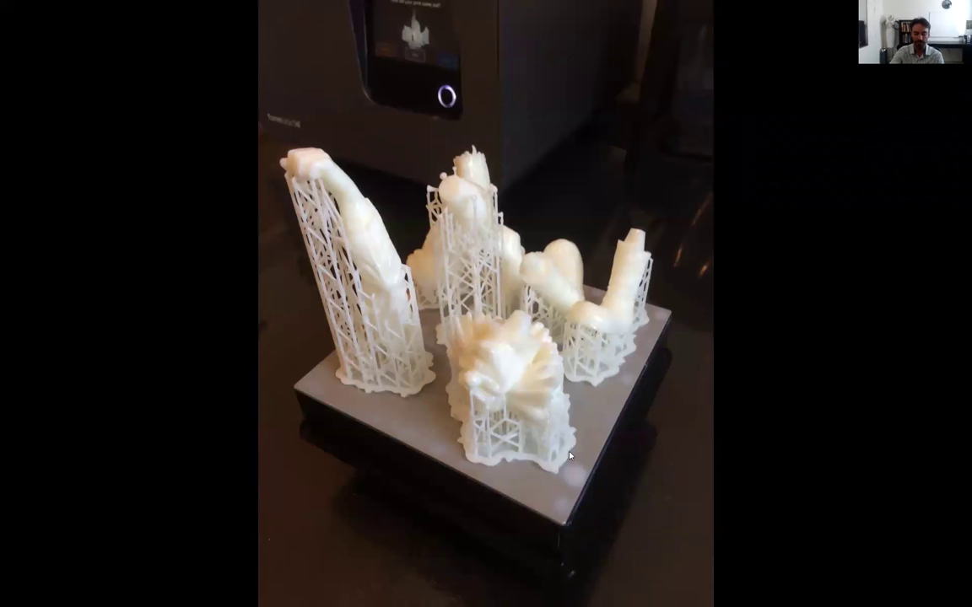
left_click(509, 387)
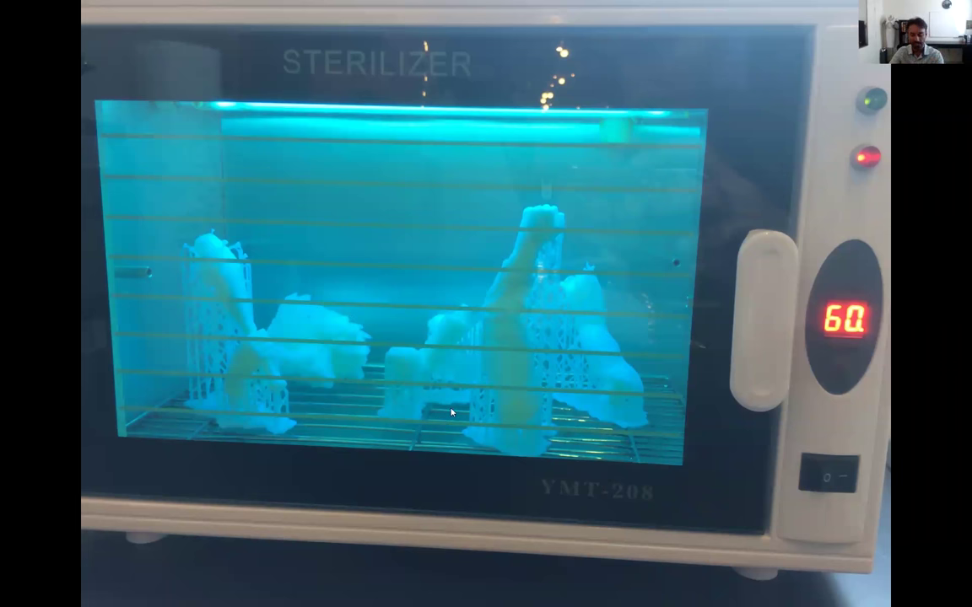
Advance through the photos of the club's supports, the laid-out pieces, the assembled figure, its priming and the primed statue
left_click(630, 448)
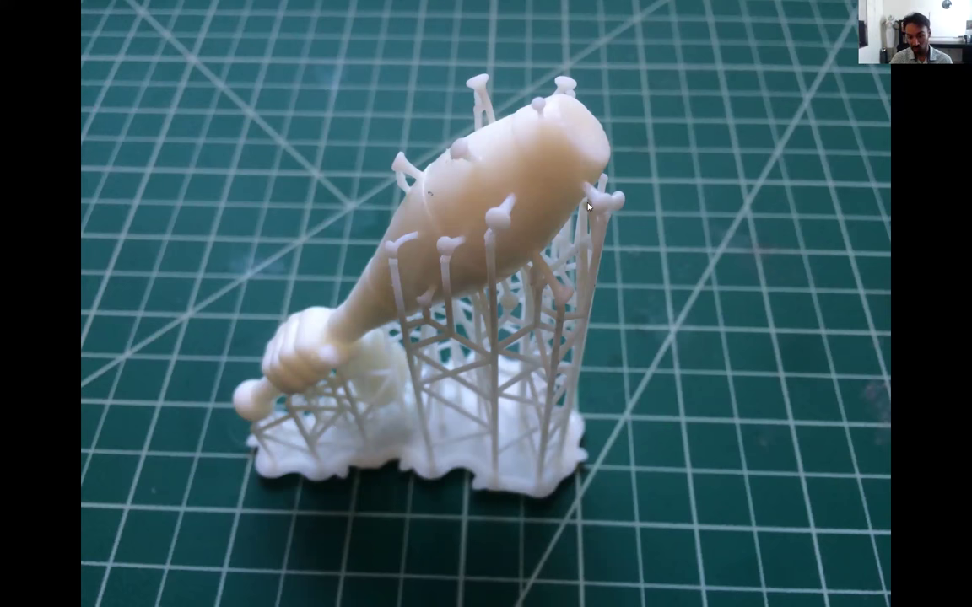
left_click(520, 307)
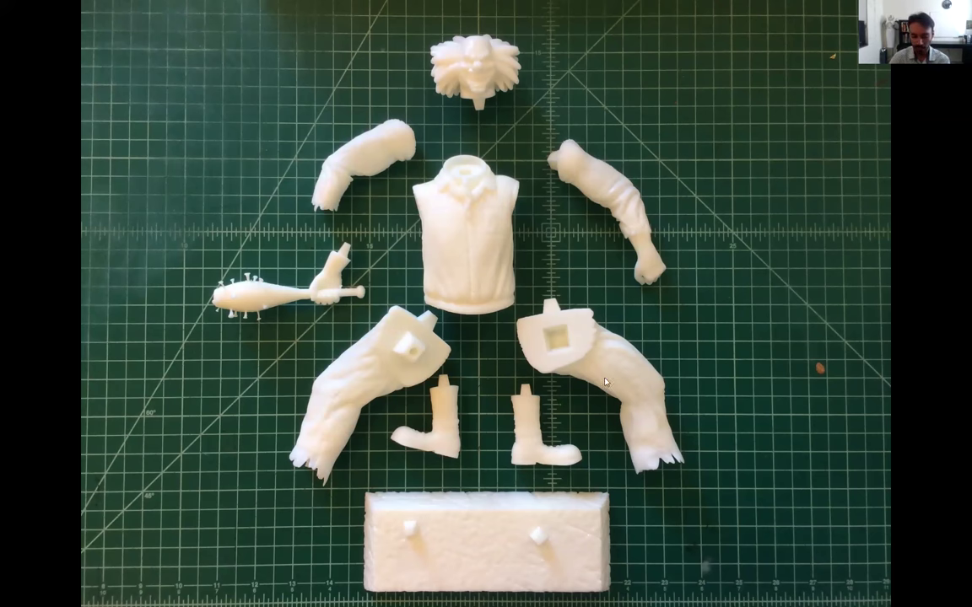
left_click(755, 424)
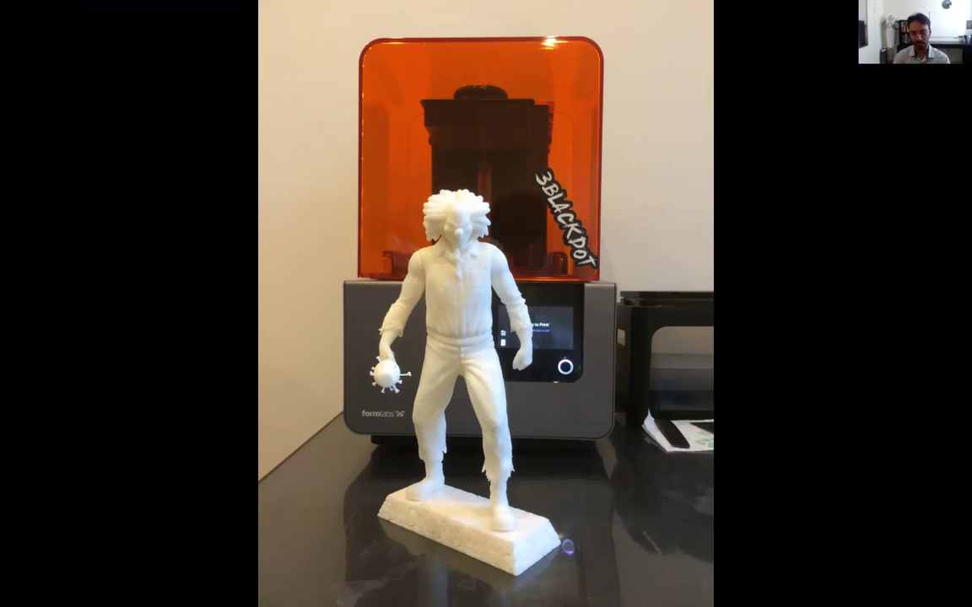
key("Right")
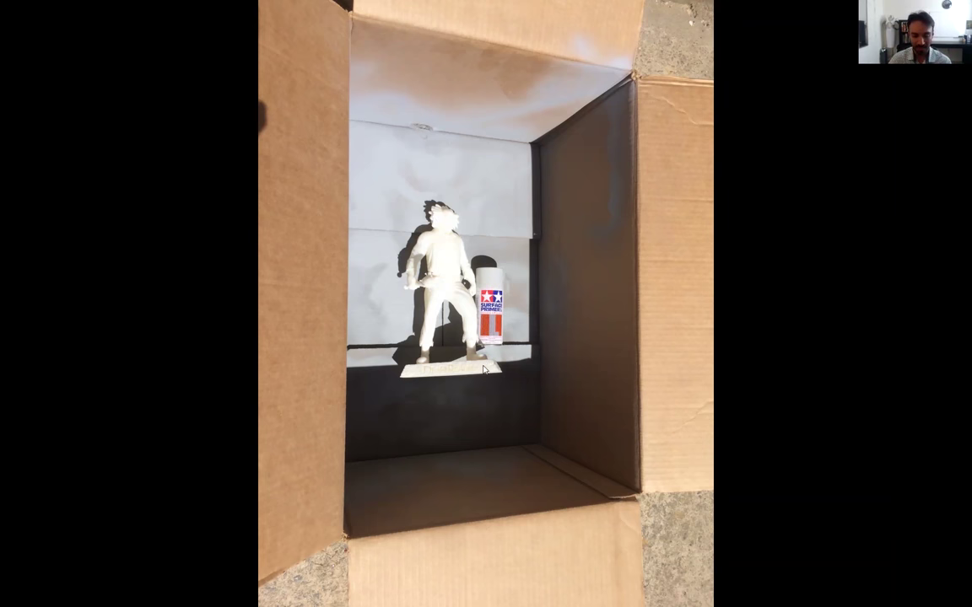
key("Right")
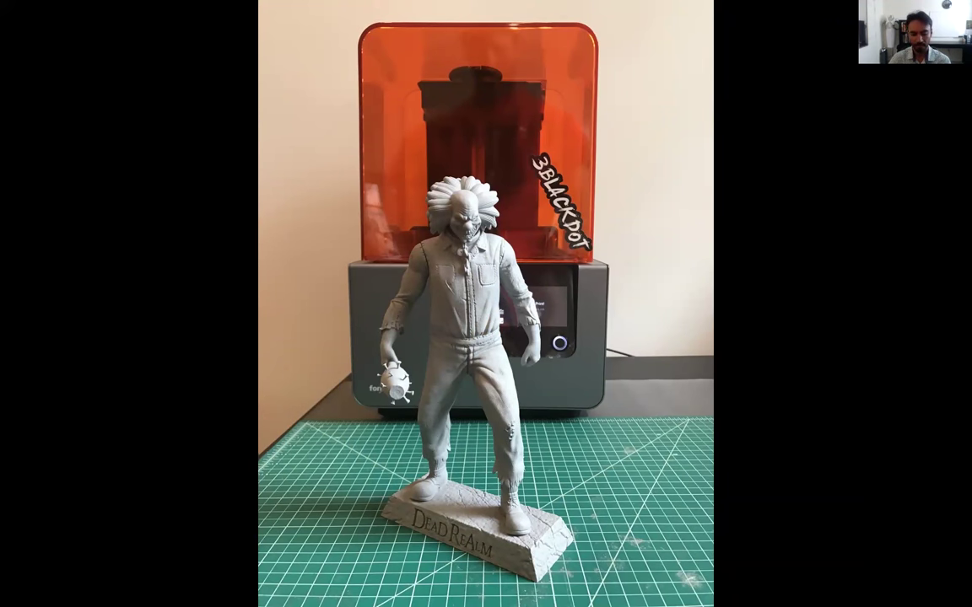
Page through the turntable photos of the primed clown statue to examine it from all around
key("Right")
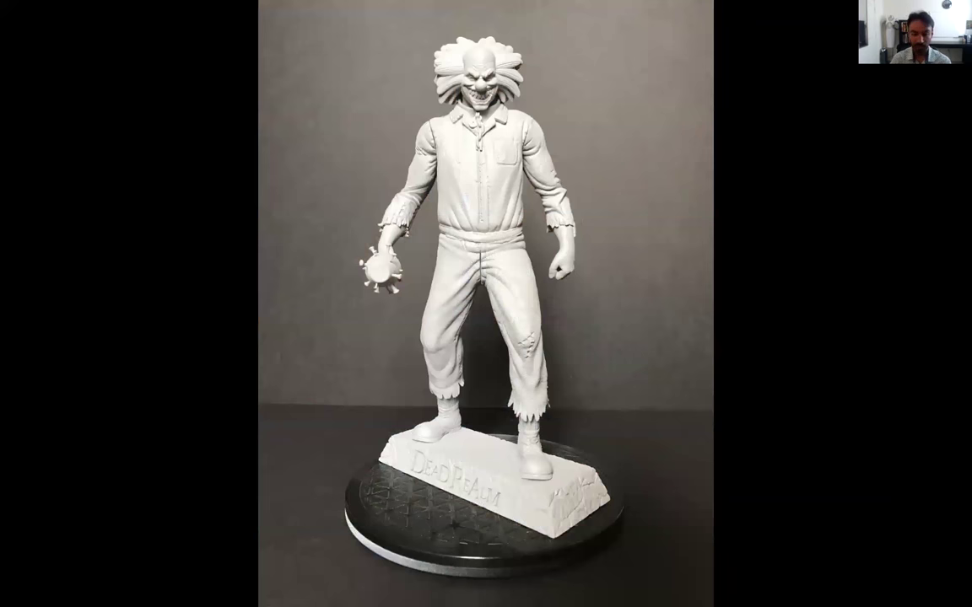
key("Right")
key("Right")
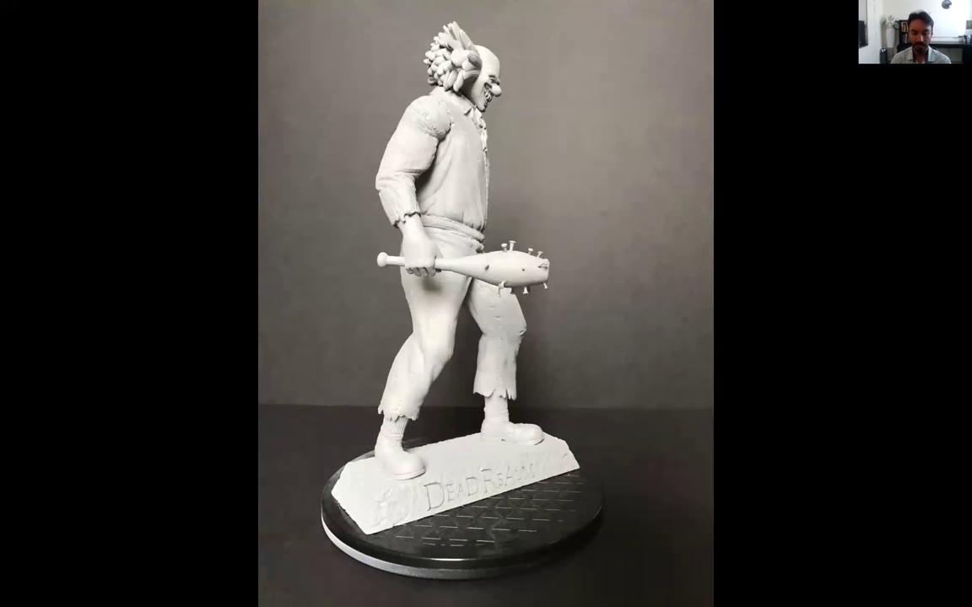
key("Right")
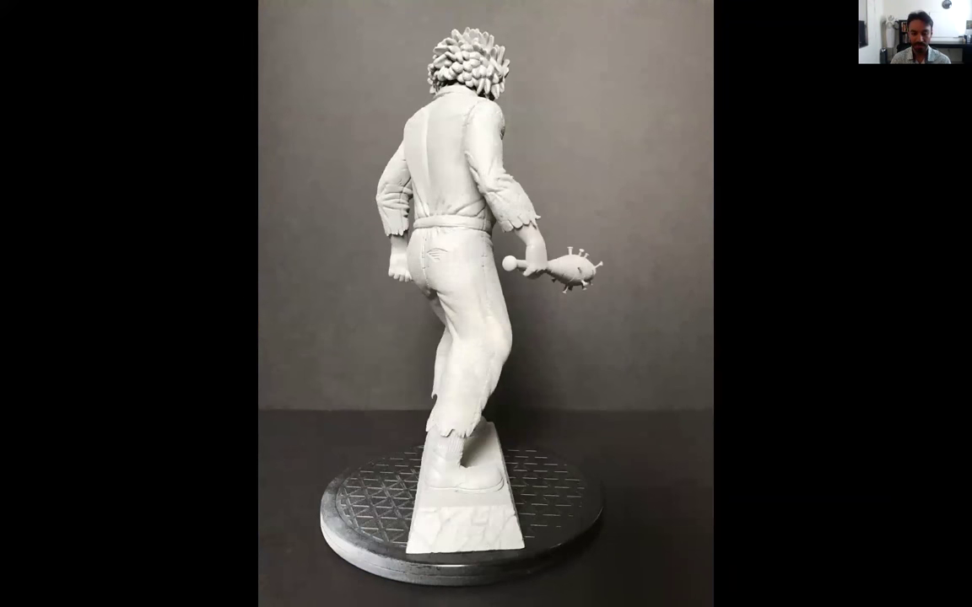
key("Right")
key("Right")
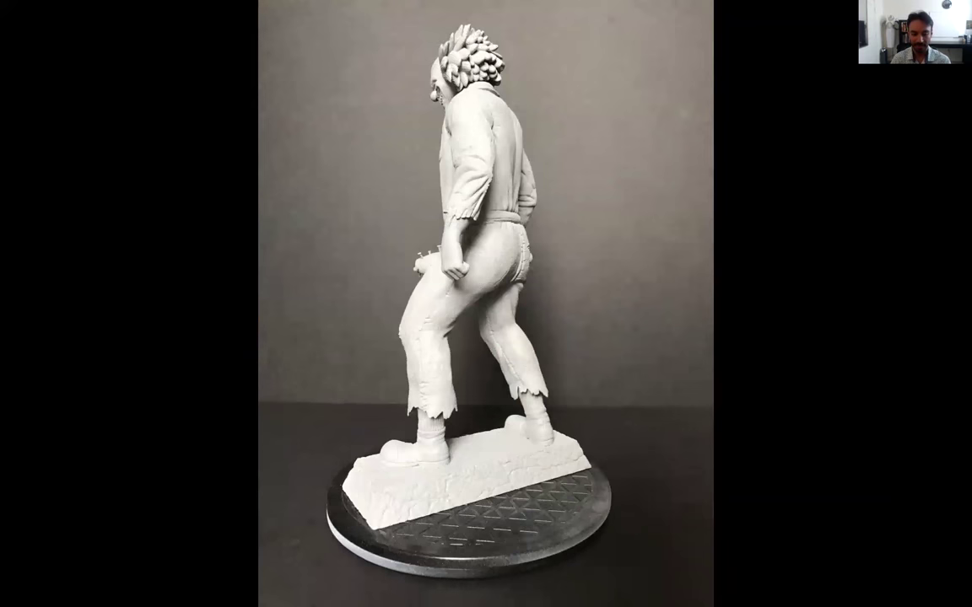
key("Right")
key("Right")
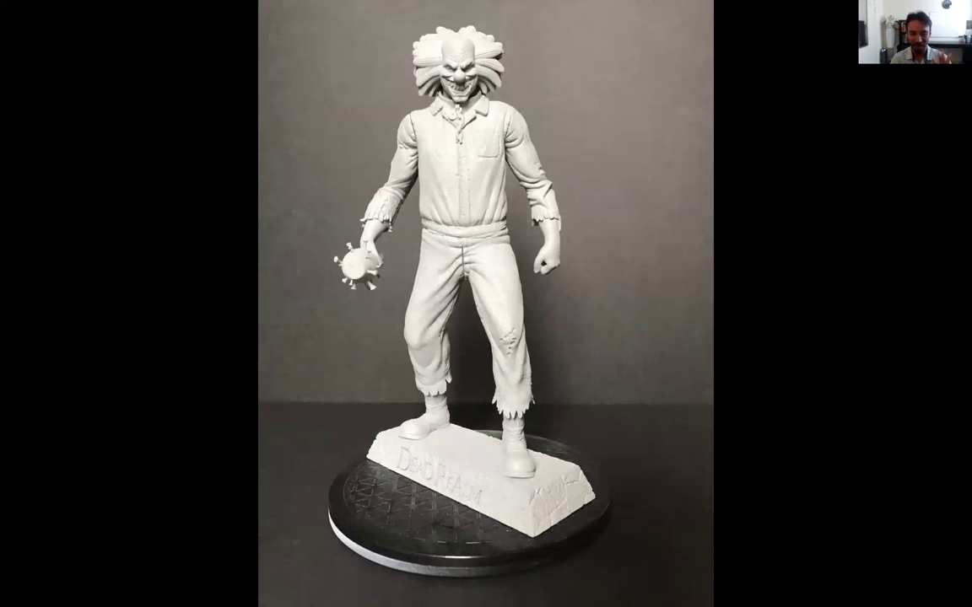
key("Right")
key("Left")
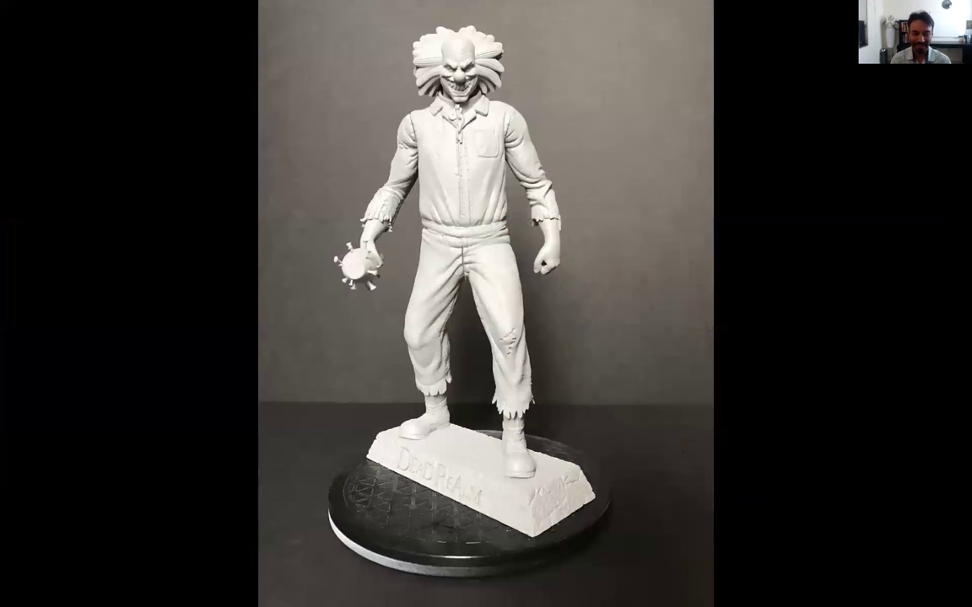
key("Left")
key("Right")
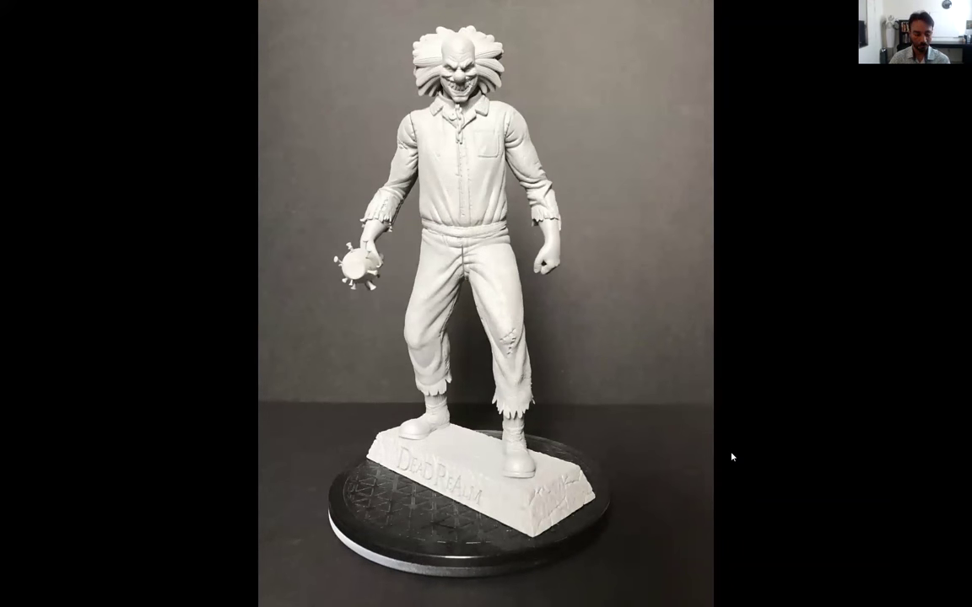
Leave the turntable photos, view the Deadrealm clown color selections sheet full screen and close the photo viewer
key("Escape")
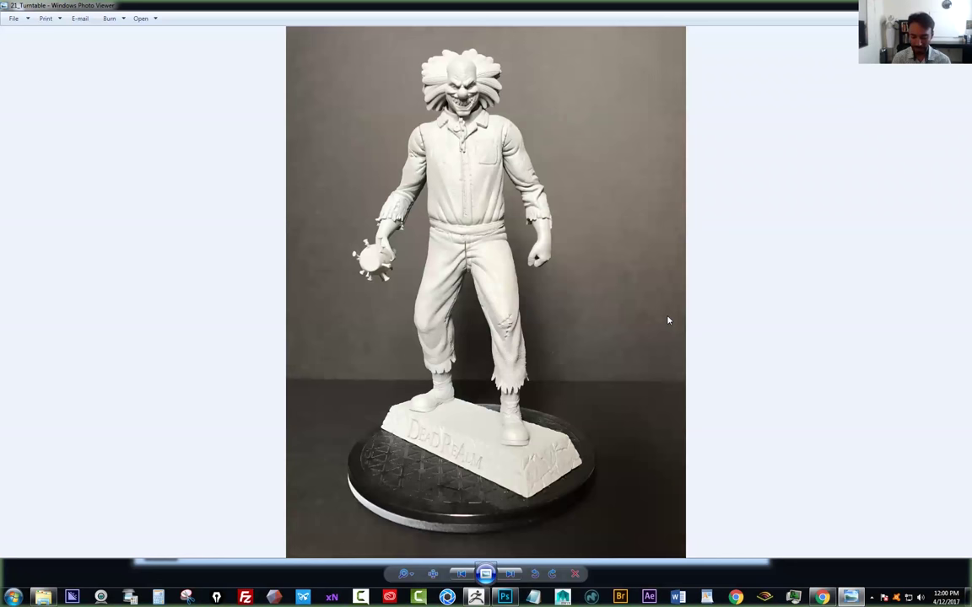
key("Right")
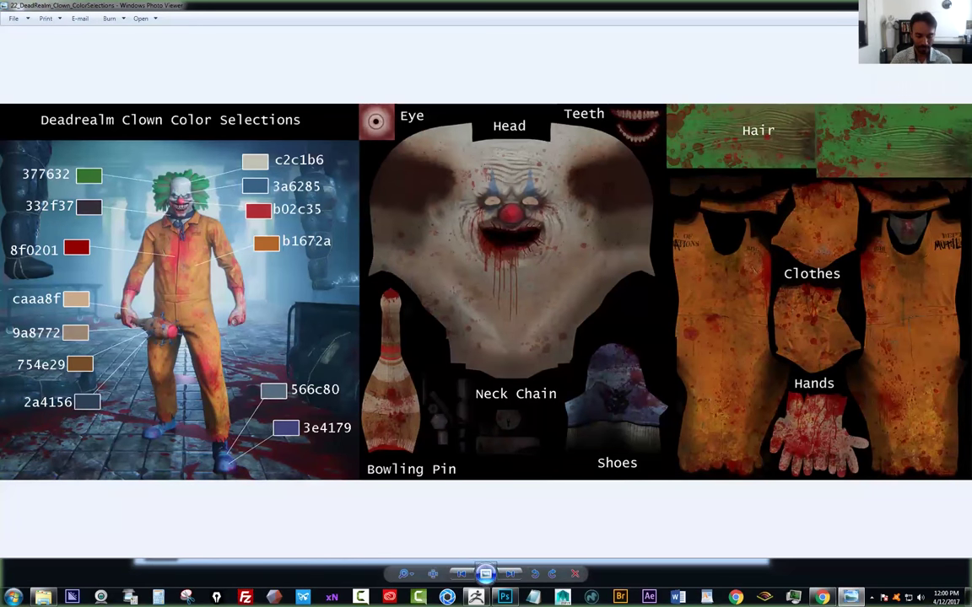
key("F11")
right_click(583, 372)
left_click(615, 390)
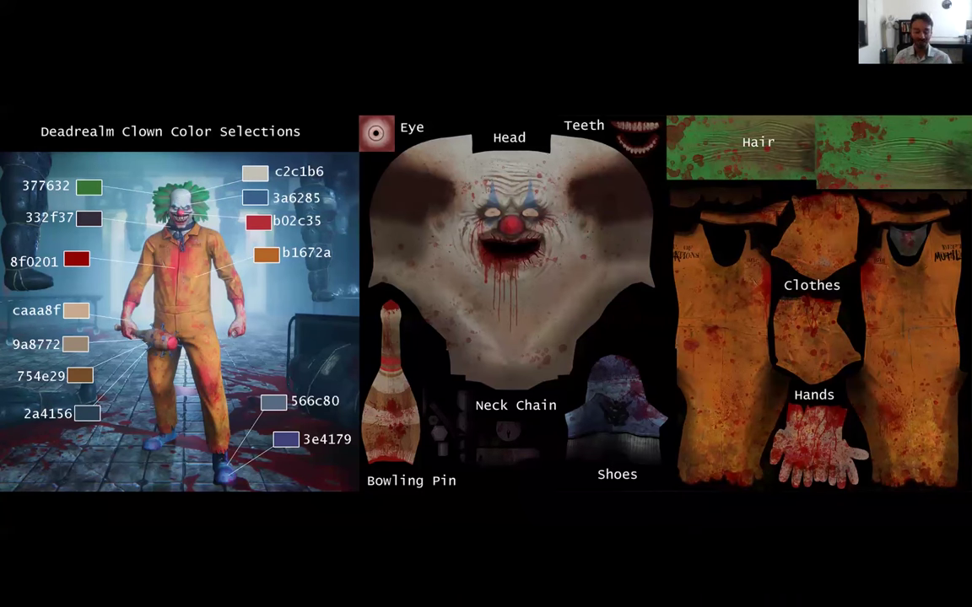
key("Escape")
double_click(738, 301)
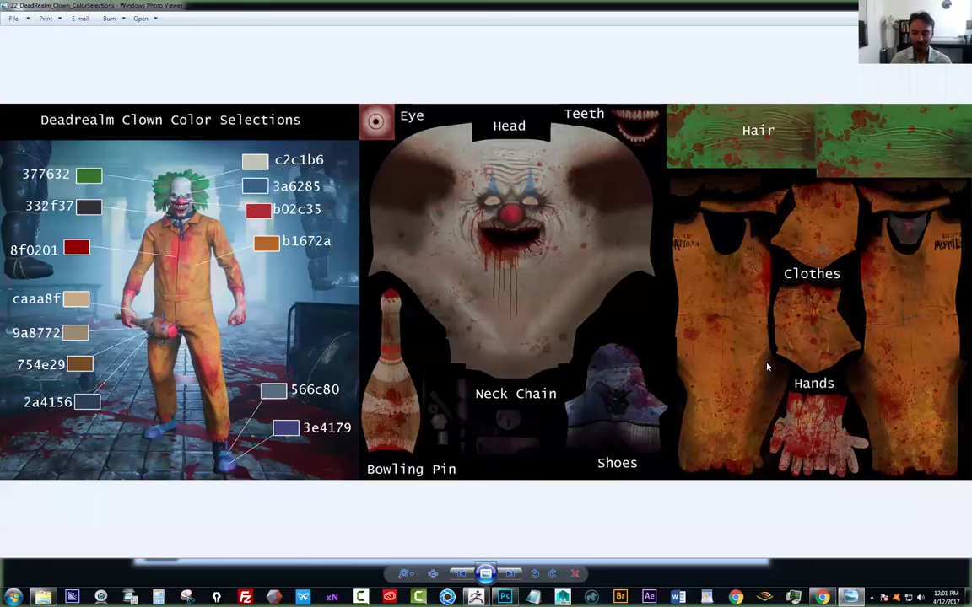
key("Escape")
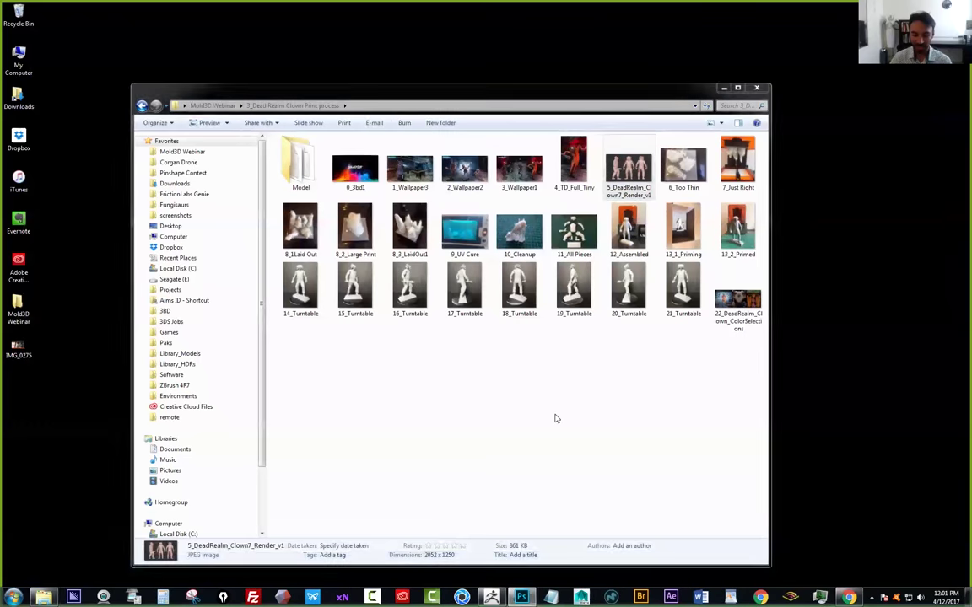
View the 11_Finished Trophy image from the Nickelodeon Trophy project in 2_Pro Projects Highlight, then return to the projects list
left_click_drag(464, 91, 495, 86)
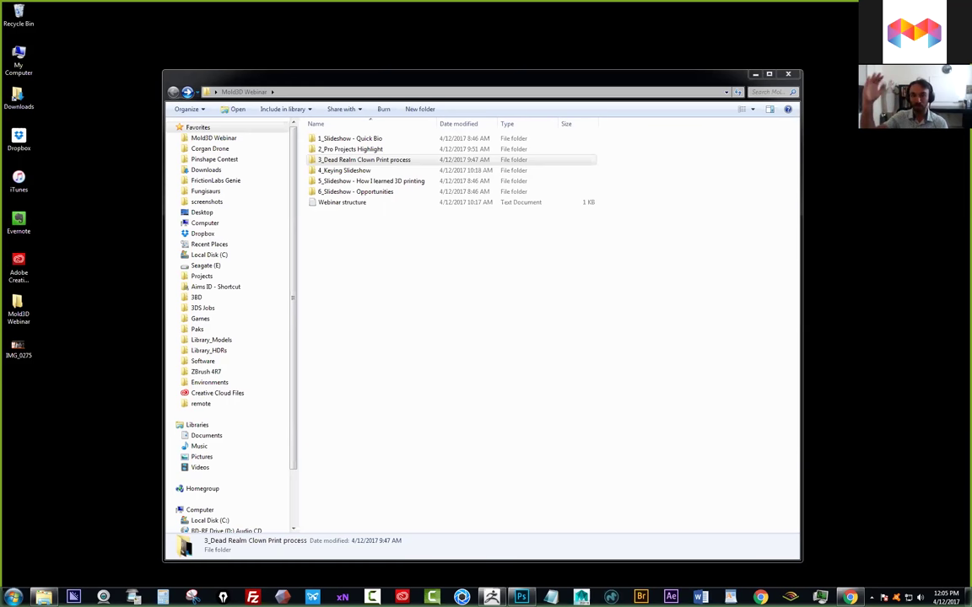
left_click(524, 270)
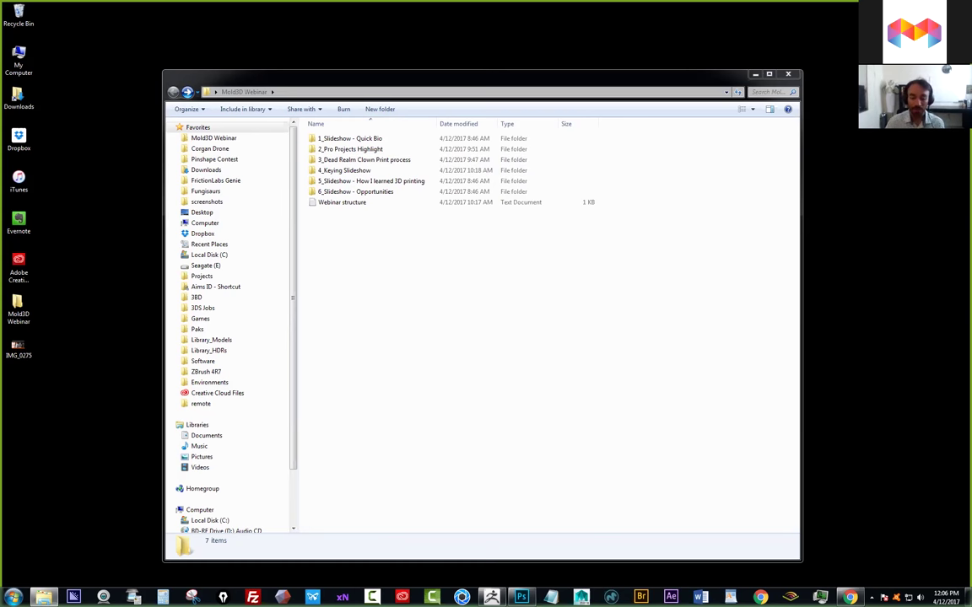
double_click(342, 150)
double_click(337, 170)
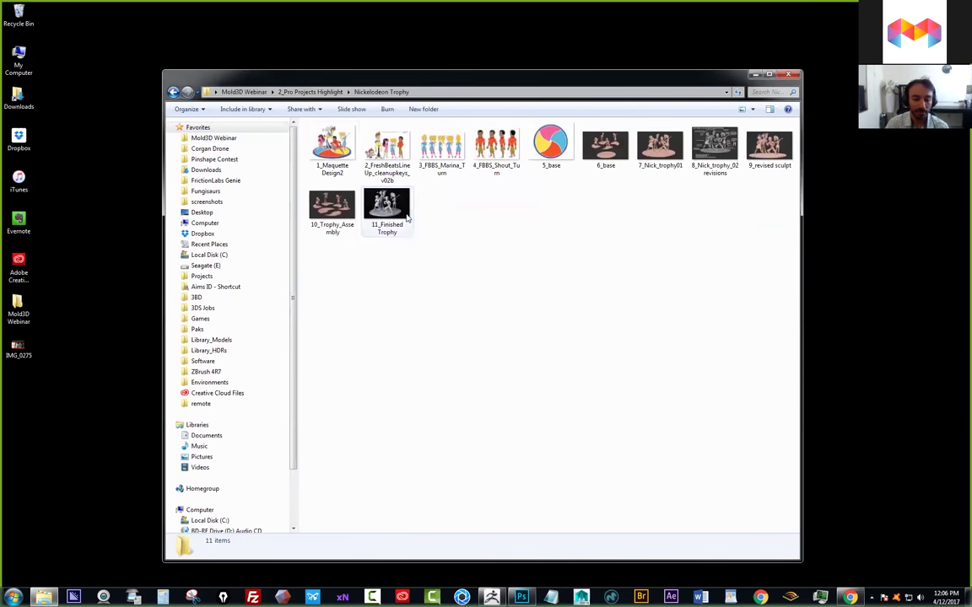
double_click(384, 203)
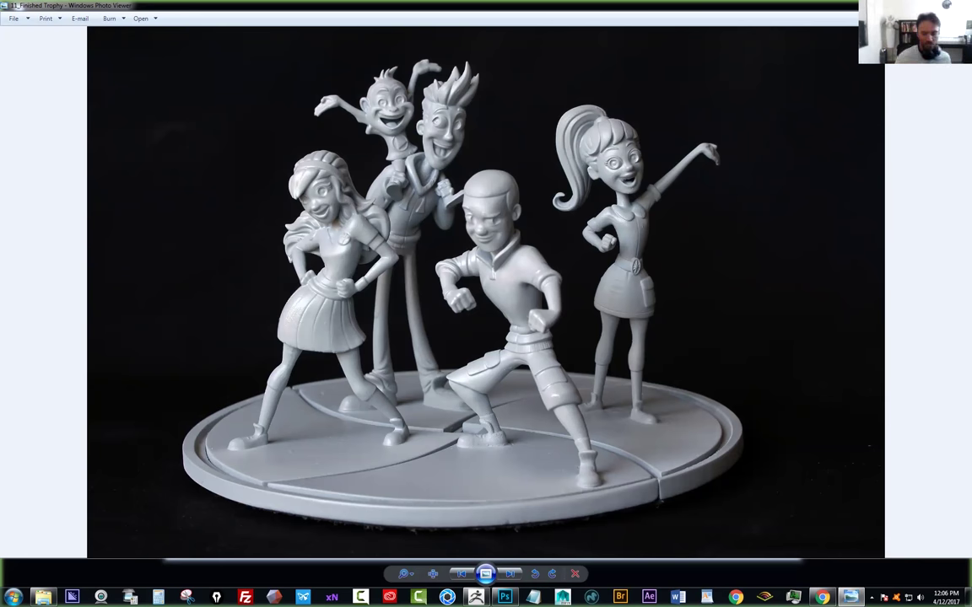
left_click(956, 5)
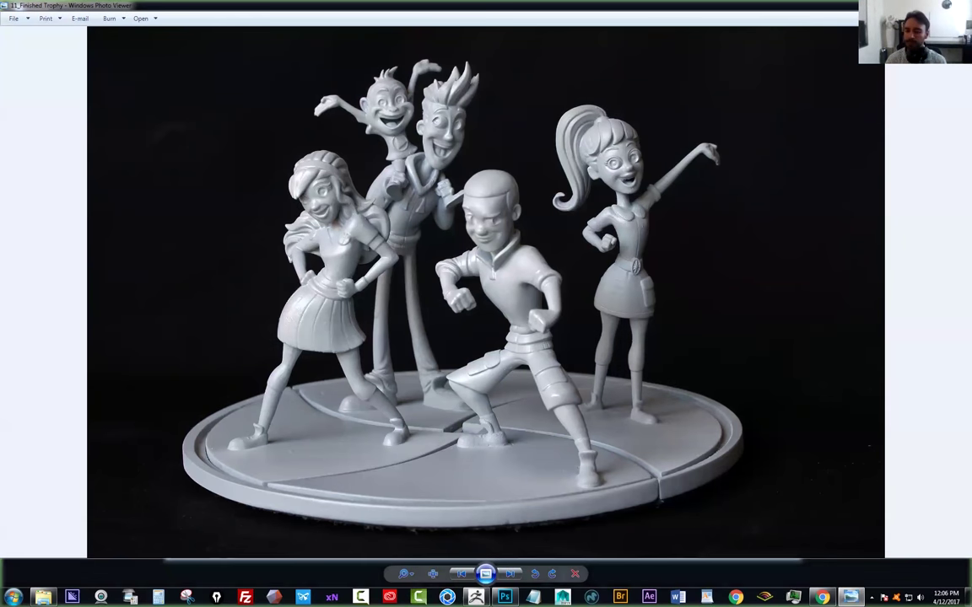
key("BackSpace")
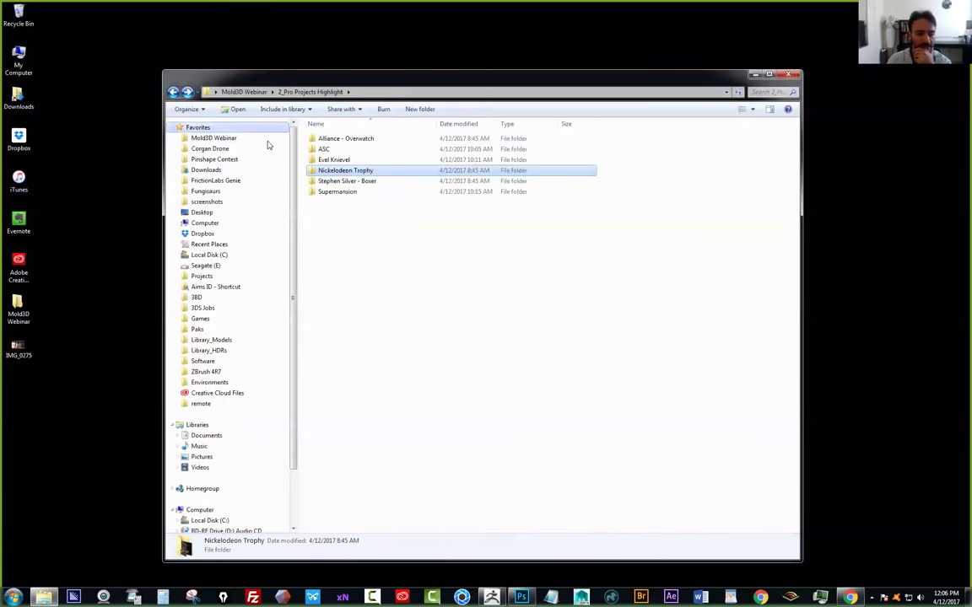
View the Boxer_angle_lowres photo from the Boxer project folder, then return to the Mold3D Webinar folder
double_click(345, 181)
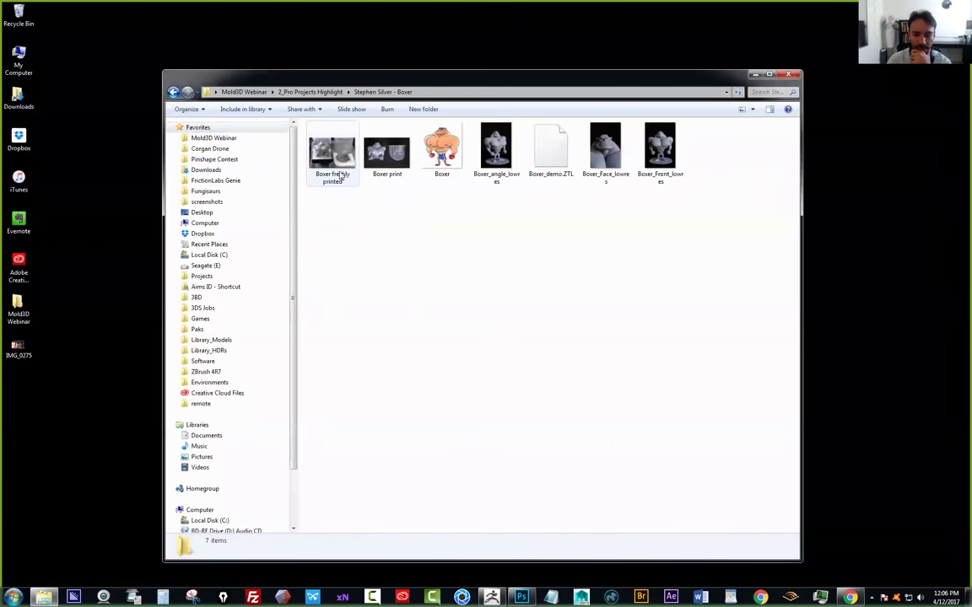
double_click(496, 151)
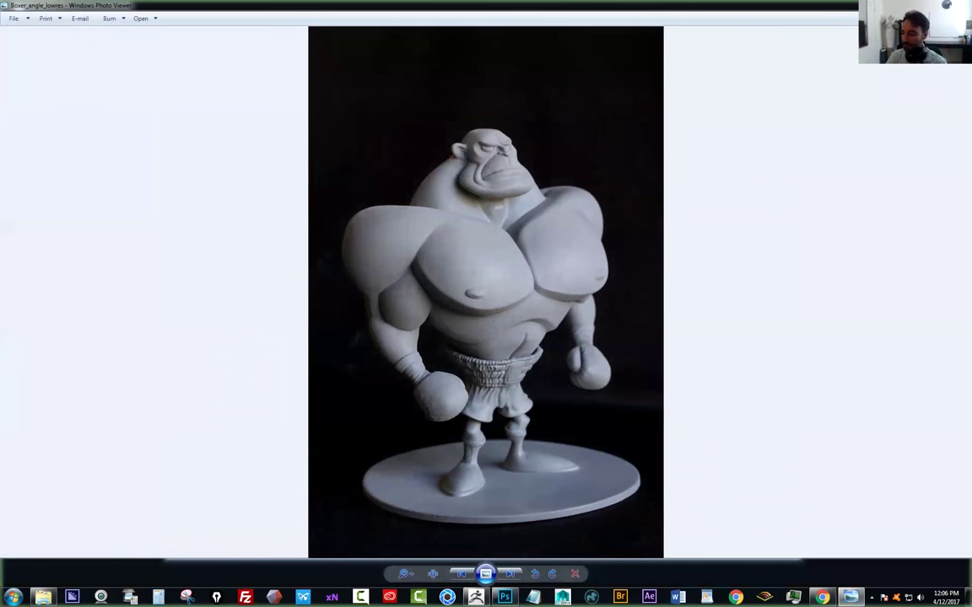
key("Escape")
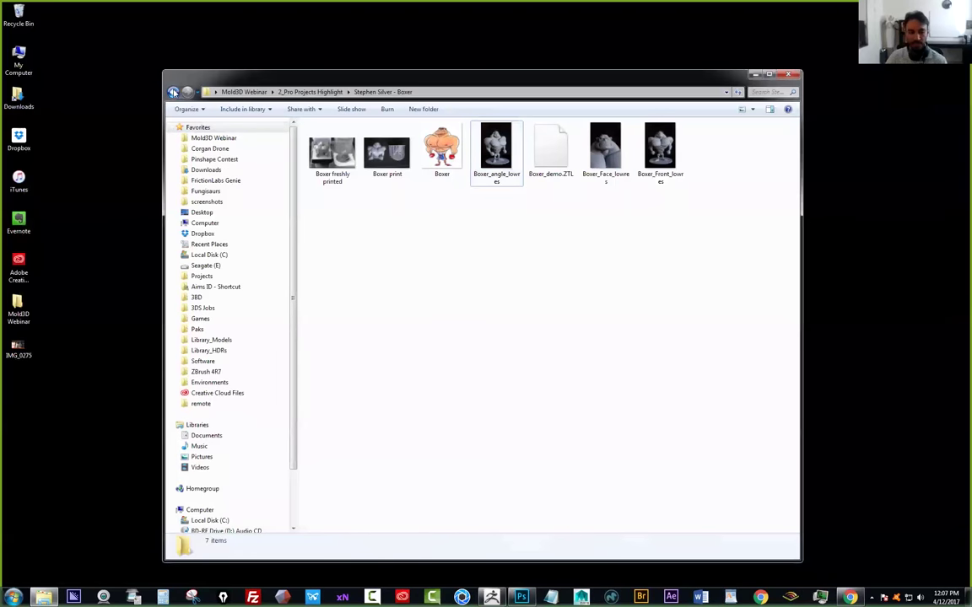
left_click(173, 91)
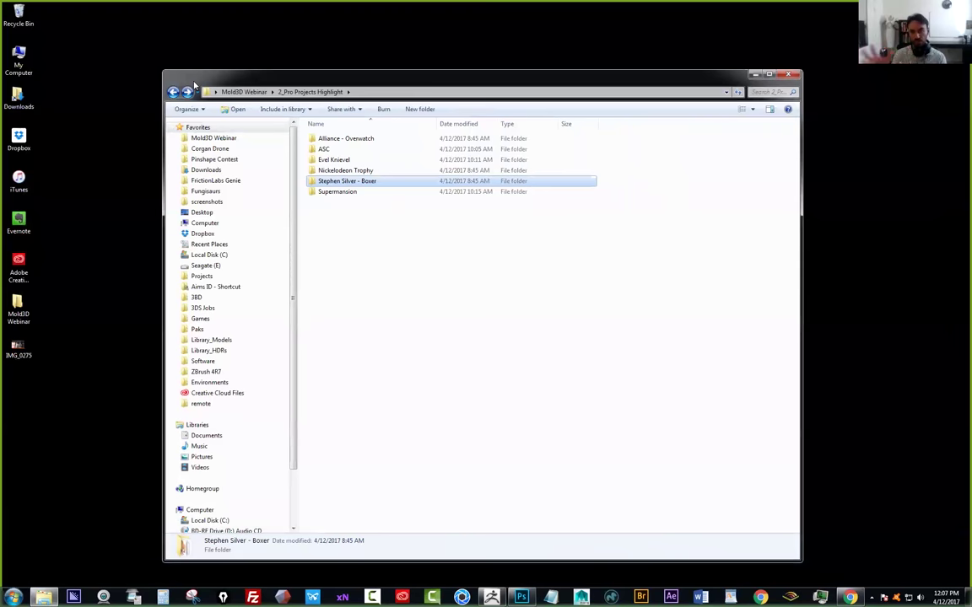
left_click(173, 92)
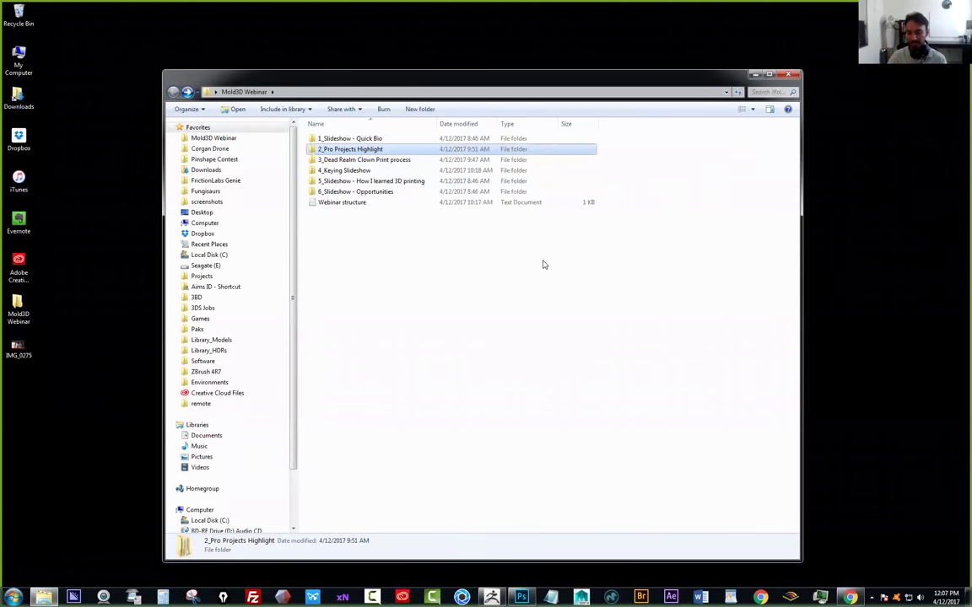
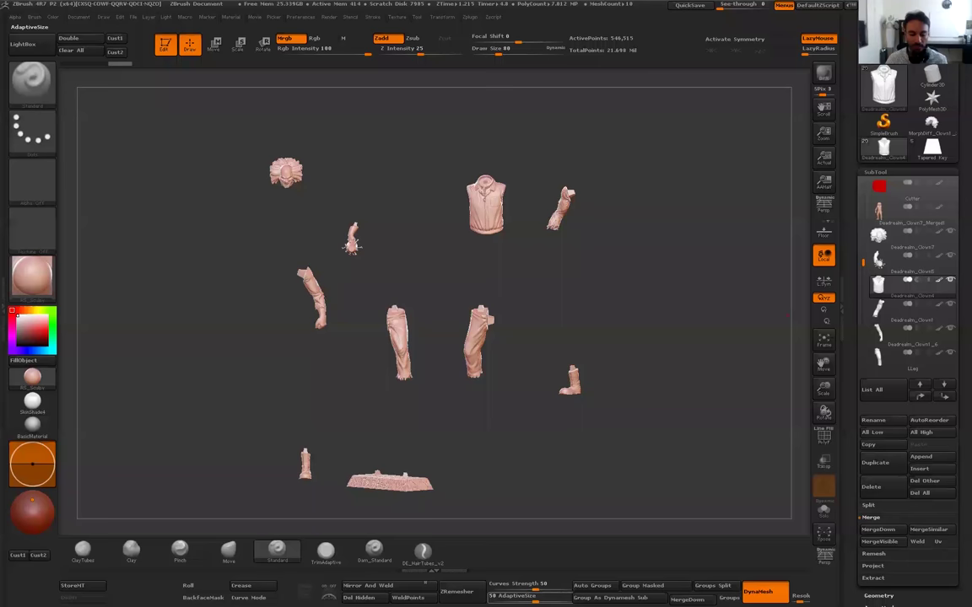
left_click(492, 597)
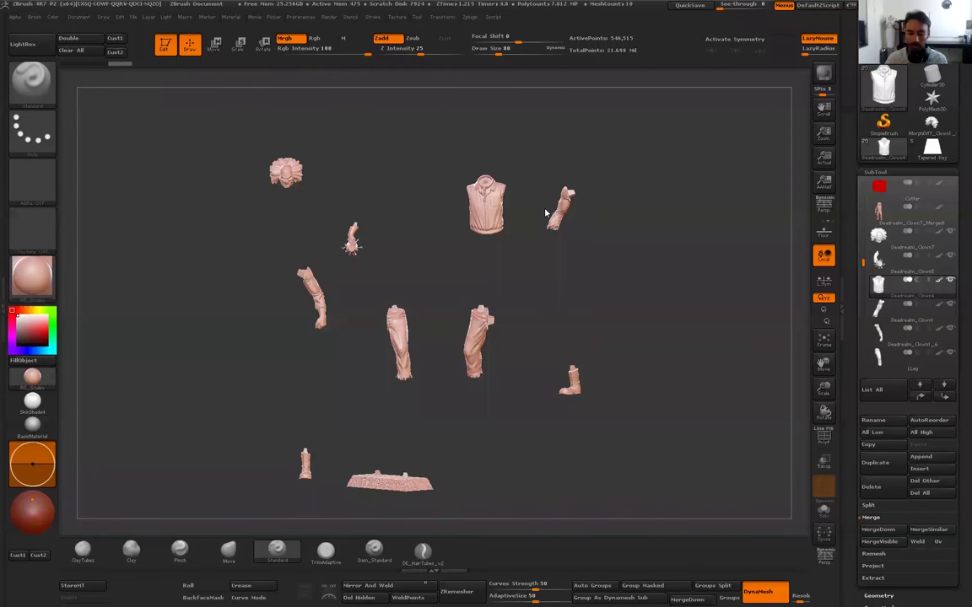
Make the right leg the active subtool and check the wireframe around its square key, restoring the plain shaded view
left_click_drag(559, 349, 387, 157)
left_click_drag(470, 301, 653, 300)
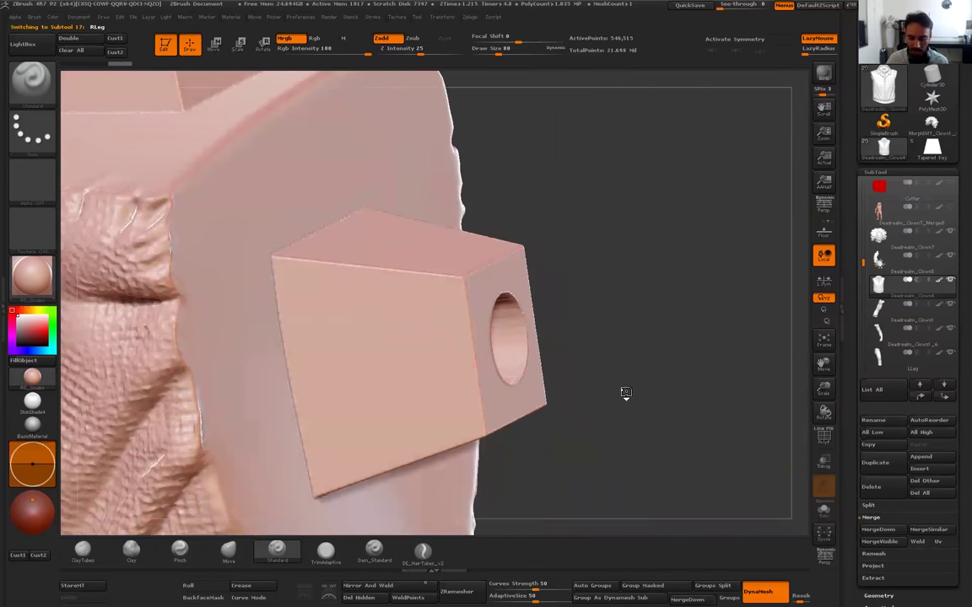
left_click(824, 436)
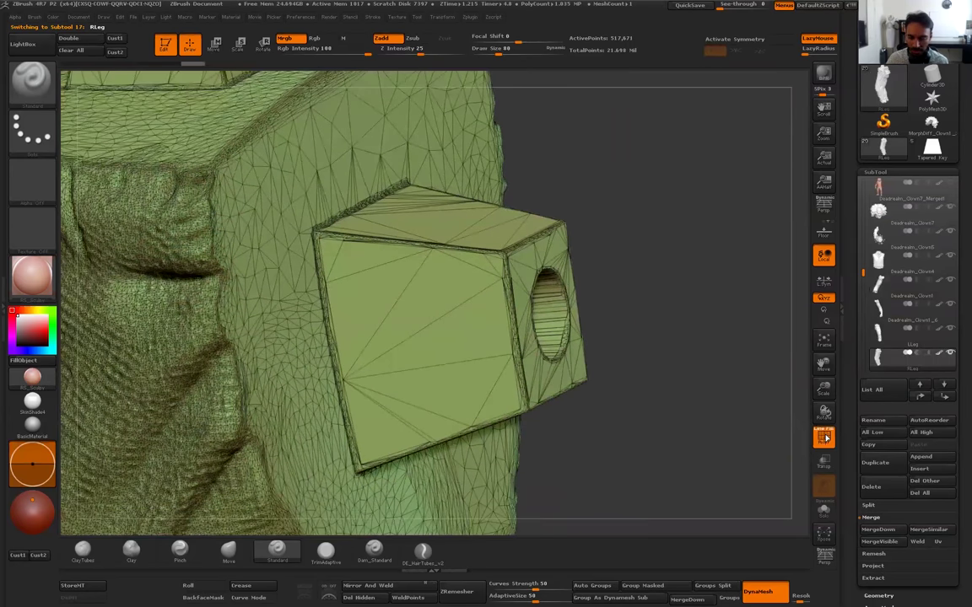
key("shift+f")
Examine the right leg's square key, its round hole and the surrounding cut face from several angles
mouse_move(737, 324)
left_mouse_down()
mouse_move(662, 321)
mouse_move(603, 214)
mouse_move(573, 94)
left_mouse_up()
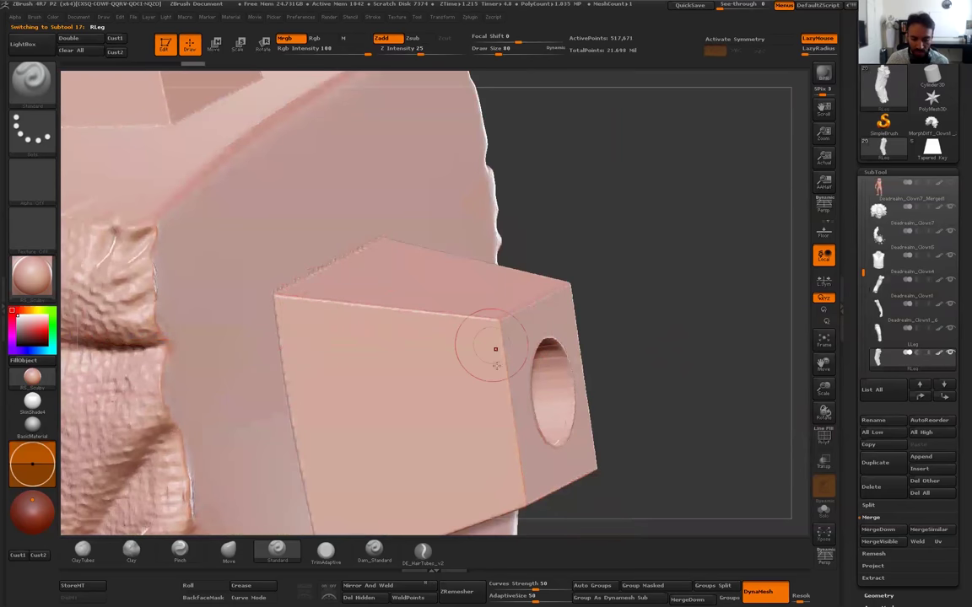
left_click_drag(679, 286, 635, 296)
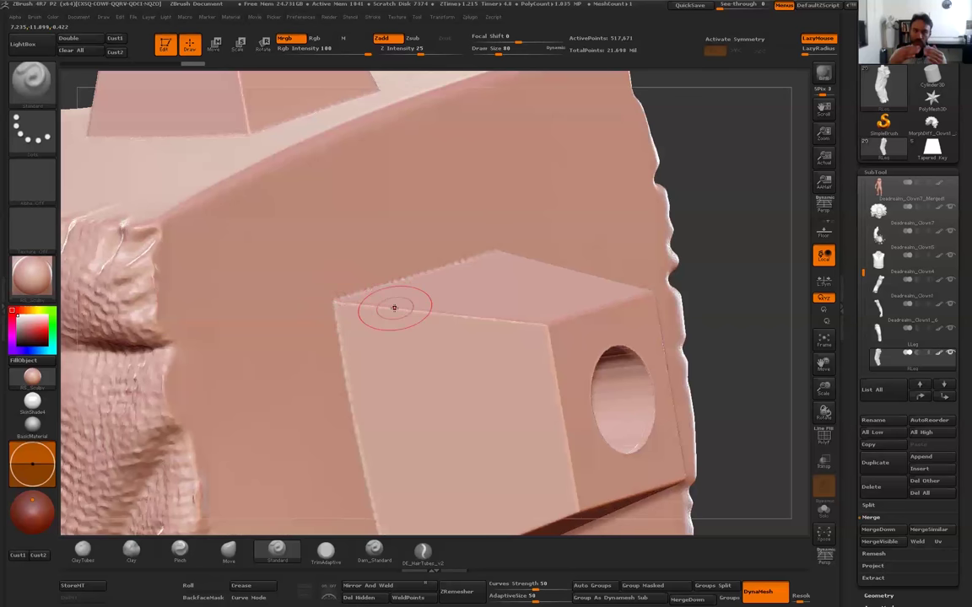
left_click_drag(722, 310, 731, 291)
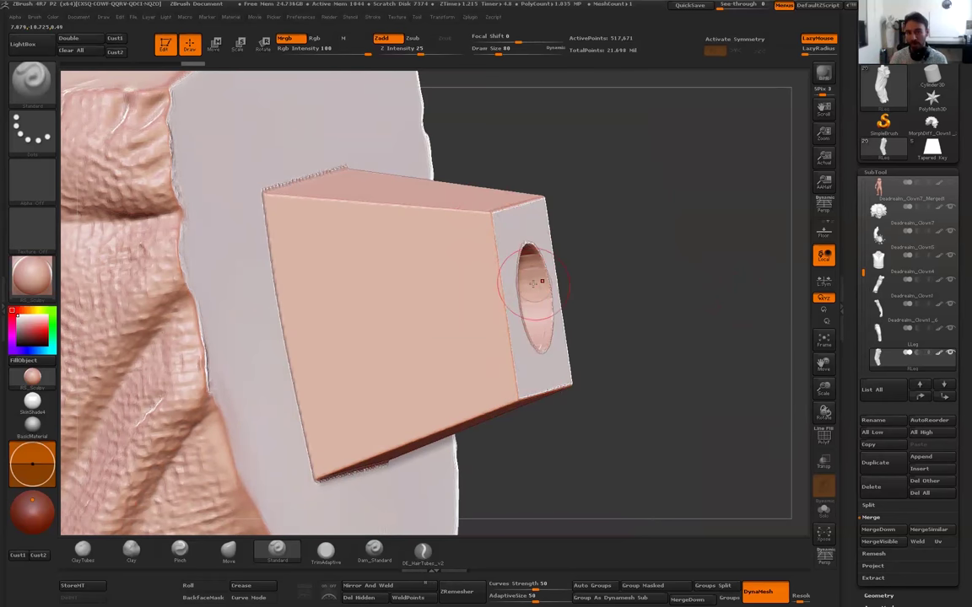
left_click_drag(667, 380, 675, 279)
mouse_move(579, 220)
left_mouse_down("alt")
mouse_move(612, 265)
mouse_move(624, 498)
left_mouse_up("alt")
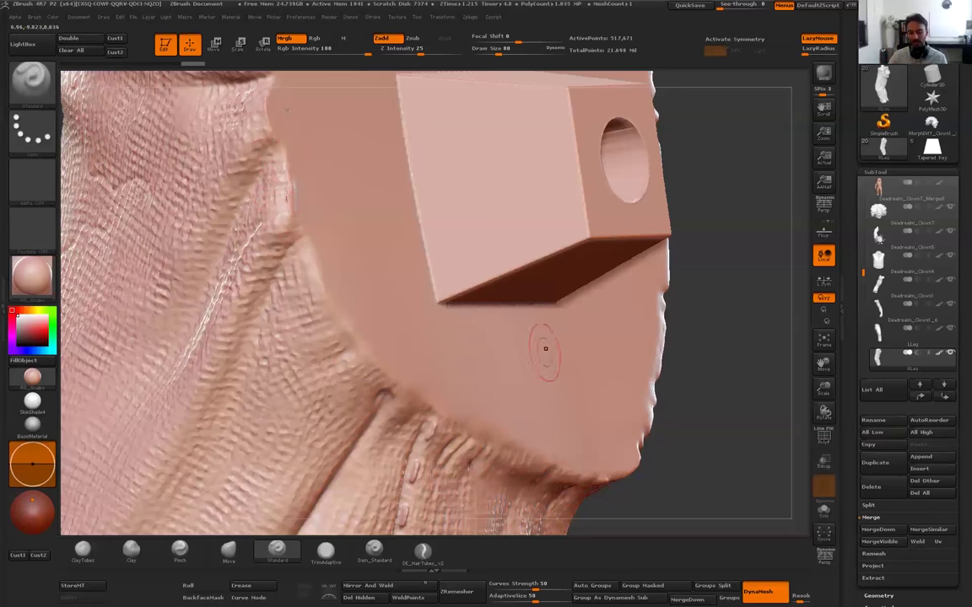
Lasso-hide the lower edge of the right leg's cut face, find the Del Hidden option and restore the hidden area
key("ctrl+shift")
mouse_move(726, 331)
left_mouse_down("ctrl+shift")
mouse_move(663, 349)
mouse_move(639, 417)
mouse_move(593, 491)
mouse_move(725, 522)
left_mouse_up("ctrl+shift")
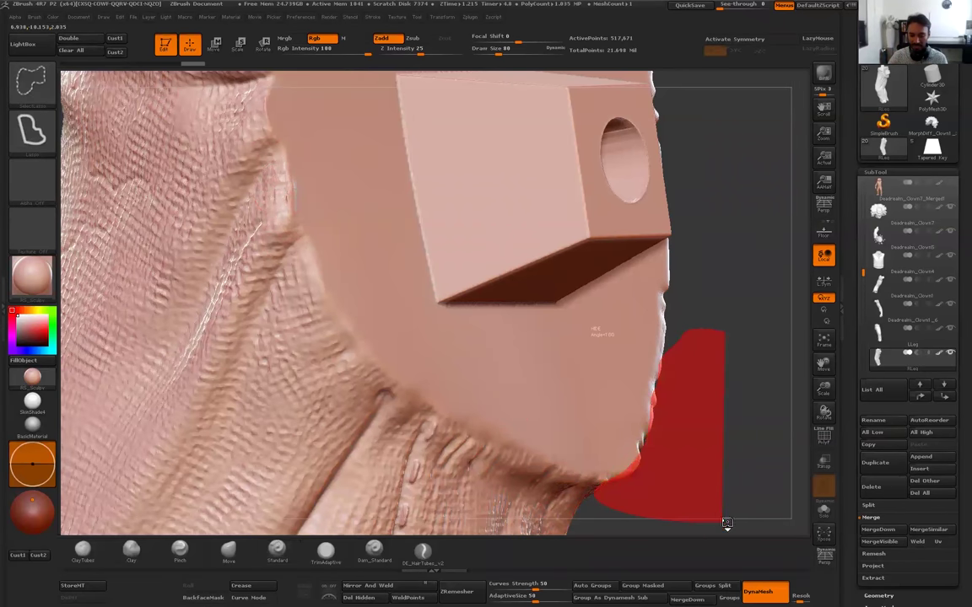
left_click_drag(670, 358, 670, 359, "ctrl+alt+shift")
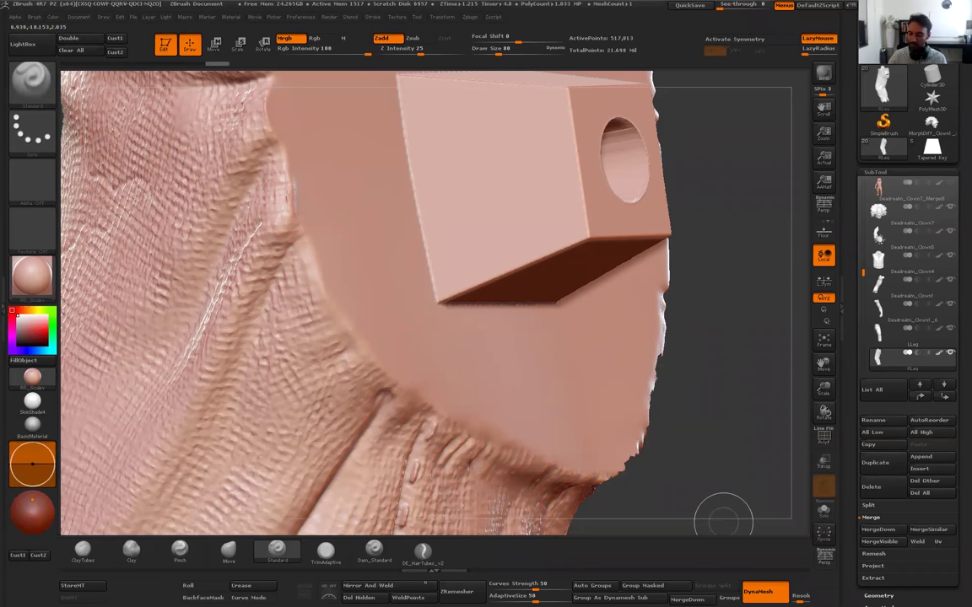
left_click(878, 596)
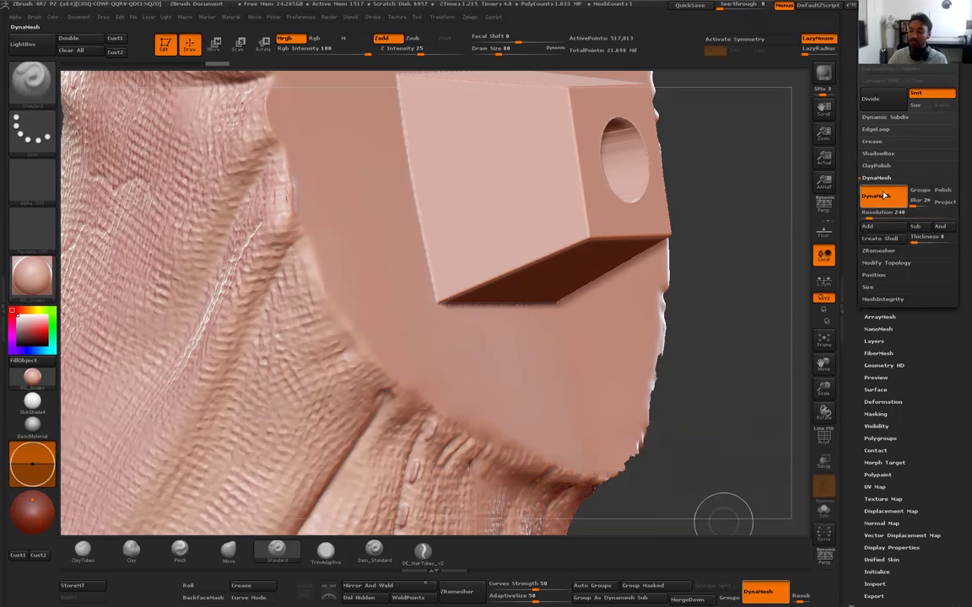
left_click(881, 261)
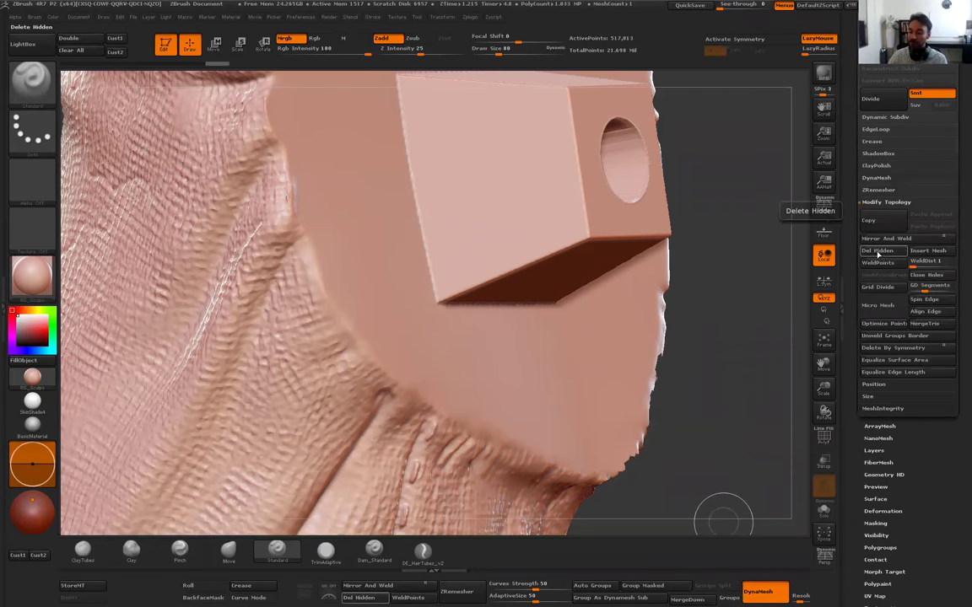
key("ctrl+shift")
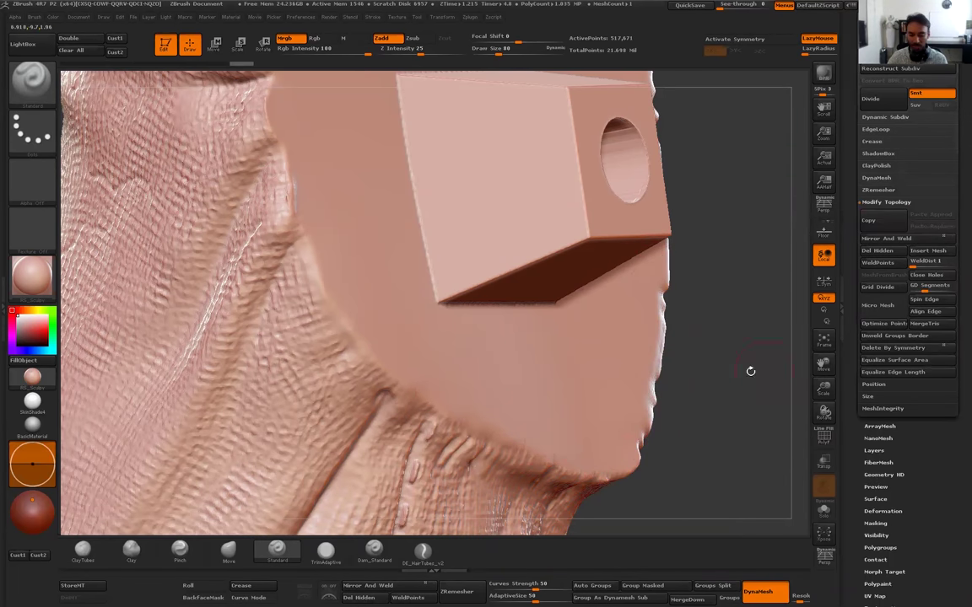
Frame the whole right leg and set its DynaMesh resolution to 2712
mouse_move(794, 369)
left_mouse_down()
mouse_move(765, 371)
mouse_move(649, 222)
mouse_move(628, 144)
mouse_move(666, 466)
left_mouse_up()
double_click(839, 339)
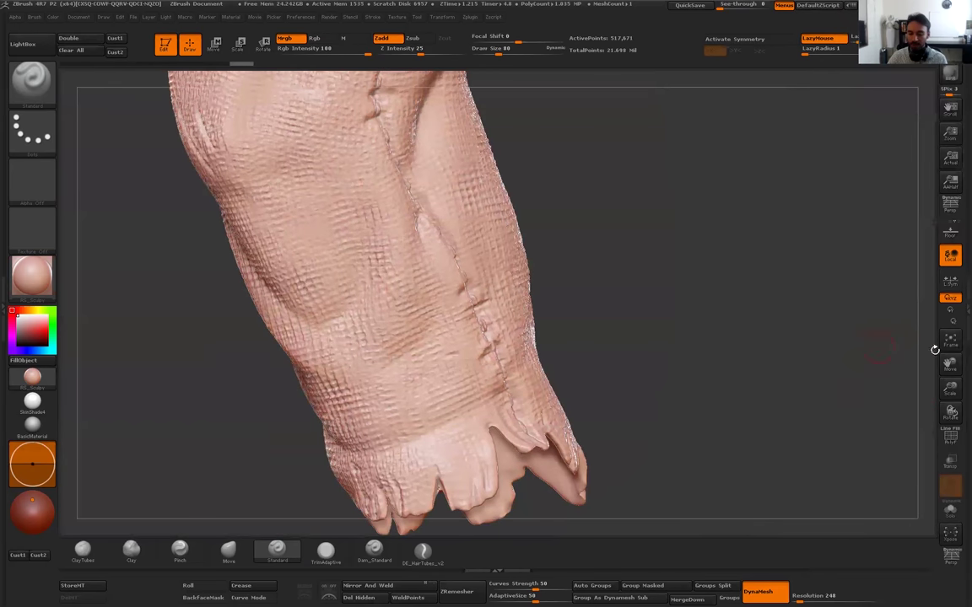
double_click(965, 333)
left_click(824, 340)
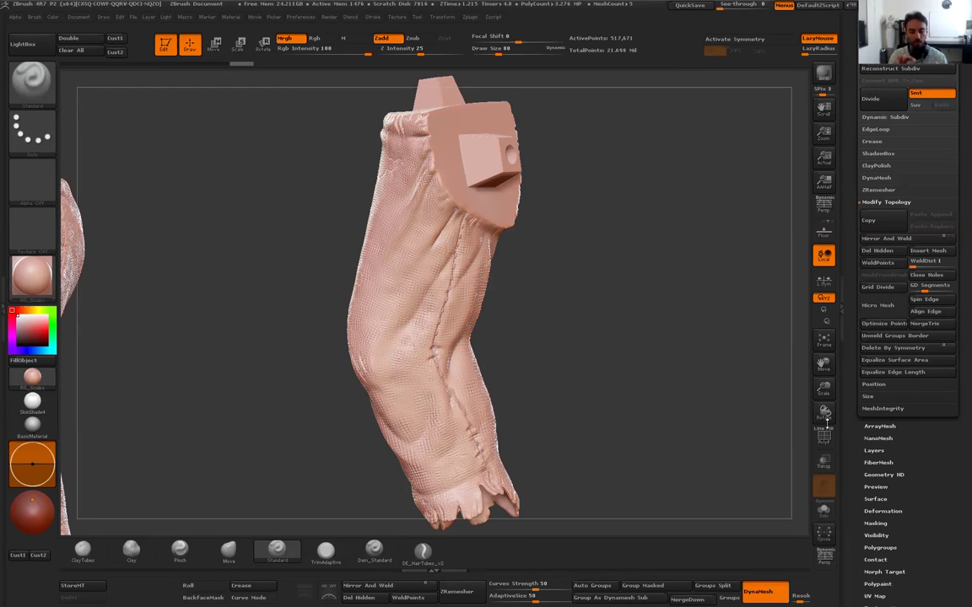
left_click(875, 178)
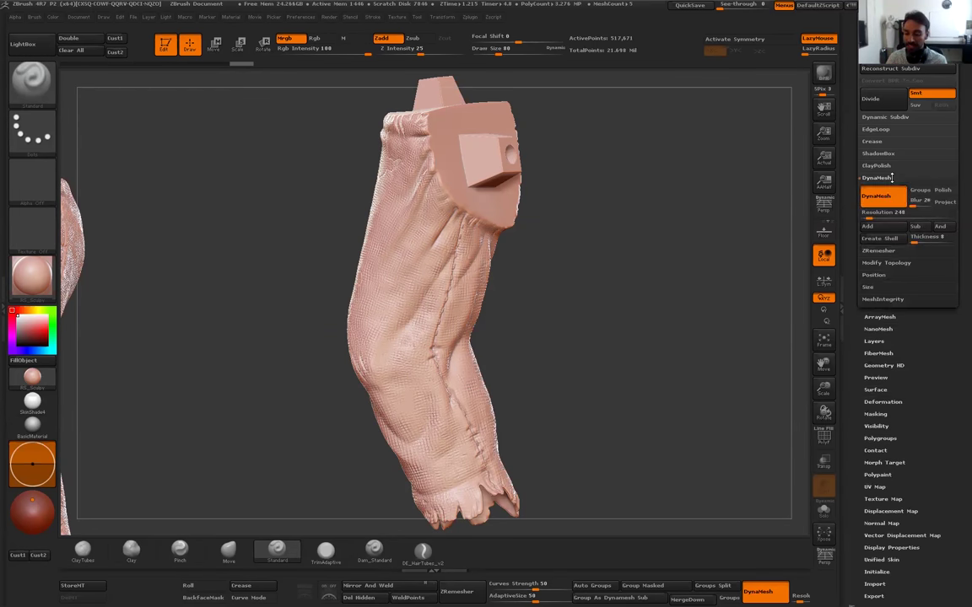
left_click_drag(866, 212, 921, 218)
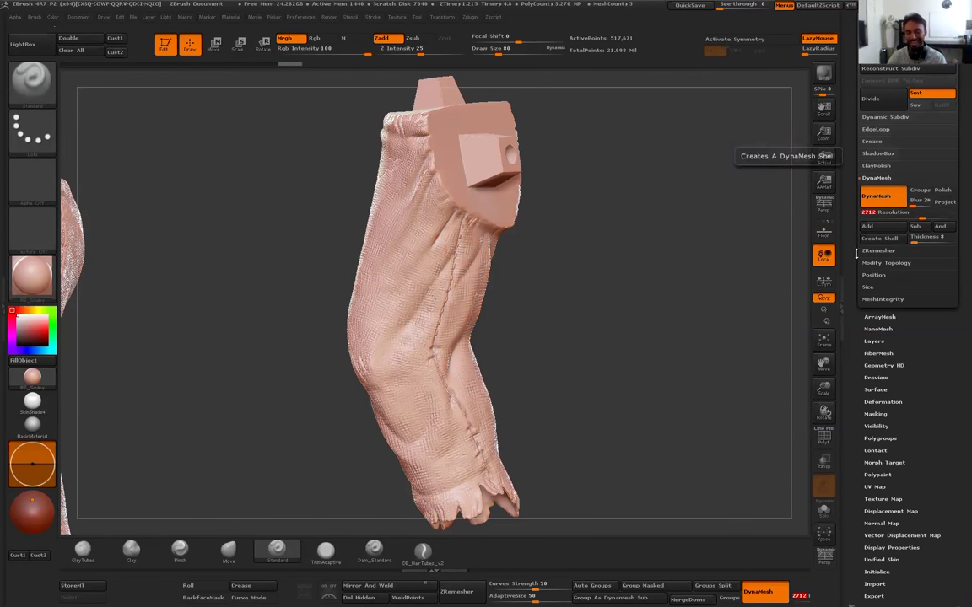
Collapse the exploded Xpose arrangement and show the whole assembled clown statue from the front
left_click(824, 533)
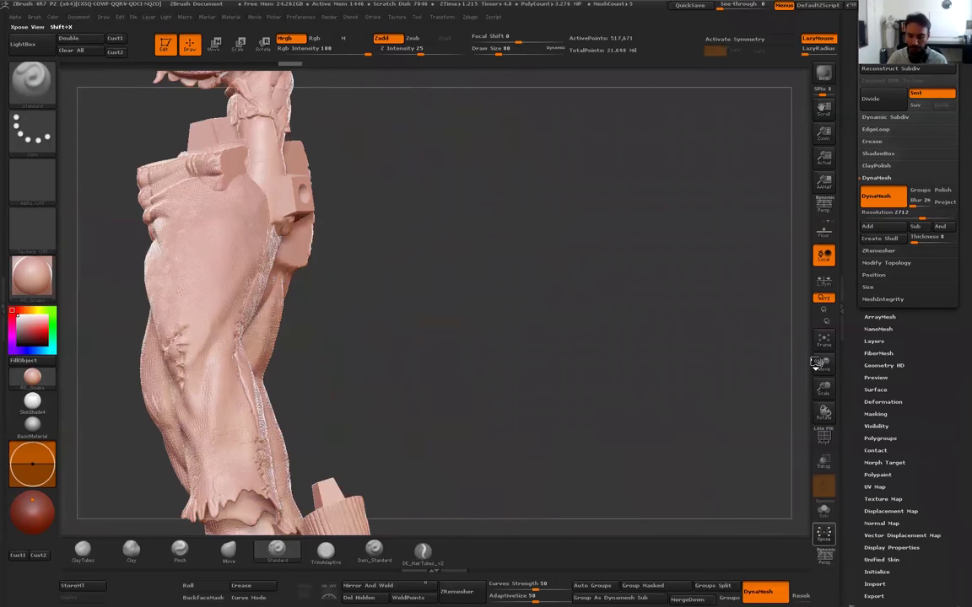
left_click_drag(609, 330, 547, 343)
left_click_drag(642, 369, 506, 409, "alt")
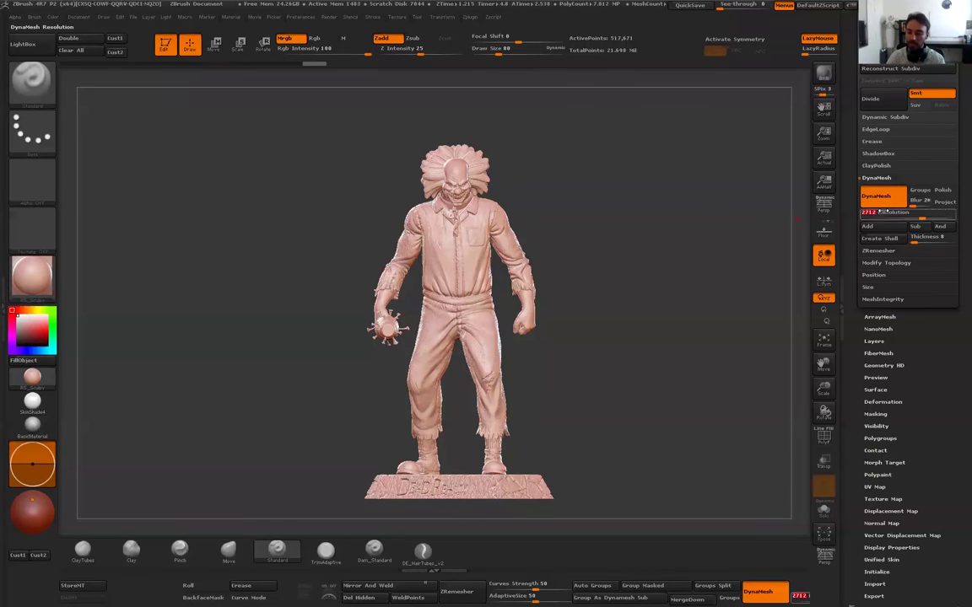
Set the right leg's DynaMesh resolution to 304
left_click(894, 210)
type("300")
left_click(867, 215)
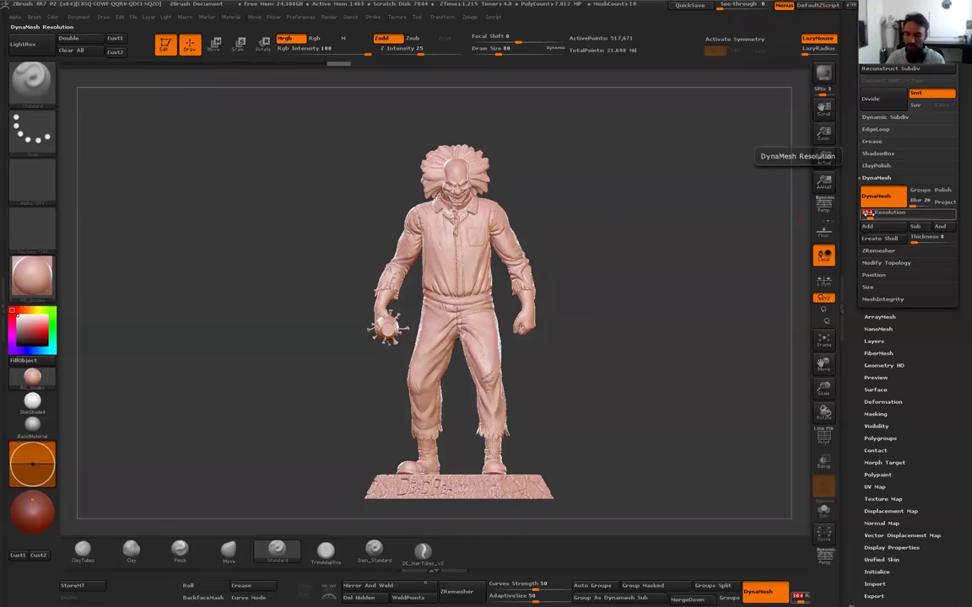
key("Return")
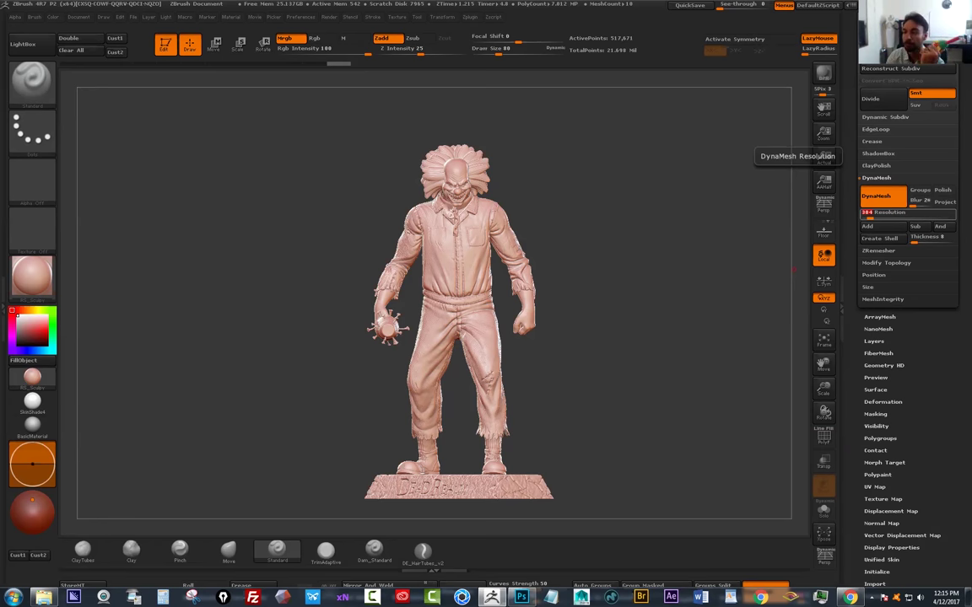
Switch to the Mold3D Webinar folder, open 4_Keying Slideshow and view the 5 M4B exploded ray gun image, then 6 M4D
key("alt+Tab")
left_click(444, 245)
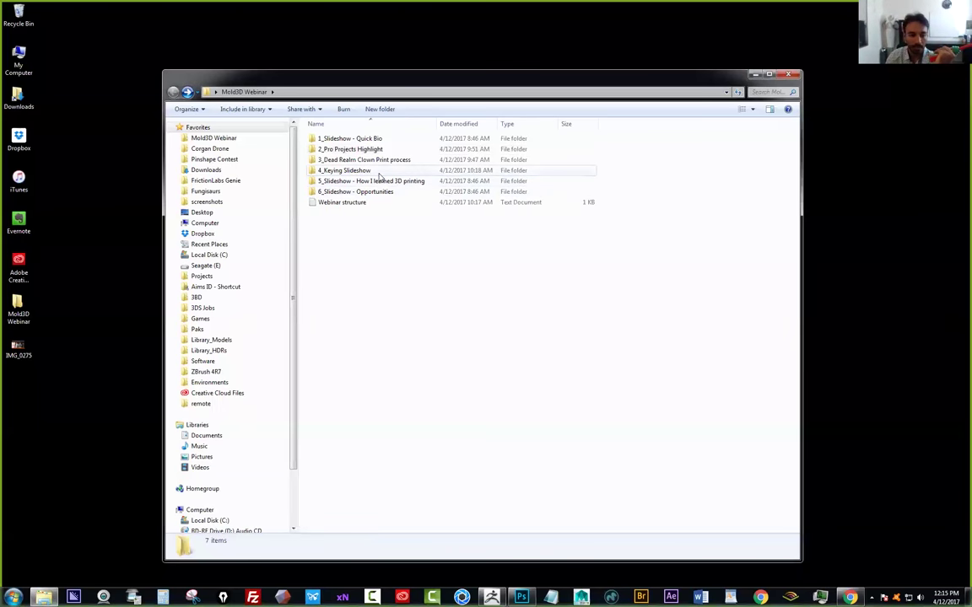
double_click(379, 174)
double_click(604, 155)
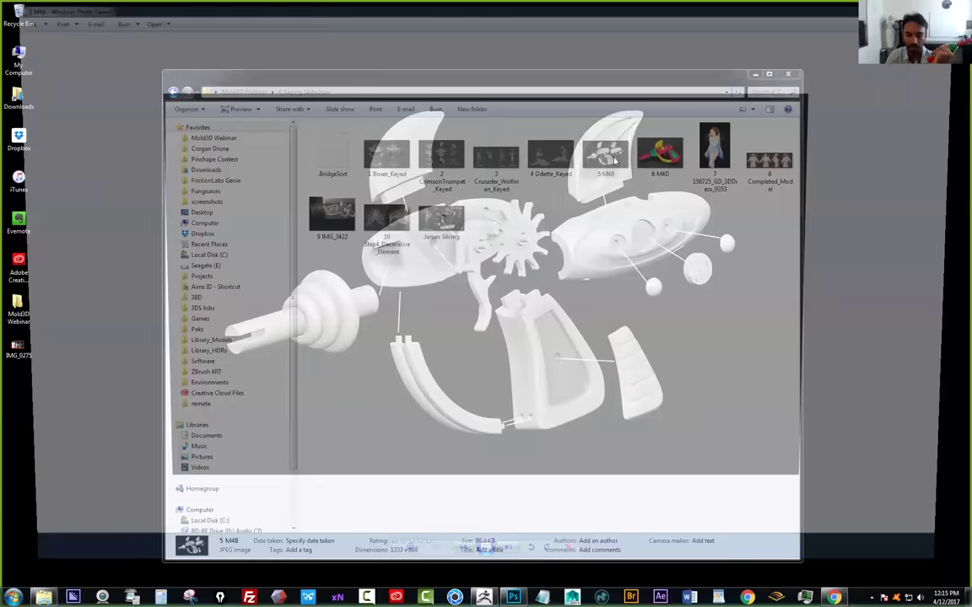
scroll(742, 311, "up", 2)
scroll(753, 319, "down", 1)
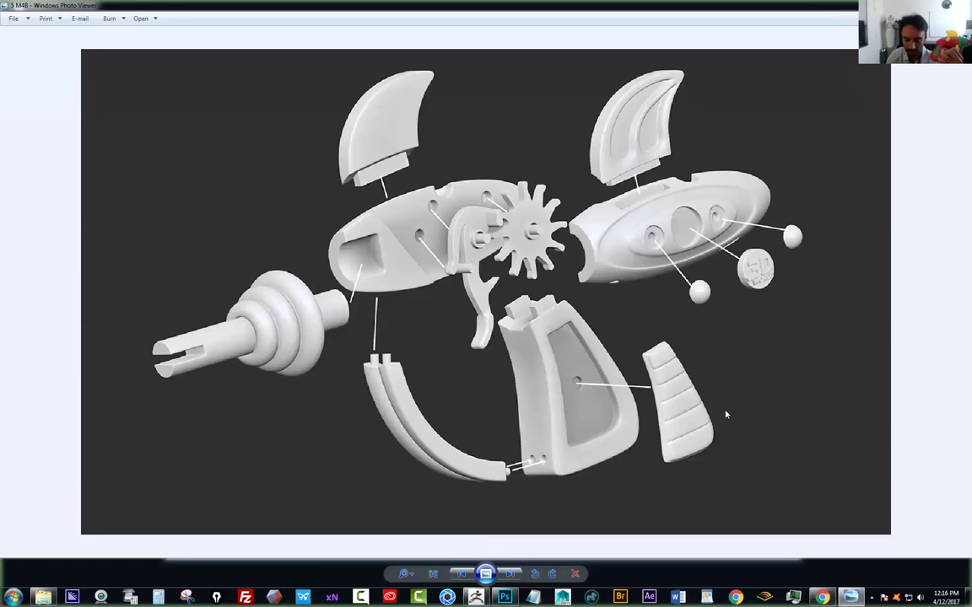
key("Right")
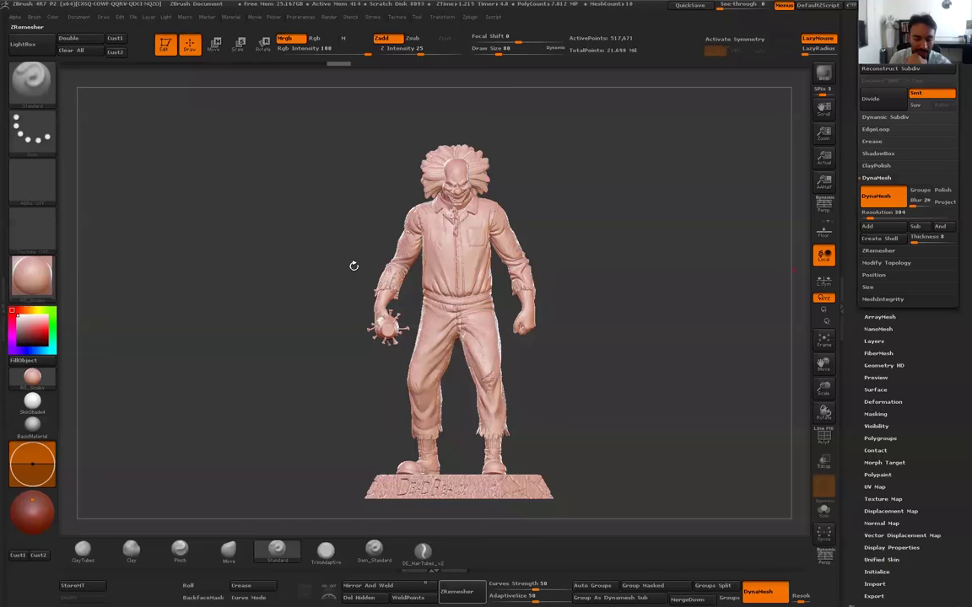
In ZBrush, choose the IMM_Keys brush and preview its insert meshes, including Tapered Key and Snap In Pin Rotation
left_click(30, 84)
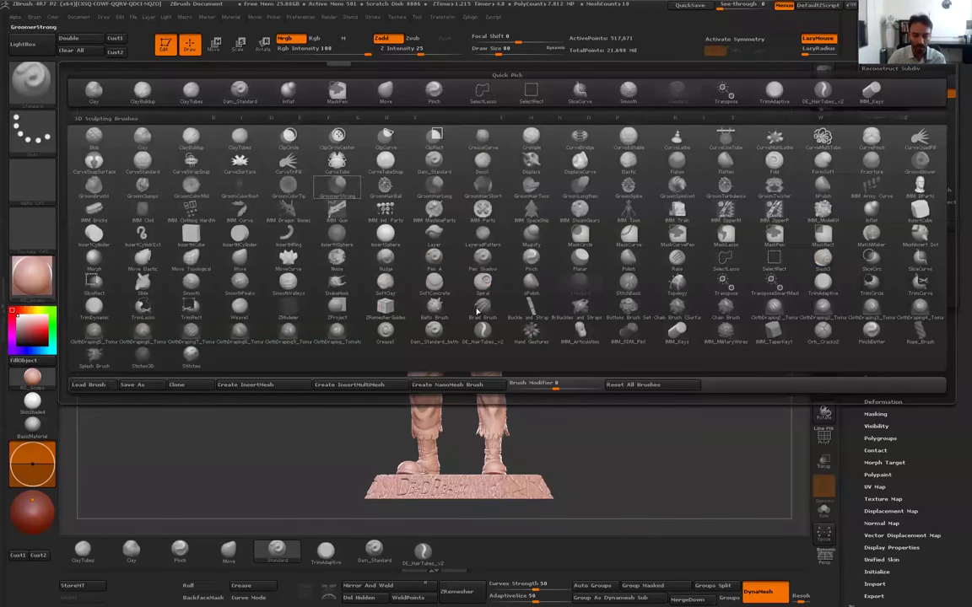
mouse_move(682, 335)
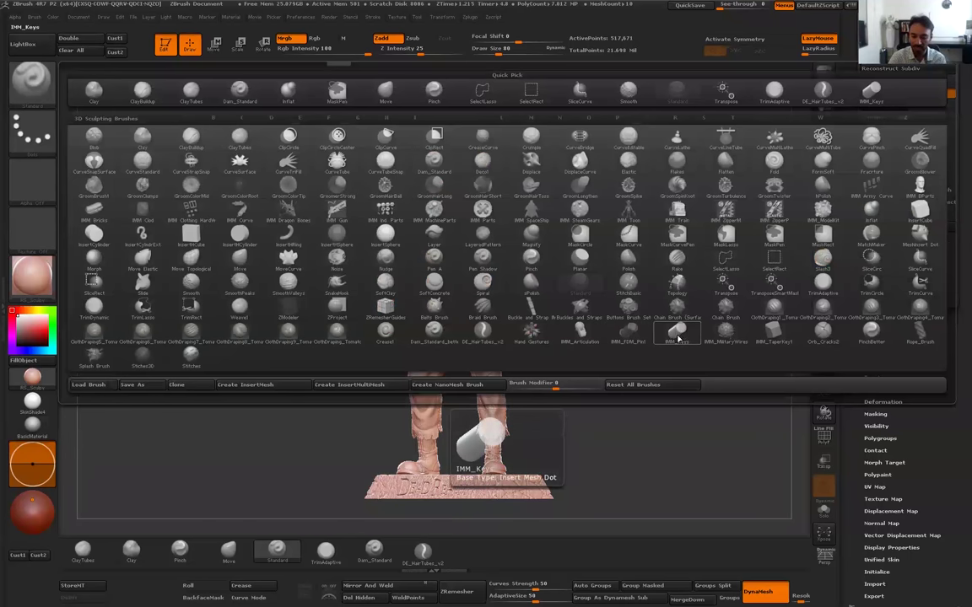
left_click(682, 336)
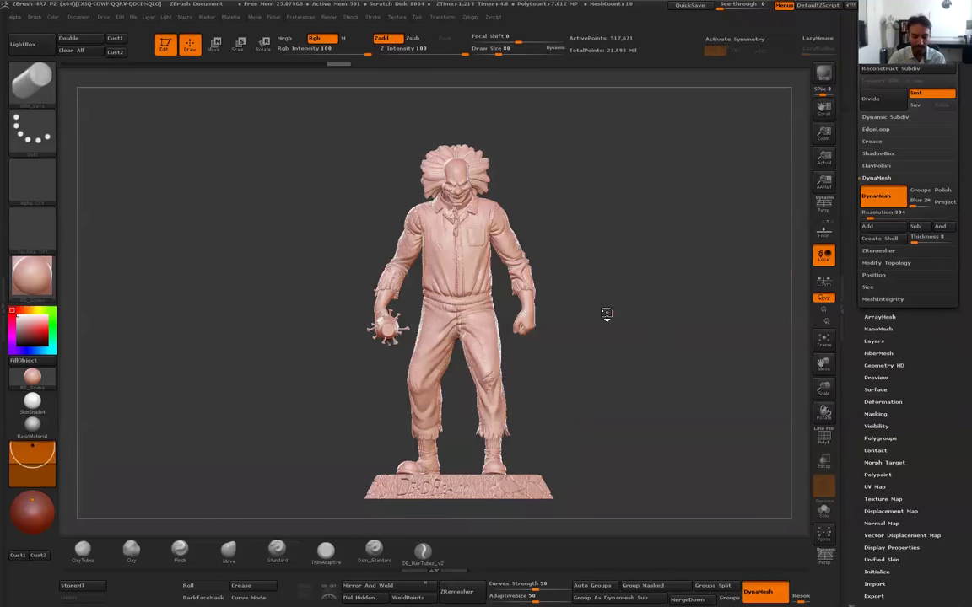
key("m")
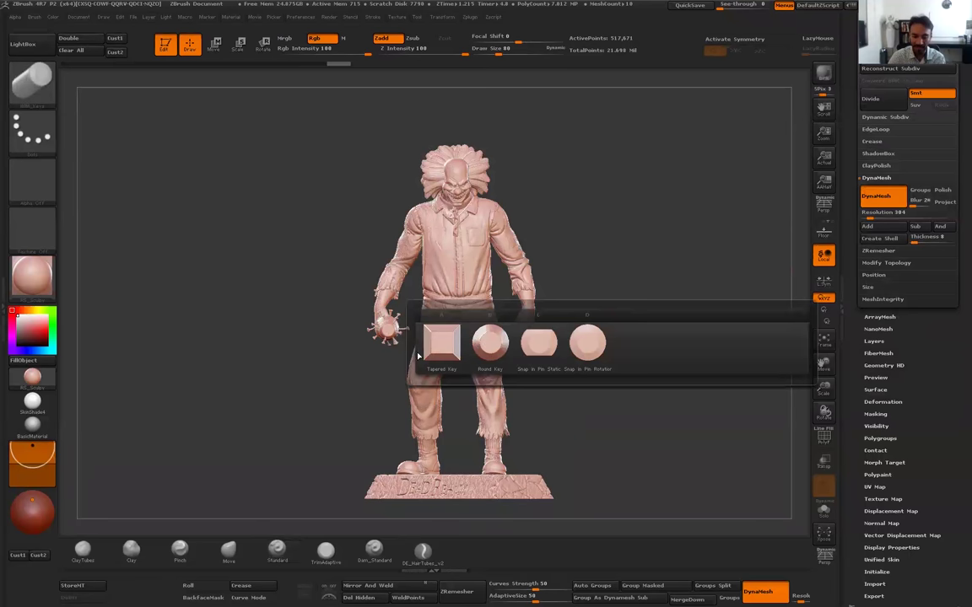
mouse_move(426, 355)
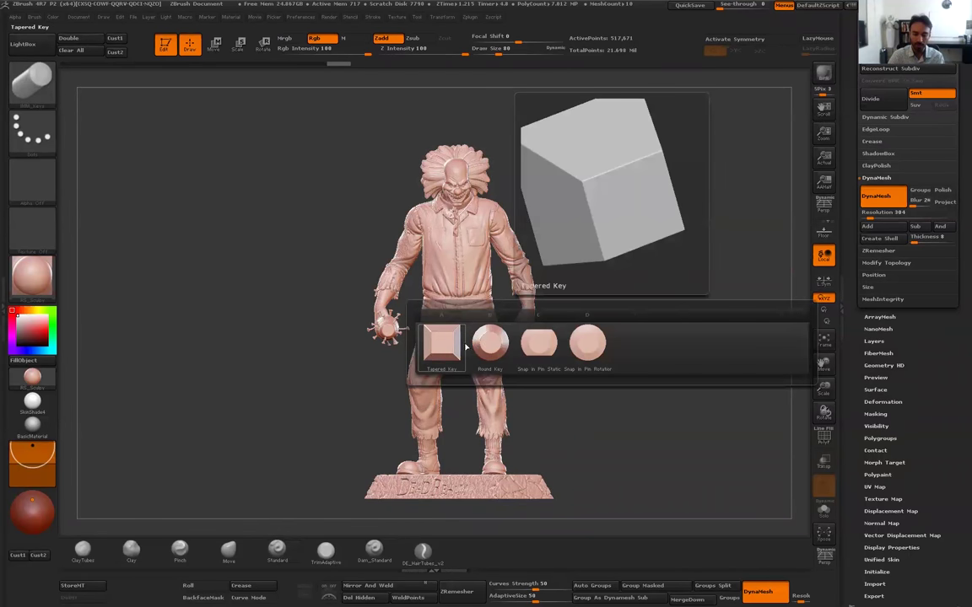
mouse_move(545, 344)
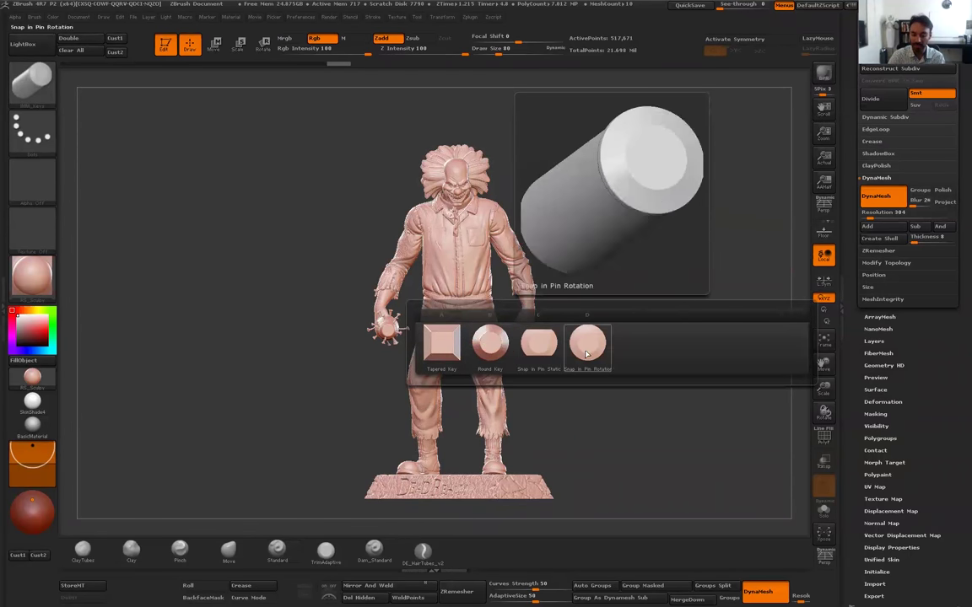
Choose the IMM_Articulation brush and preview its ball joint and hinge joint insert meshes
left_click(38, 81)
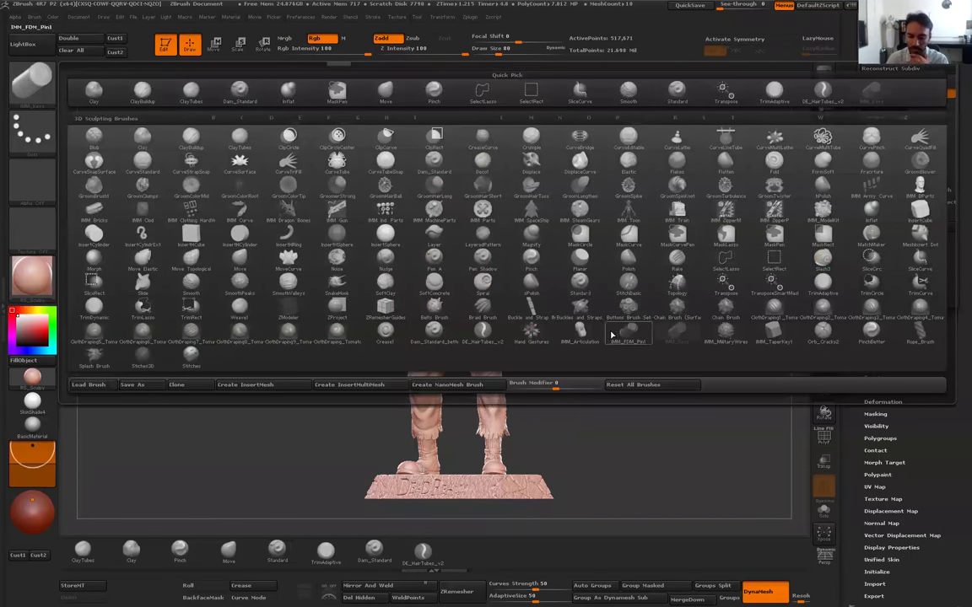
left_click(528, 301)
key("m")
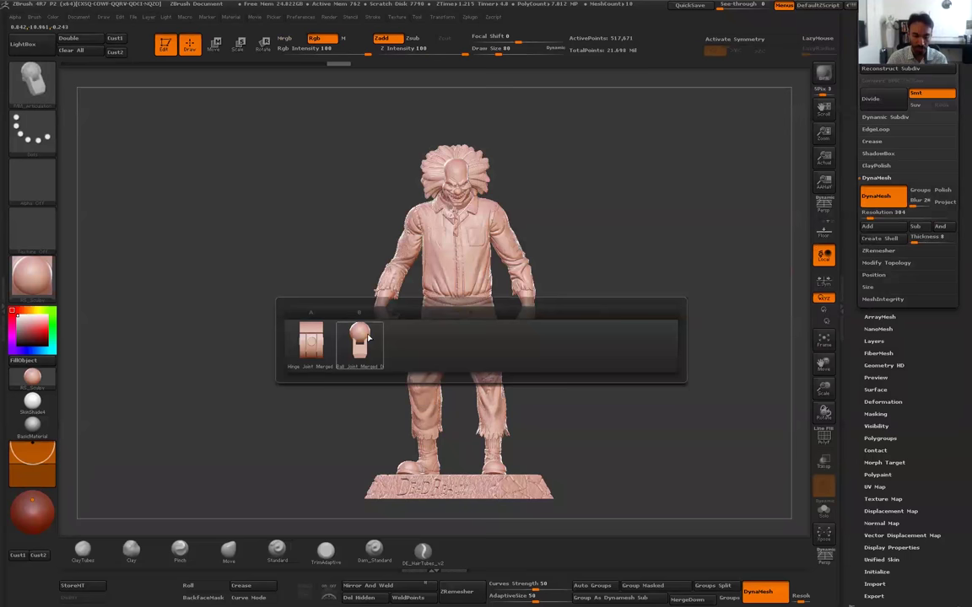
mouse_move(365, 341)
mouse_move(320, 347)
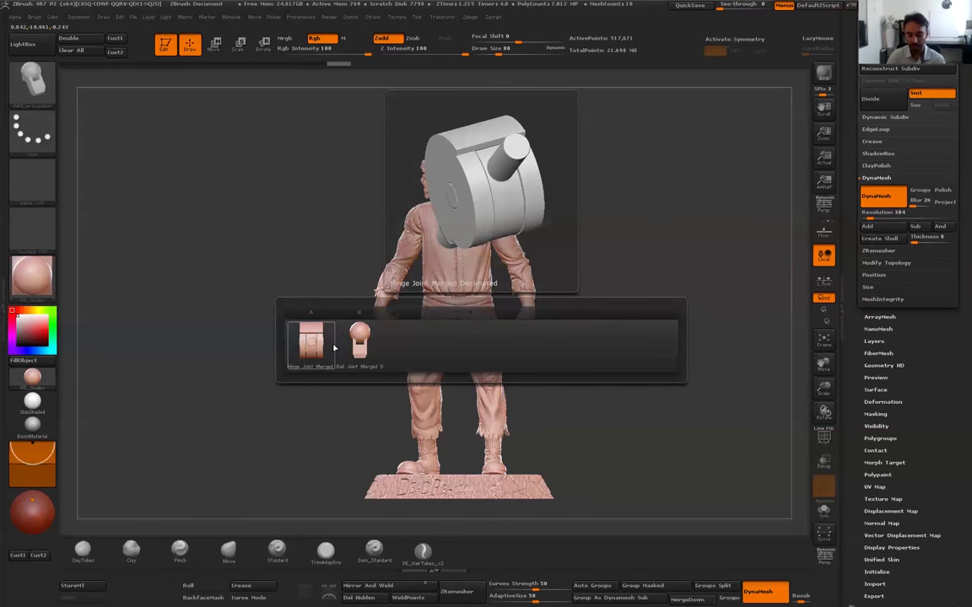
left_click(323, 349)
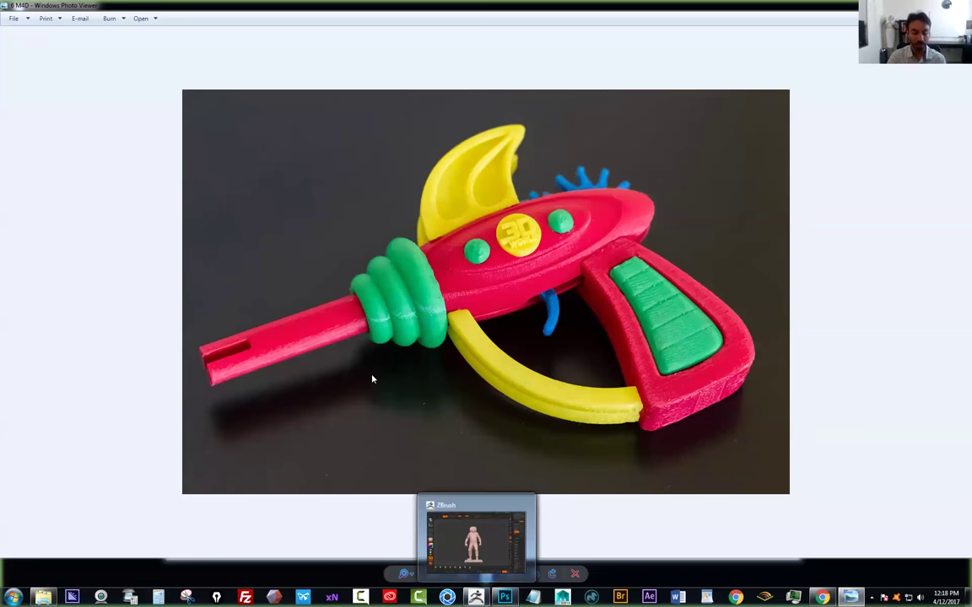
Switch back to ZBrush and make the red Cutter subtool the active one
left_click(476, 597)
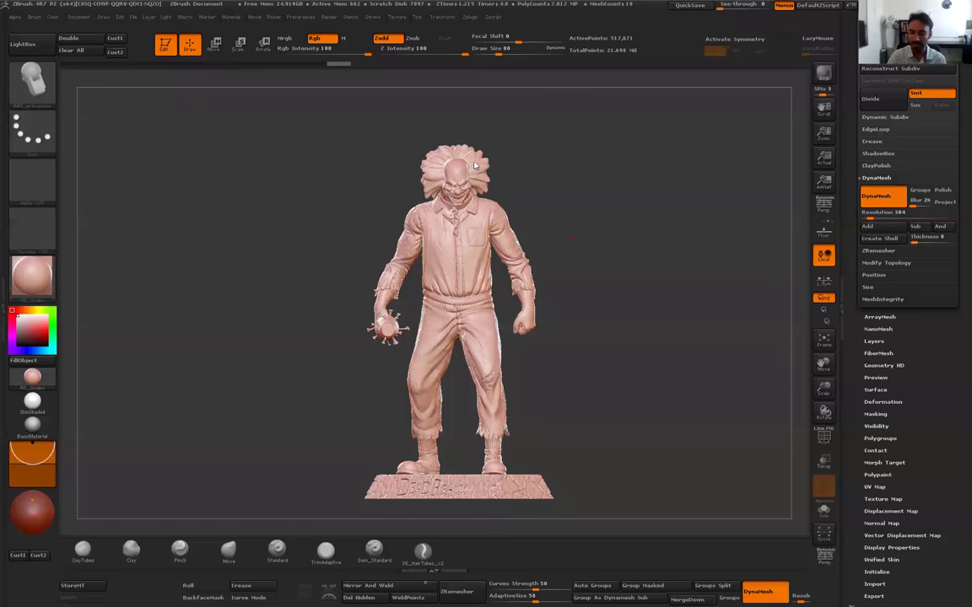
left_click_drag(907, 138, 908, 299)
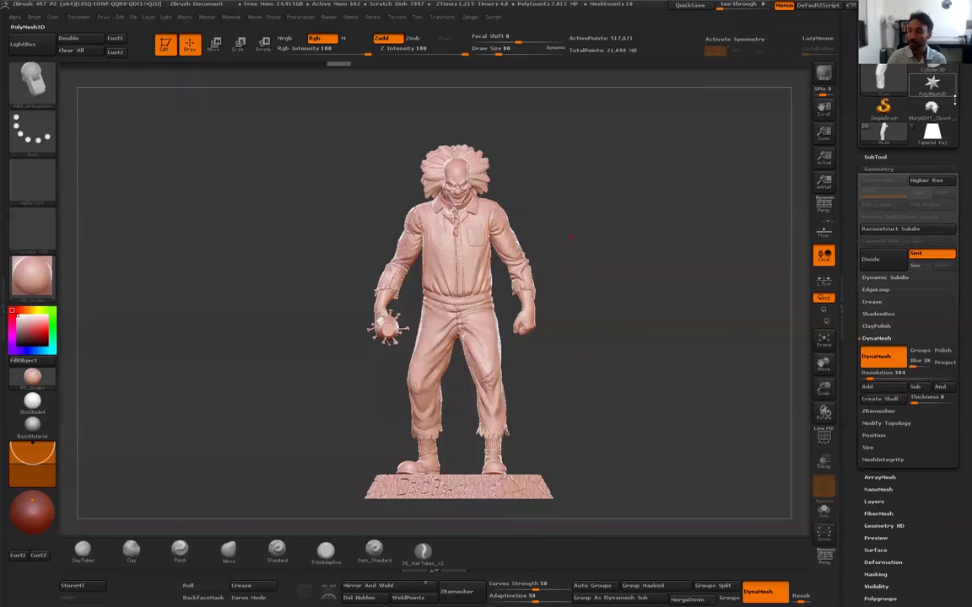
left_click(888, 158)
left_click_drag(863, 257, 862, 219)
left_click(880, 224)
mouse_move(920, 219)
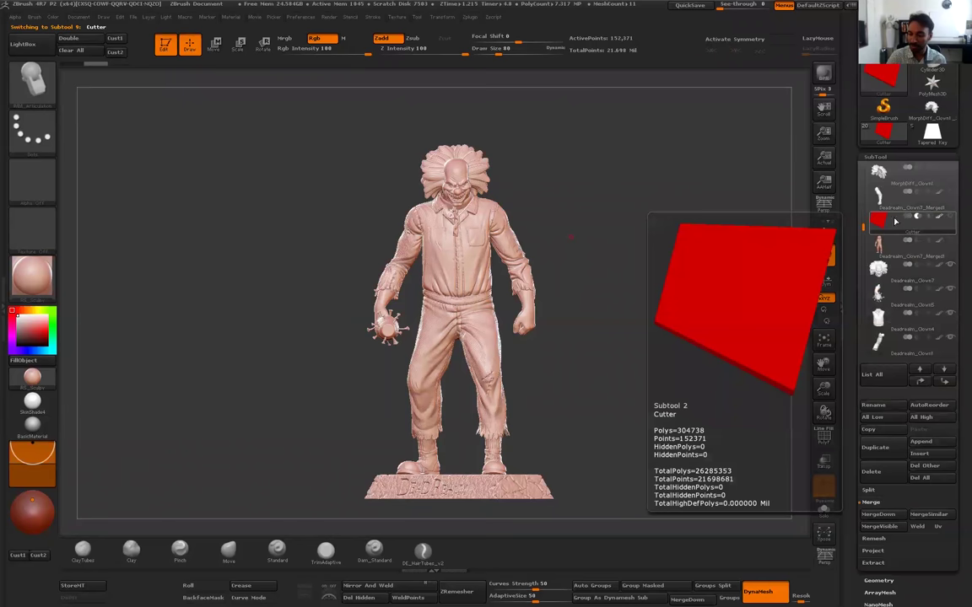
Look up the Group As Dynamesh Sub command among the Cutter's polygroup options, then return to the subtool list
scroll(957, 451, "down", 5)
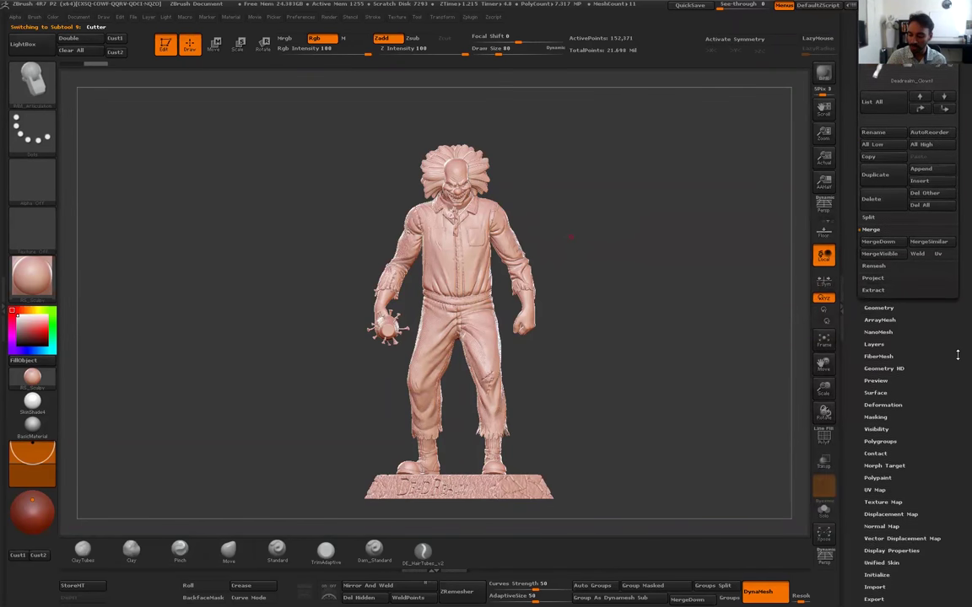
left_click(879, 435)
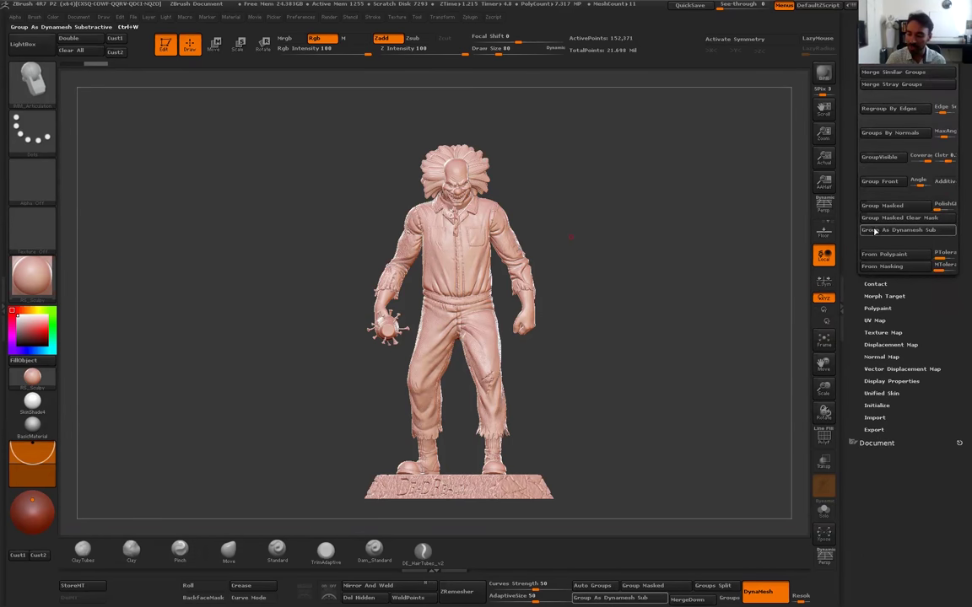
left_click_drag(956, 121, 957, 209)
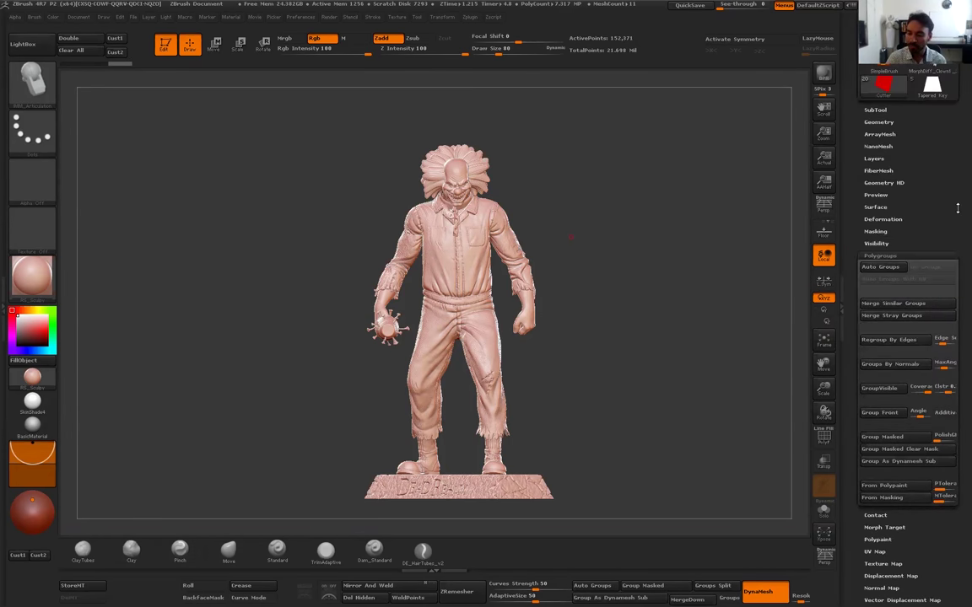
left_click(882, 123)
left_click(877, 110)
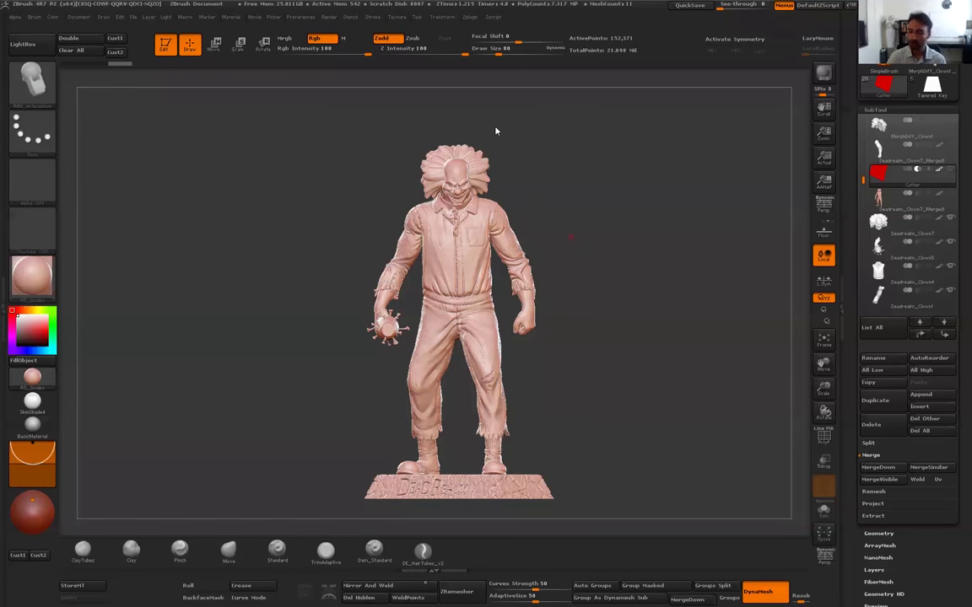
Select the clown's head, choose the Move brush, isolate the head and view the hole in the neck key from below
left_click(454, 181, "alt")
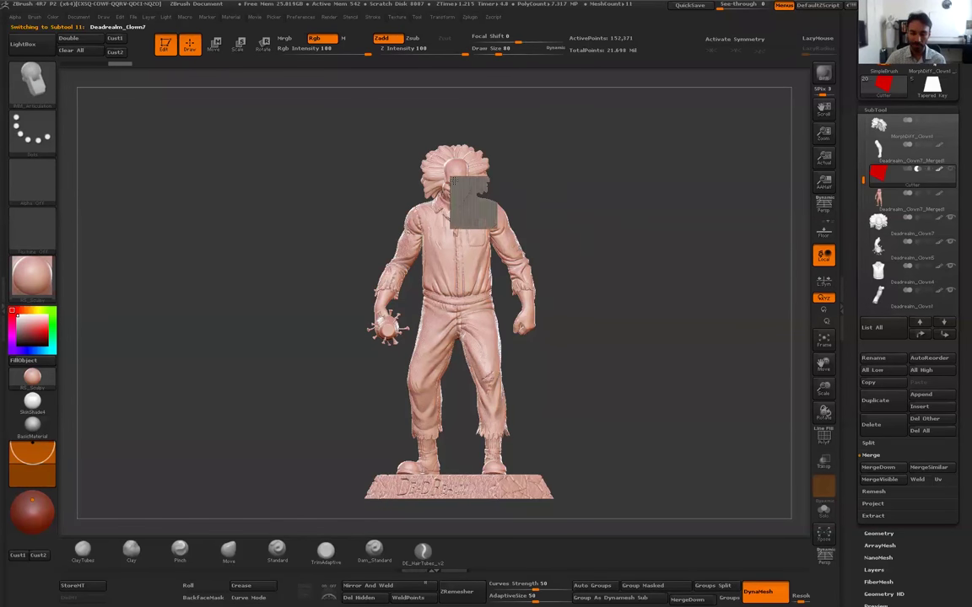
key("b")
key("m")
key("v")
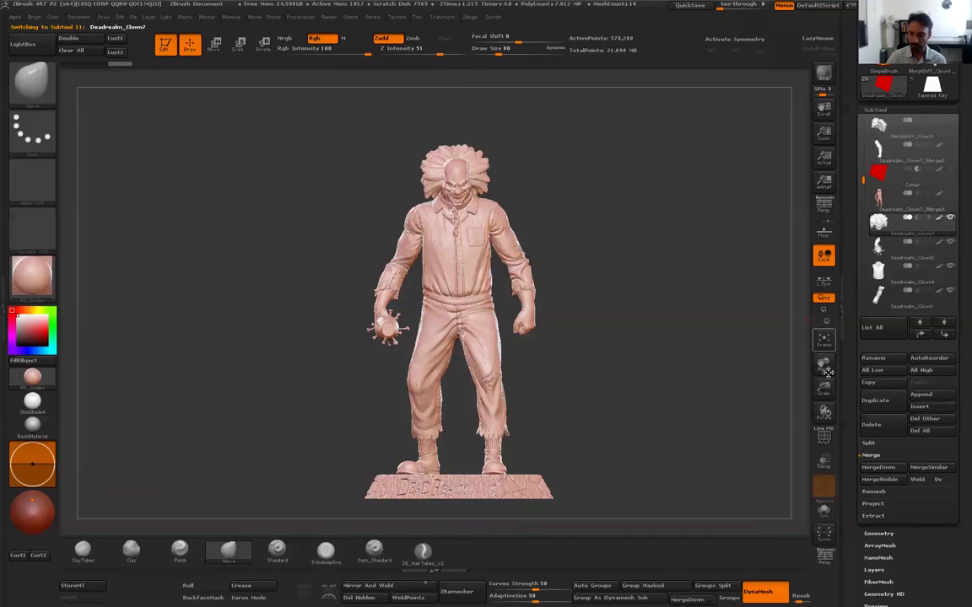
left_click(823, 508)
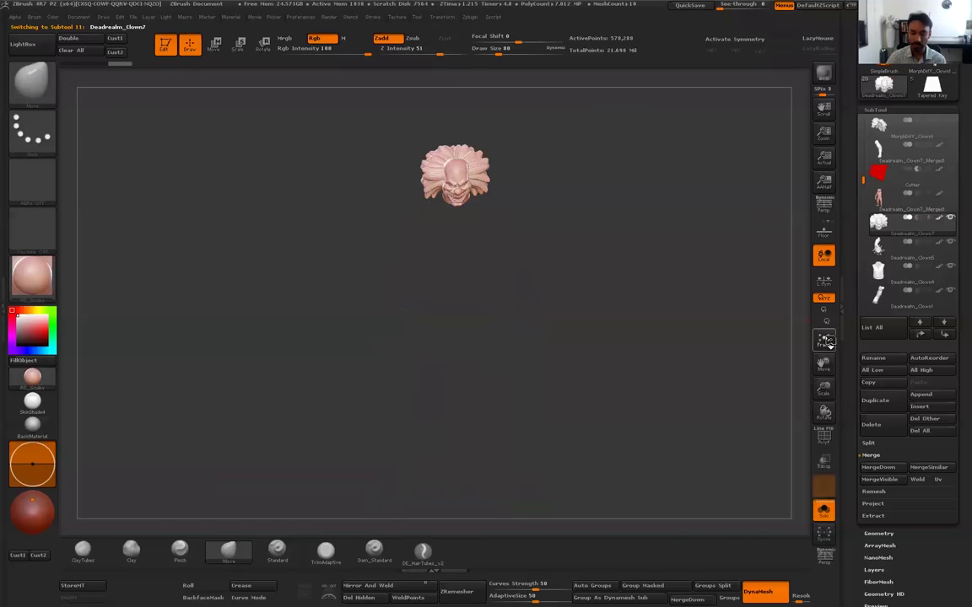
left_click(828, 346)
left_click_drag(683, 286, 683, 245)
left_click(824, 345)
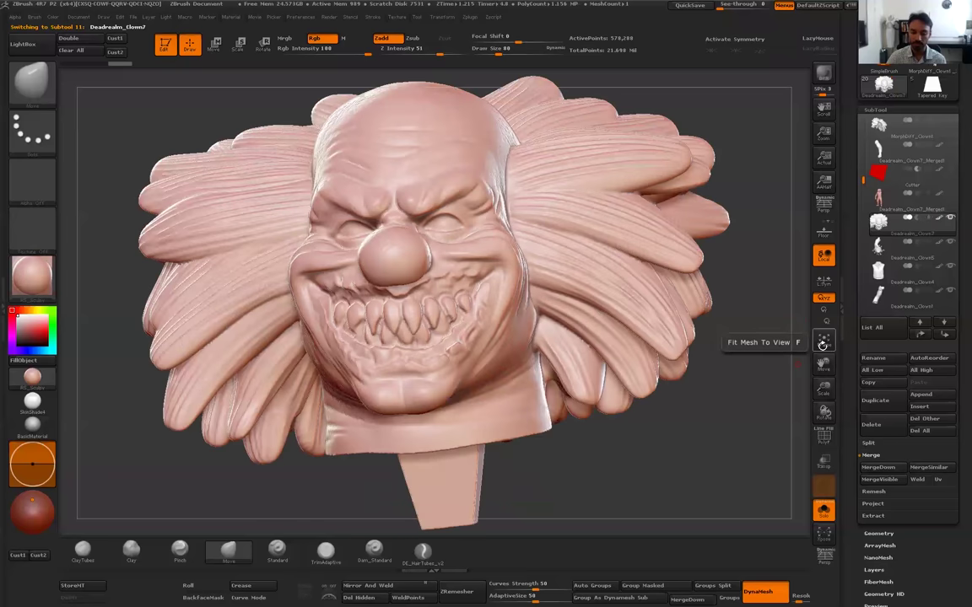
left_click_drag(732, 355, 700, 202)
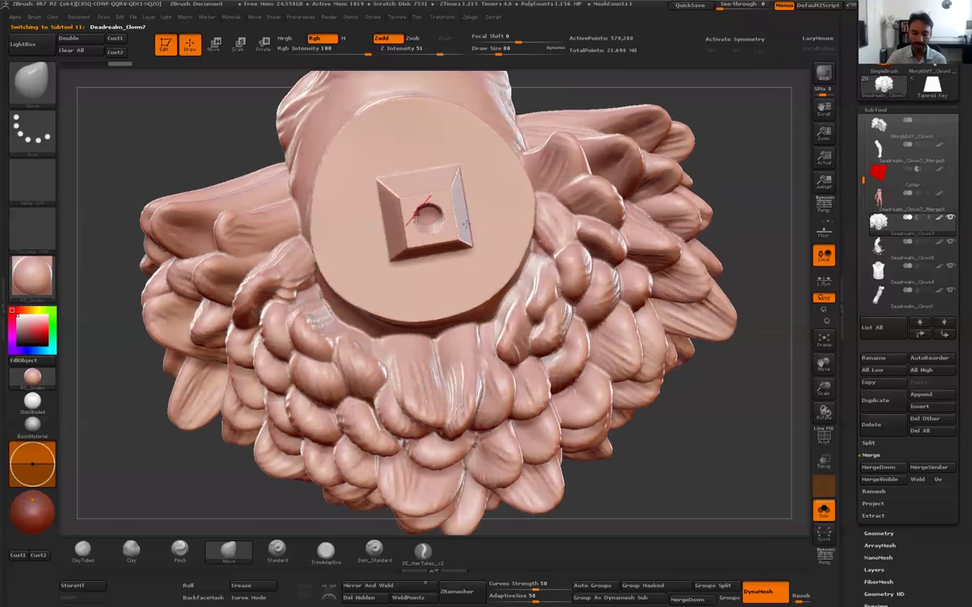
Hide one half of the head along its vertical centreline with a lasso selection and turn on double-sided display
mouse_move(786, 388)
left_mouse_down("alt")
mouse_move(700, 337)
mouse_move(687, 389)
mouse_move(654, 118)
left_mouse_up("alt")
mouse_move(438, 115)
left_mouse_down("ctrl+shift")
mouse_move(506, 557)
mouse_move(445, 557)
left_mouse_up("ctrl+shift")
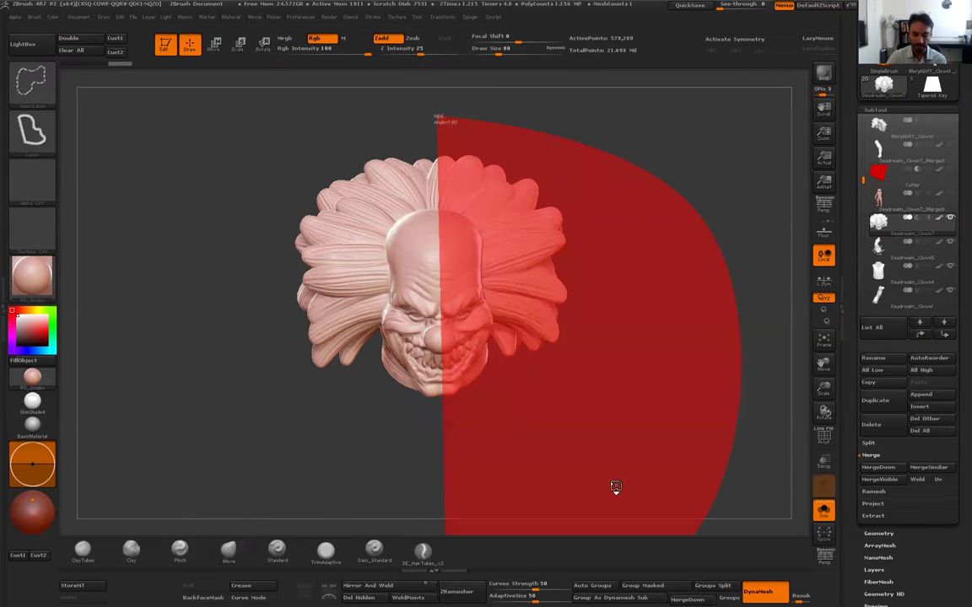
left_click_drag(673, 456, 631, 456)
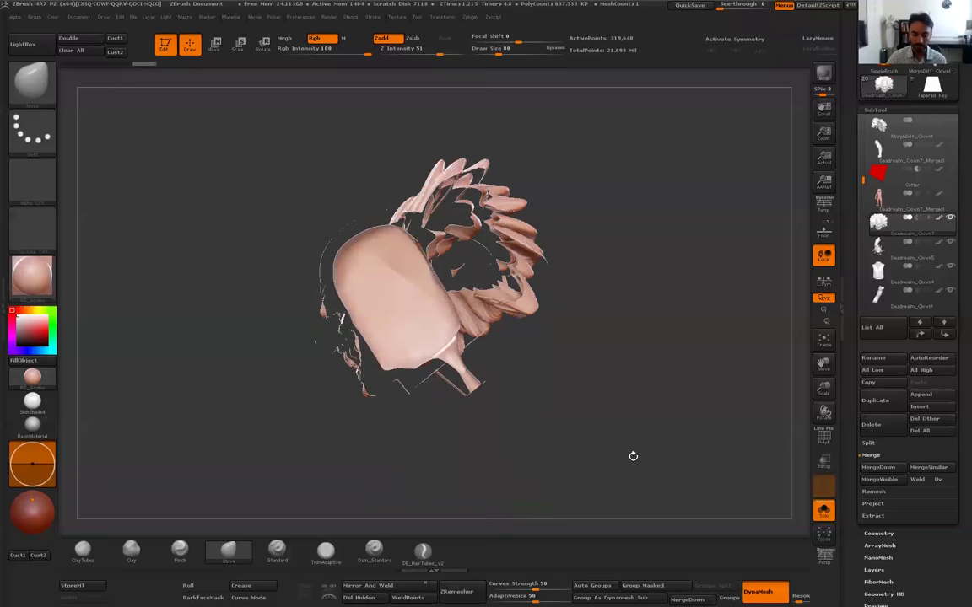
scroll(952, 456, "down", 5)
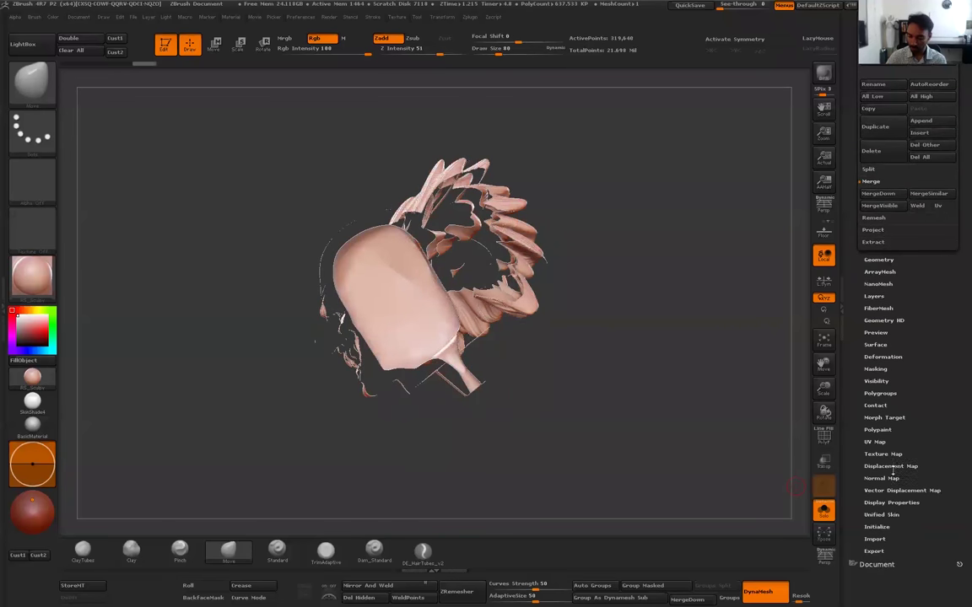
left_click(891, 518)
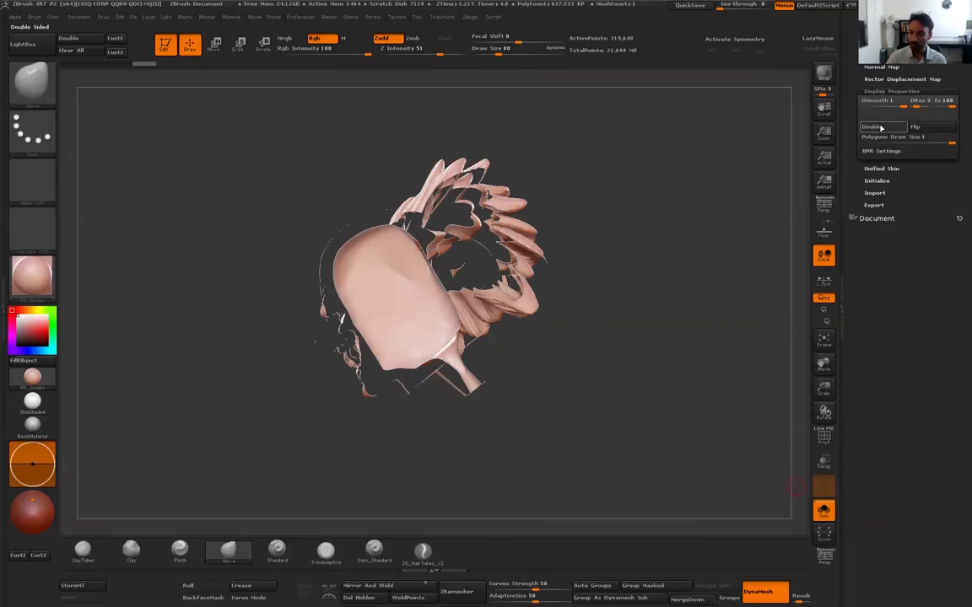
left_click(872, 126)
Examine the hollowed head's wall thickness and the drain channel through the neck key from several angles
key("f")
left_click_drag(638, 424, 638, 399)
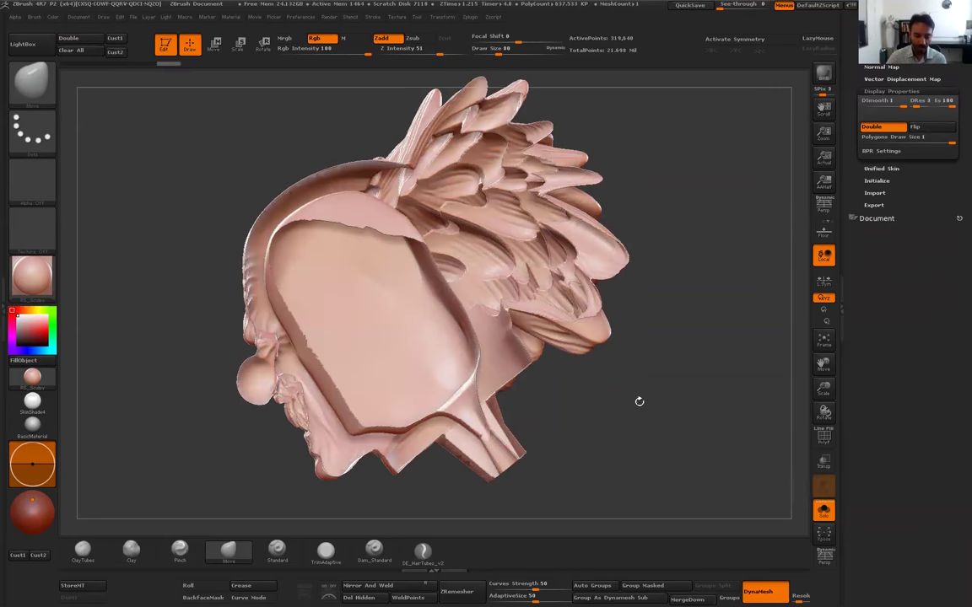
mouse_move(563, 469)
left_mouse_down()
mouse_move(584, 460)
mouse_move(608, 407)
left_mouse_up()
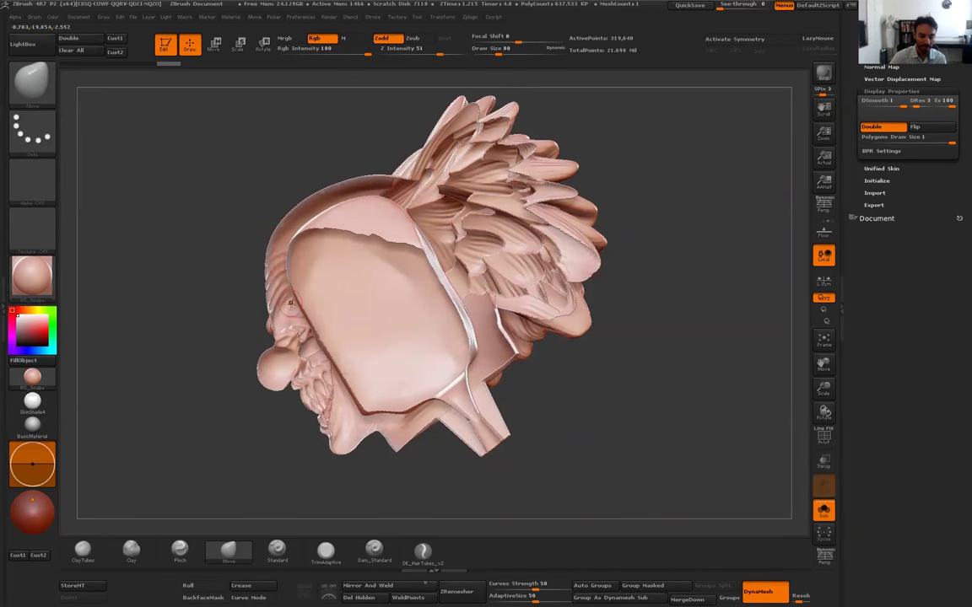
left_click_drag(320, 513, 363, 498)
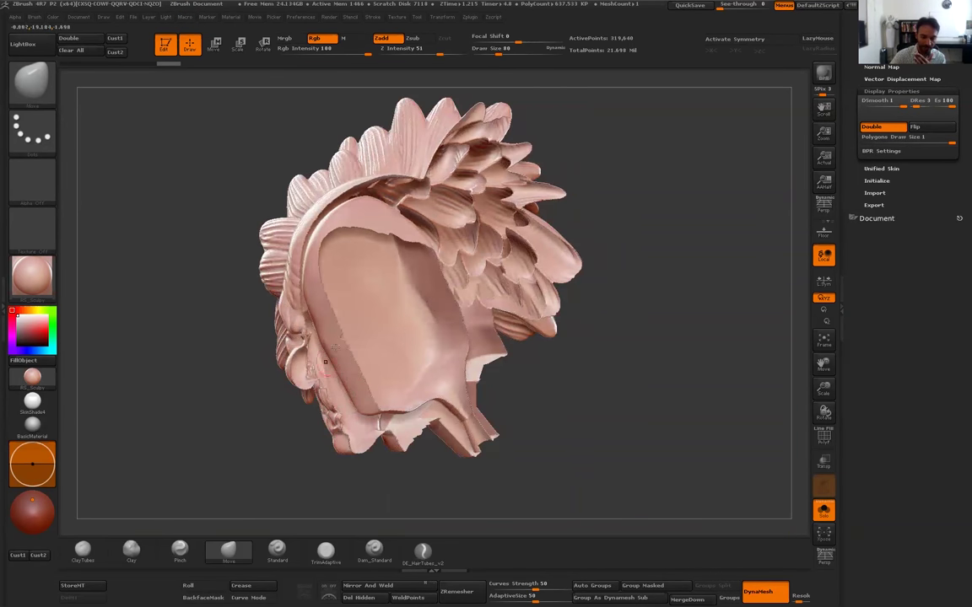
left_click_drag(535, 357, 493, 368)
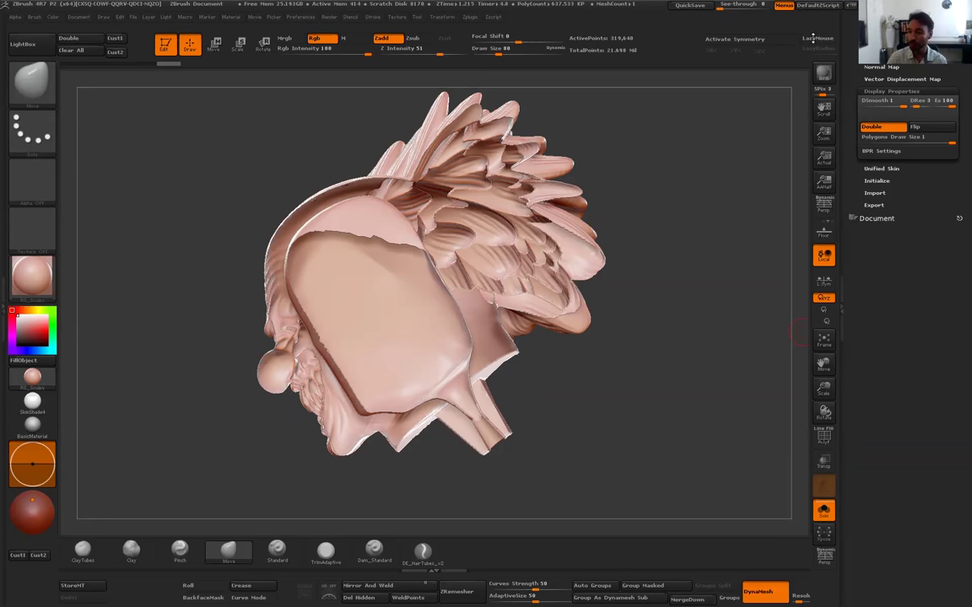
Leave ZBrush, close the ray gun image and open 10_Cleanup from the 3_Dead Realm Clown Print process folder
left_click(938, 5)
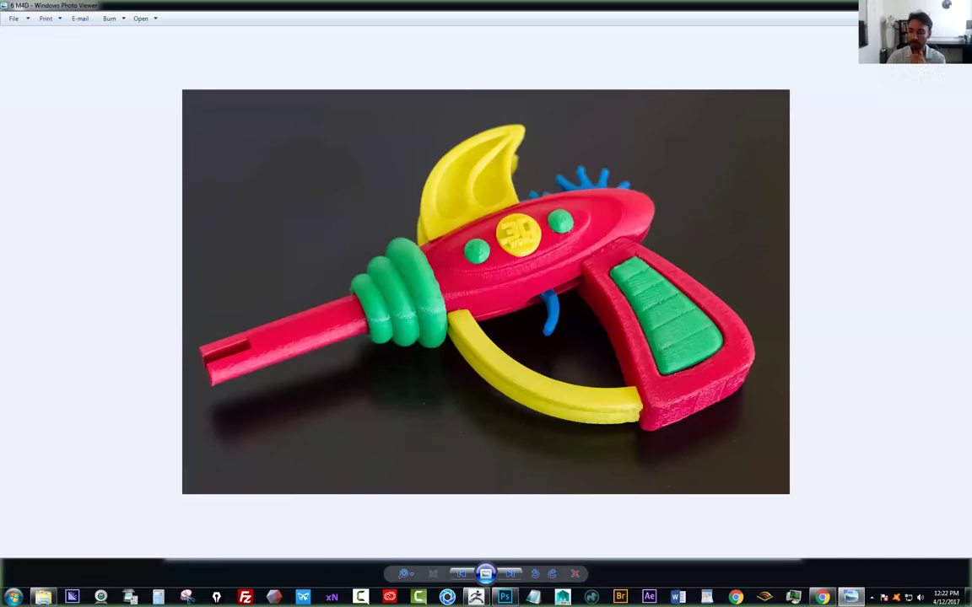
left_click(957, 5)
left_click(173, 91)
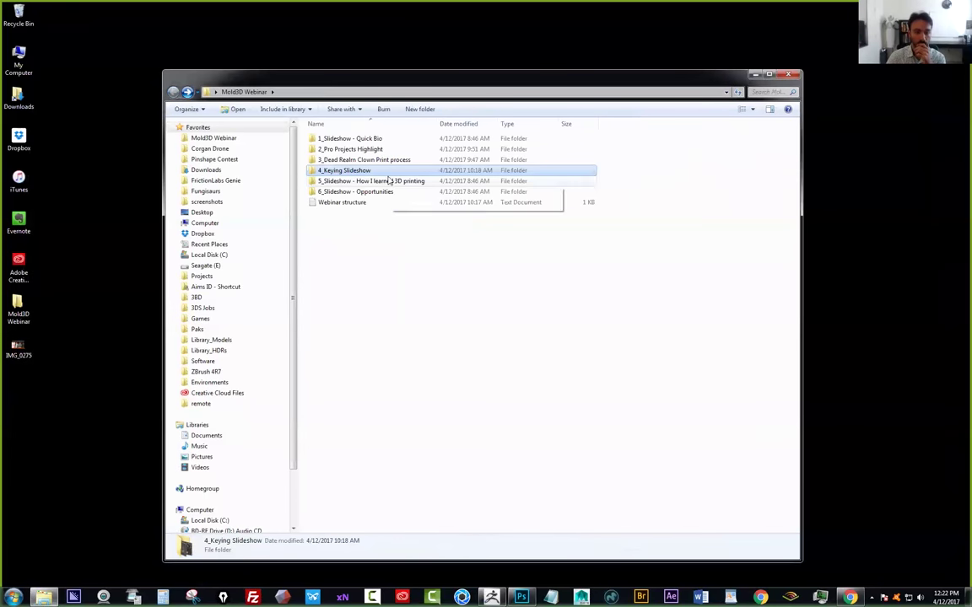
double_click(368, 160)
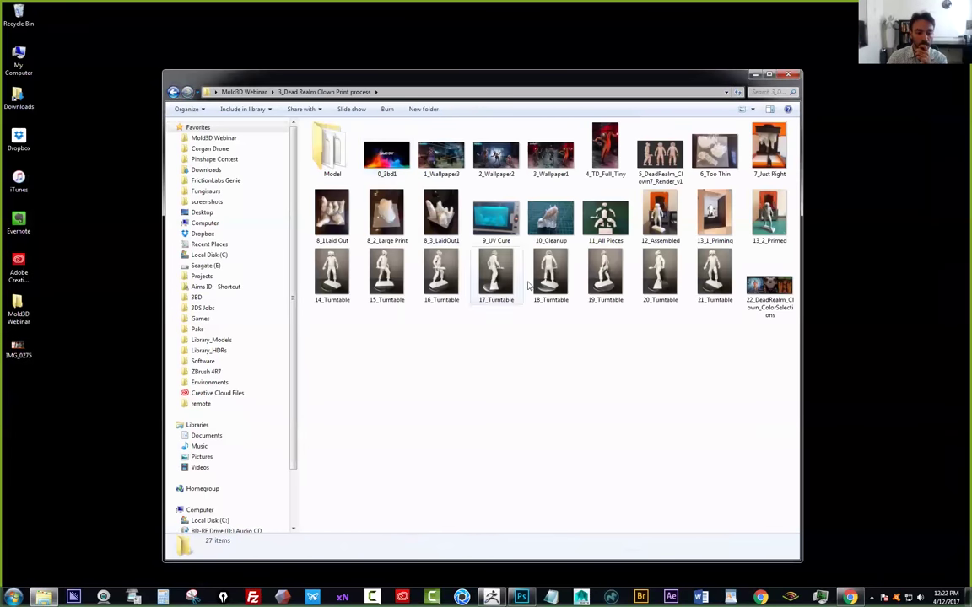
double_click(550, 218)
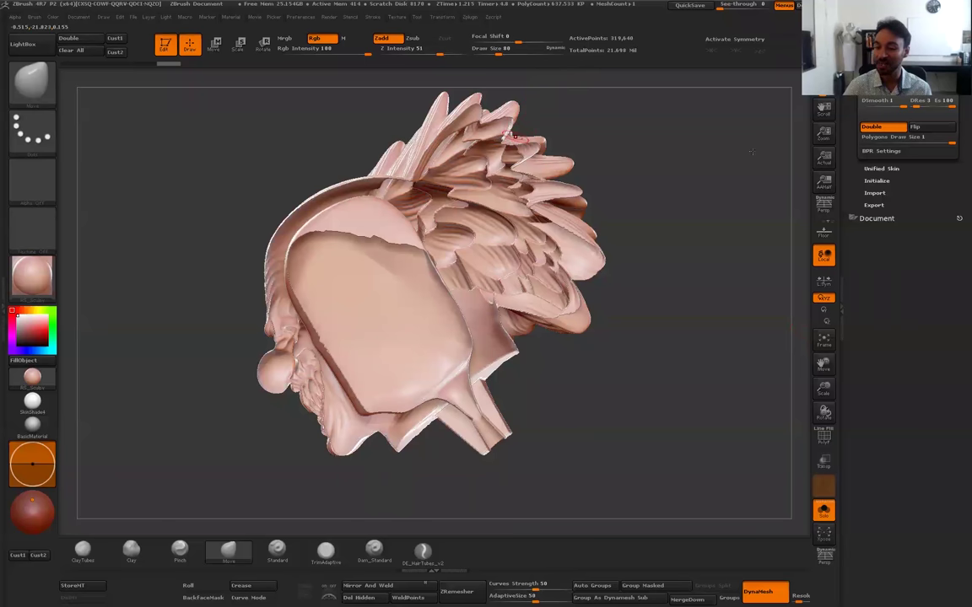
Back in ZBrush, clear the canvas, draw a Cube3D primitive and put it in Edit mode
left_click_drag(933, 110, 933, 346)
left_click_drag(932, 154, 933, 241)
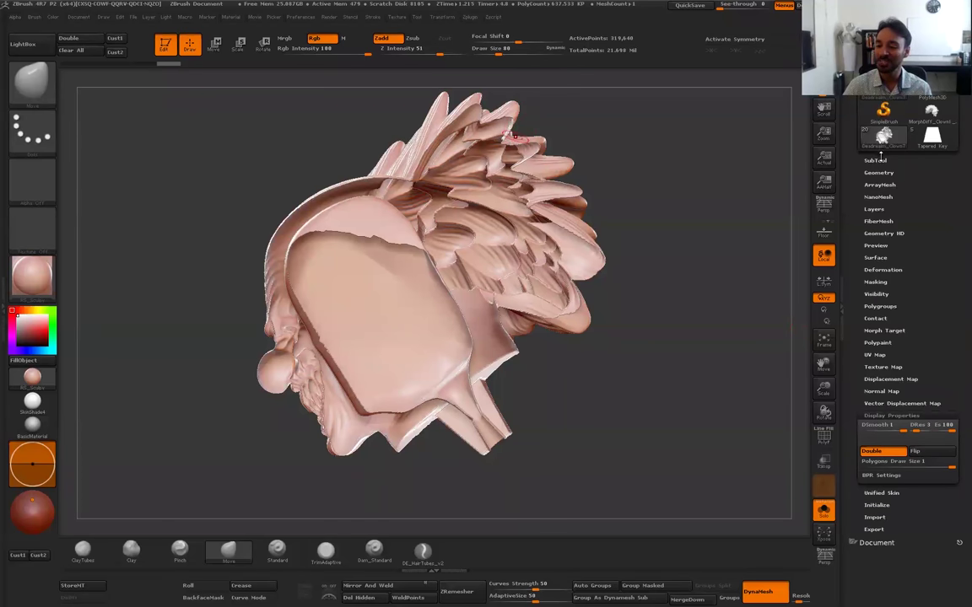
left_click(880, 158)
left_click(883, 112)
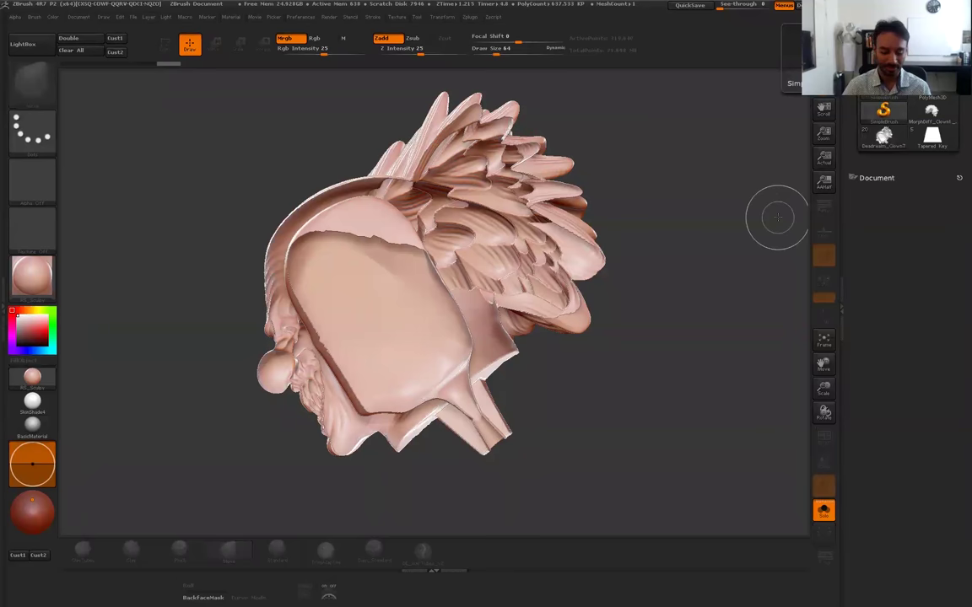
key("ctrl+n")
left_click(932, 63)
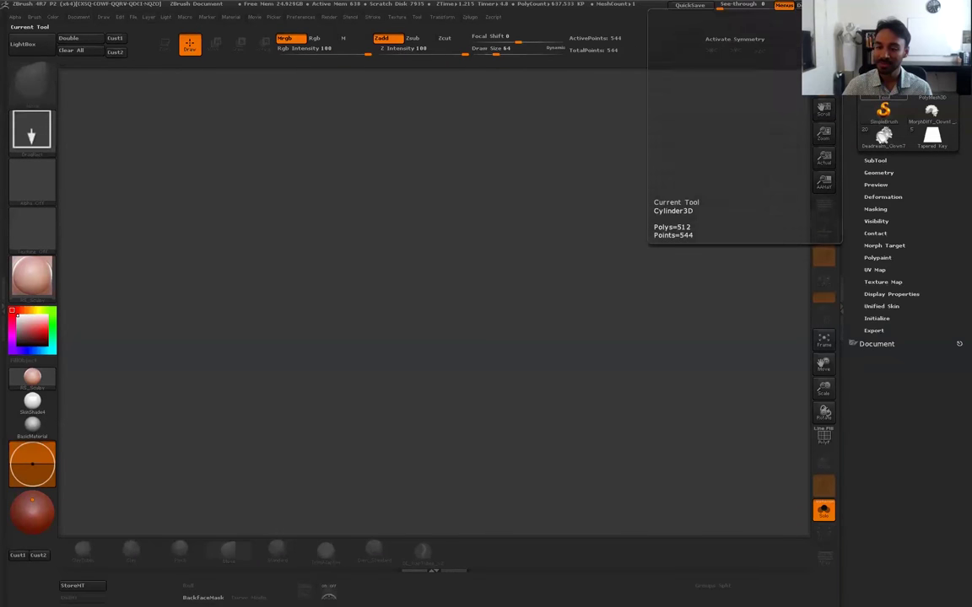
left_click(883, 75)
left_click(486, 120)
left_click_drag(436, 318, 385, 246)
left_click(165, 47)
left_click_drag(581, 271, 661, 392, "shift")
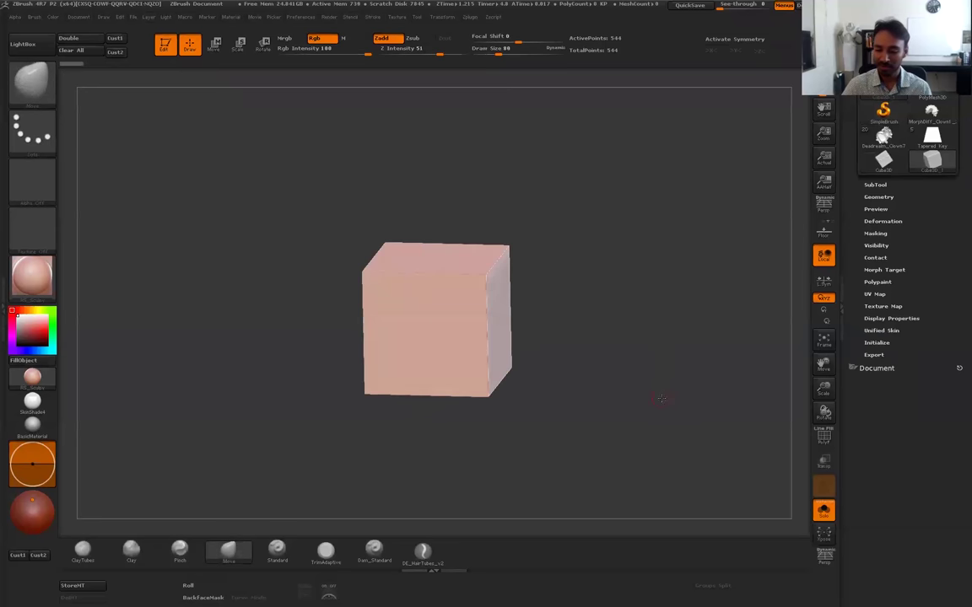
Convert the cube to a PolyMesh3D and narrow its upper end into a key shape with the Taper deformation
left_click_drag(894, 245, 893, 305)
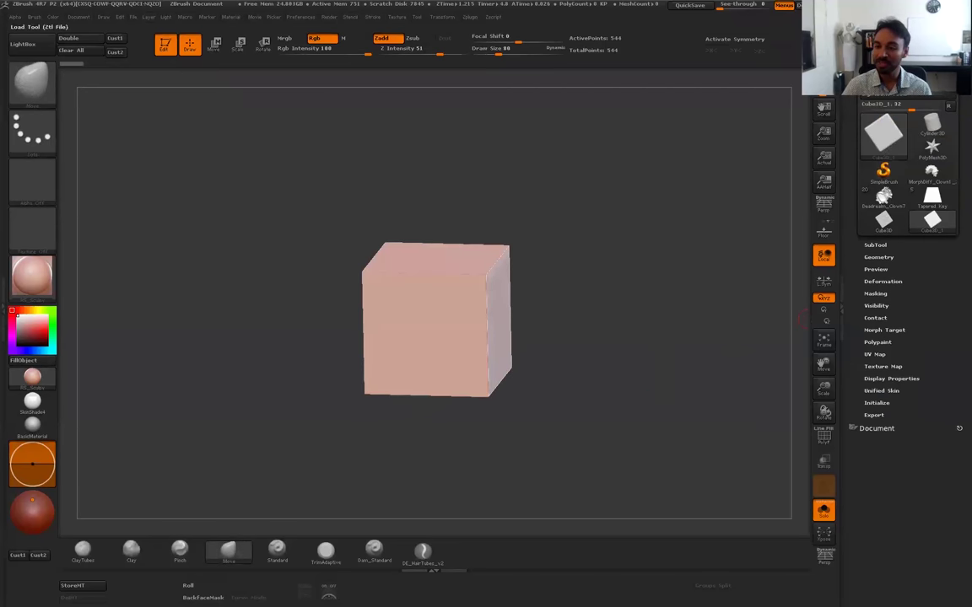
left_click(925, 68)
left_click_drag(944, 389, 944, 367)
left_click(886, 355)
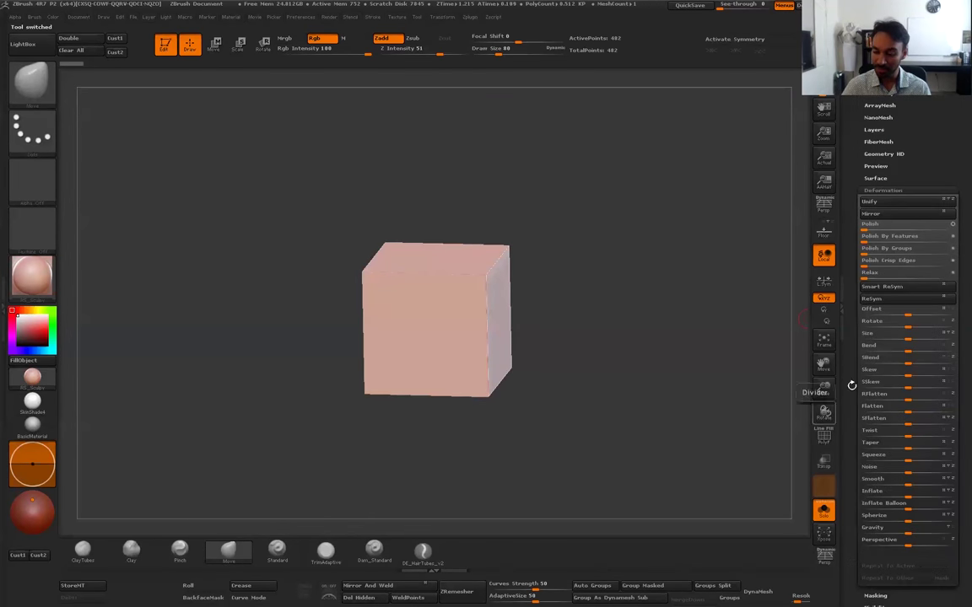
left_click_drag(908, 443, 931, 455)
left_click_drag(651, 456, 563, 374)
Duplicate the tapered key and slightly enlarge the PM3D_Cube3D_1 copy with the Inflate deformation
left_click(874, 83)
left_click(880, 371)
left_click(879, 122)
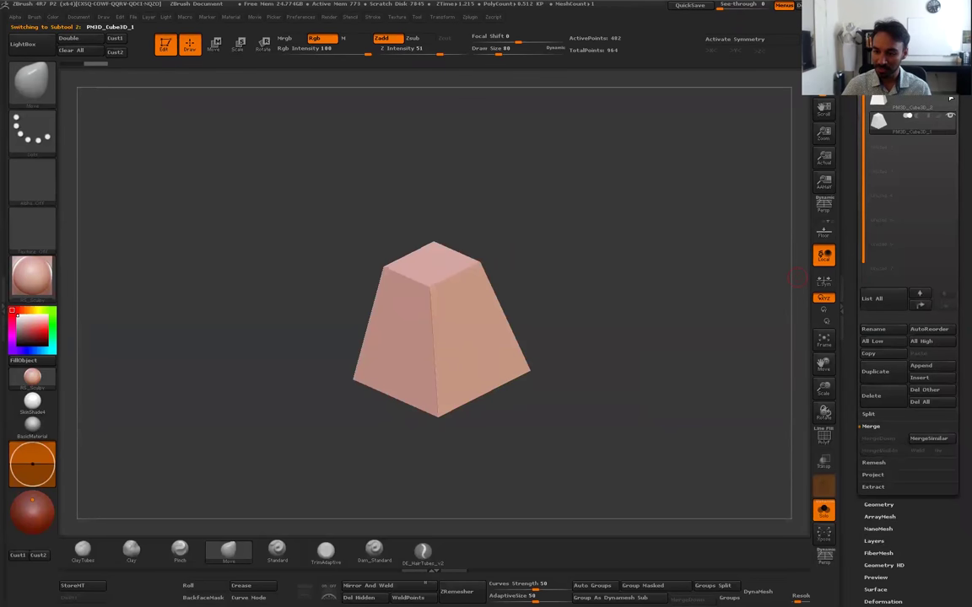
scroll(885, 473, "down", 3)
left_click(883, 496)
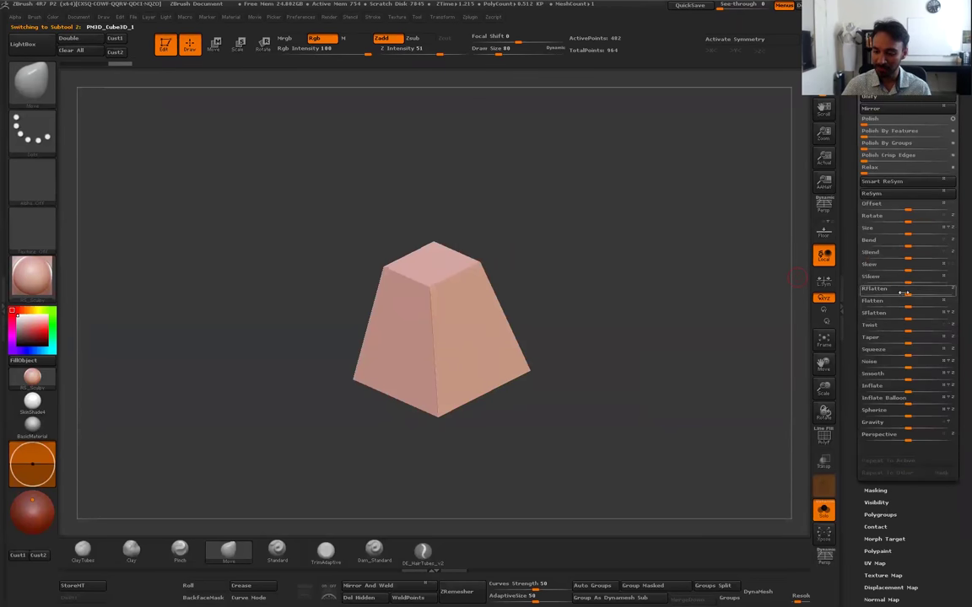
left_click_drag(908, 385, 922, 386)
left_click_drag(573, 345, 589, 361)
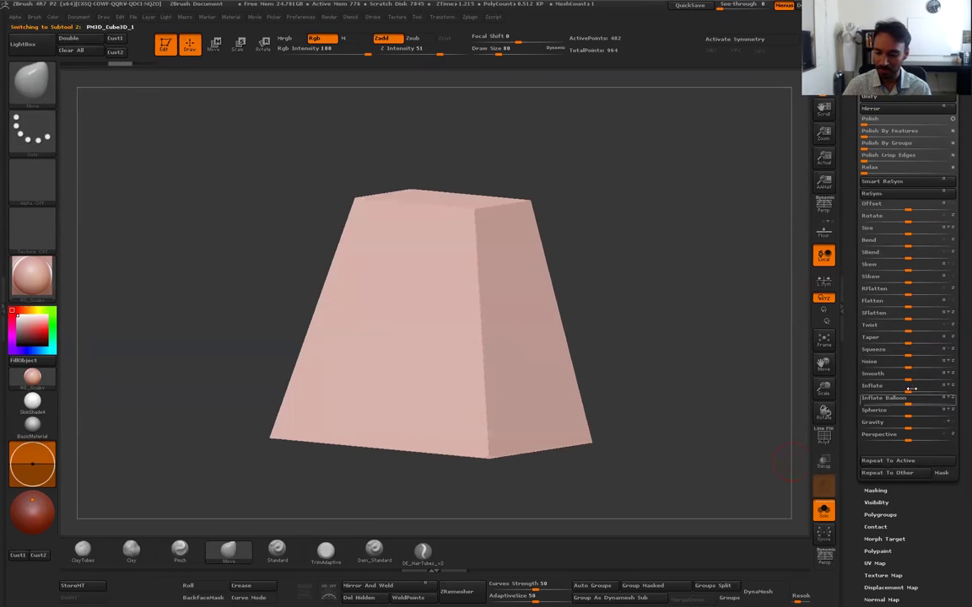
left_click_drag(907, 388, 916, 388)
Select the PM3D_Cube3D_2 key subtool and display its polyframe to inspect the mesh
left_click_drag(957, 51, 956, 167)
left_click(875, 150)
left_click(910, 165)
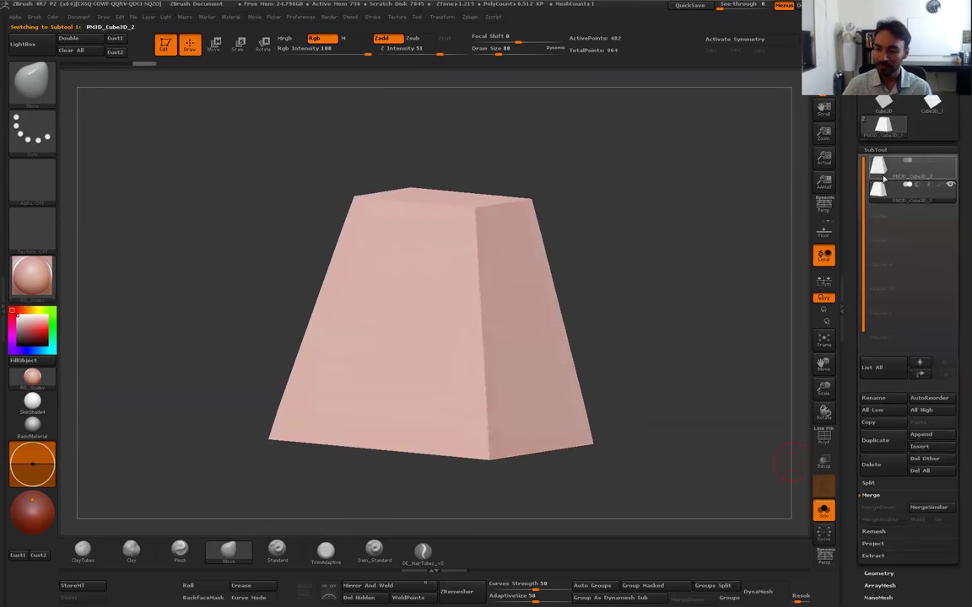
left_click(823, 439)
left_click_drag(669, 384, 660, 336)
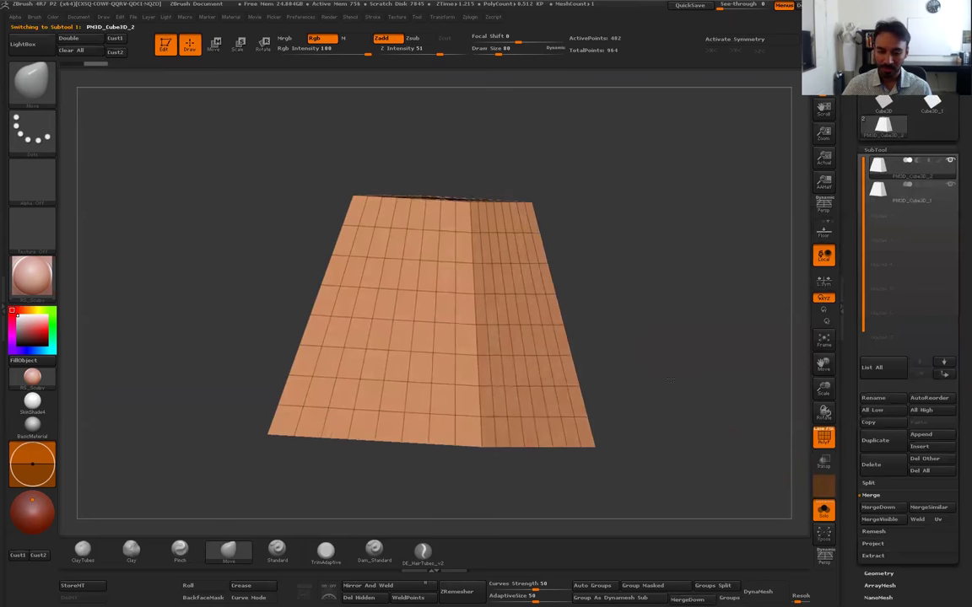
Switch between the PM3D_Cube3D_2 key and its PM3D_Cube3D_1 copy to compare their sizes in isolation
left_click(825, 462)
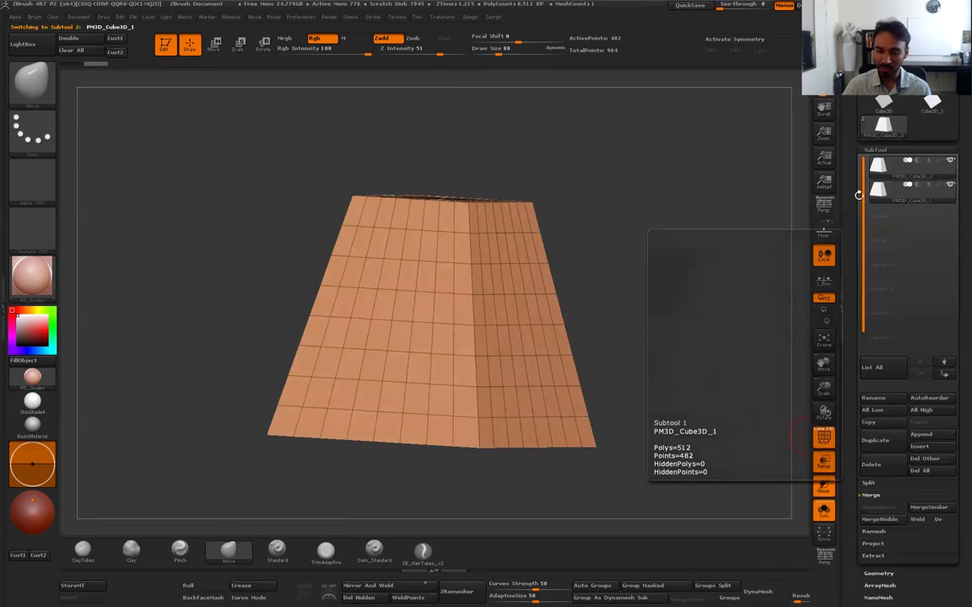
left_click(907, 187)
left_click(884, 165)
left_click(829, 487)
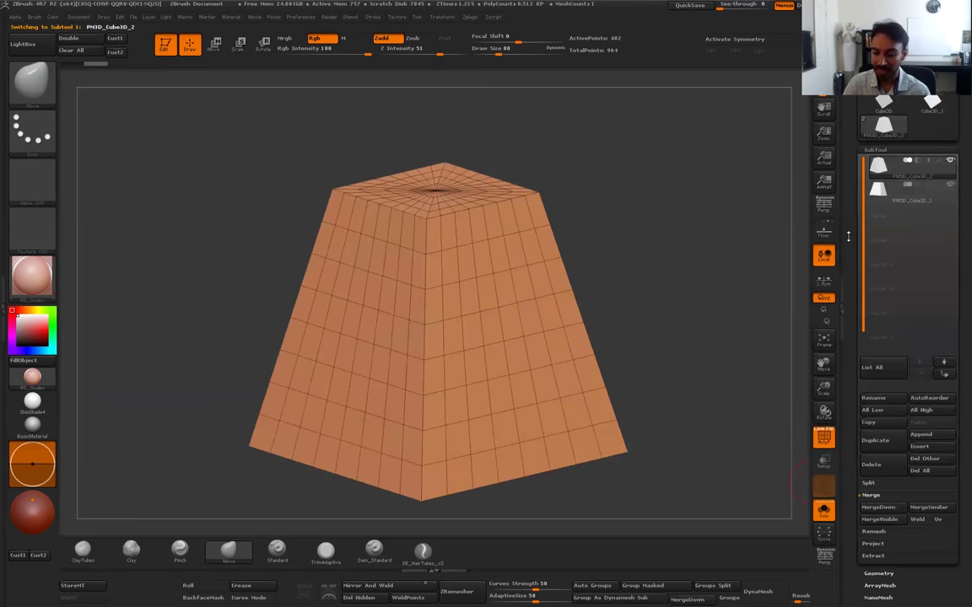
left_click(880, 193)
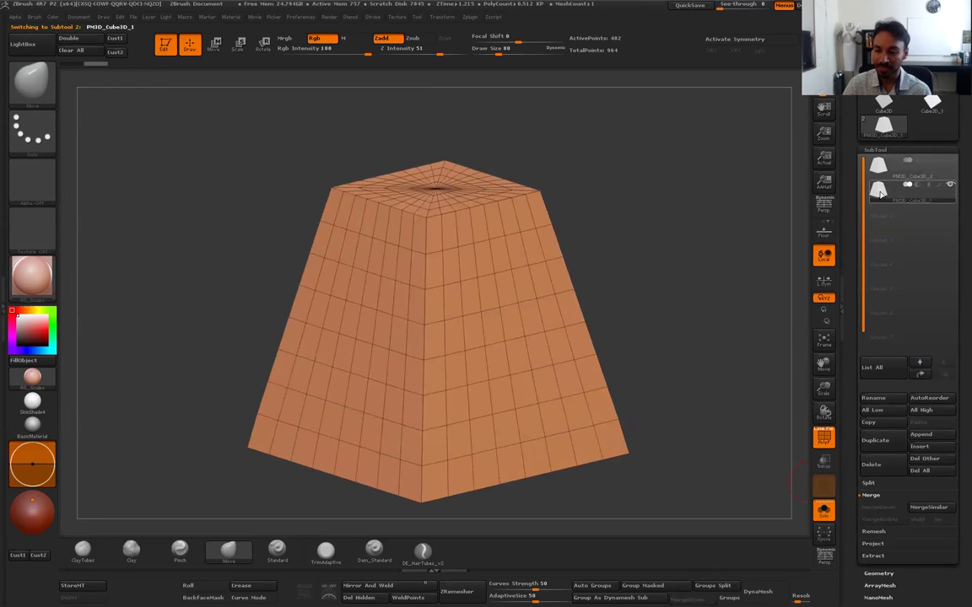
Show both key subtools together with Solo off, ghost transparency on and the polyframe hidden
left_click(823, 506)
left_click(826, 465)
left_click(880, 167)
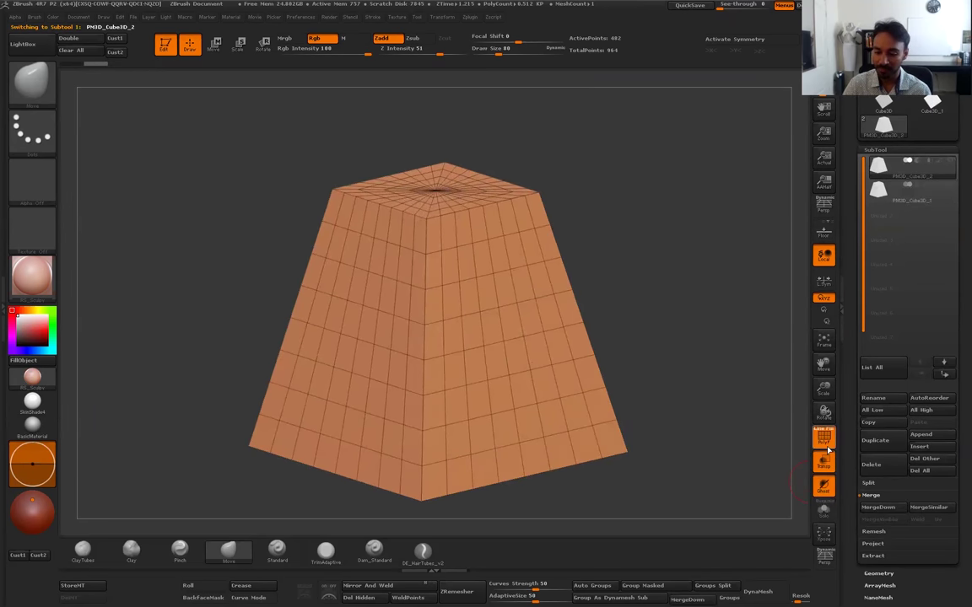
left_click(828, 437)
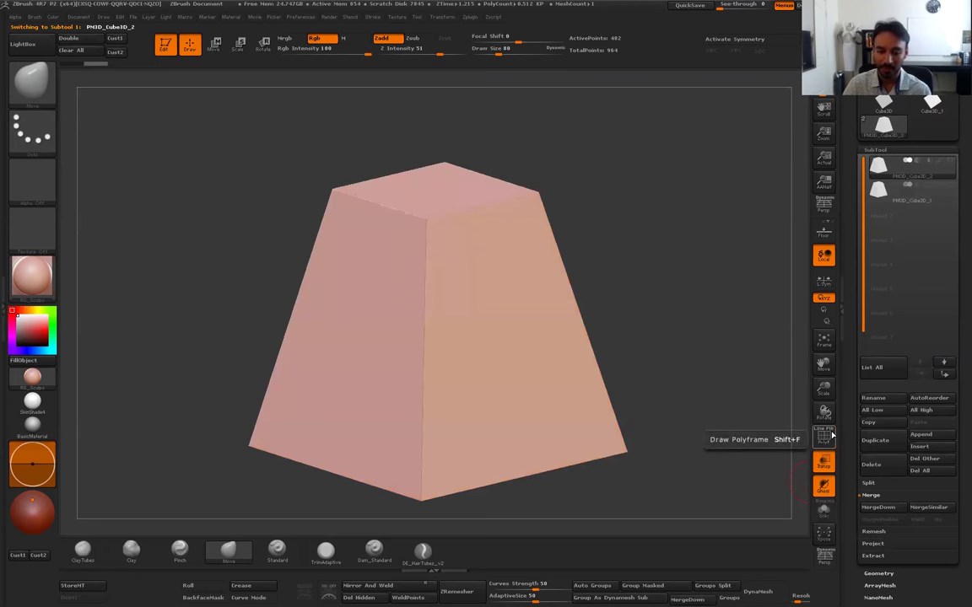
Check how the two keys overlap, and merge PM3D_Cube3D_2 down with the inflated copy below it
left_click(879, 193)
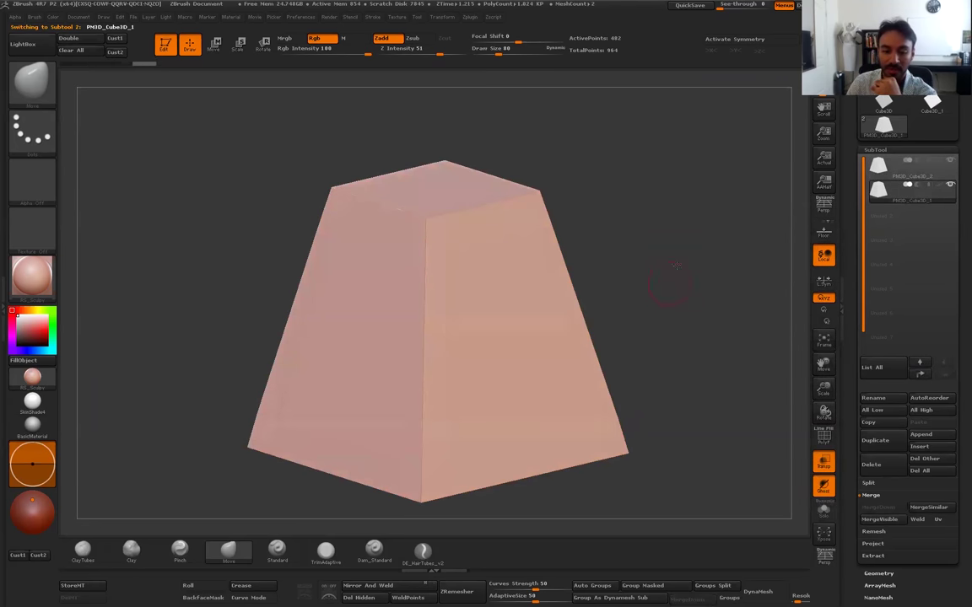
left_click_drag(668, 285, 679, 258)
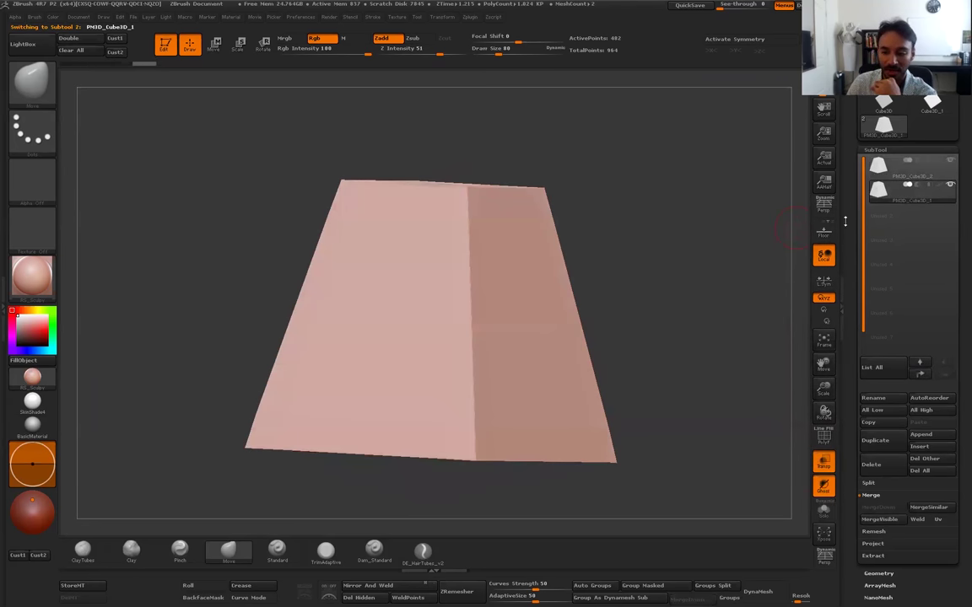
left_click(877, 166)
left_click_drag(674, 230, 466, 201)
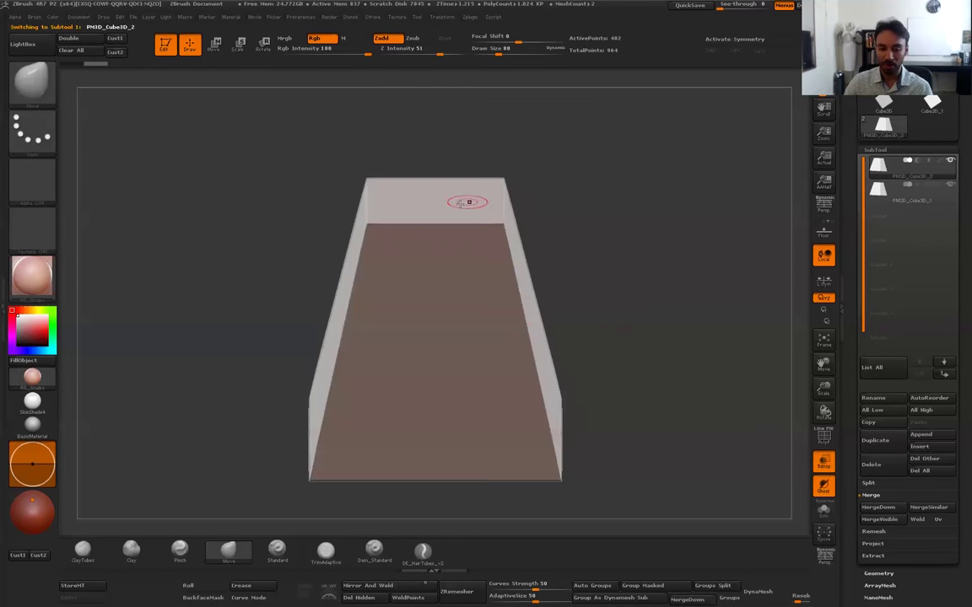
left_click(880, 507)
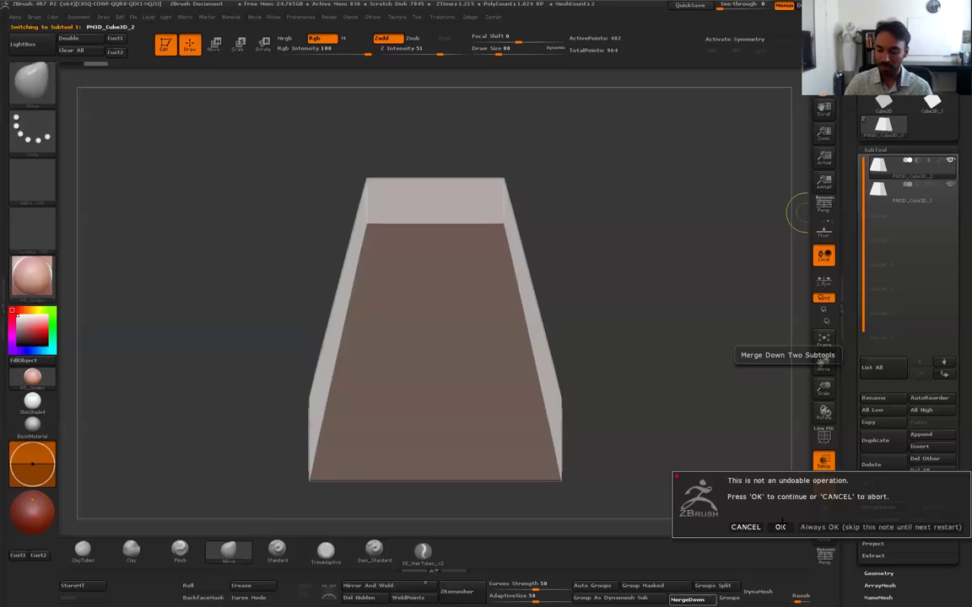
left_click(713, 521)
Create a new InsertMesh brush from the merged key mesh
mouse_move(700, 321)
left_mouse_down("shift")
mouse_move(694, 406)
mouse_move(620, 403)
left_mouse_up("shift")
left_click(45, 99)
left_click(32, 80)
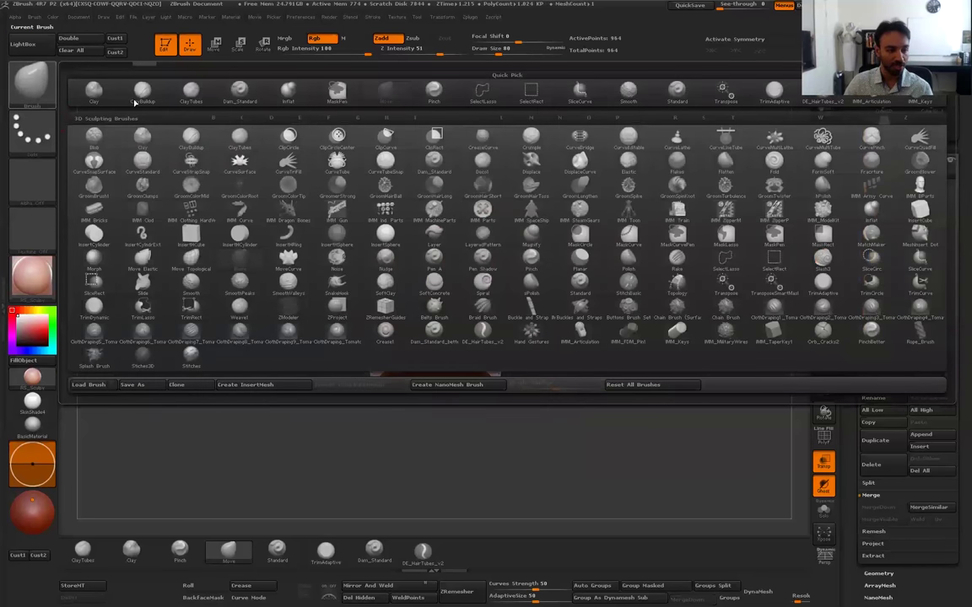
left_click(244, 384)
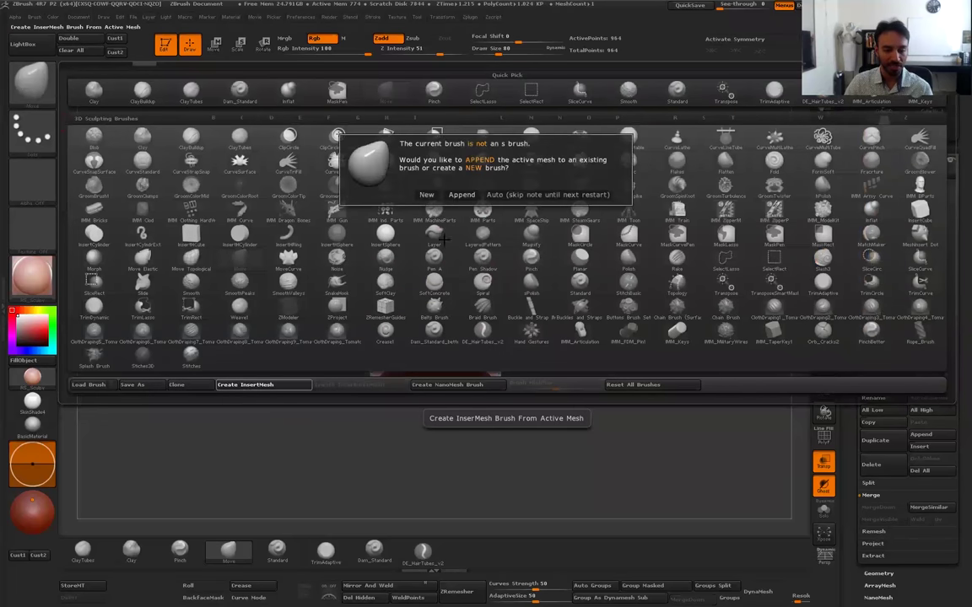
left_click(384, 178)
Select the new InsertMesh brush and insert a small key pair on the side face of the tapered key
left_click_drag(608, 375, 170, 133)
left_click(32, 80)
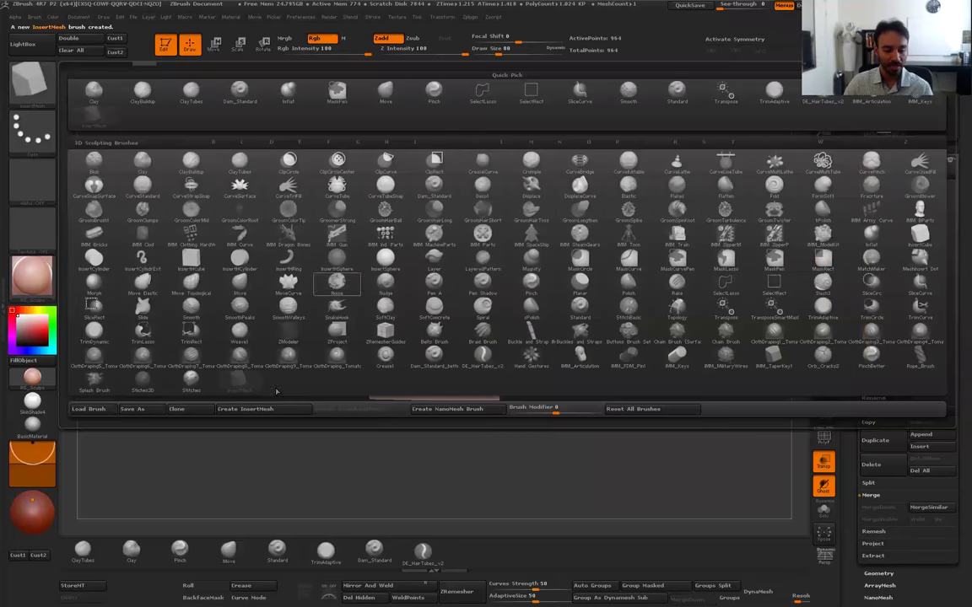
left_click(244, 387)
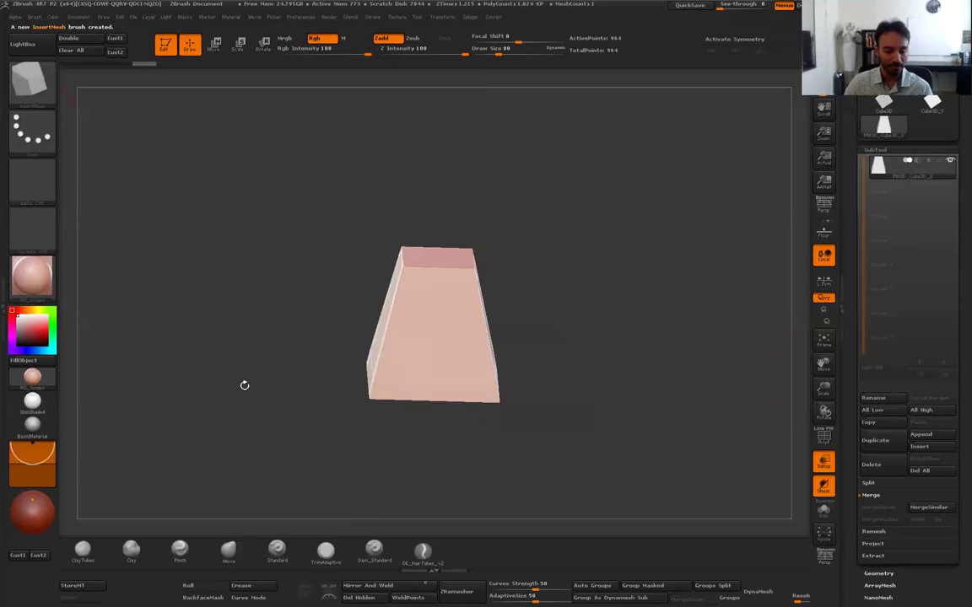
left_click_drag(439, 339, 456, 344)
left_click_drag(573, 342, 464, 337)
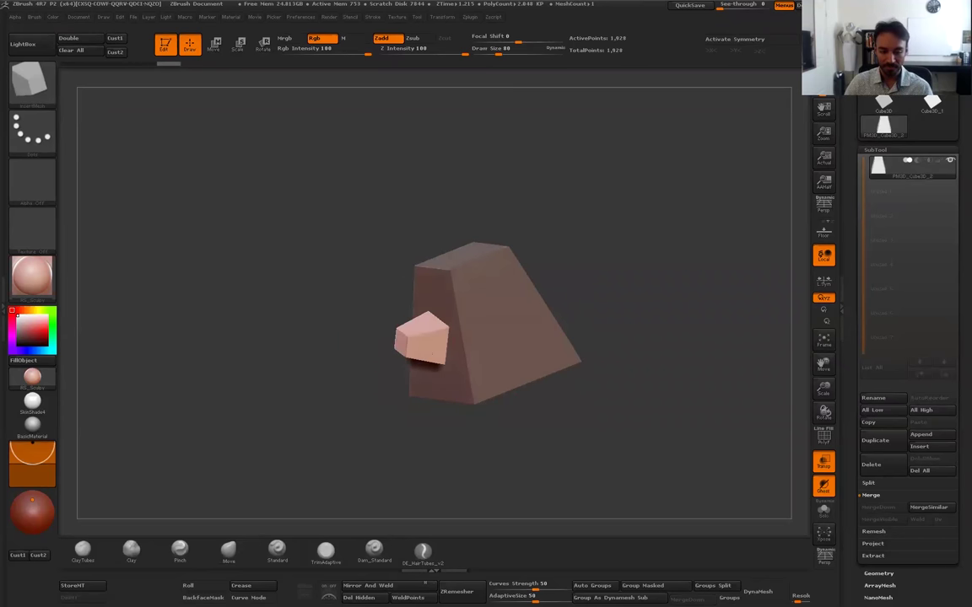